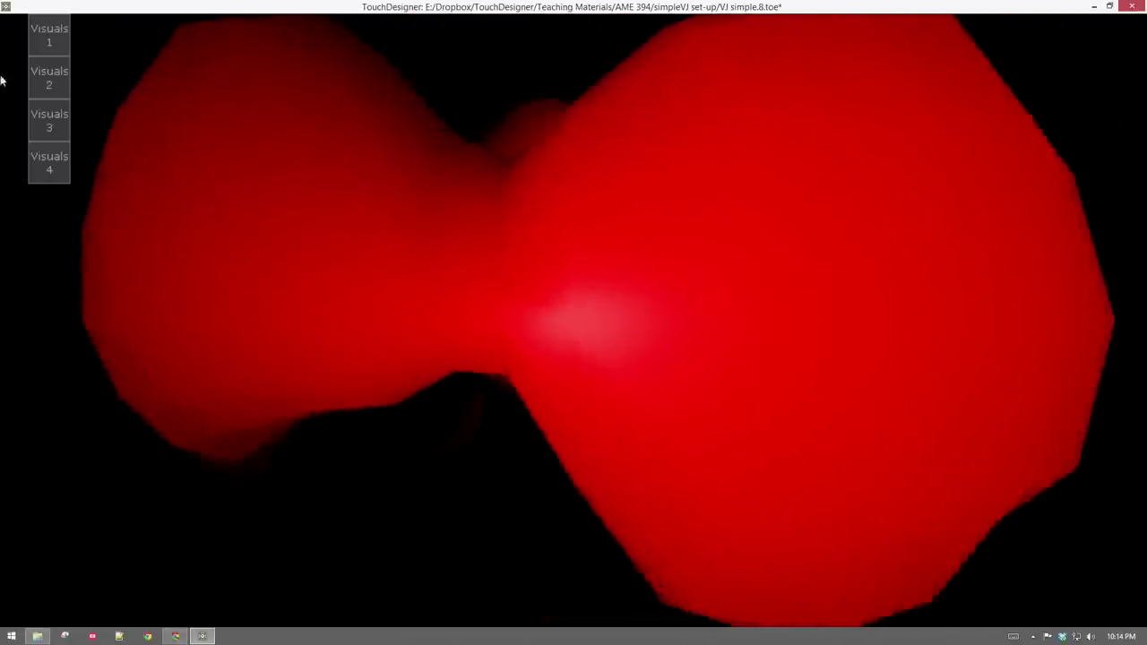
- Preview the finished VJ set-up by switching its output between Visuals 1, 2, 3 and 4
left_click(36, 76)
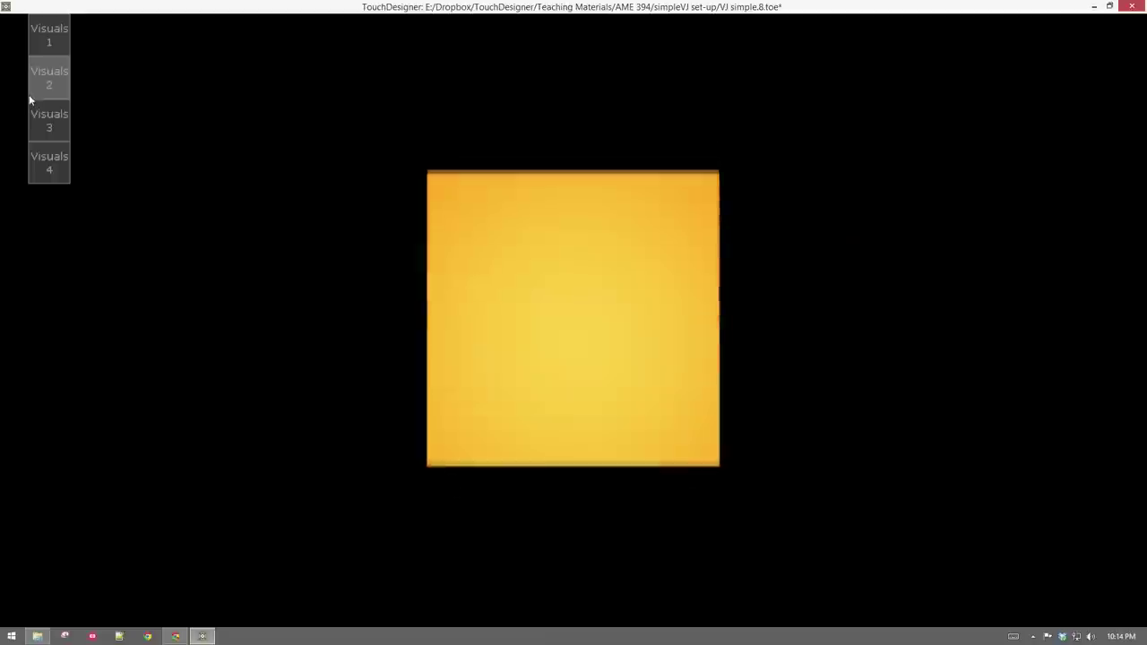
left_click(60, 43)
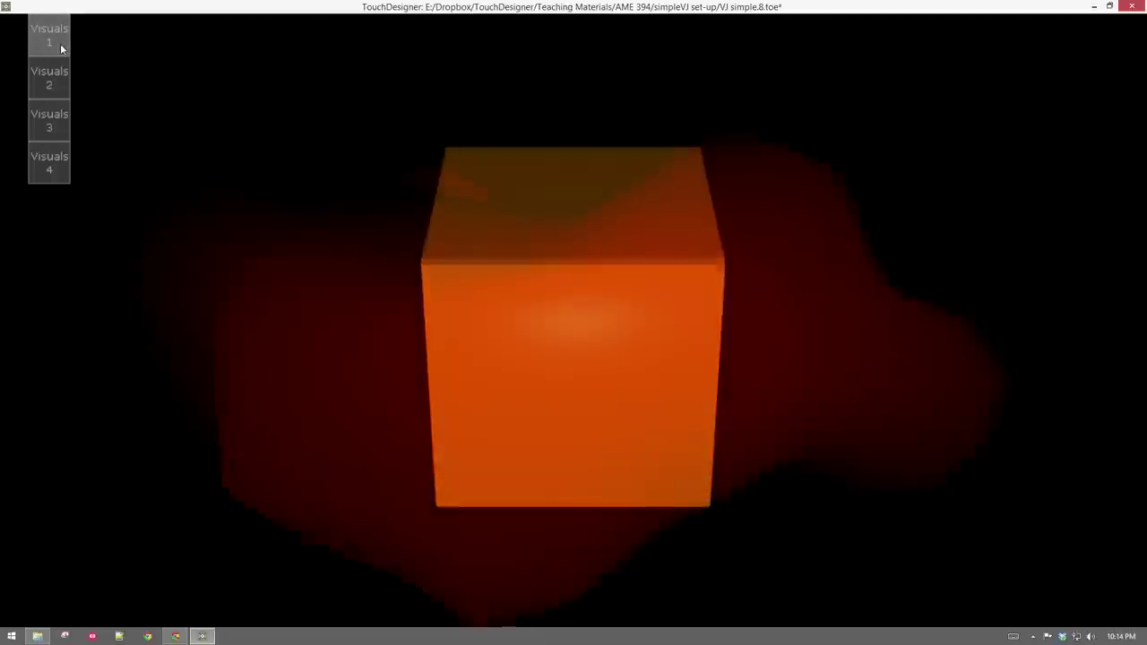
left_click(39, 87)
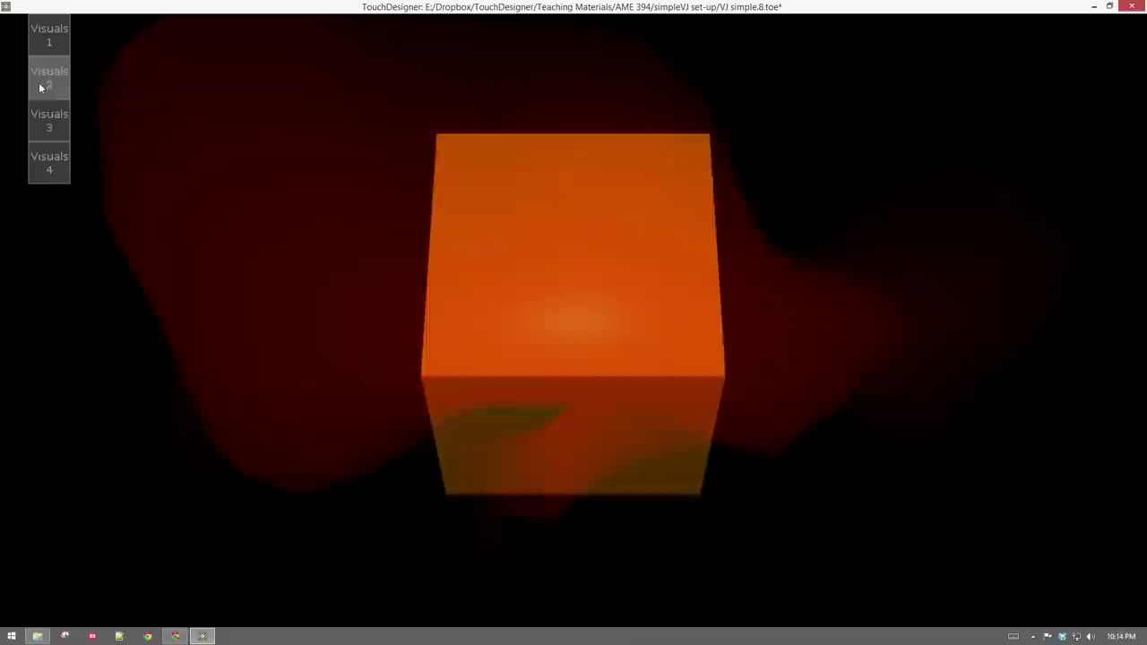
left_click(54, 133)
left_click(51, 169)
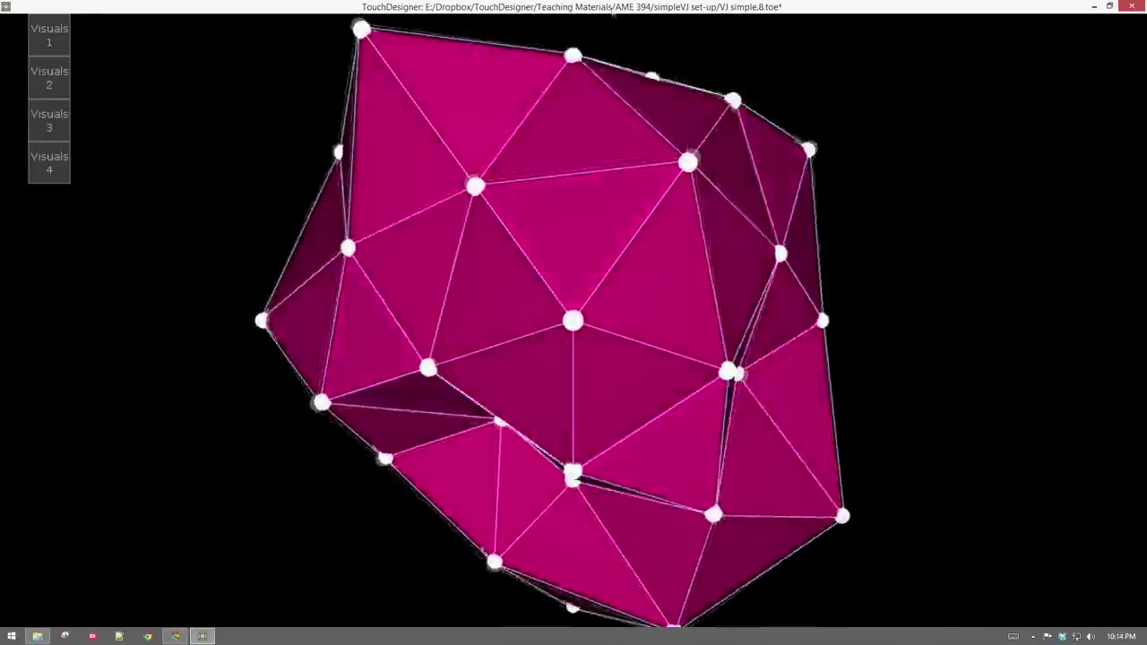
- Leave perform mode and examine the network inside project1 with its buttons, modules and cross-fade operators
left_click_drag(610, 8, 605, 72)
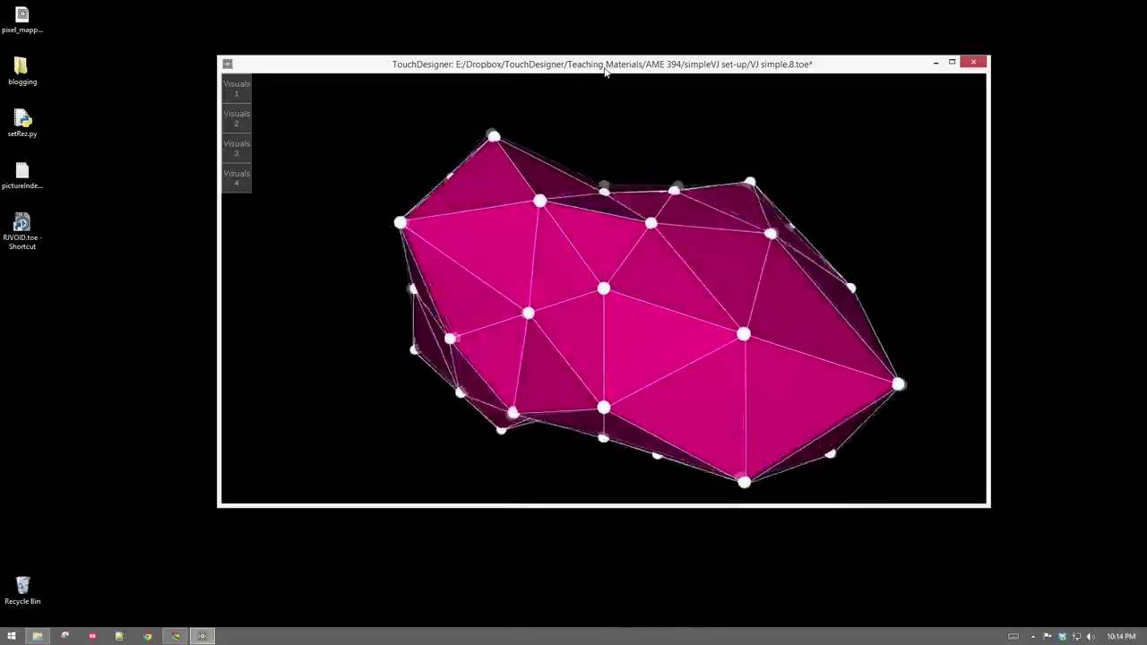
key("Escape")
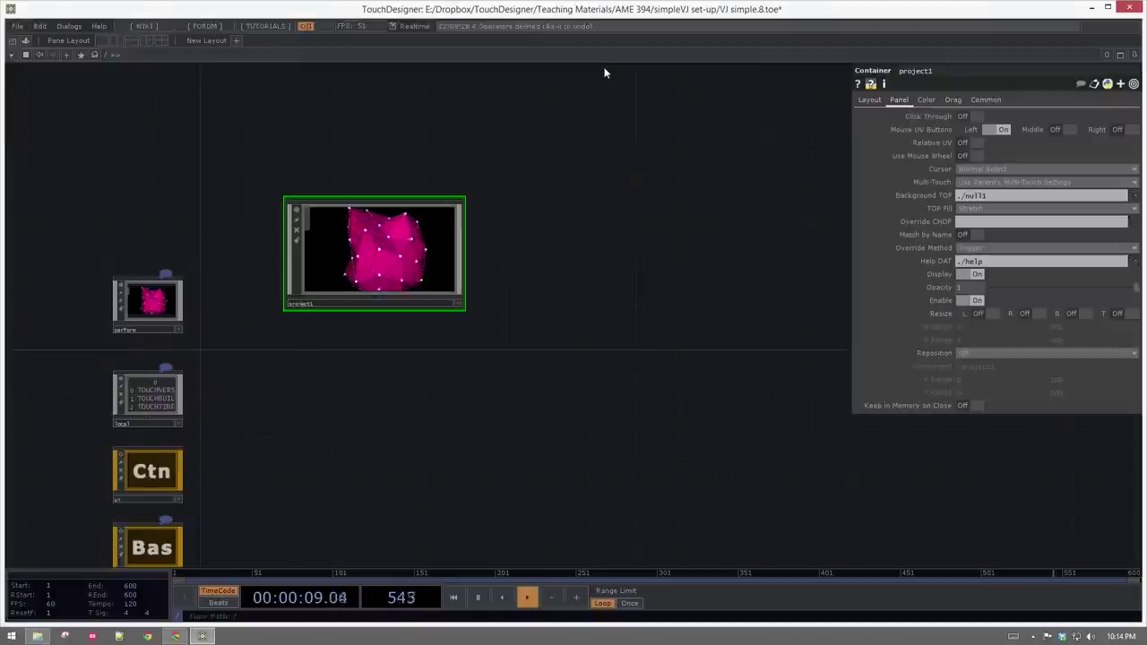
left_click_drag(486, 255, 494, 288)
scroll(493, 288, "up", 5)
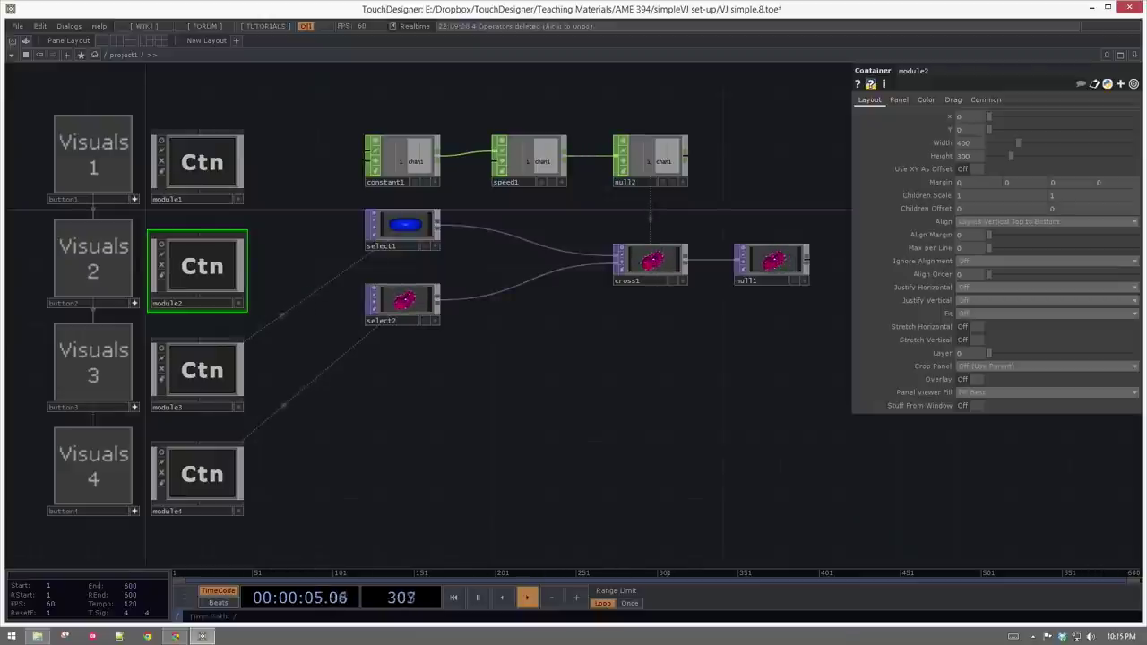
left_click_drag(491, 381, 497, 384)
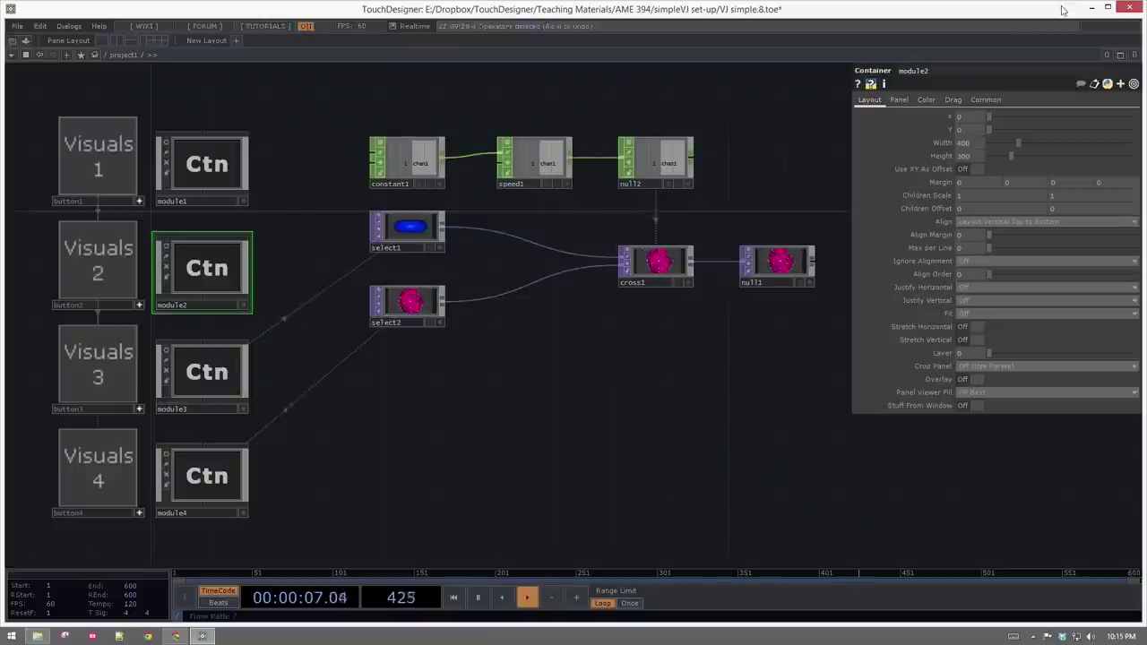
- Minimise the finished project and start a new maximised TouchDesigner088 64-Bit session with the component browser closed
left_click(1089, 8)
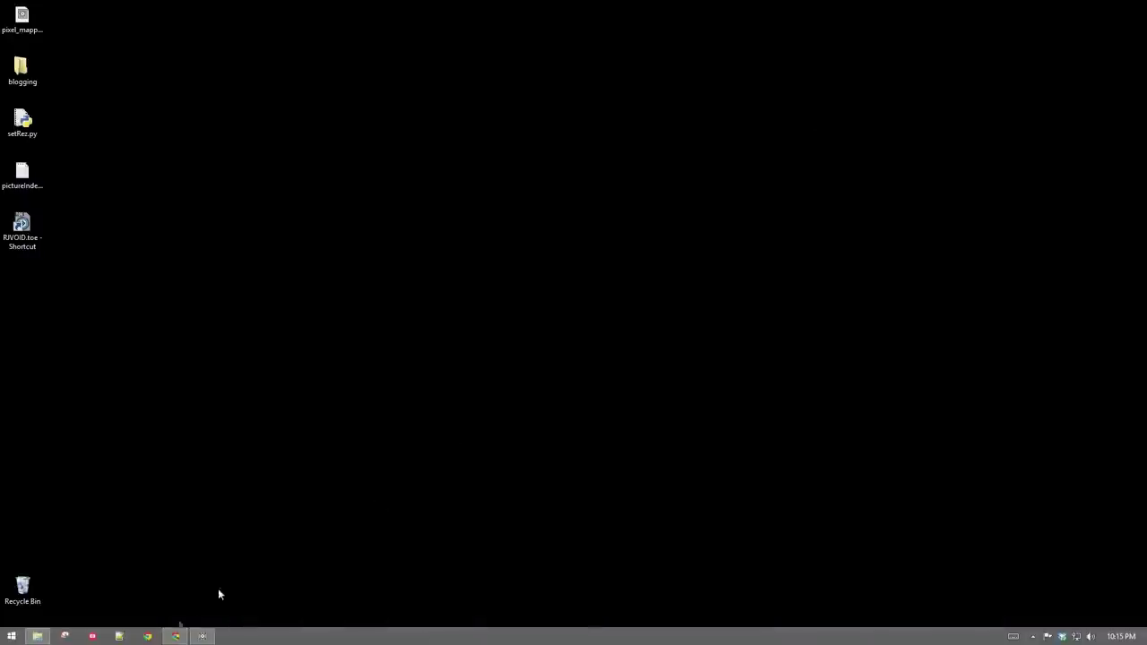
right_click(200, 637)
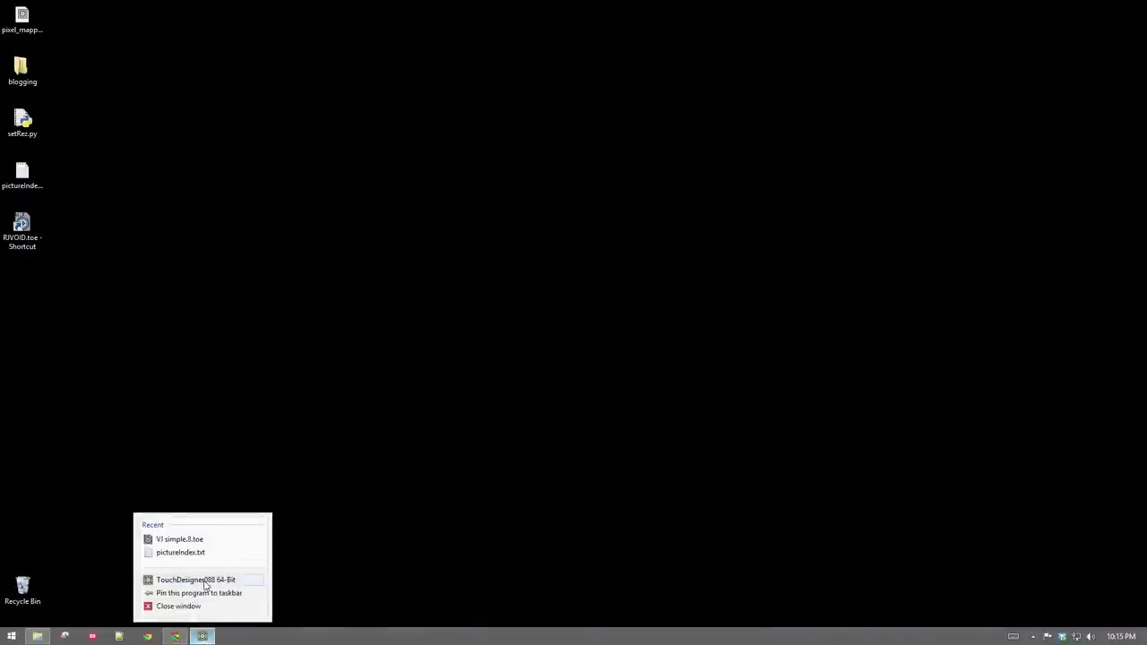
left_click(206, 582)
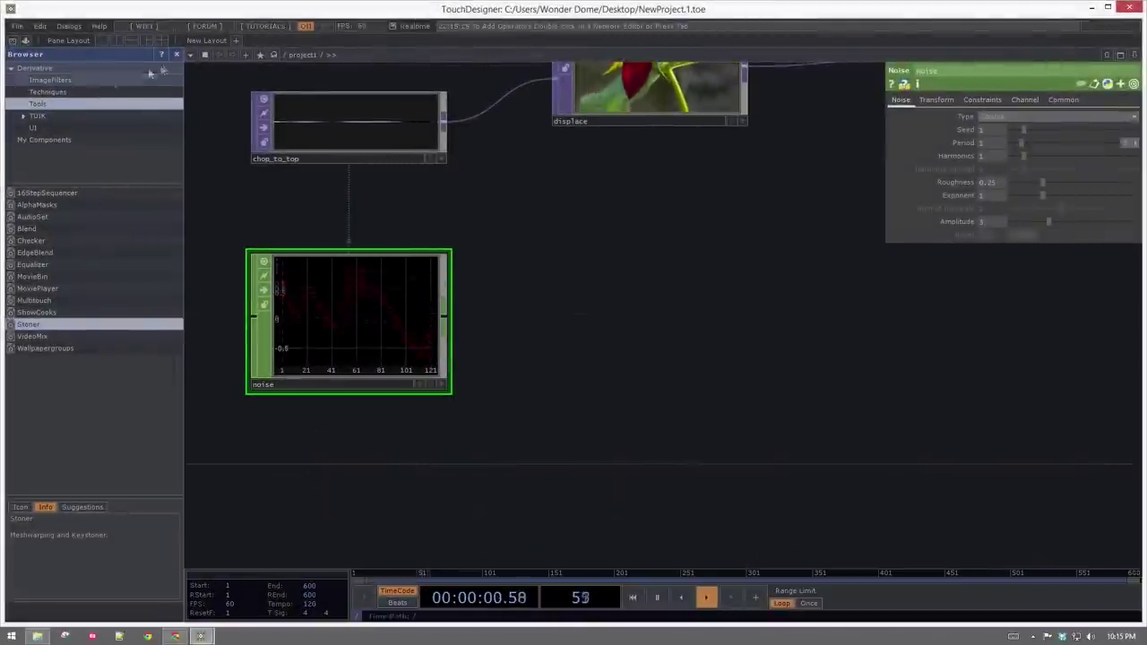
left_click(176, 54)
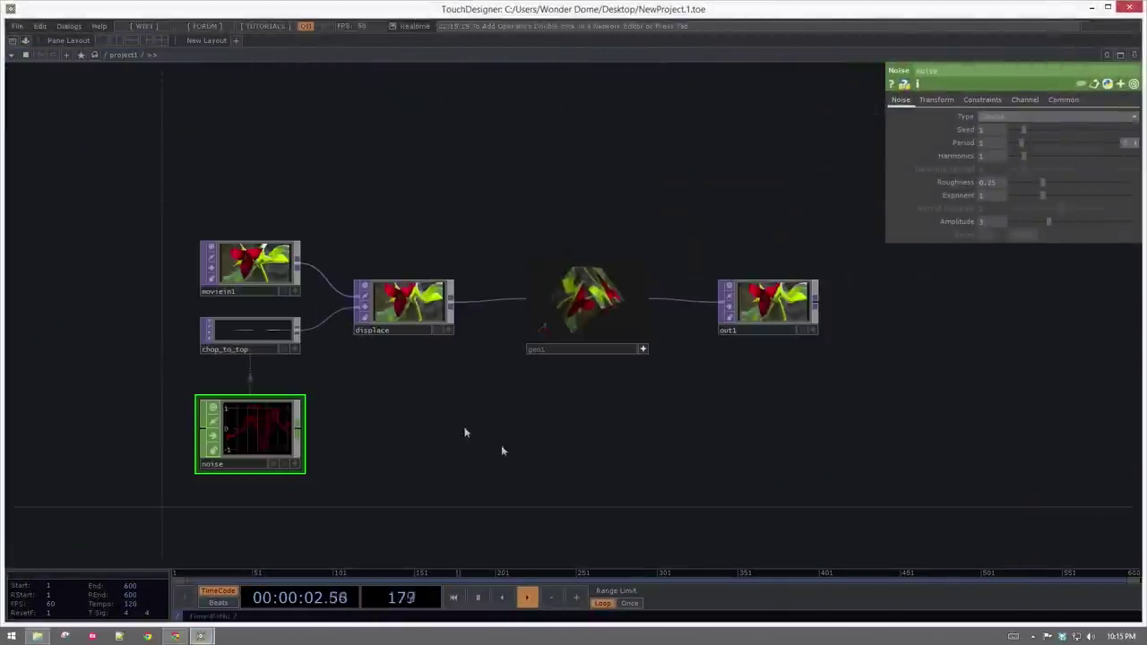
left_click(1109, 7)
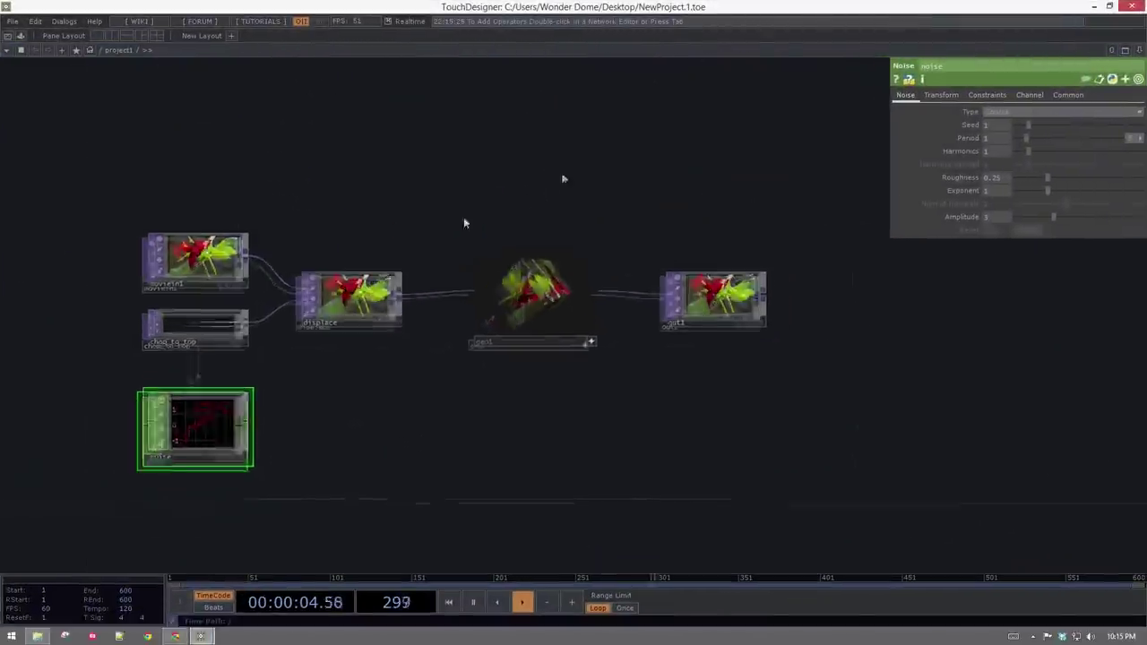
- Delete all the default operators inside project1 of the new project
left_click_drag(75, 194, 751, 541)
key("Delete")
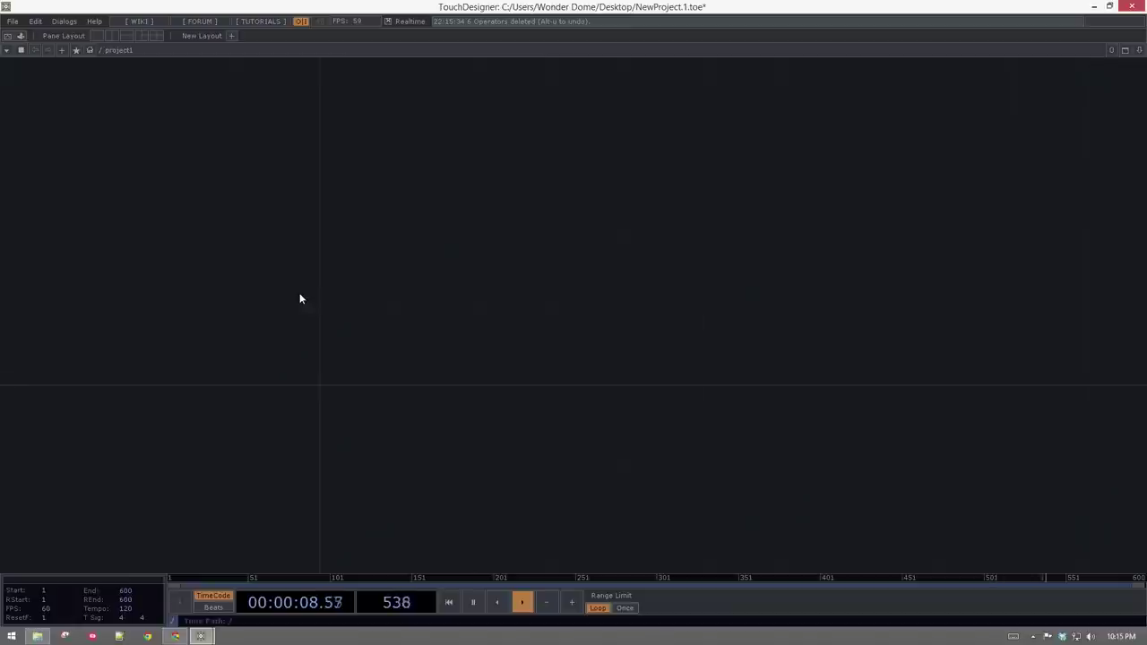
scroll(311, 299, "down", 5)
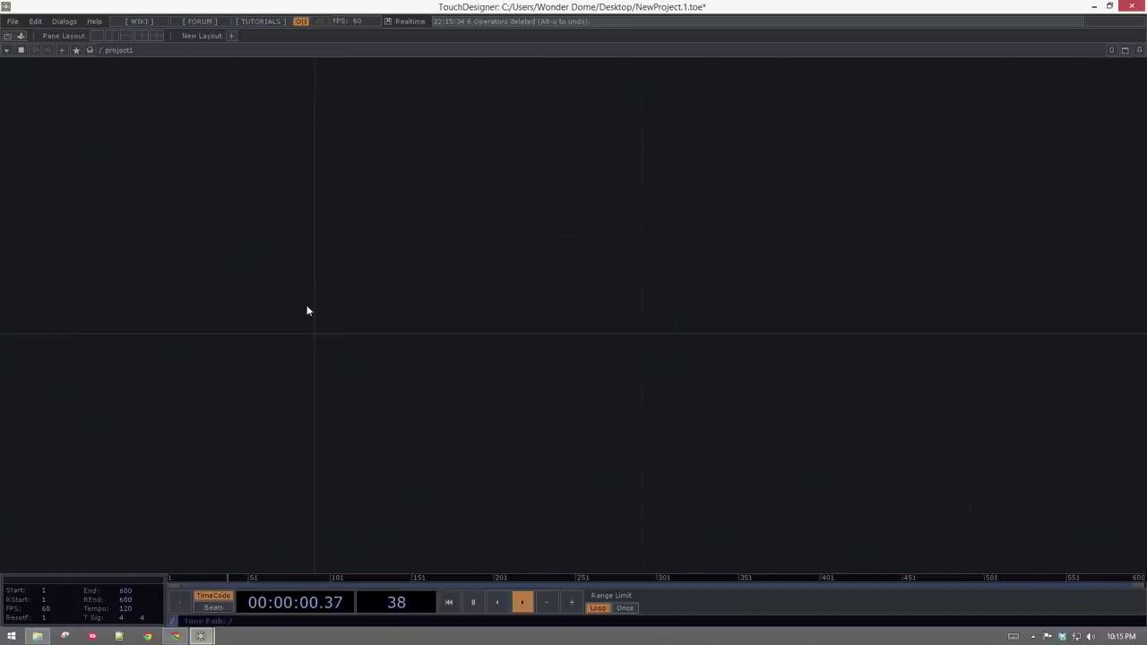
middle_click_drag(122, 365, 529, 311)
key("i")
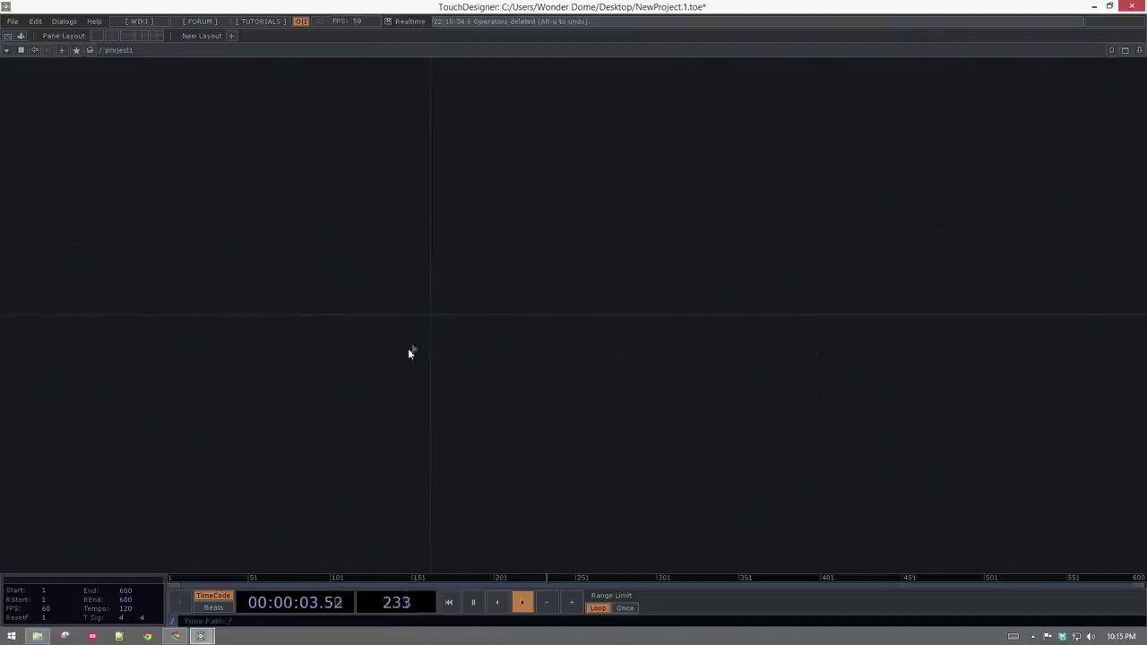
- Add a Button component to the empty project1 network
key("Tab")
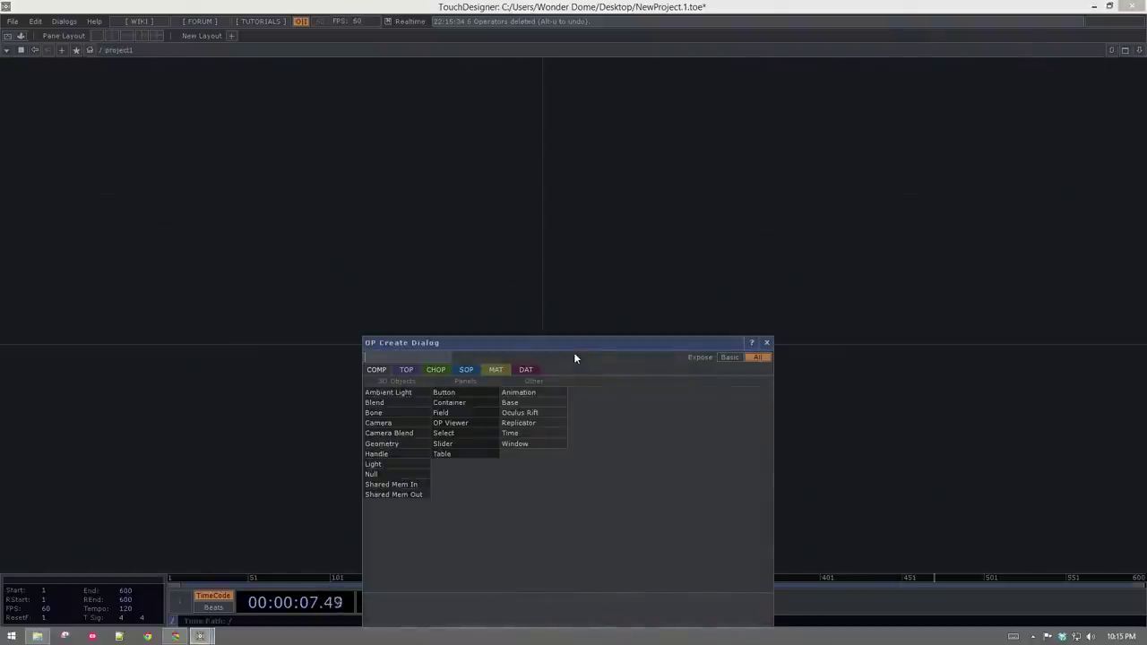
type("buit")
key("BackSpace")
key("BackSpace")
key("BackSpace")
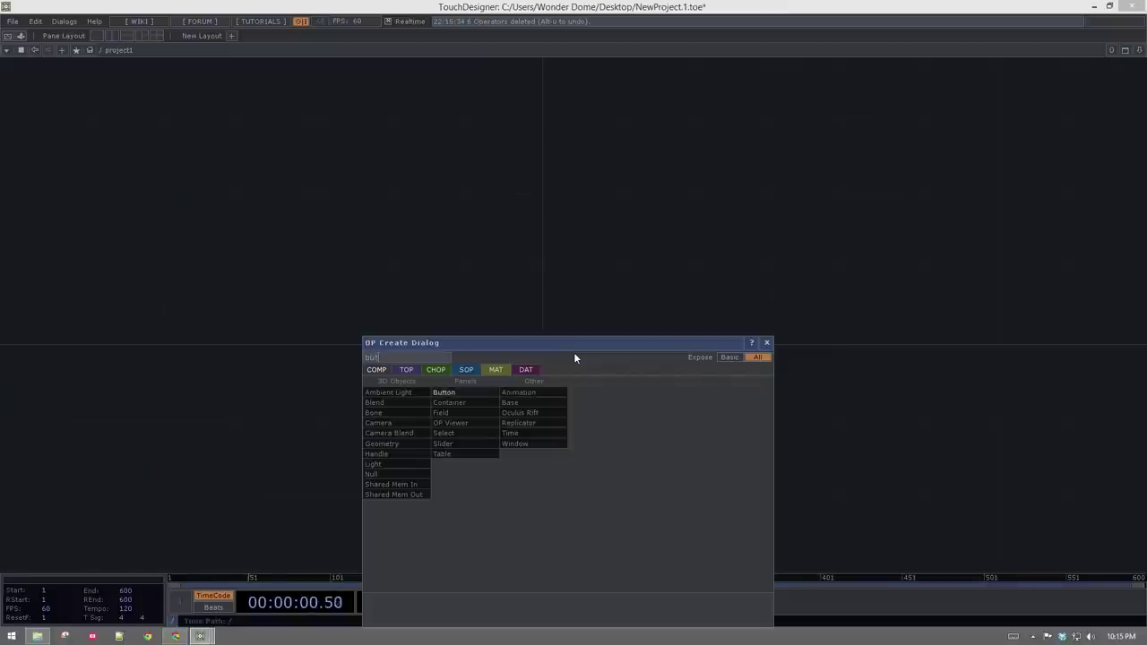
left_click(492, 395)
left_click(467, 297)
- Add a Container component beside the button in project1
key("Tab")
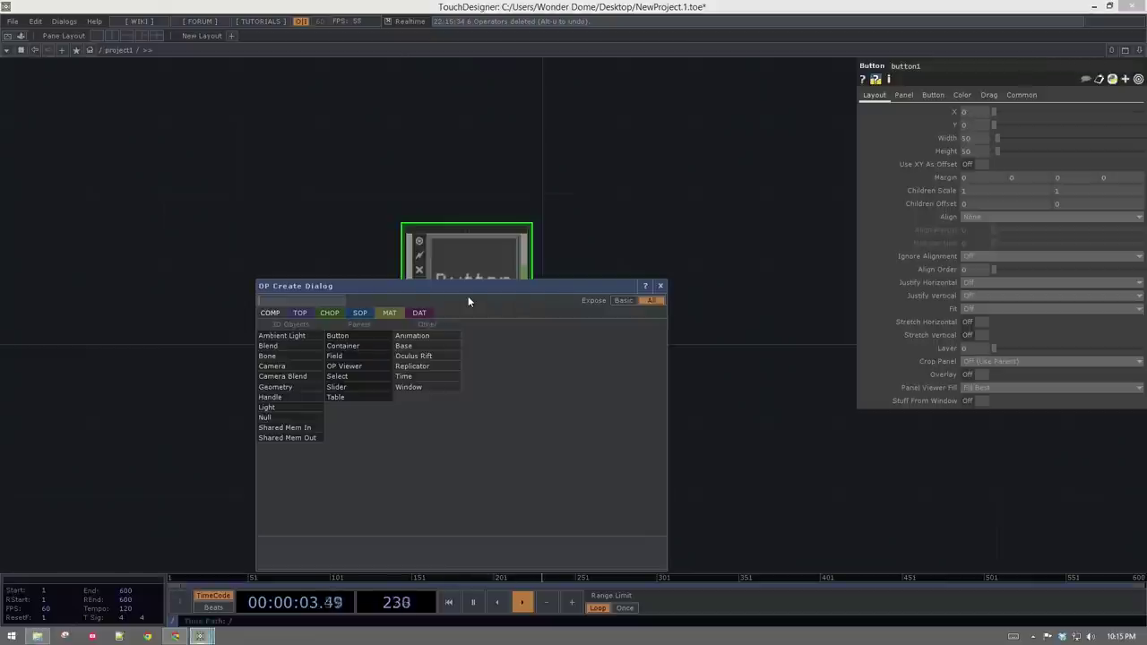
type("con")
left_click(345, 345)
left_click(628, 296)
- Rename the new container as module1
scroll(628, 296, "up", 3)
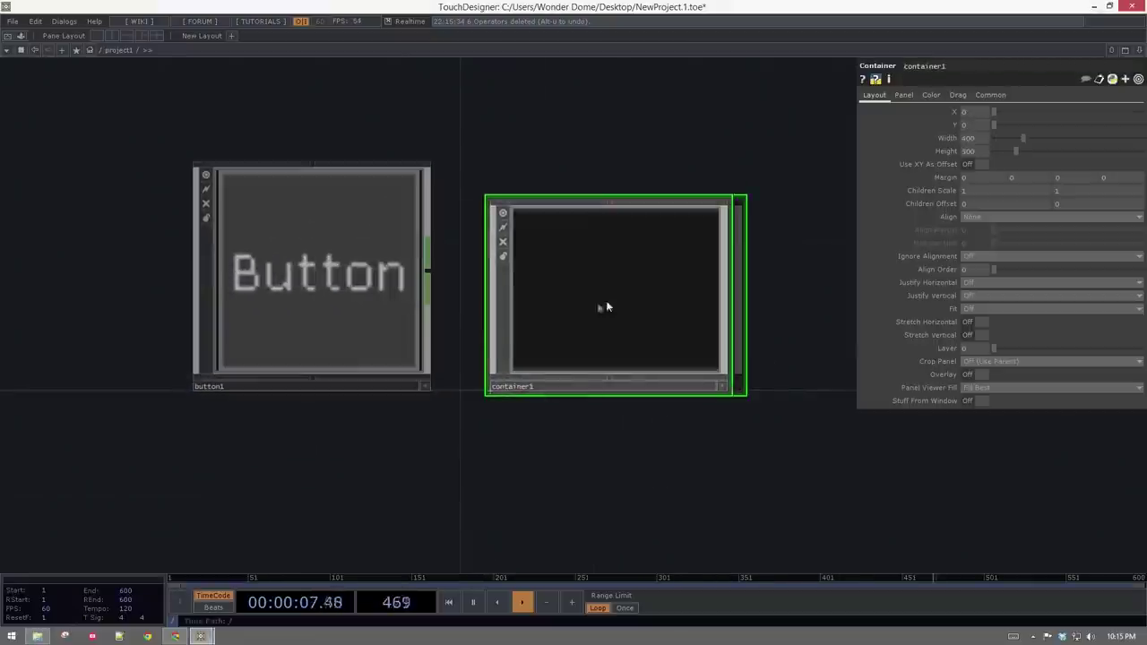
left_click(562, 387)
type("module1")
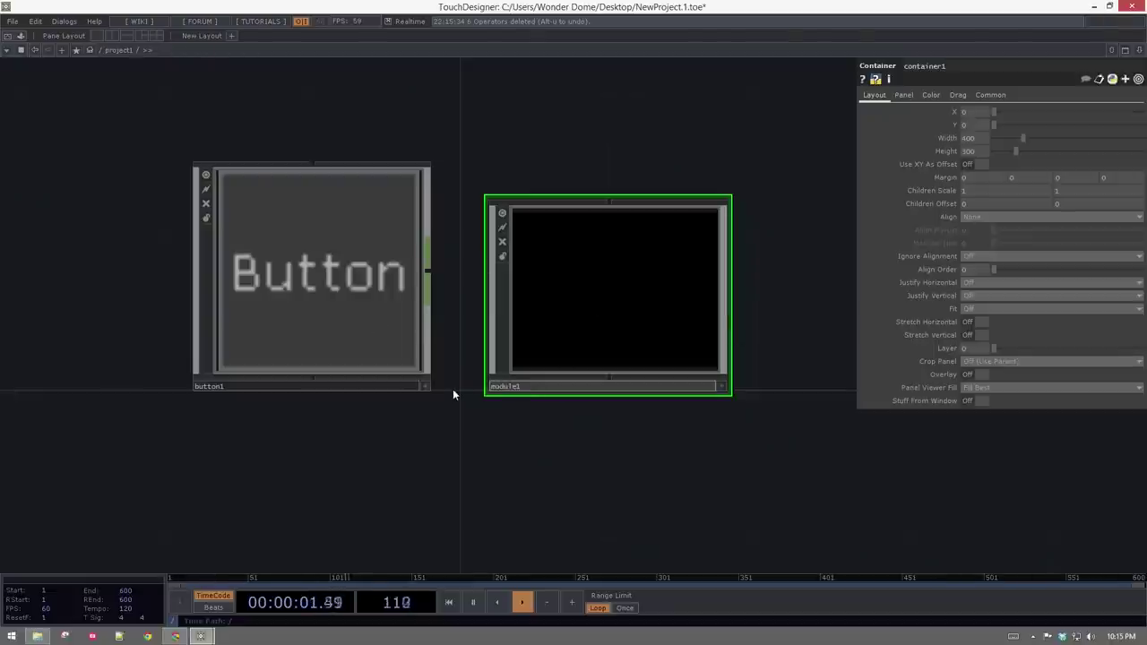
key("Return")
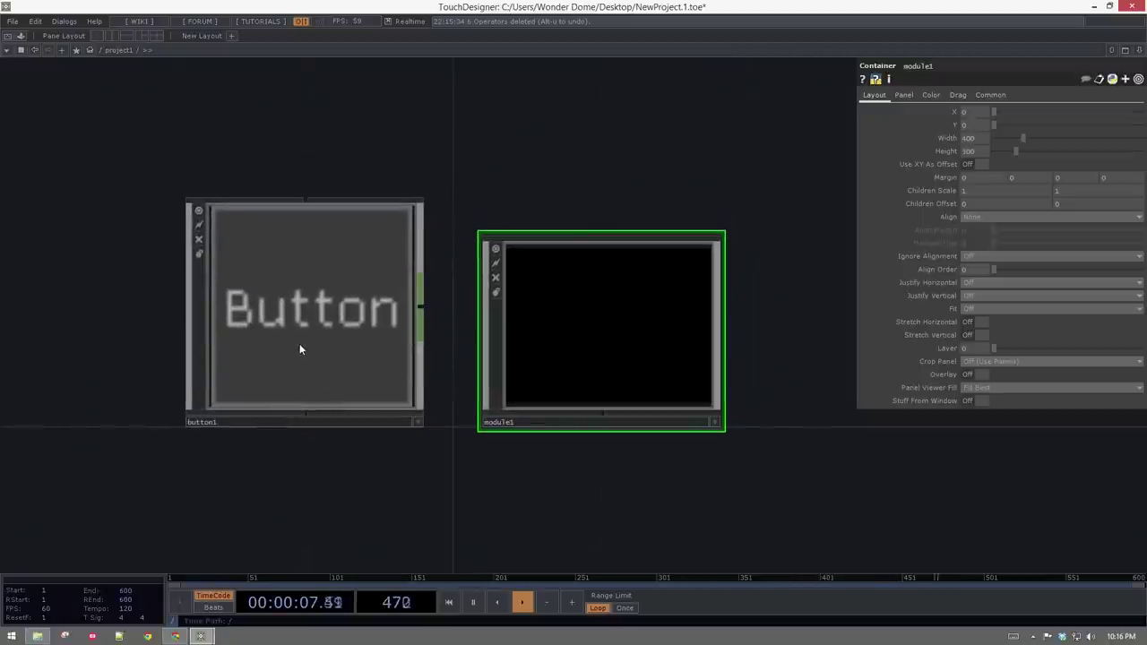
- Go inside button1 and move its color table above the bg text operator
scroll(300, 345, "up", 4)
scroll(300, 345, "down", 4)
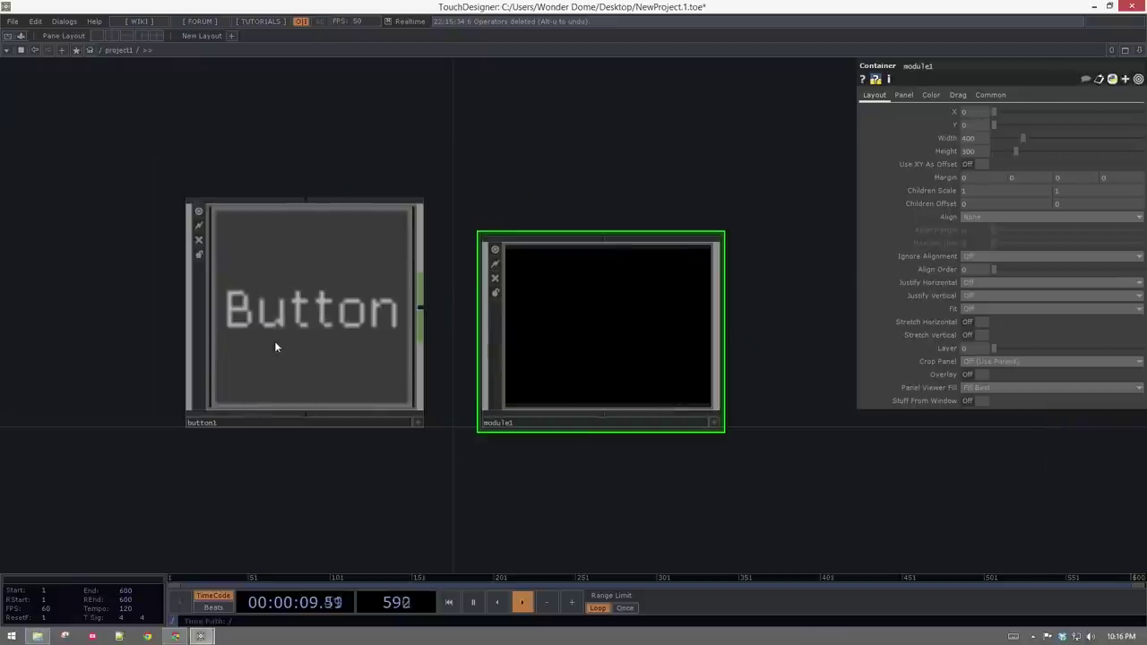
scroll(277, 350, "up", 5)
left_click_drag(797, 175, 677, 264)
left_click_drag(645, 182, 606, 302)
left_click_drag(463, 230, 452, 175)
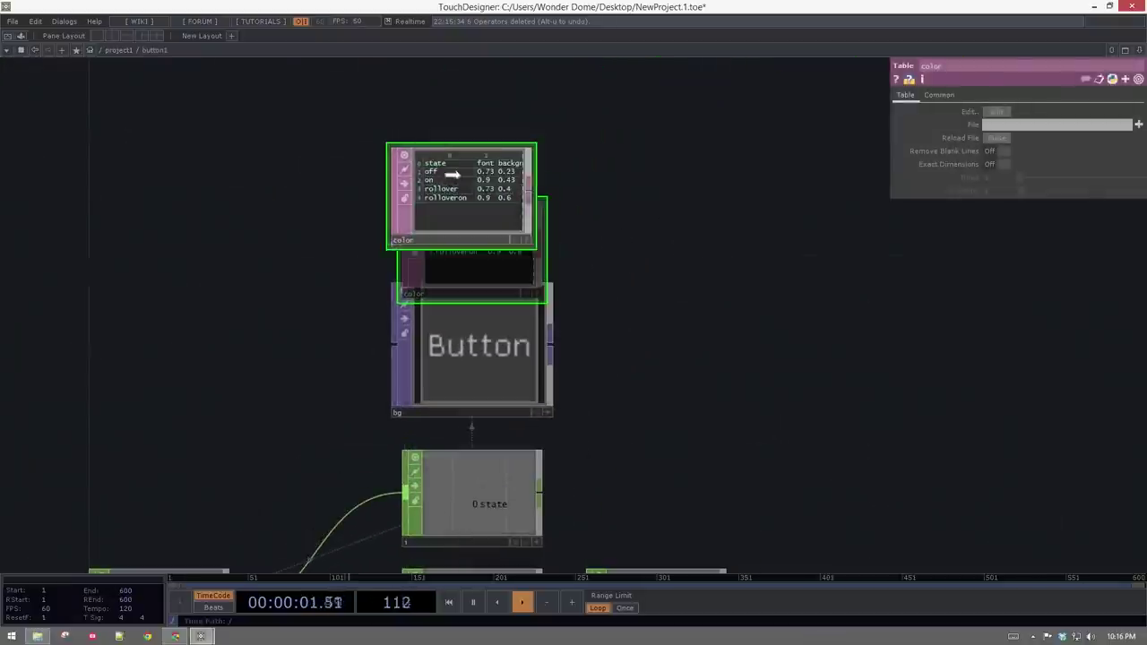
- Set the text of the bg operator inside button1 to "Visuals"
left_click(461, 358)
left_click(996, 165)
type("Vis")
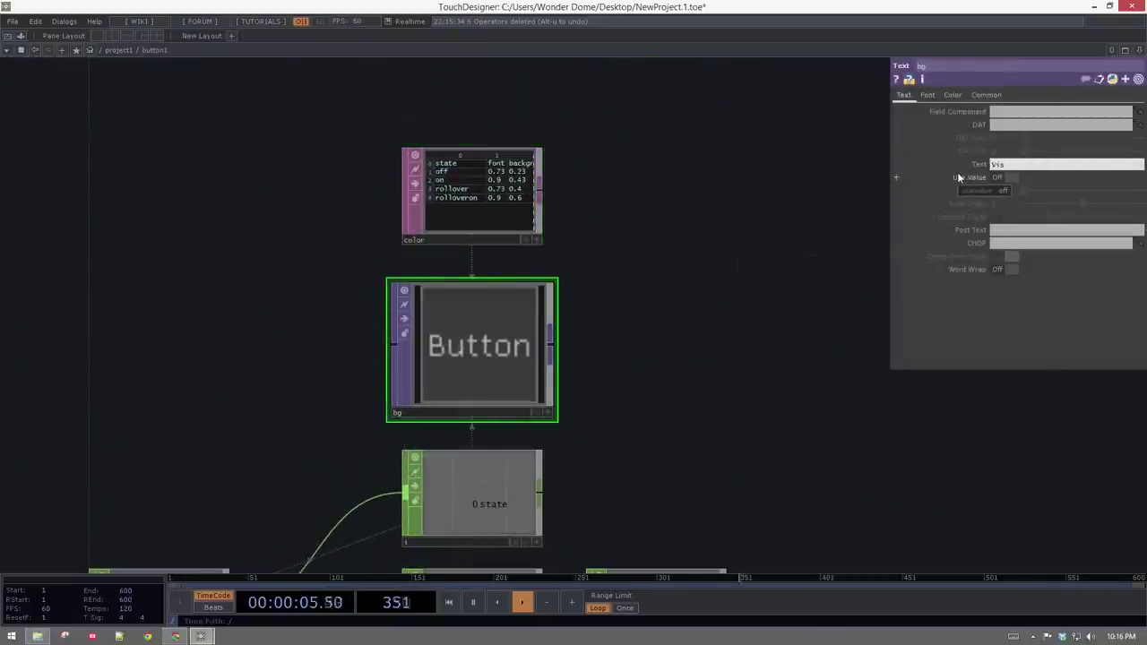
type("uals")
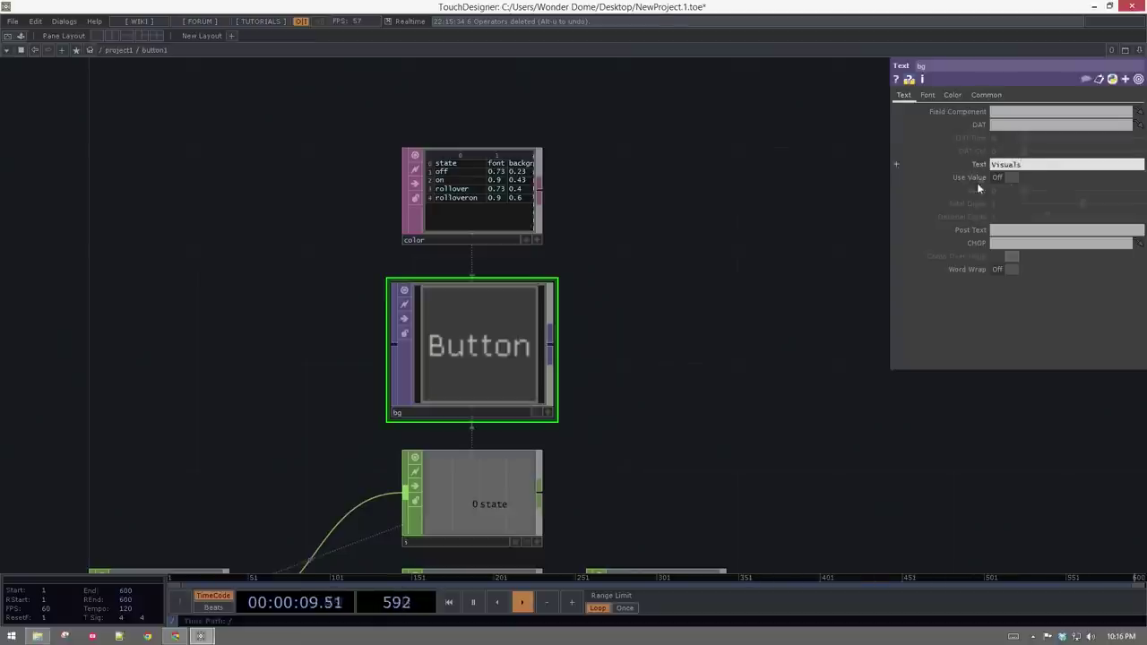
- Enable Use Value on the bg text and set its value expression to me.parent().digits
left_click(1005, 177)
left_click(978, 189)
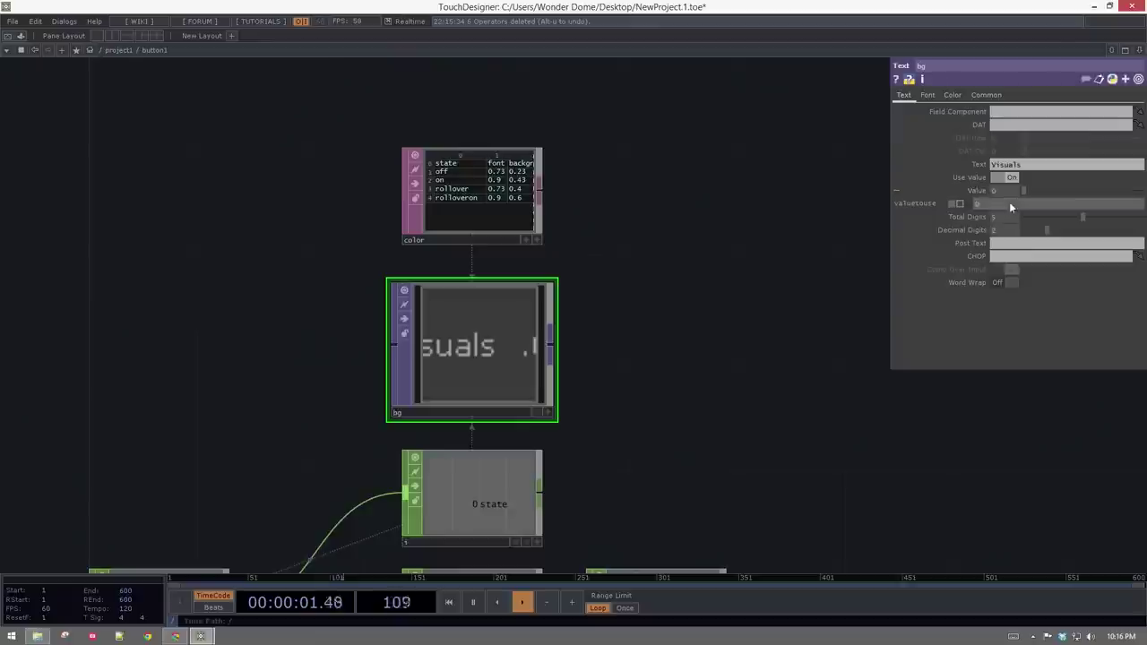
type("me.parent")
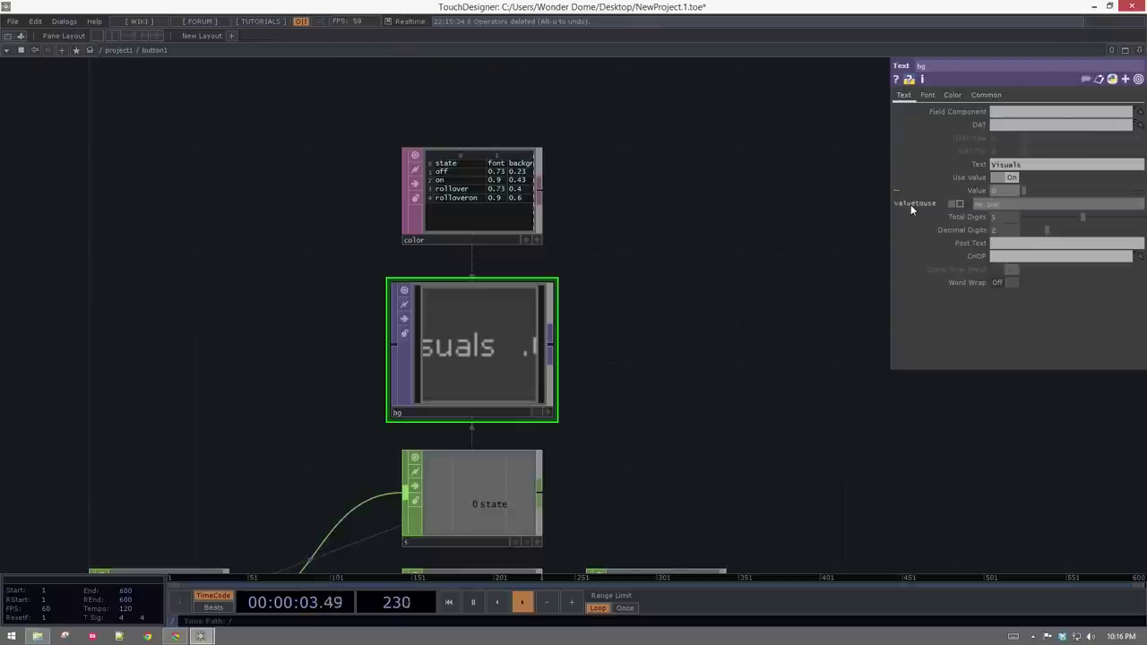
type("().digits")
key("Return")
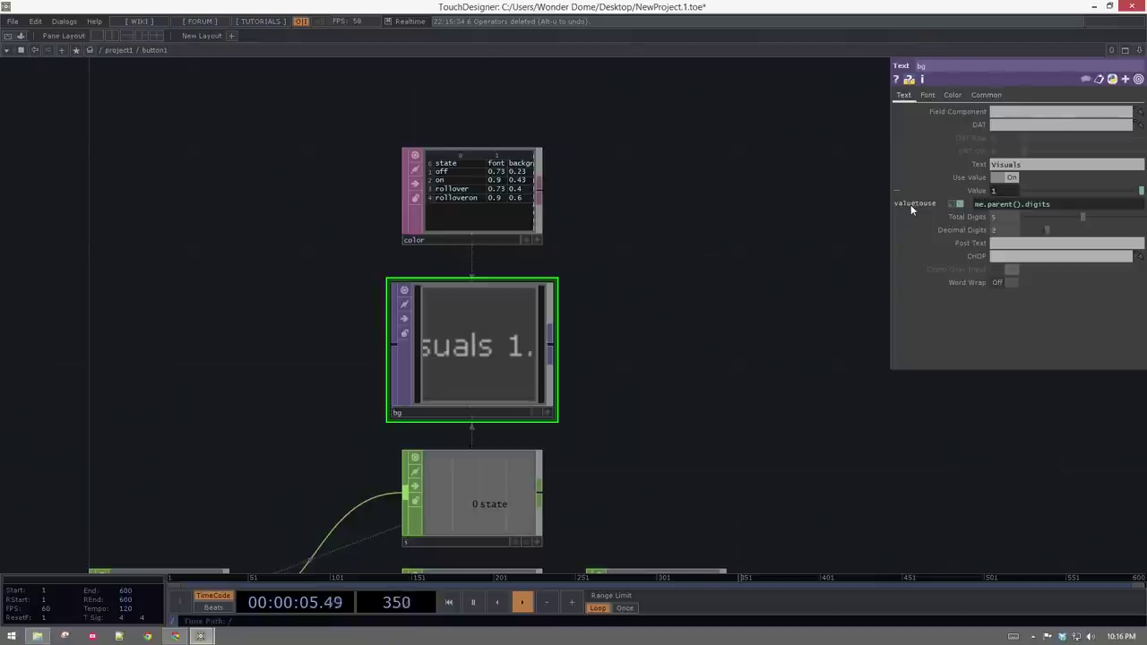
- Turn on Word Wrap for the bg text and set its decimal digits to 0
left_click(1055, 167)
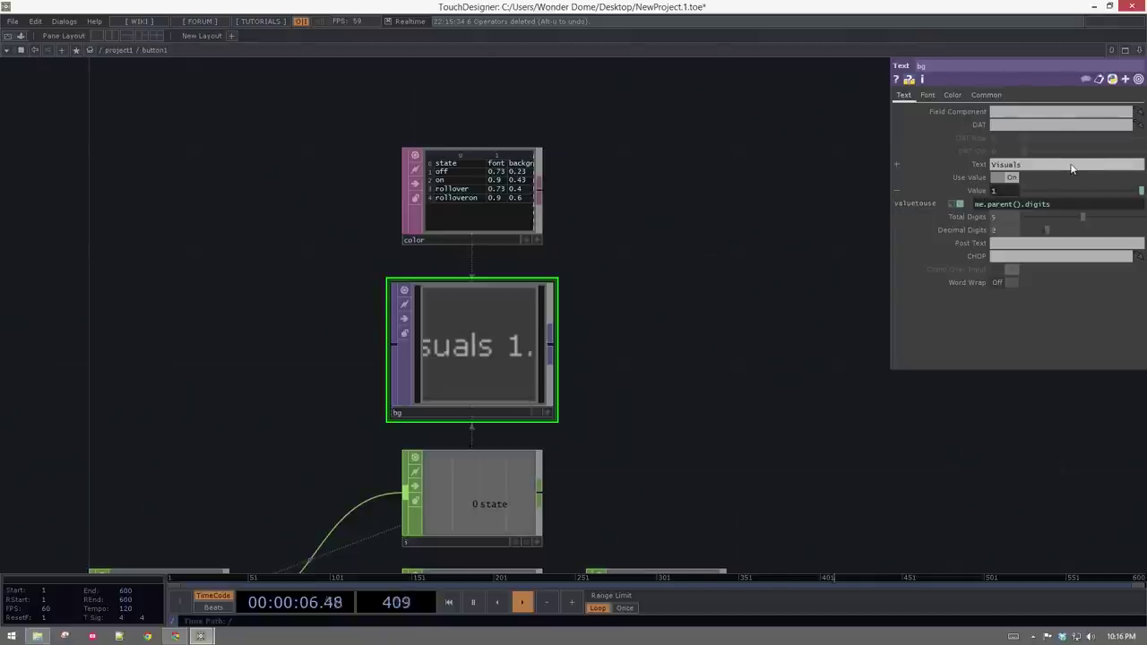
left_click(1009, 283)
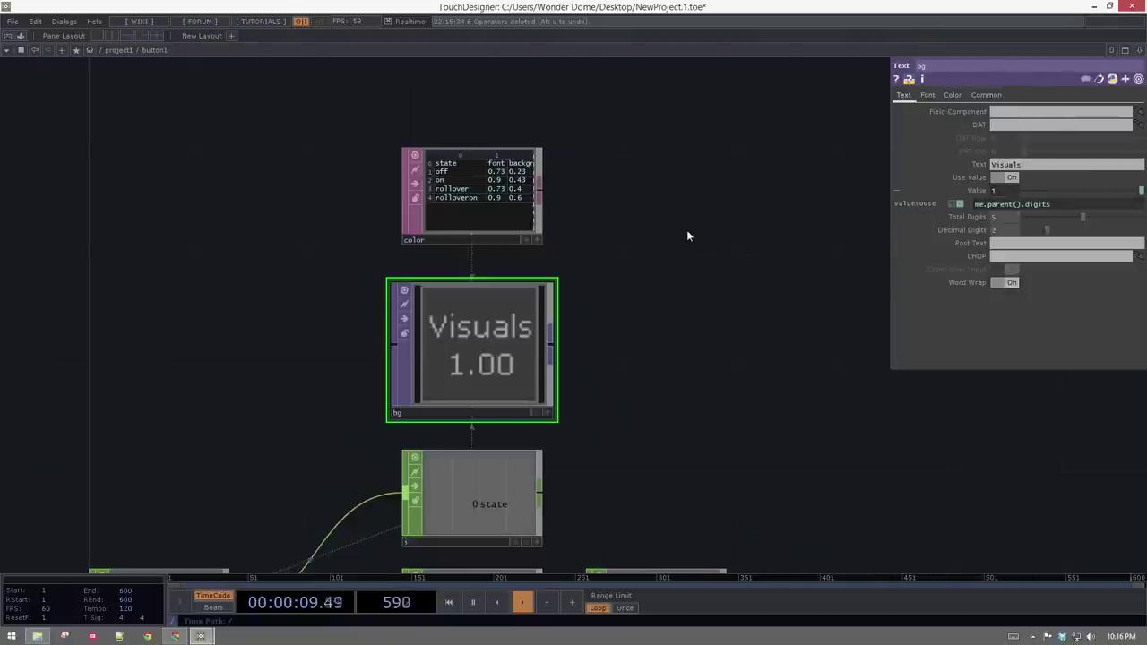
left_click_drag(1001, 231, 968, 232)
type("0")
key("Return")
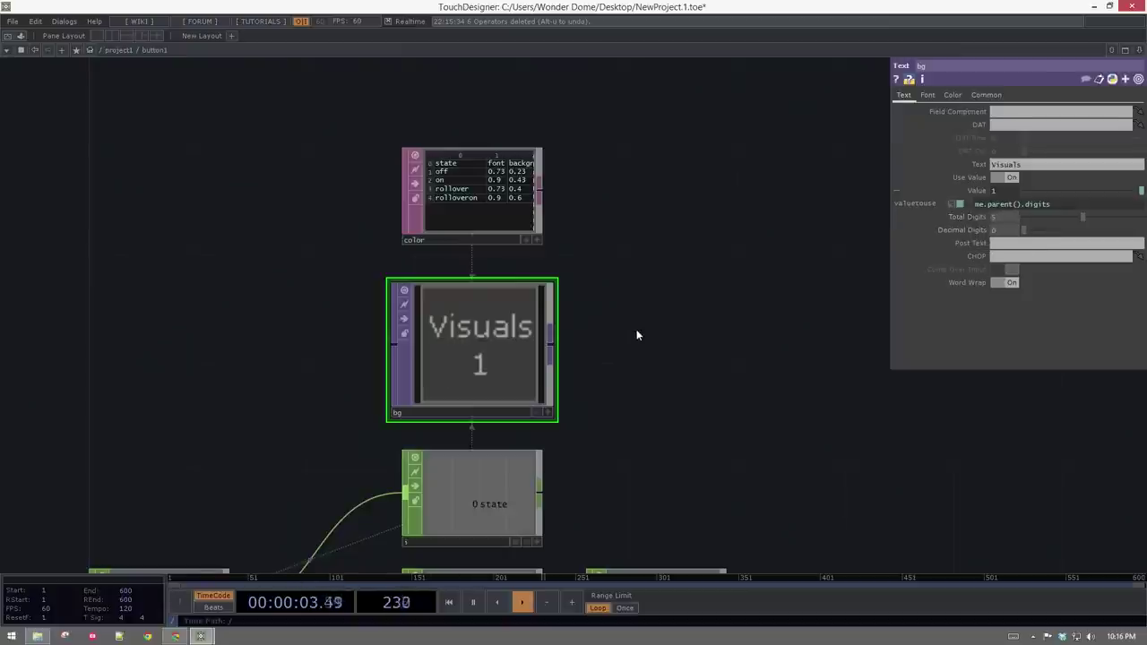
- Return to project1 and place a copy of button1 directly below the original
key("u")
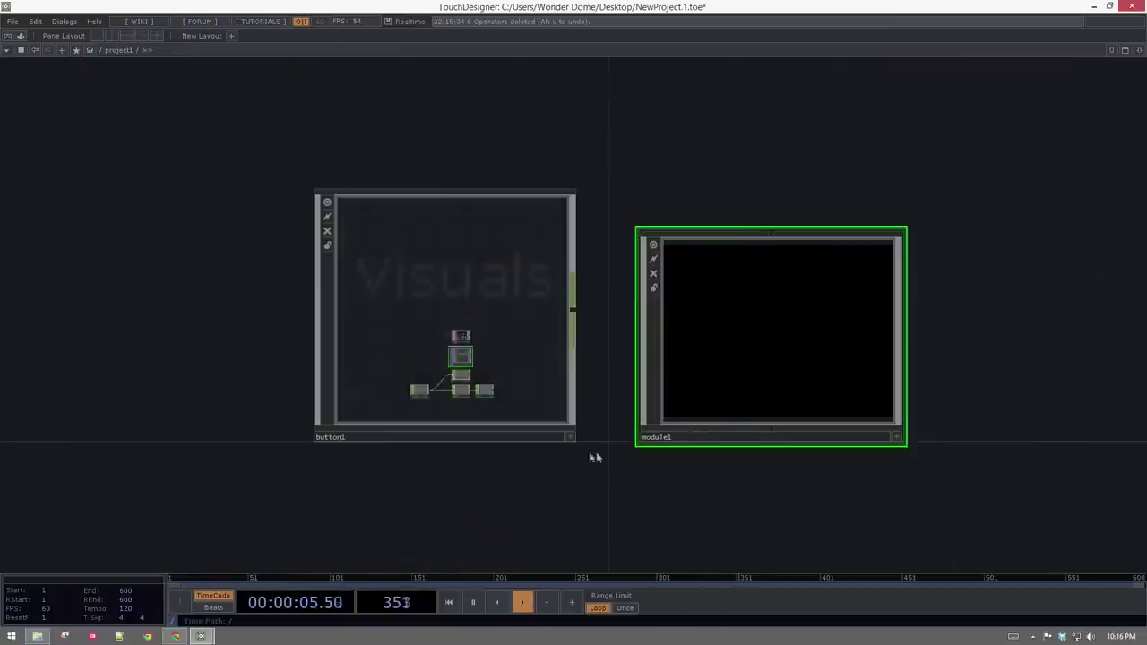
left_click_drag(424, 555, 343, 489)
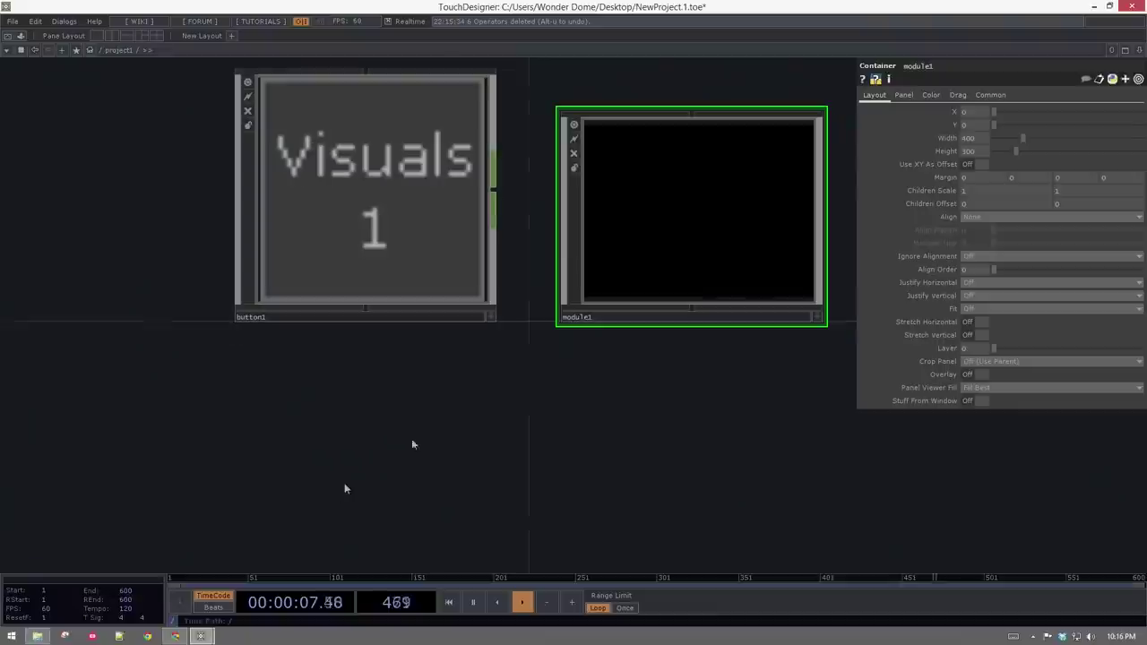
left_click(246, 280)
key("ctrl+v")
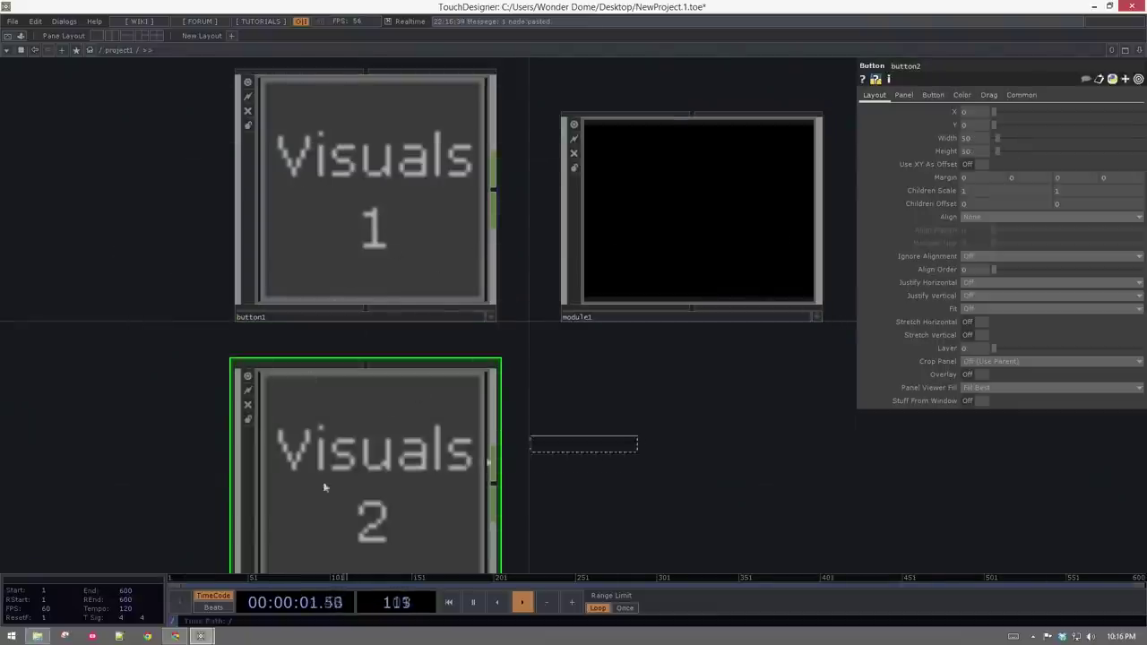
- Delete the copy of button1 from project1
key("Delete")
key("h")
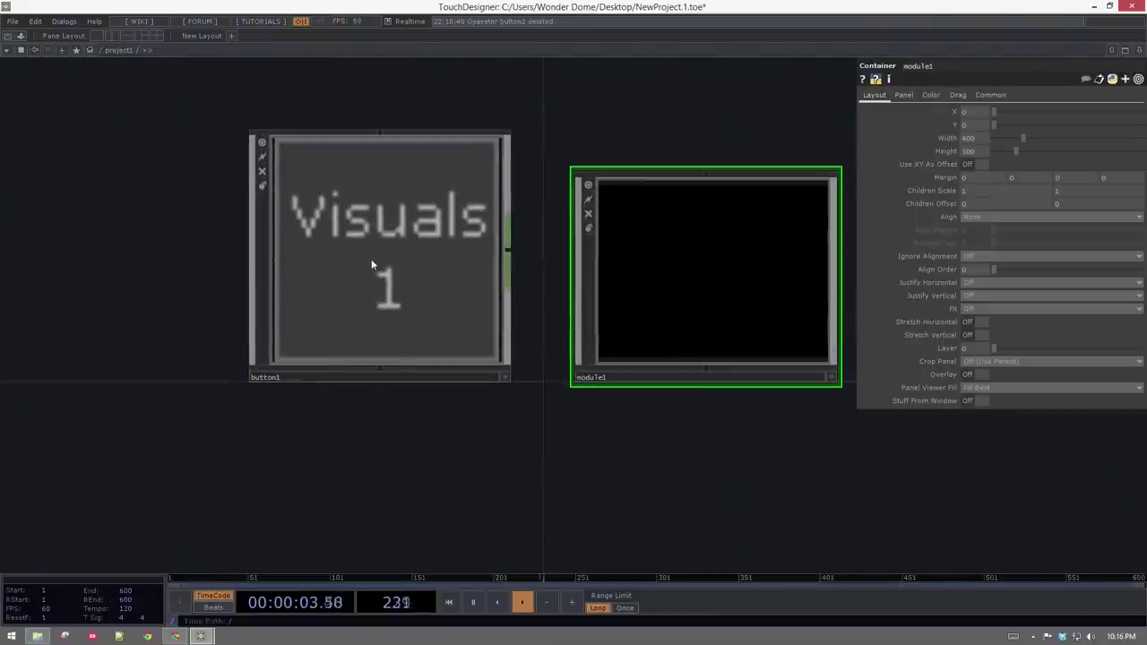
left_click(989, 94)
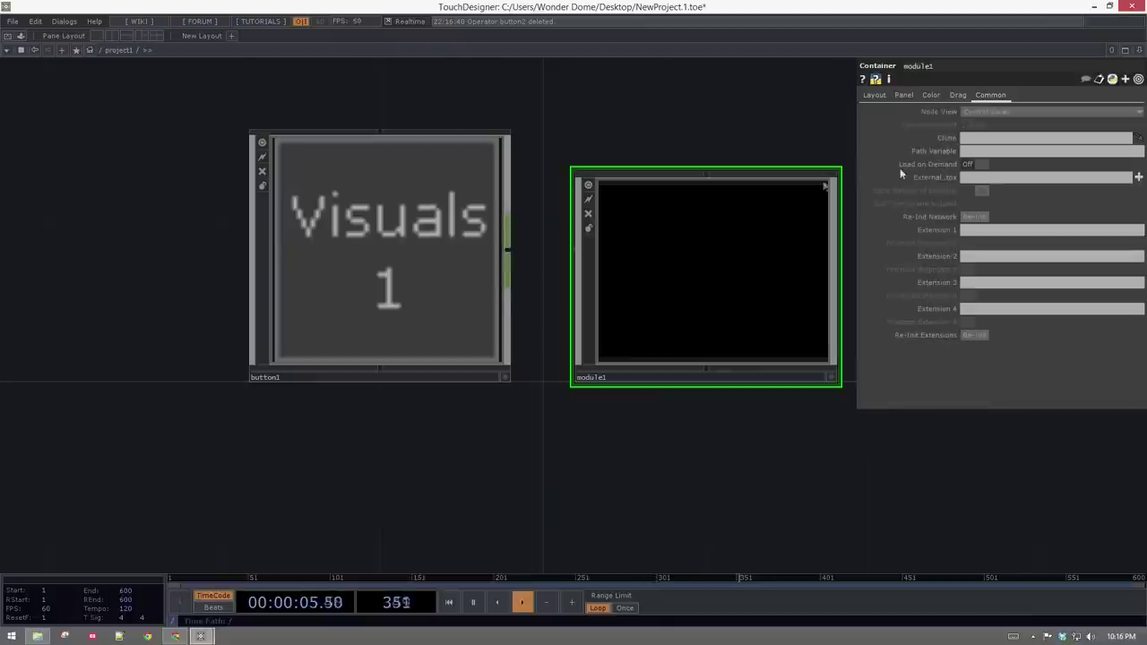
left_click_drag(455, 235, 1030, 139)
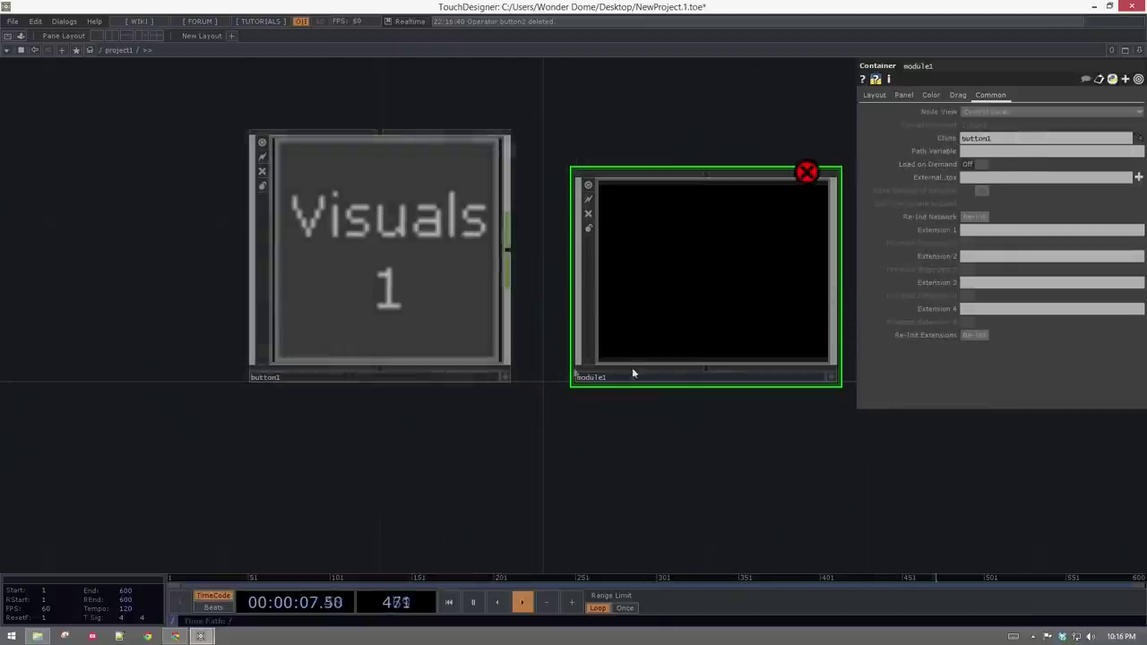
left_click_drag(594, 470, 578, 481)
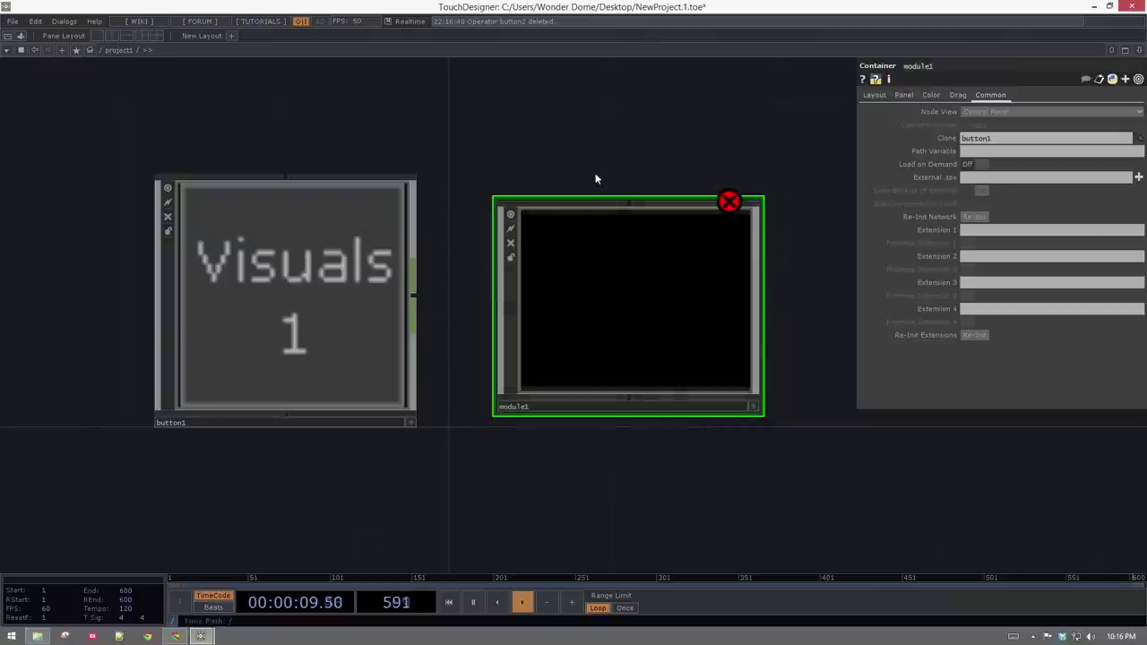
key("ctrl+z")
- Set button1's Clone parameter to button1 itself
left_click(168, 313)
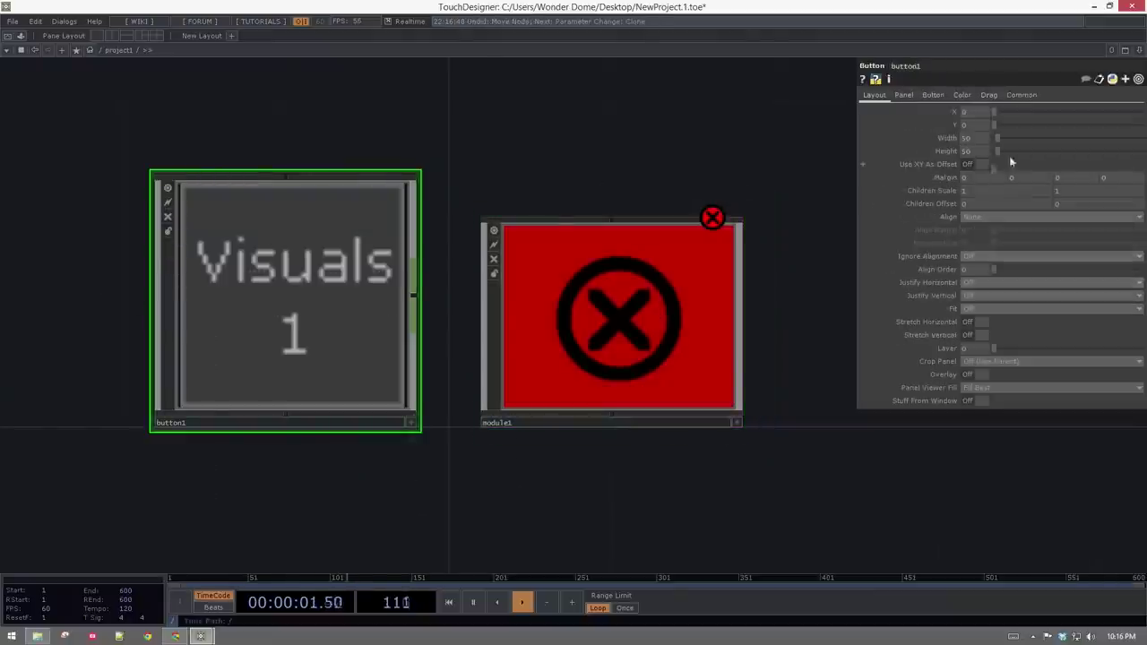
left_click(1021, 95)
mouse_move(422, 249)
left_mouse_down()
mouse_move(1039, 142)
mouse_move(999, 150)
left_mouse_up()
right_click_drag(660, 133, 821, 320)
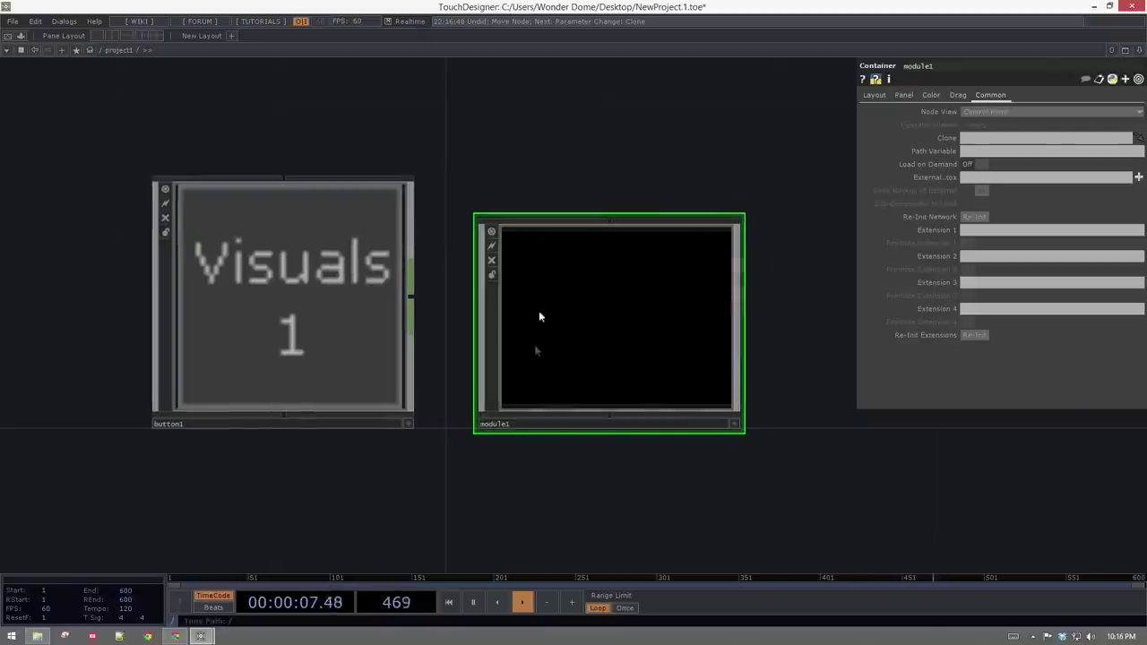
left_click_drag(439, 461, 481, 406)
left_click_drag(670, 338, 665, 318)
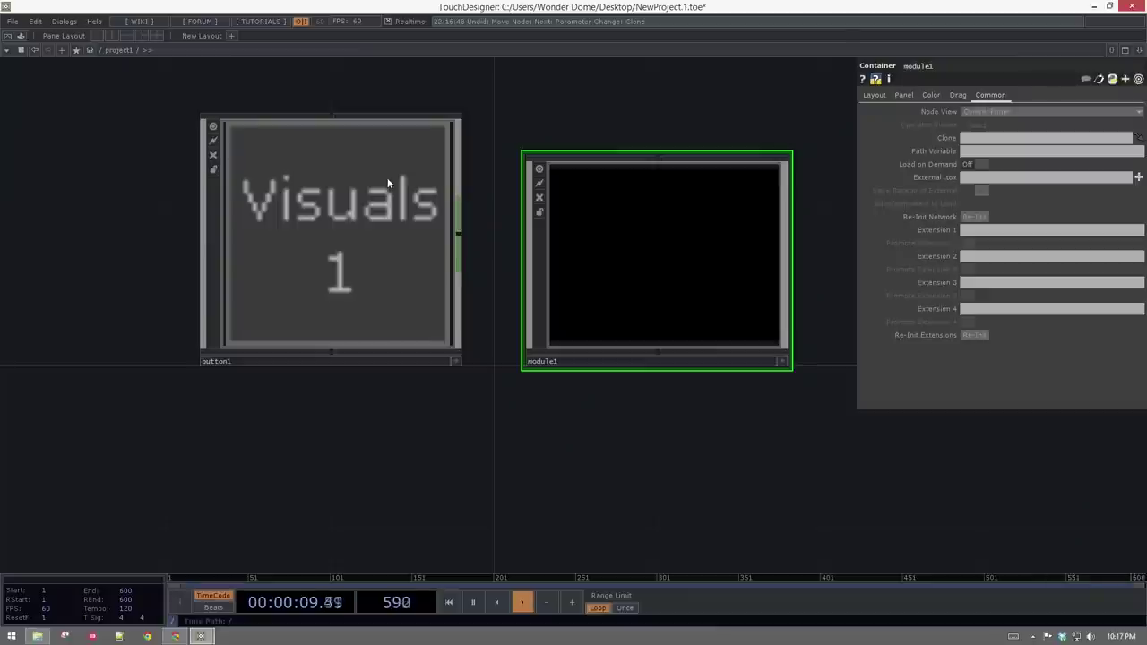
- Change the button type of button1 to Momentary
left_click(306, 357)
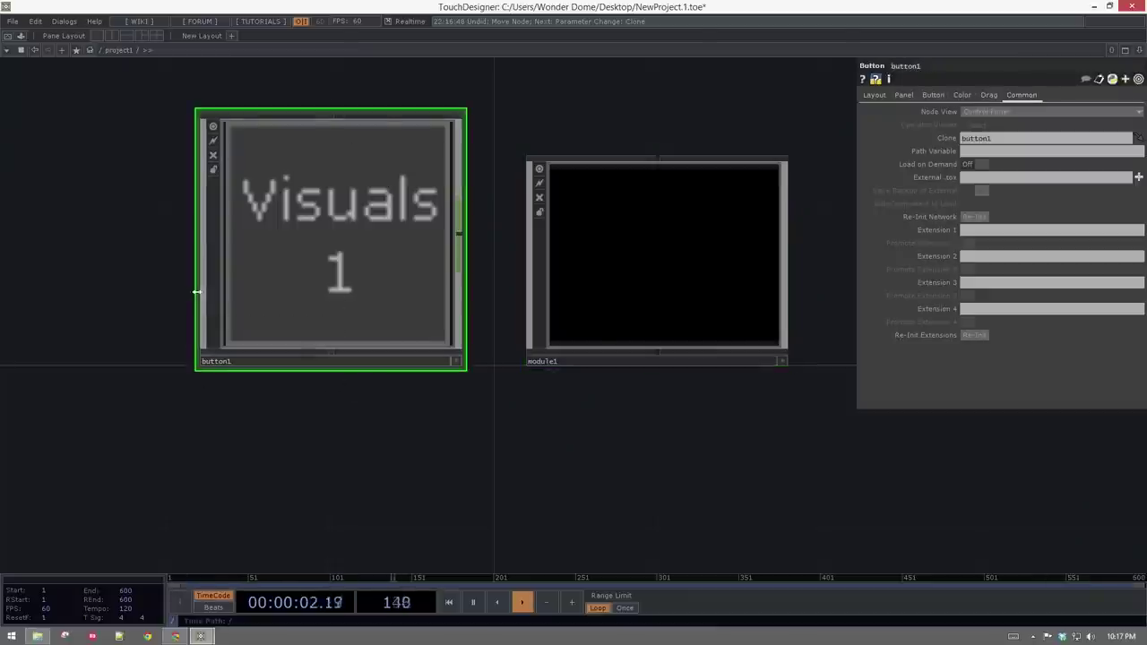
left_click(959, 97)
left_click(933, 95)
left_click(990, 112)
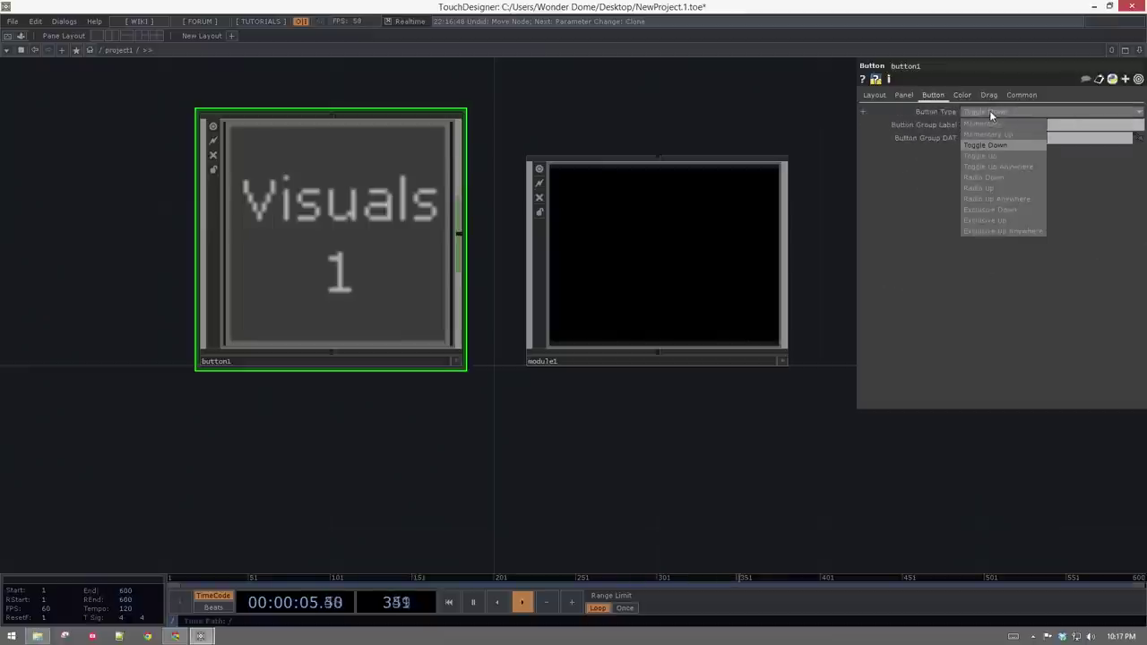
left_click(984, 123)
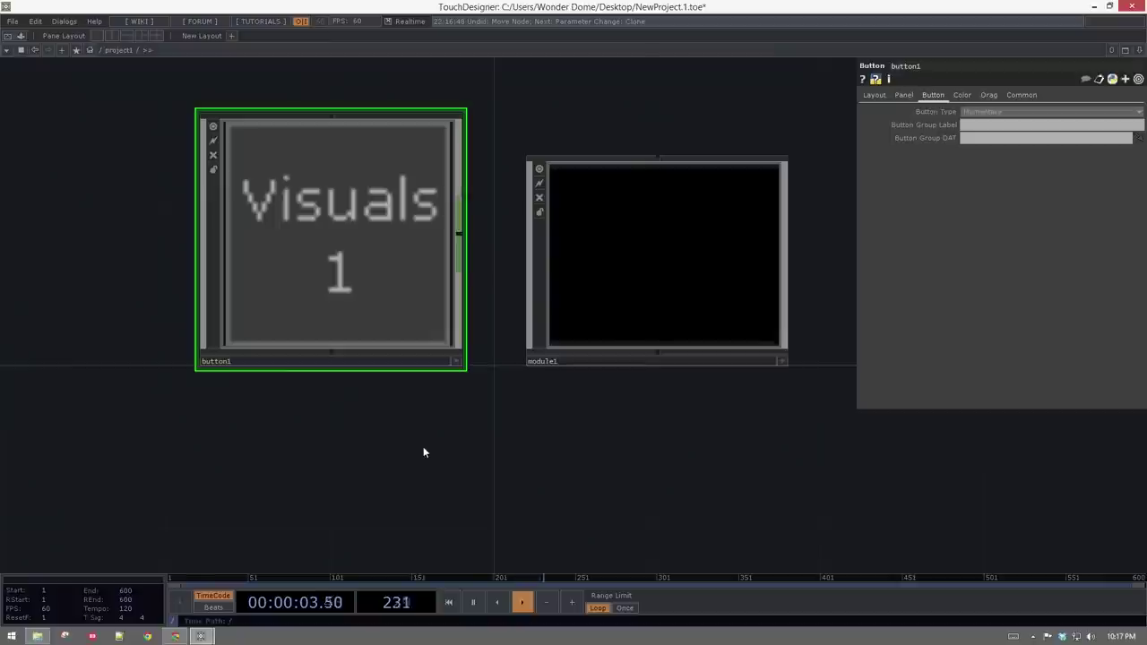
- Enter the module1 container and add a Camera component to its empty network
scroll(558, 308, "up", 5)
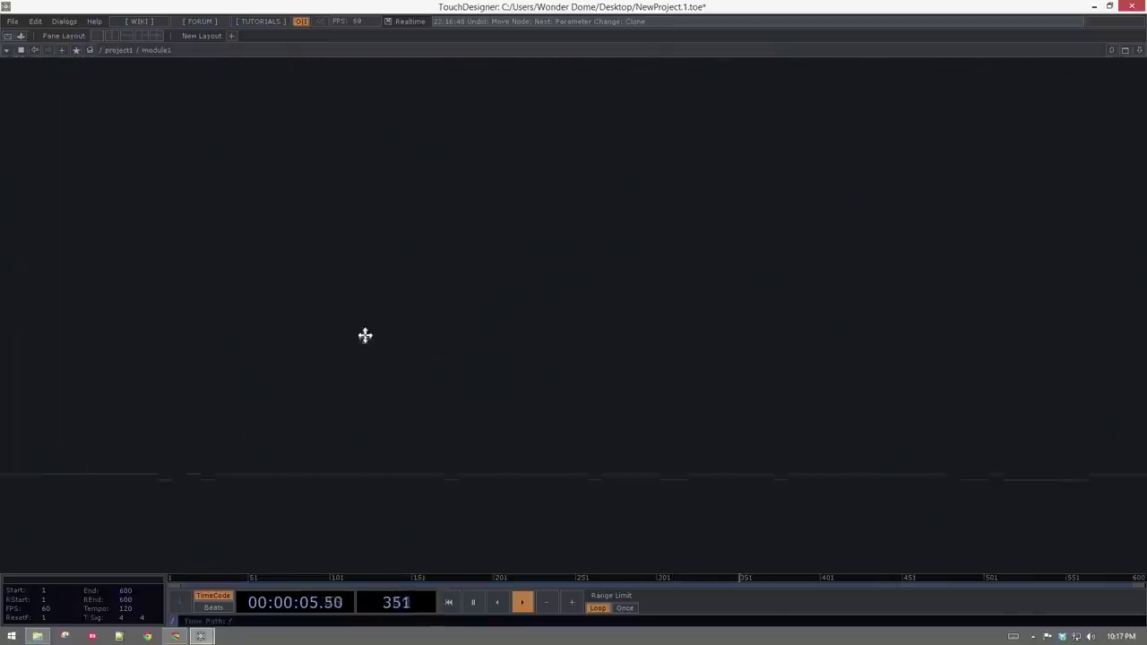
key("Tab")
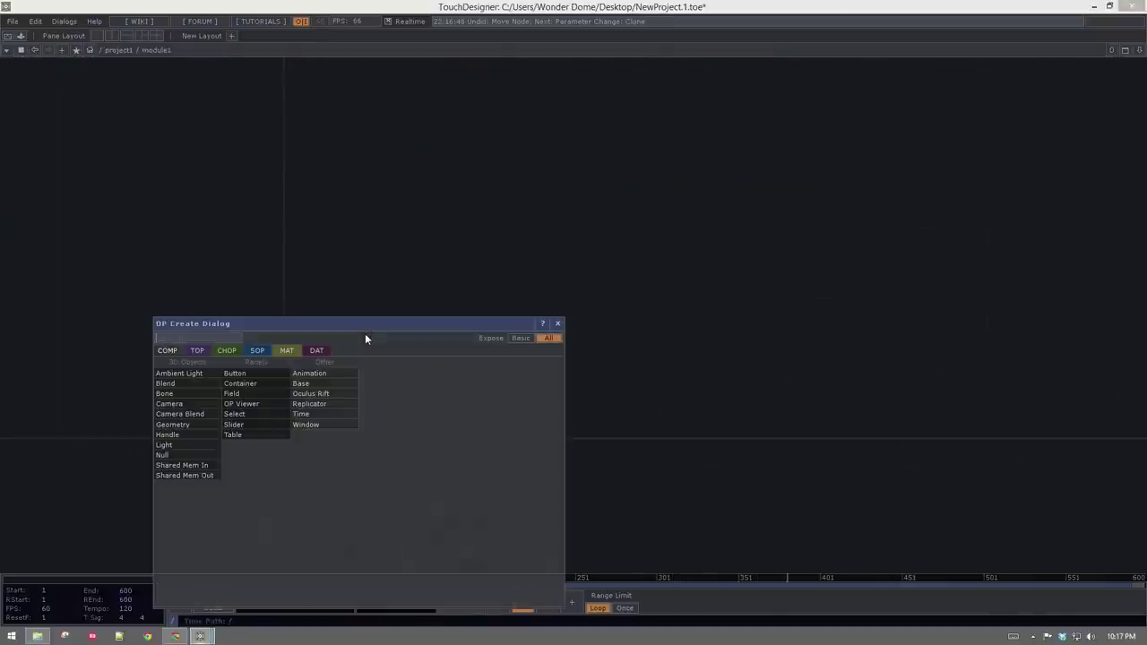
left_click(191, 404)
left_click(266, 403)
scroll(430, 412, "up", 2)
left_click_drag(487, 414, 501, 407)
mouse_move(599, 376)
right_mouse_down()
mouse_move(392, 459)
mouse_move(517, 456)
right_mouse_up()
mouse_move(478, 370)
left_mouse_down()
mouse_move(320, 368)
mouse_move(338, 369)
left_mouse_up()
- Add a Light component below the camera and a Geometry component above it
key("Tab")
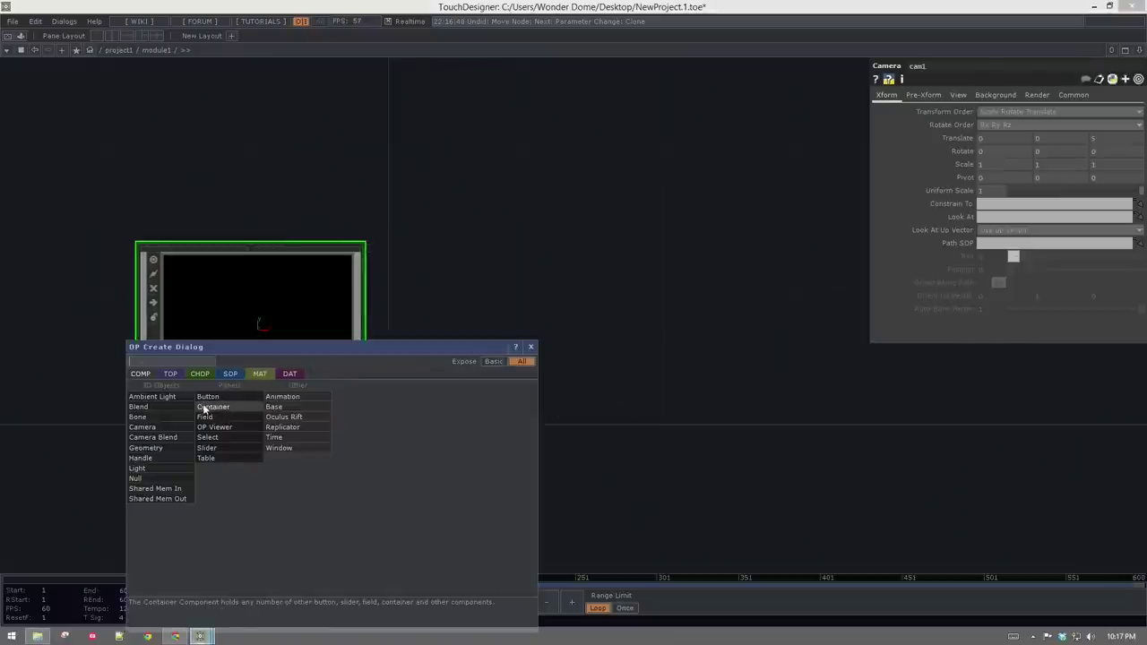
left_click(160, 472)
left_click(277, 538)
key("Tab")
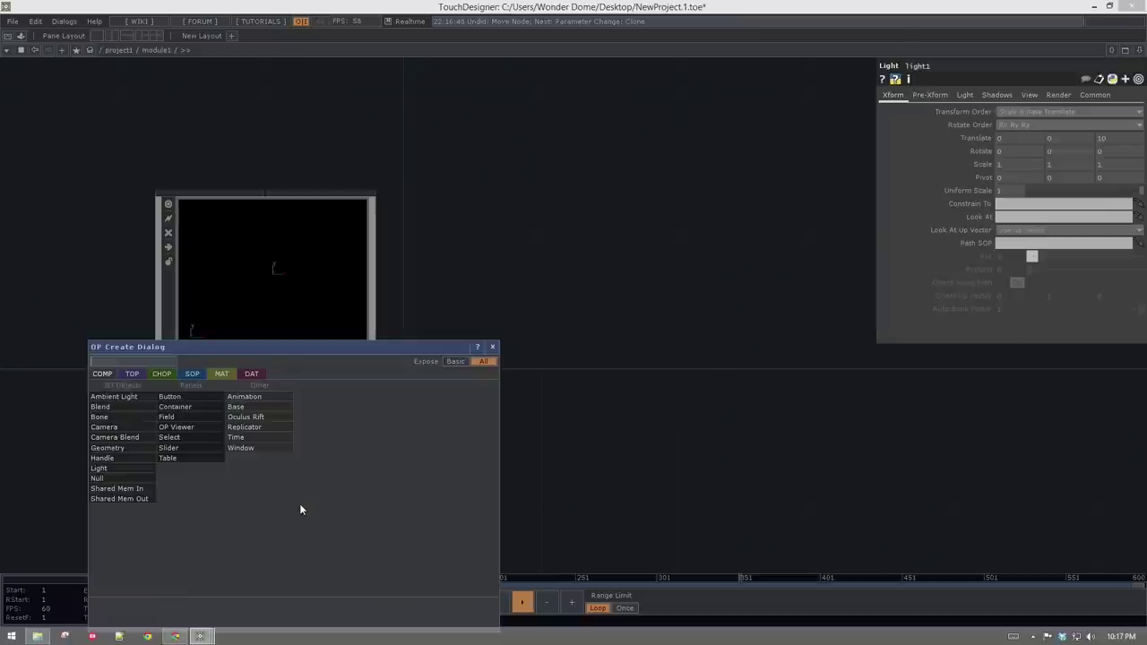
left_click(129, 451)
left_click(343, 106)
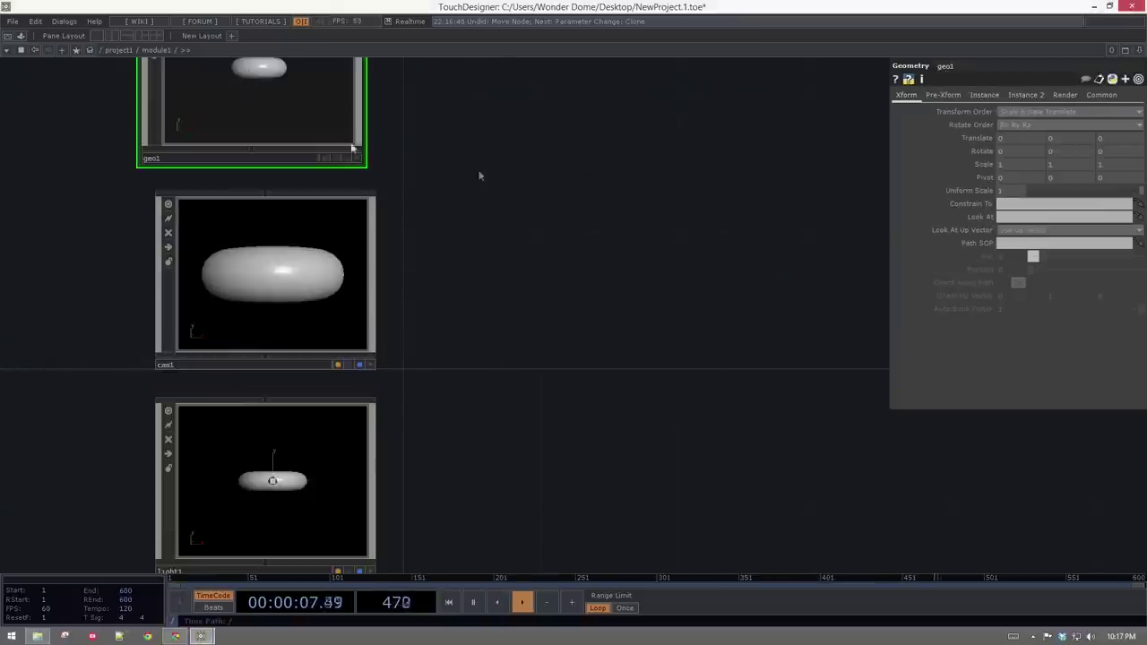
left_click_drag(207, 206, 190, 205)
left_click_drag(454, 447, 463, 302)
scroll(463, 302, "down", 3)
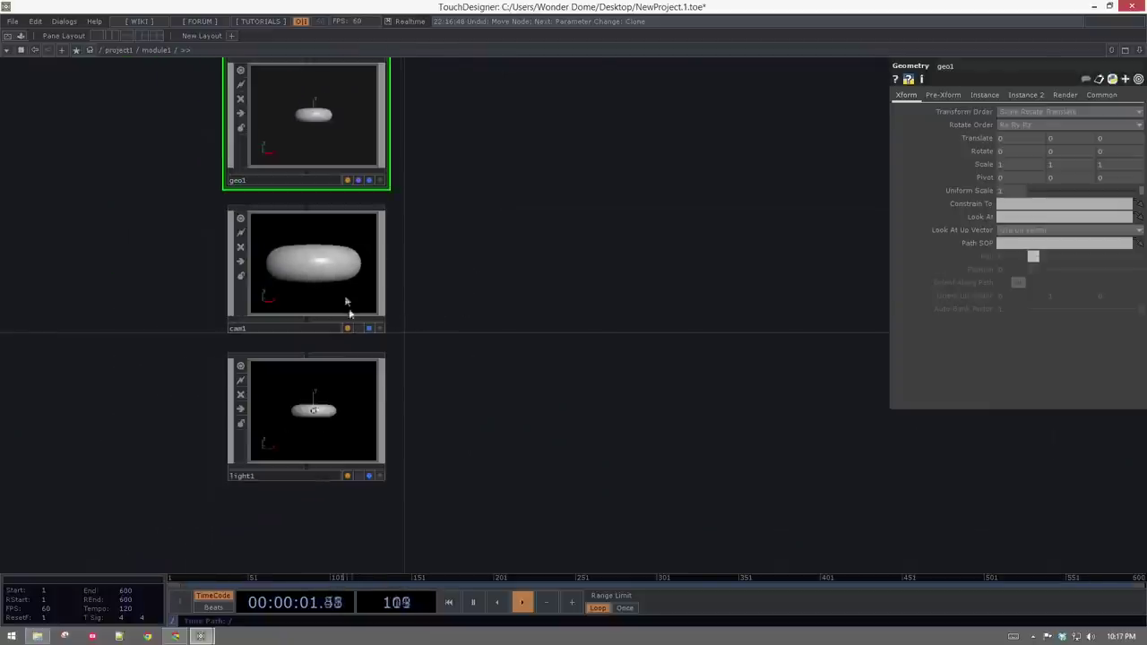
- Create a Phong material beside geo1 and assign it as the geometry's material
right_click_drag(573, 268, 322, 386)
key("Tab")
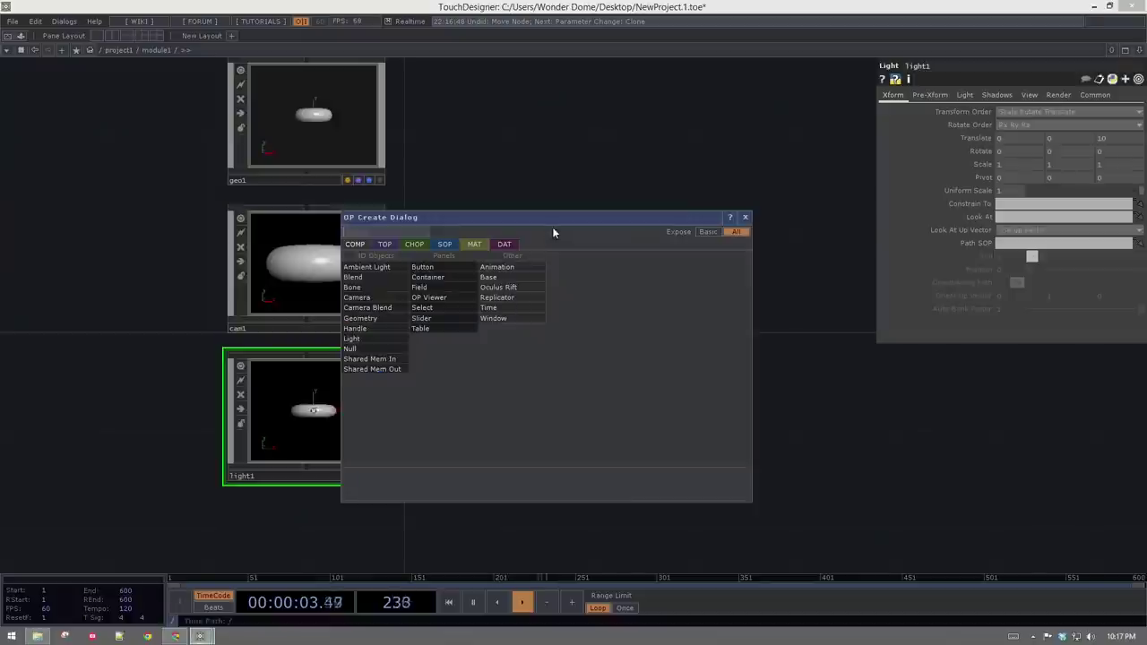
left_click(475, 245)
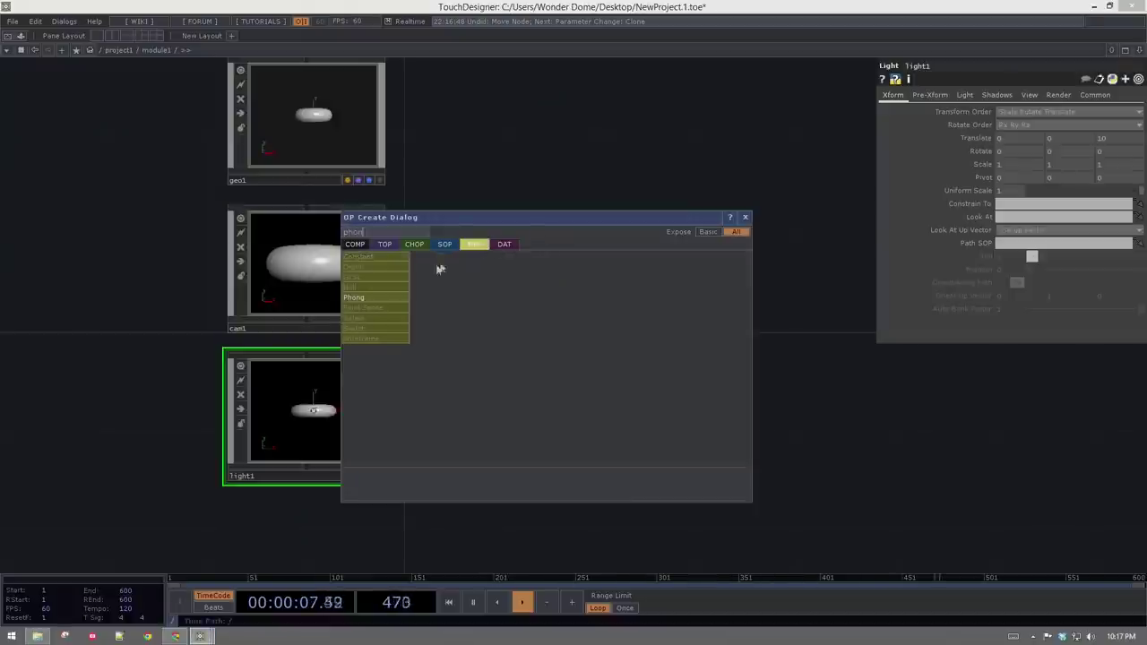
left_click(384, 296)
left_click(73, 148)
left_click_drag(80, 152, 265, 115)
left_click(316, 116)
left_click_drag(106, 145, 317, 96)
left_click(348, 97)
left_click_drag(135, 153, 173, 132)
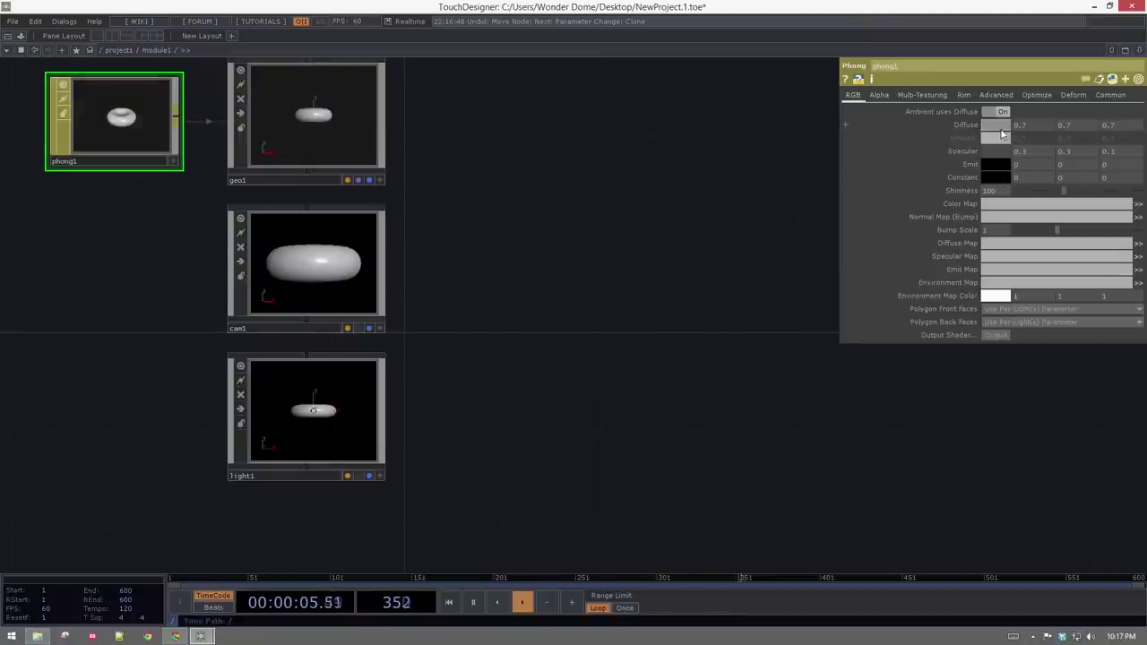
- Set the diffuse color of phong1 to pure red (1, 0, 0)
left_click(1001, 128)
left_click(194, 73)
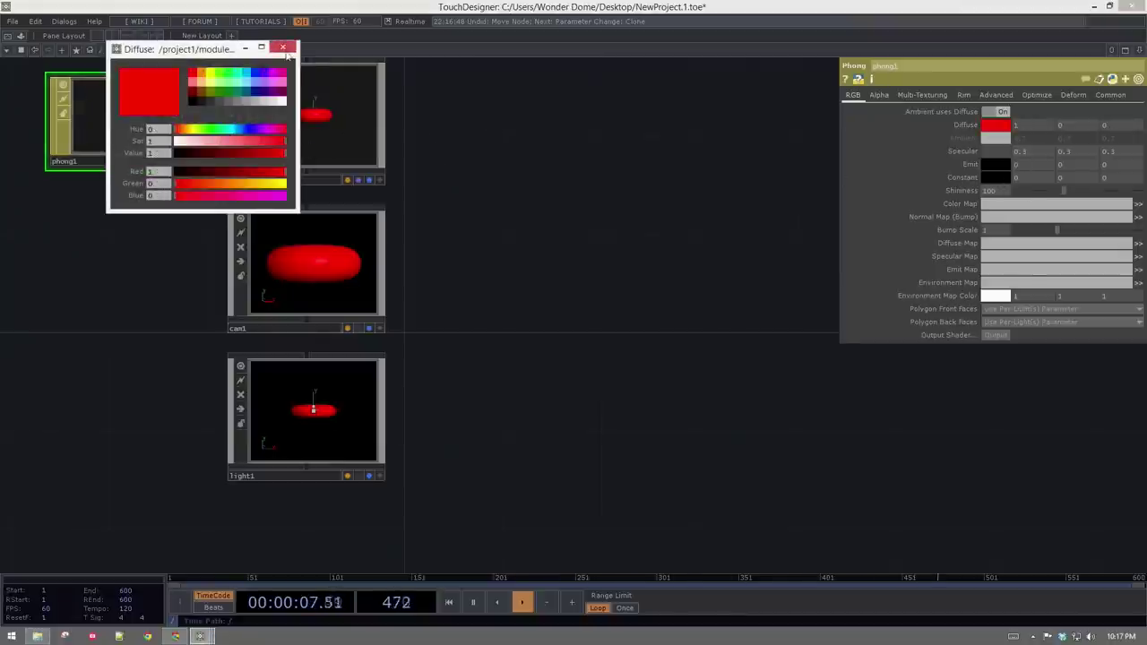
left_click(283, 46)
- Add a Render TOP in the empty space beside the camera
left_click_drag(528, 285, 508, 322)
key("Tab")
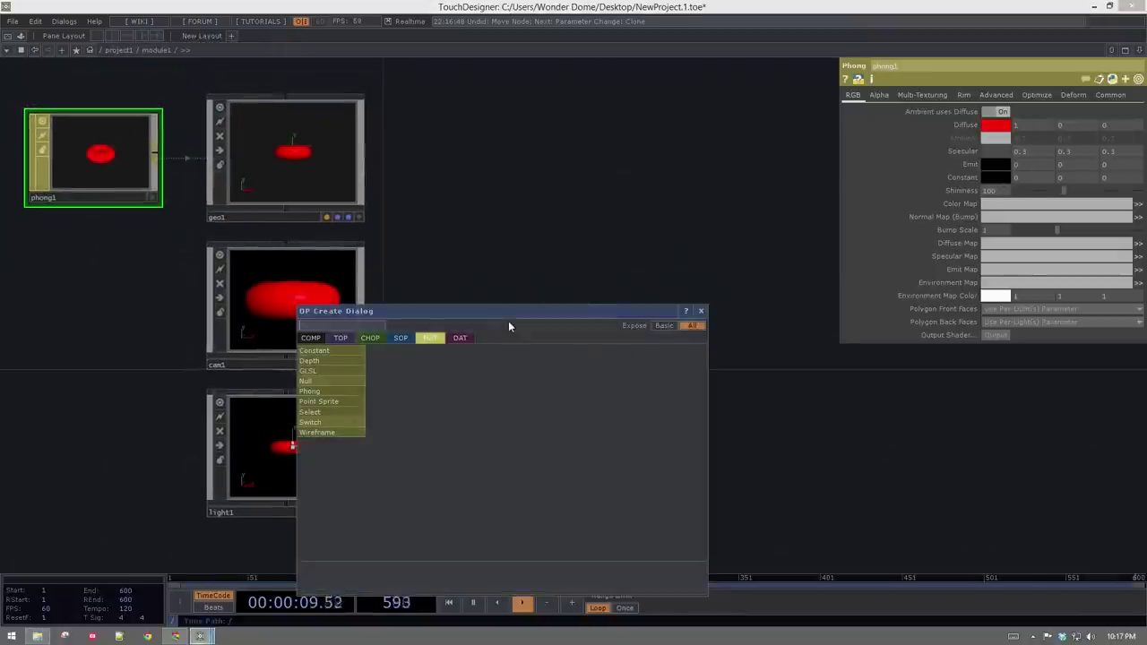
left_click(340, 338)
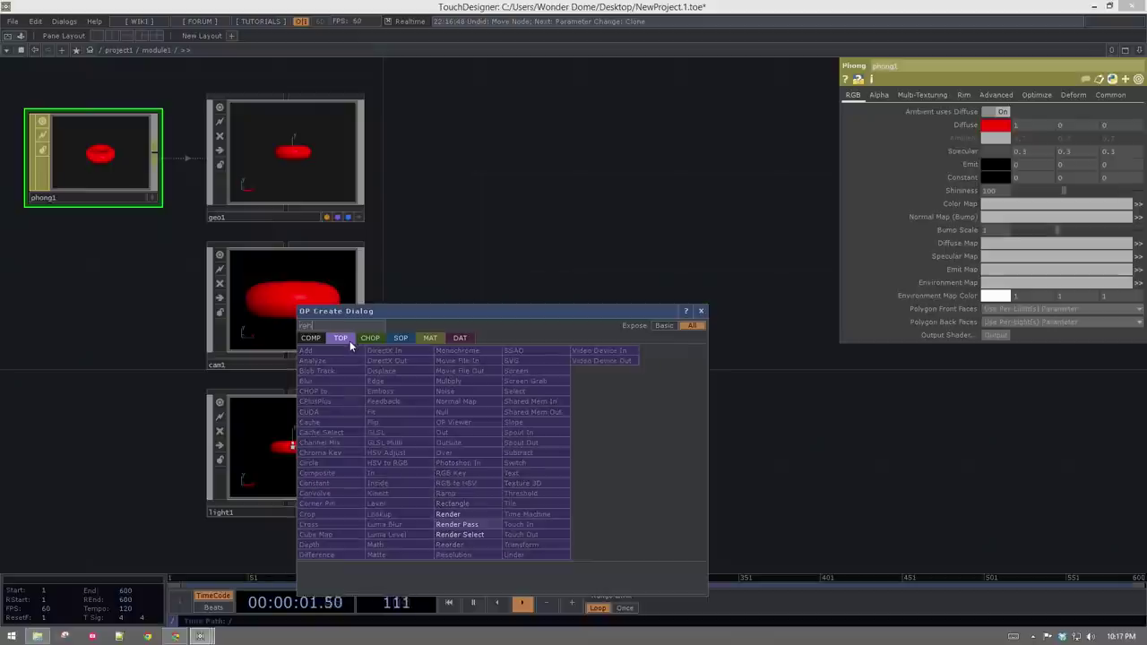
left_click(447, 515)
left_click(512, 350)
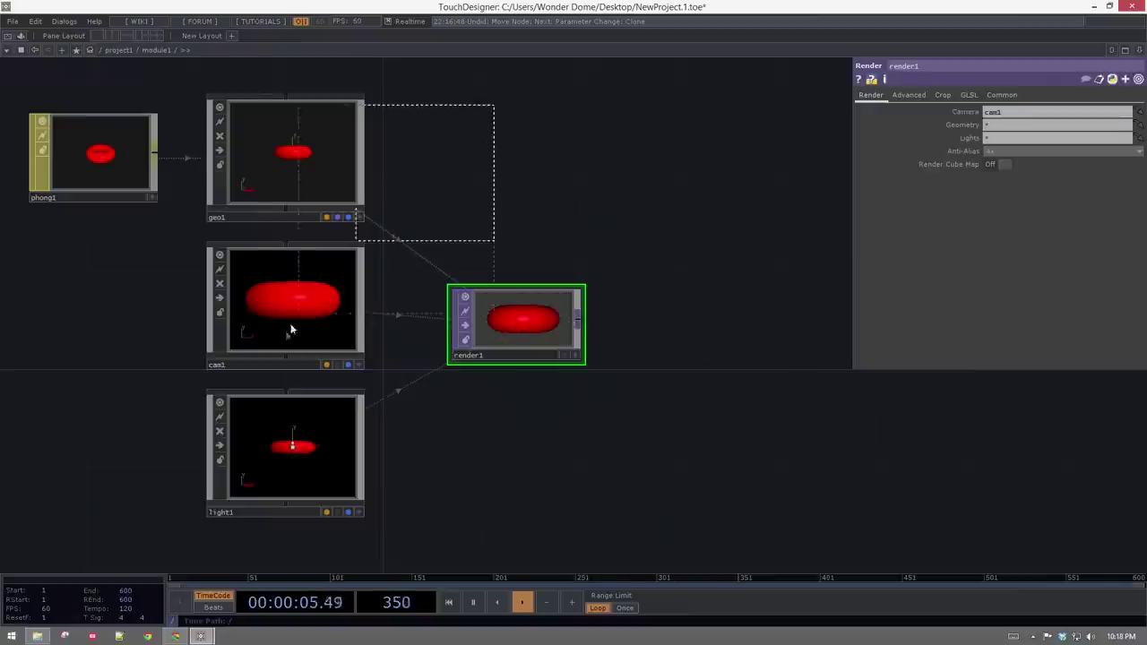
- Connect a Null TOP to the output of render1, leaving a wide gap between the two nodes
left_click(579, 321)
type("null")
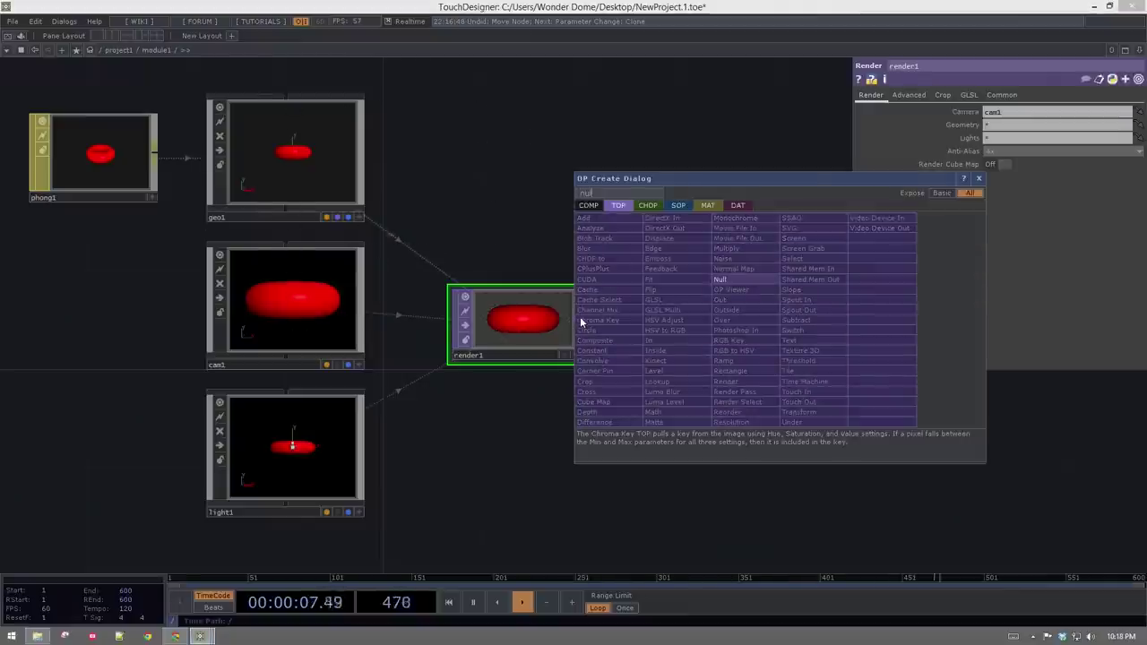
left_click(727, 283)
left_click(722, 325)
left_click_drag(754, 317, 901, 318)
left_click_drag(782, 440, 622, 449)
left_click_drag(716, 340, 792, 349)
key("h")
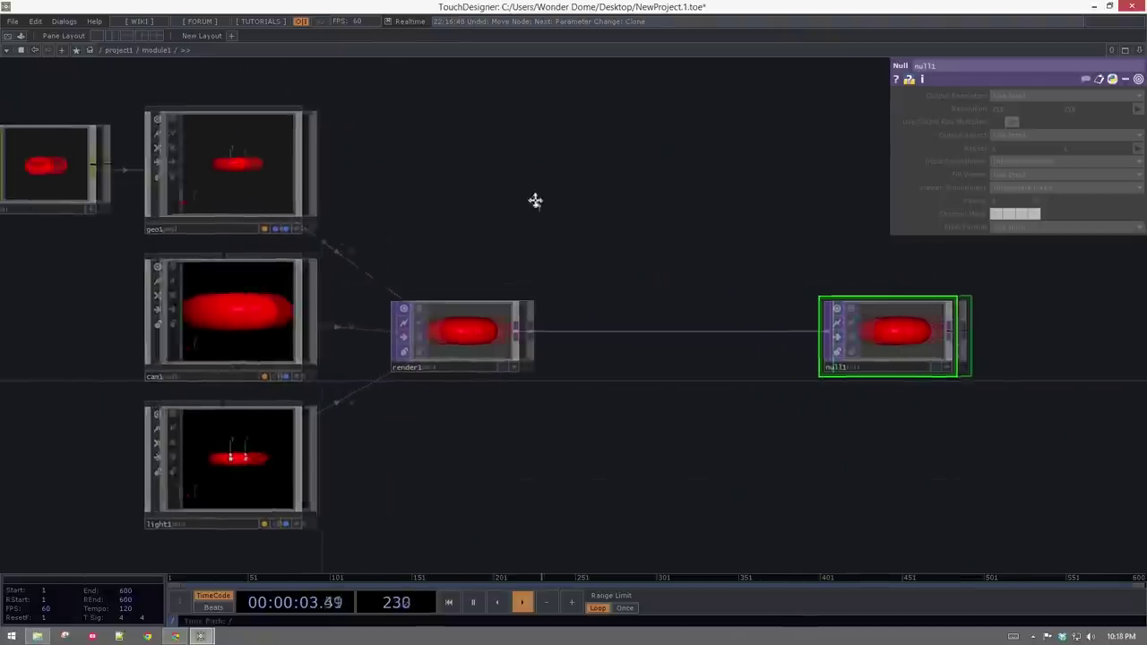
- Move the phong, geometry, camera and light nodes together slightly down so the camera lines up with render1
left_click_drag(101, 128, 499, 433)
left_click_drag(67, 105, 439, 395)
left_click_drag(349, 259, 349, 274)
left_click_drag(825, 283, 817, 297)
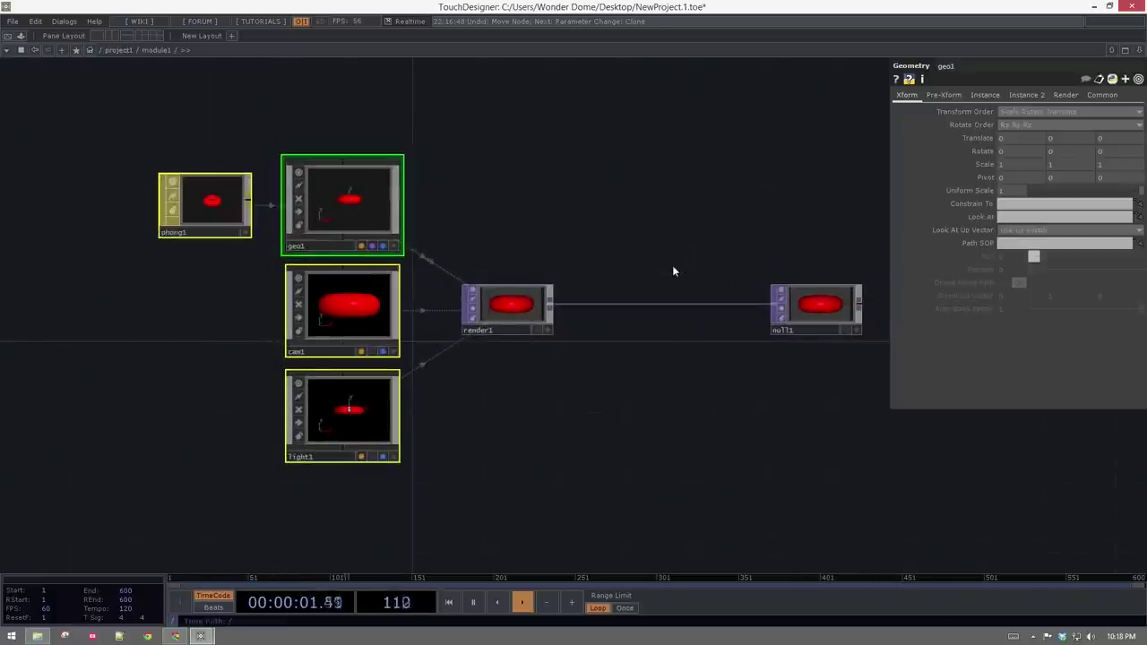
- Return from module1 to project1 after reviewing the network inside module1
key("u")
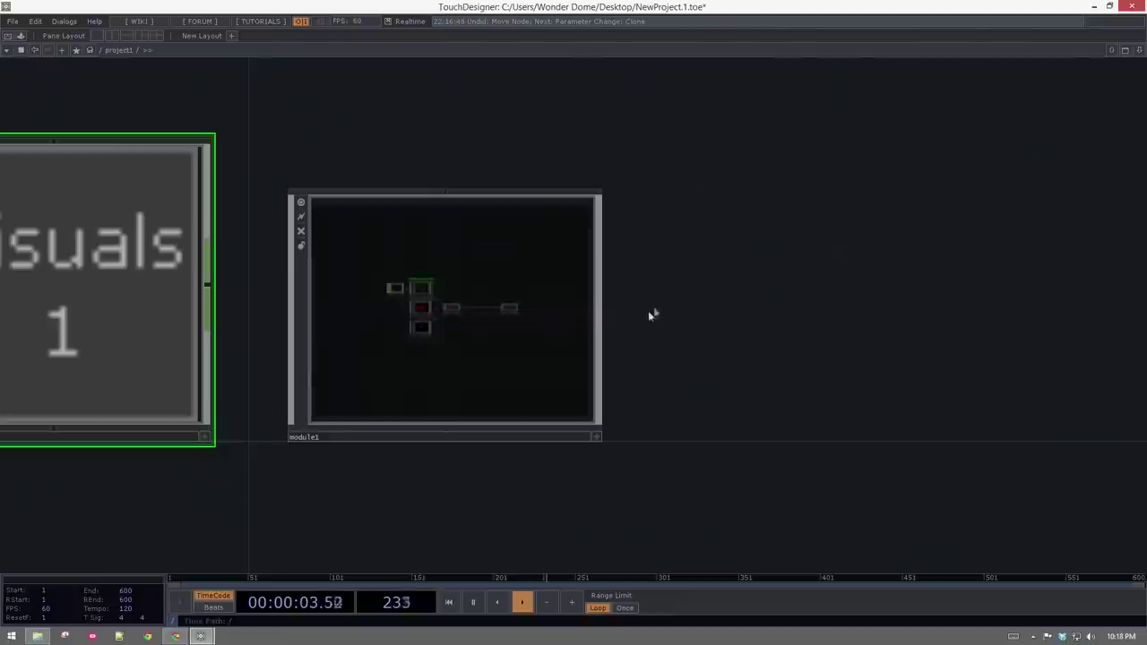
left_click_drag(675, 376, 627, 326)
left_click_drag(698, 289, 778, 388)
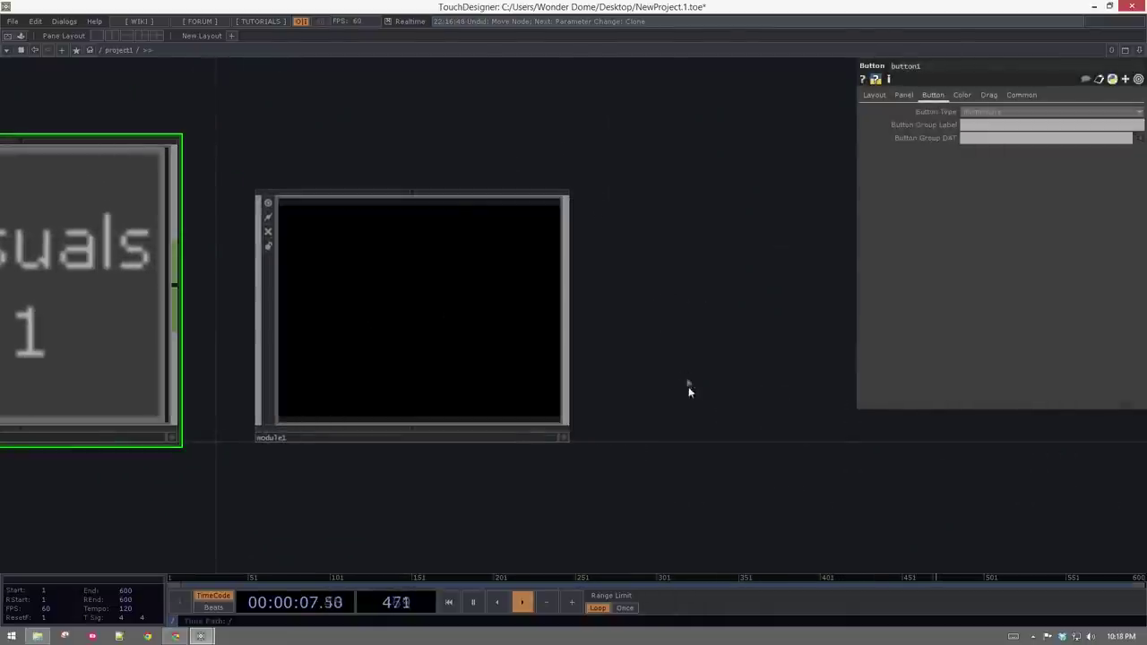
key("i")
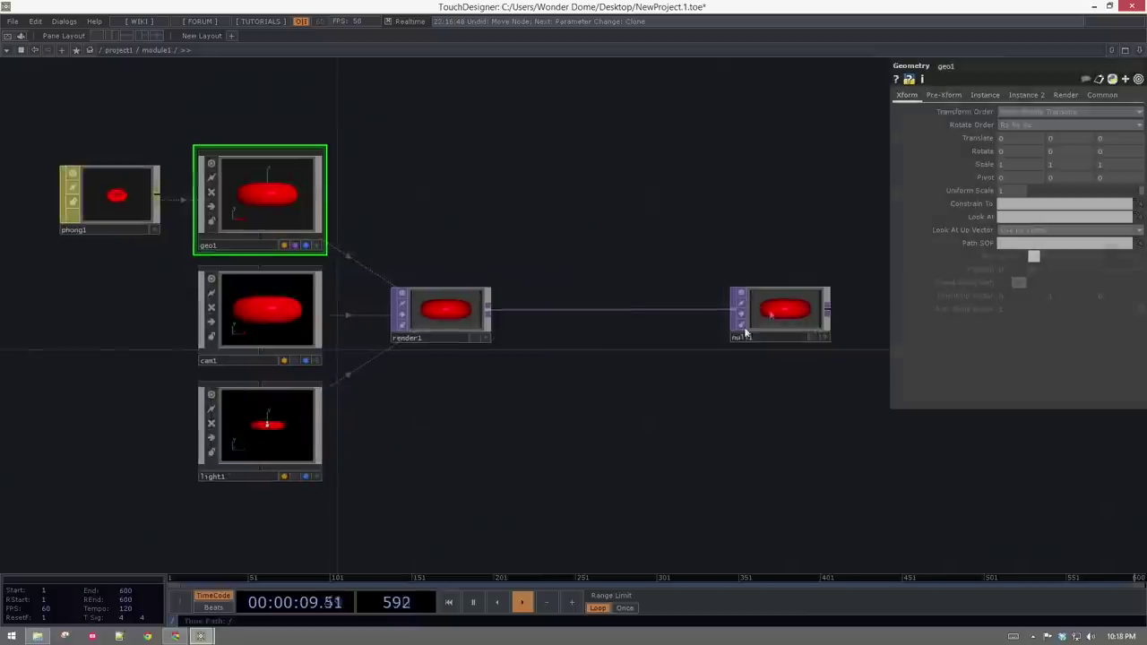
key("u")
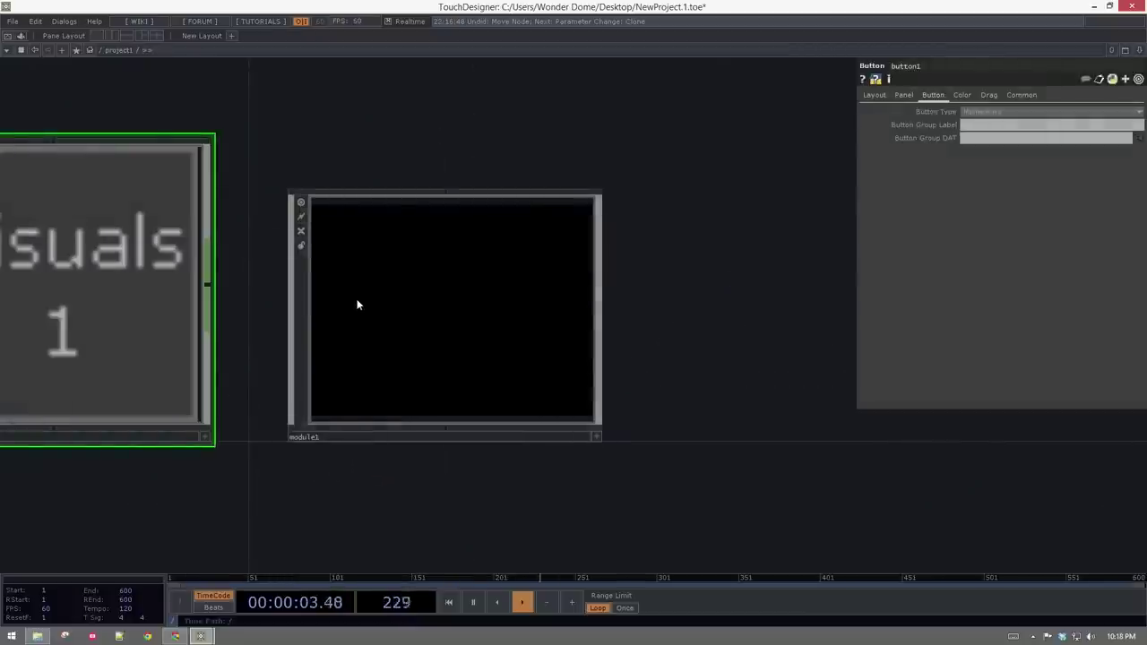
- Paste two copies of the button1 and module1 pair, stacking each pair in a column below the originals
left_click_drag(625, 310, 481, 266)
scroll(481, 266, "down", 2)
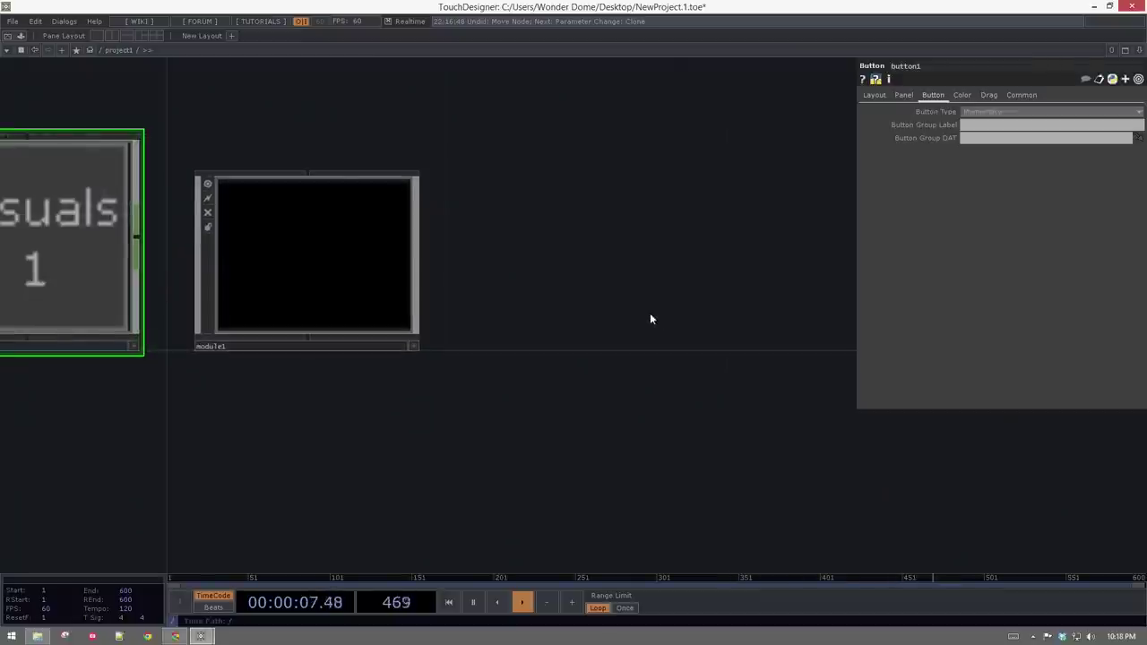
left_click_drag(558, 391, 727, 364)
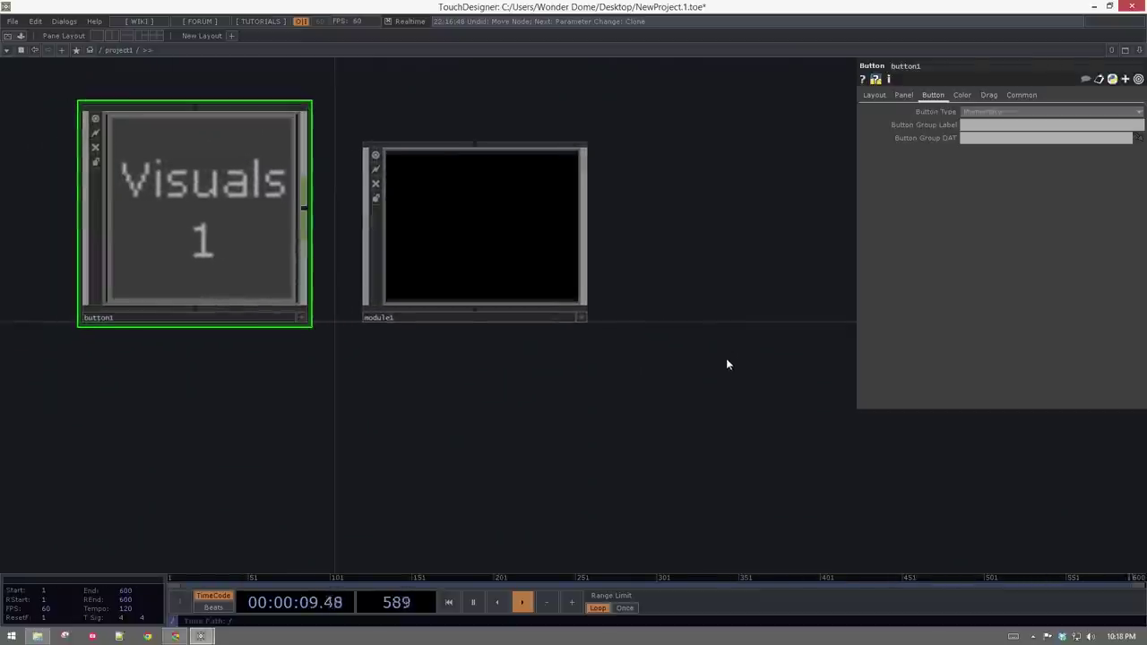
scroll(497, 383, "down", 4)
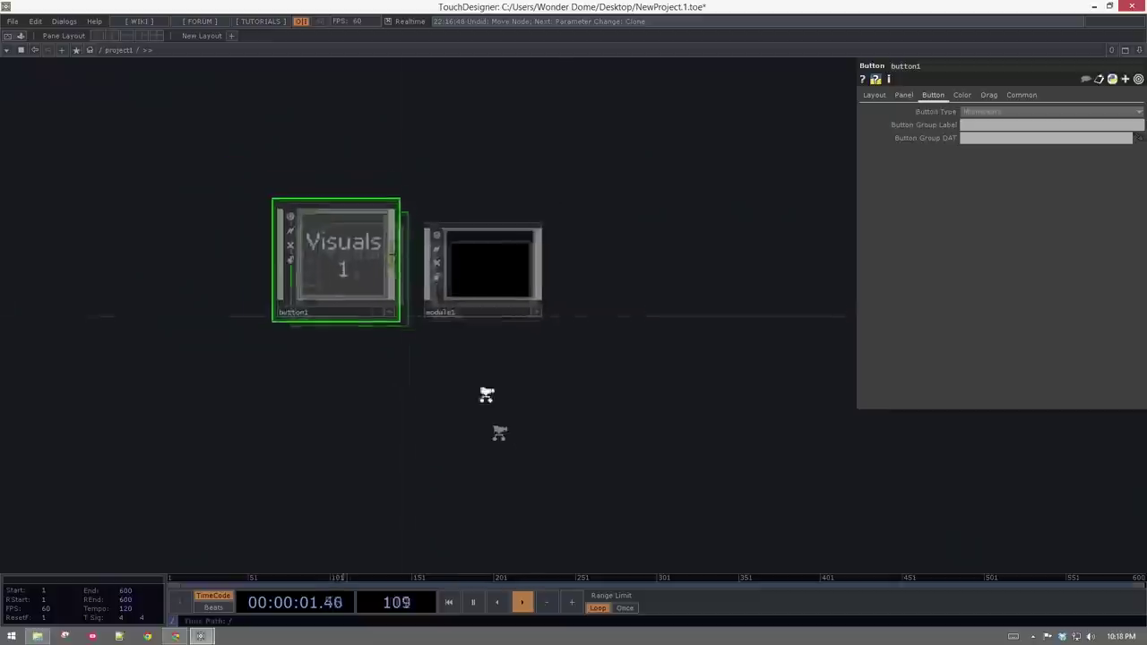
key("ctrl+v")
left_click_drag(558, 325, 571, 256)
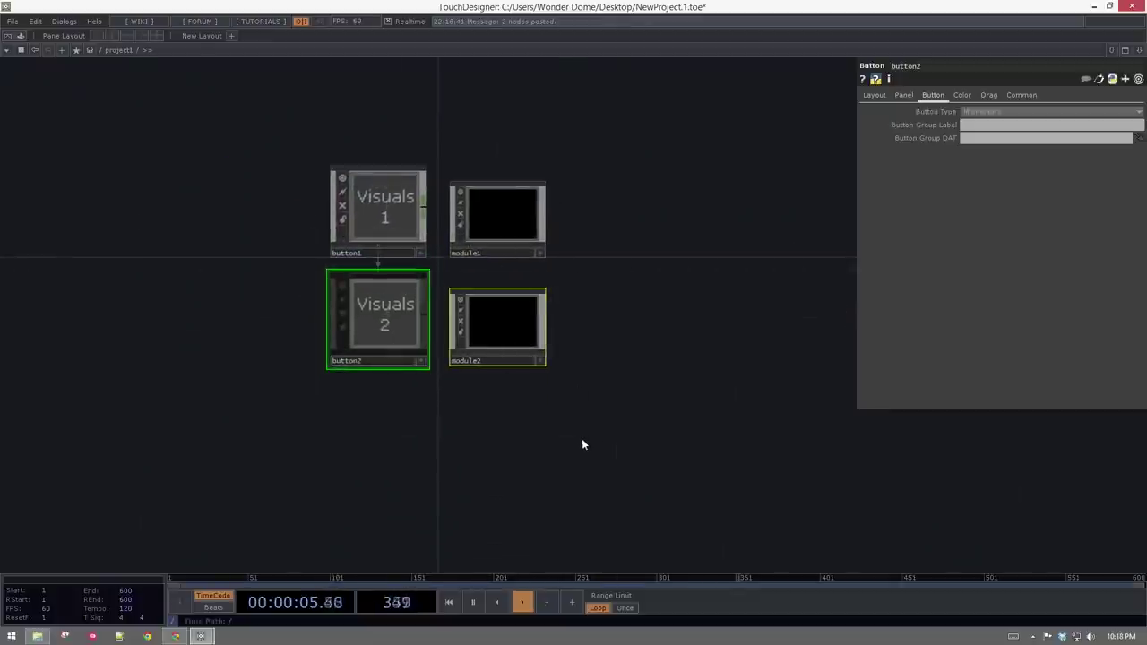
key("ctrl+v")
left_click_drag(603, 445, 630, 338)
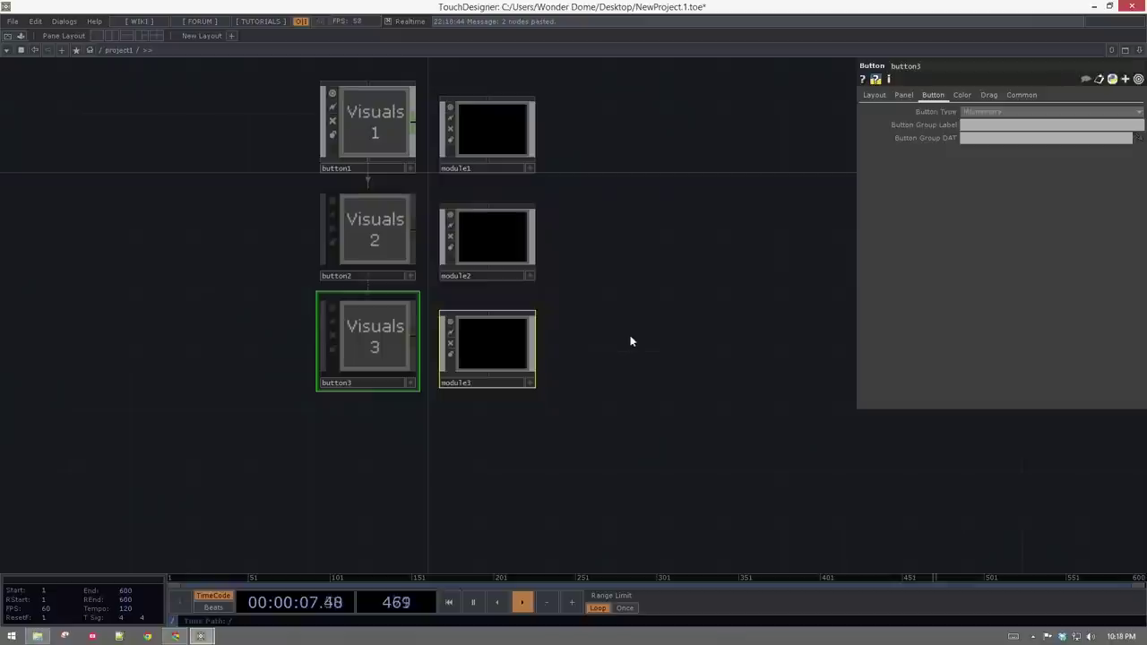
- Paste a fourth button and module pair at the end of the column
key("ctrl+v")
key("h")
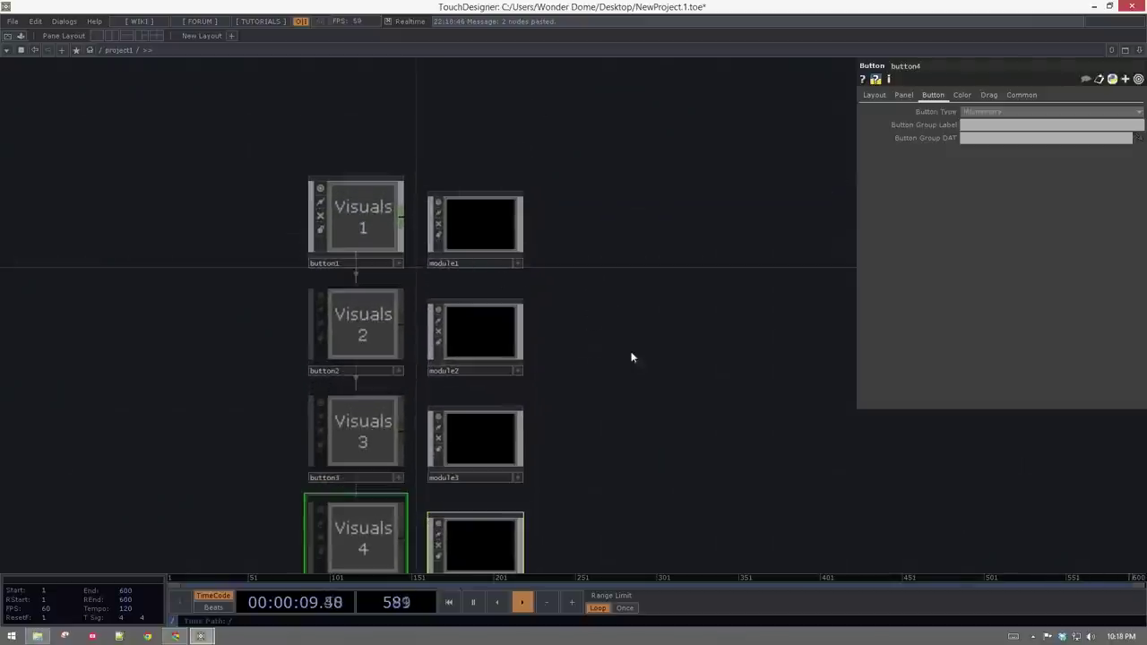
- Inside module2, set the diffuse color of the phong1 material to orange and go back to project1
scroll(412, 353, "up", 5)
left_click(136, 181)
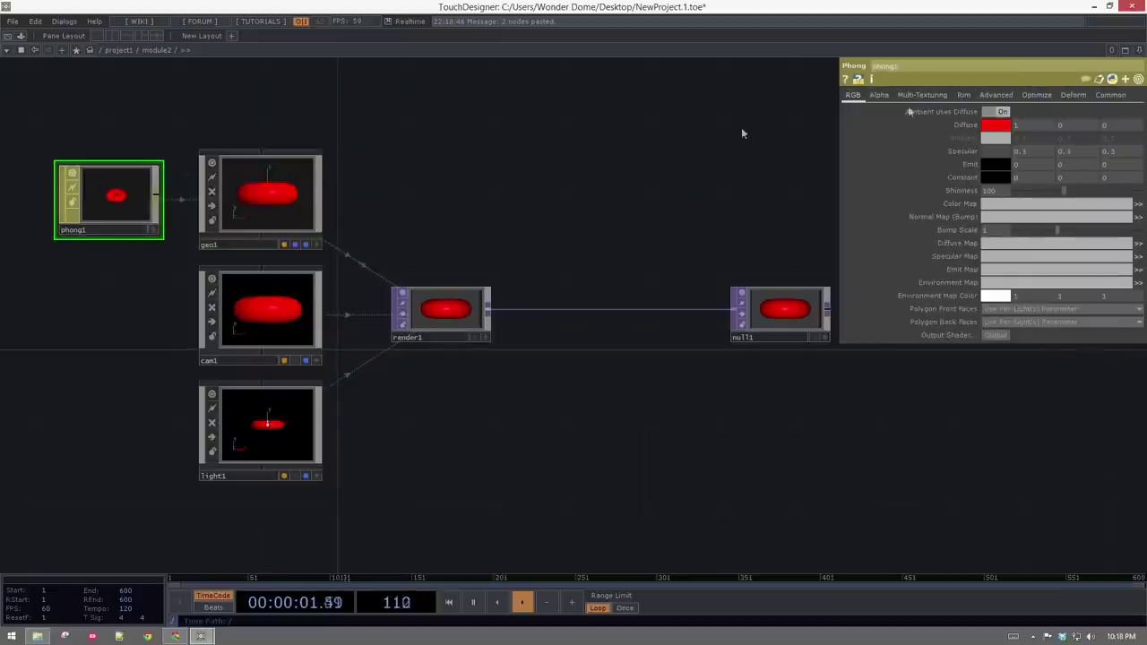
left_click(992, 126)
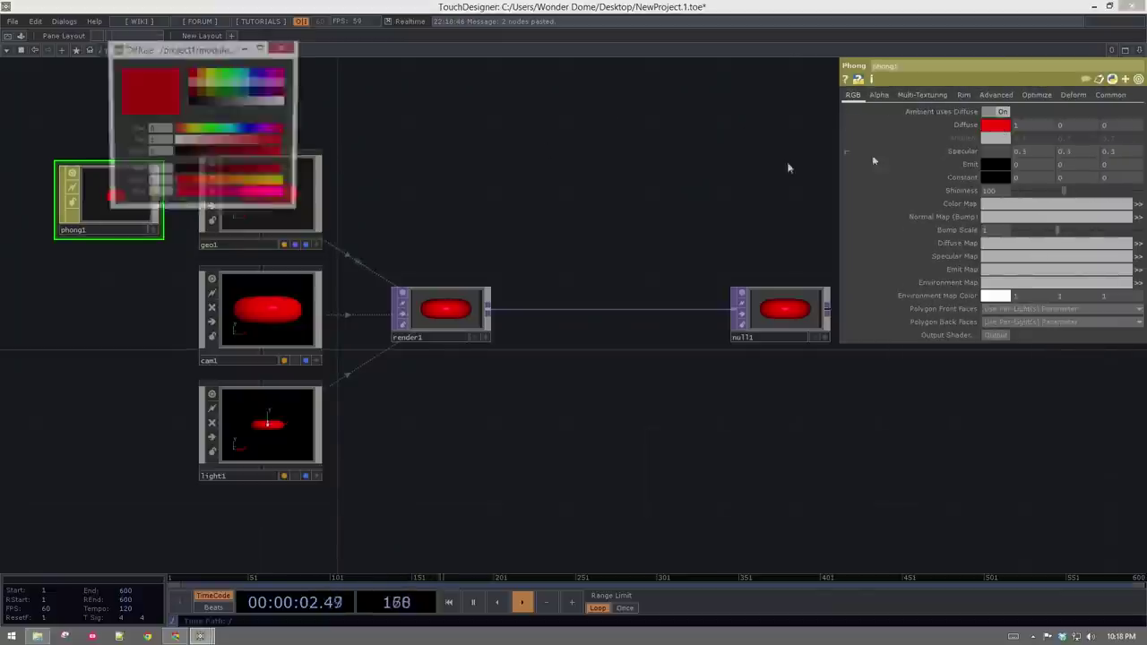
left_click(202, 76)
scroll(400, 398, "down", 10)
- Inside module3, set phong1's diffuse color to yellow, close the color picker and leave the module
scroll(448, 390, "up", 5)
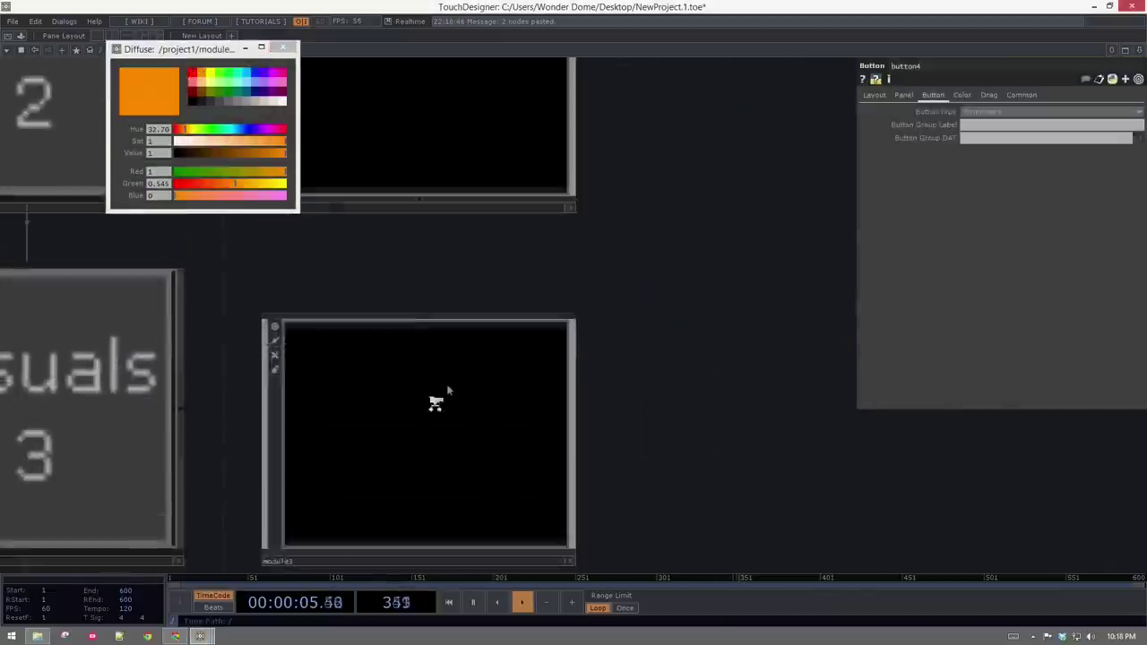
scroll(448, 390, "up", 3)
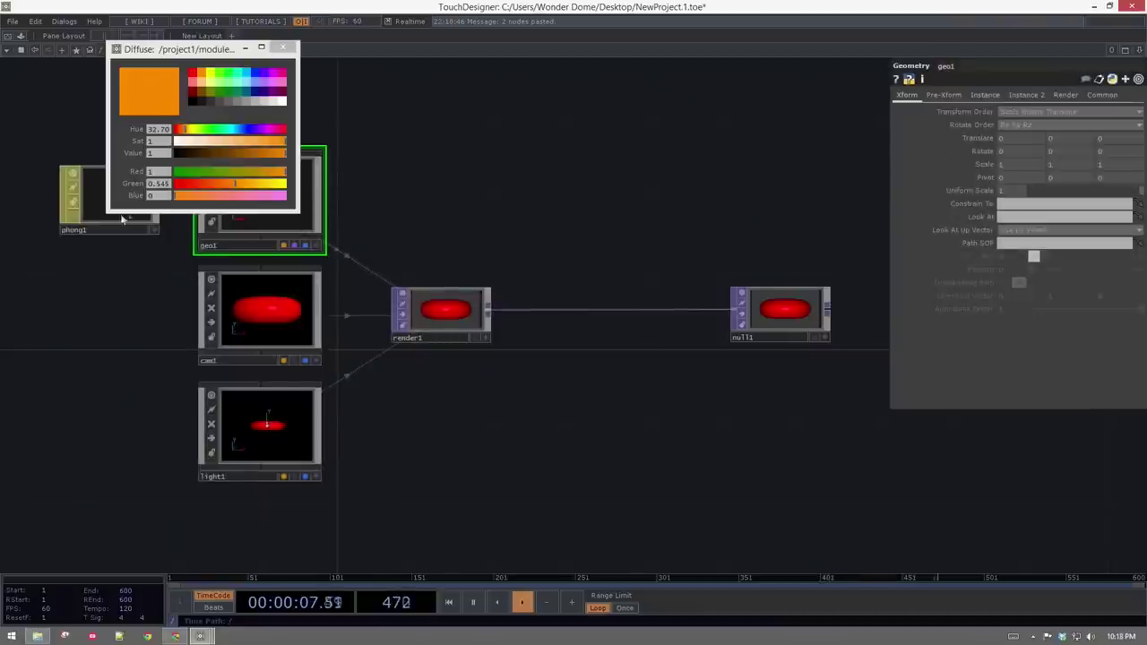
left_click(100, 215)
left_click(986, 128)
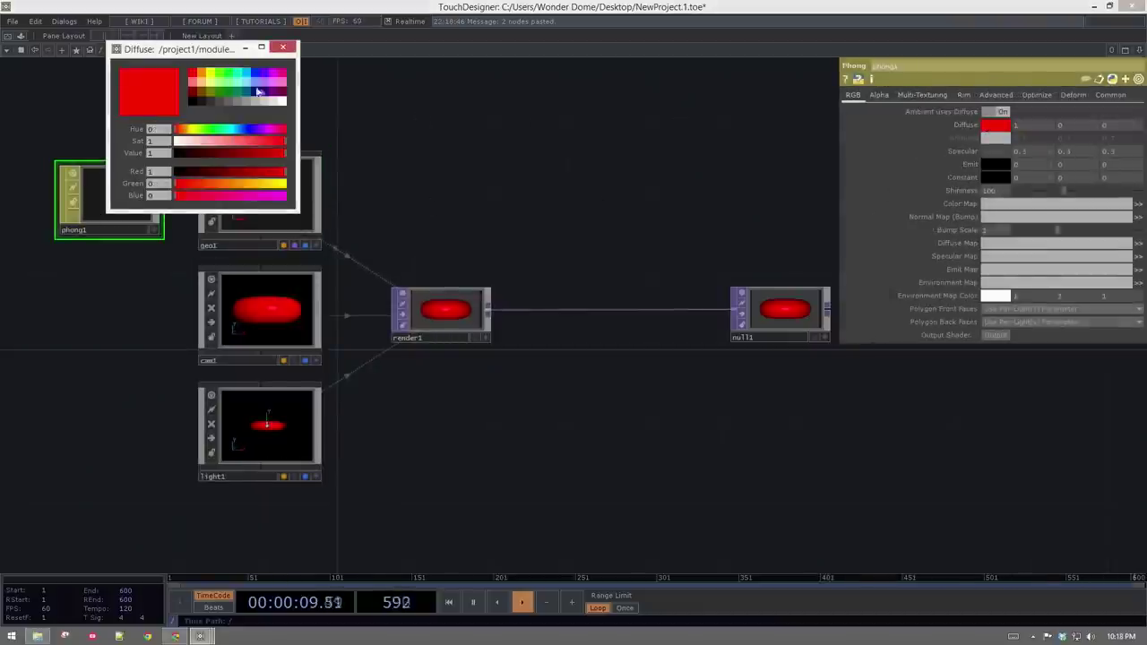
left_click(210, 77)
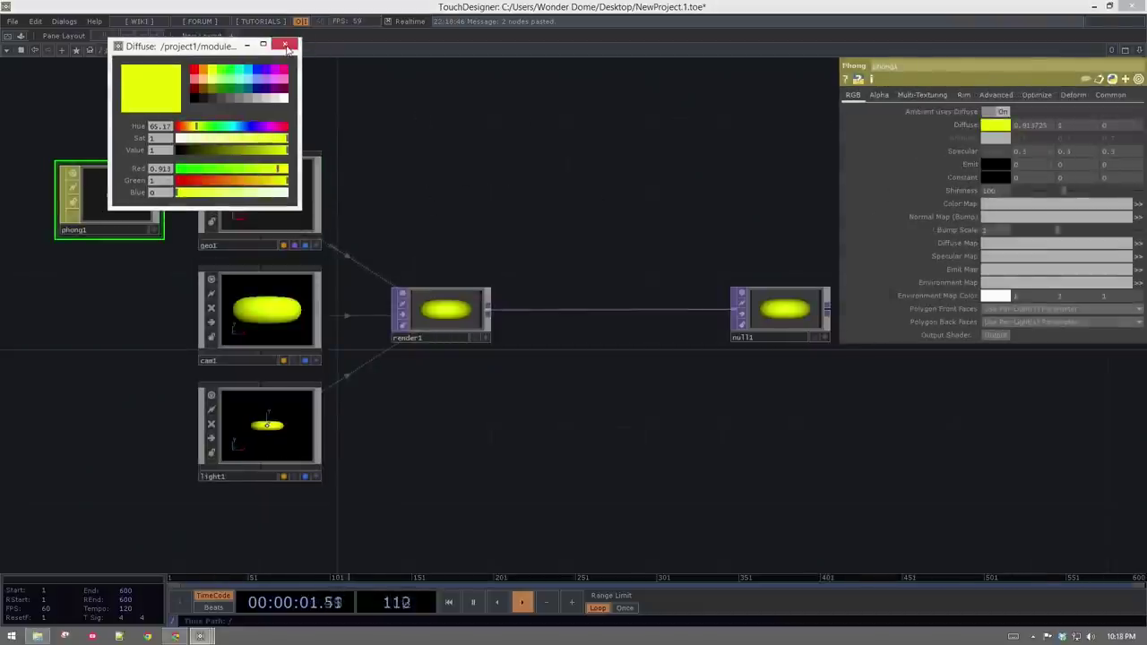
left_click_drag(450, 201, 500, 129)
left_click(285, 44)
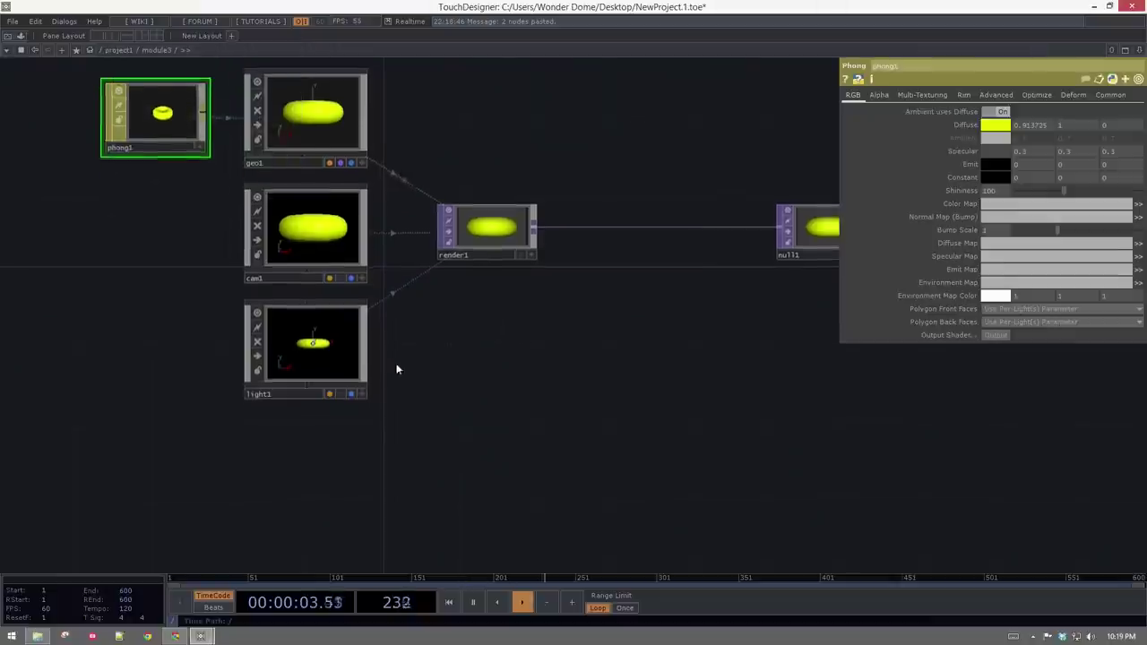
scroll(350, 452, "down", 10)
- Inside module4, change the diffuse color of the phong1 material to bright green
key("p")
left_click_drag(722, 460, 711, 209)
scroll(350, 438, "up", 8)
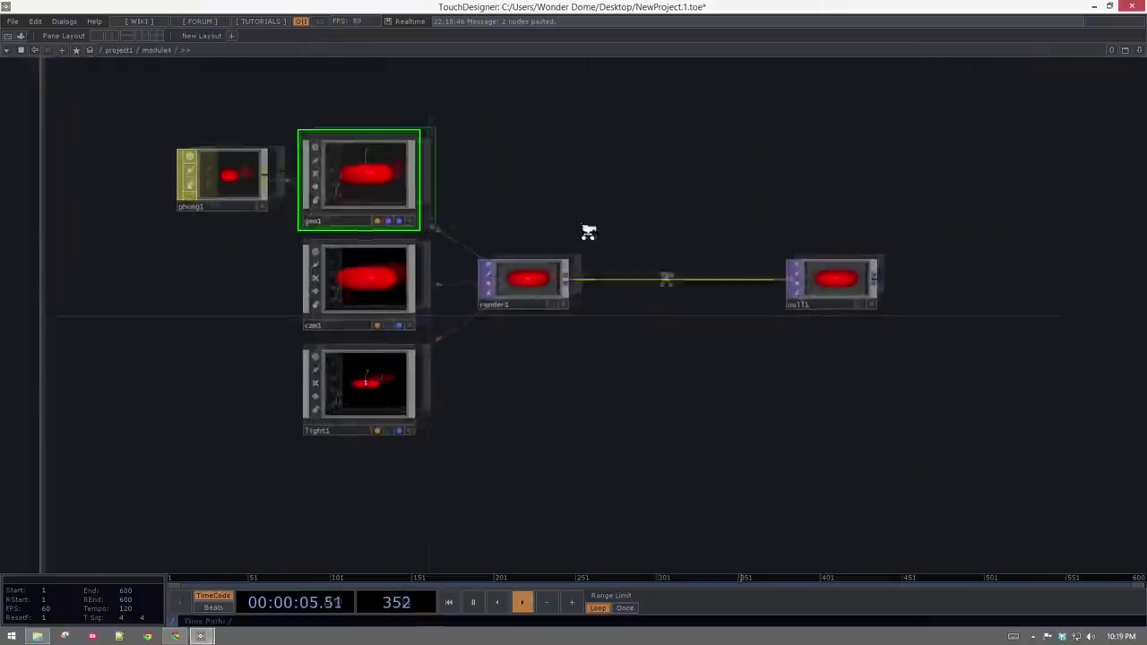
left_click(81, 220)
left_click(1001, 125)
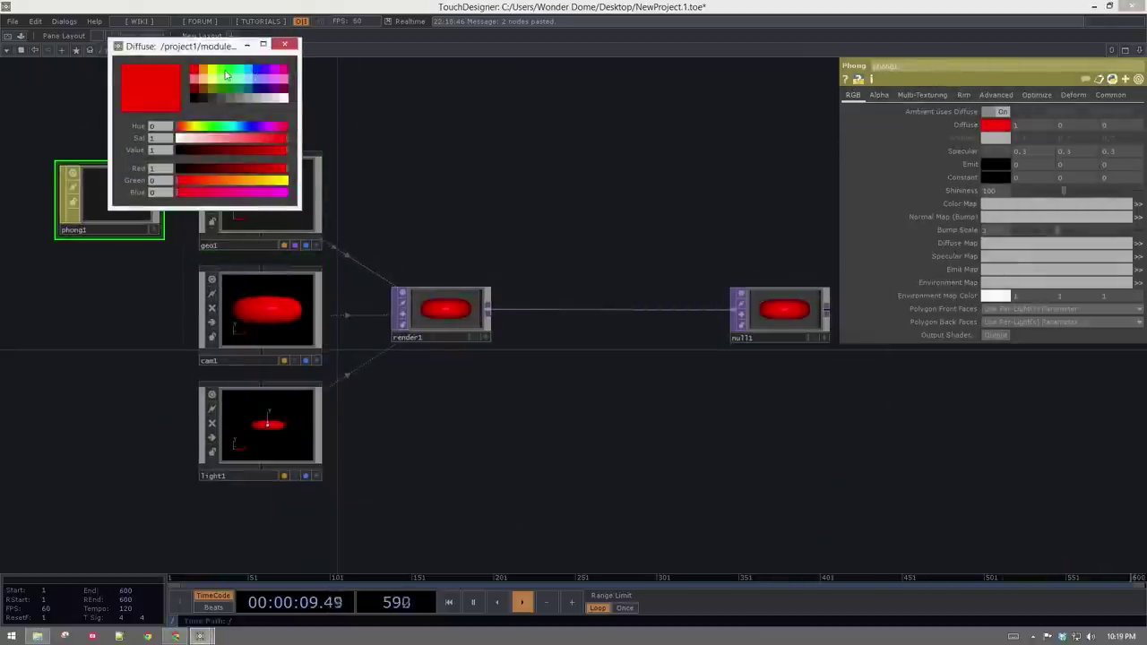
left_click(224, 74)
- Return from module4 to project1, leaving free network space beside the four module containers
scroll(318, 371, "down", 4)
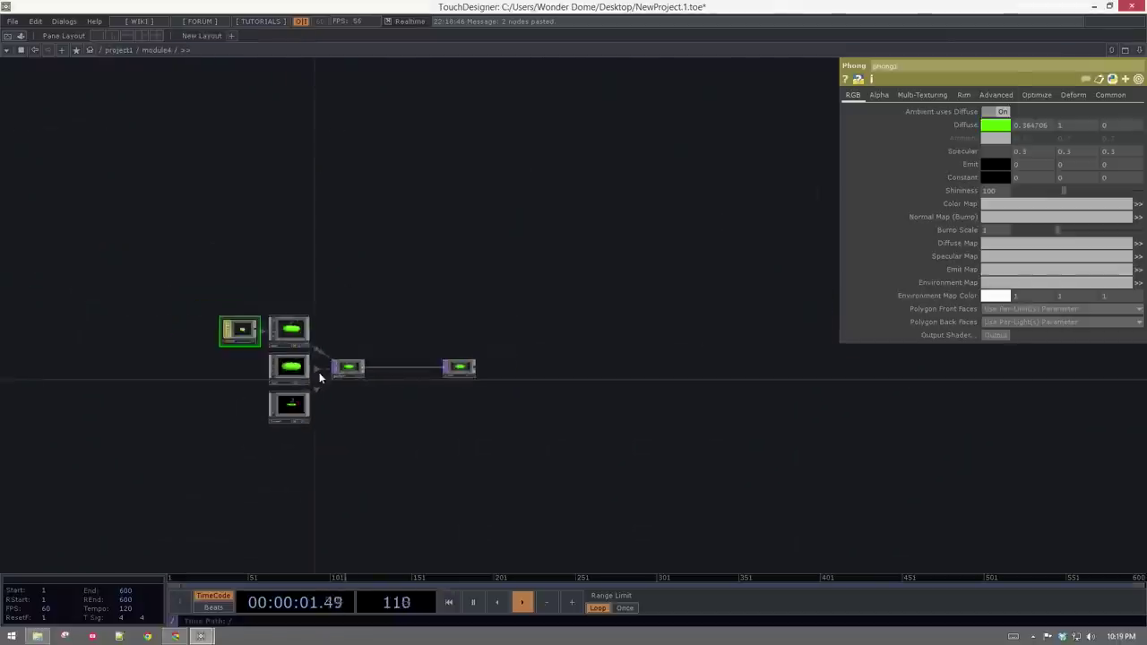
scroll(319, 372, "down", 3)
scroll(458, 361, "down", 5)
left_click_drag(574, 386, 521, 536)
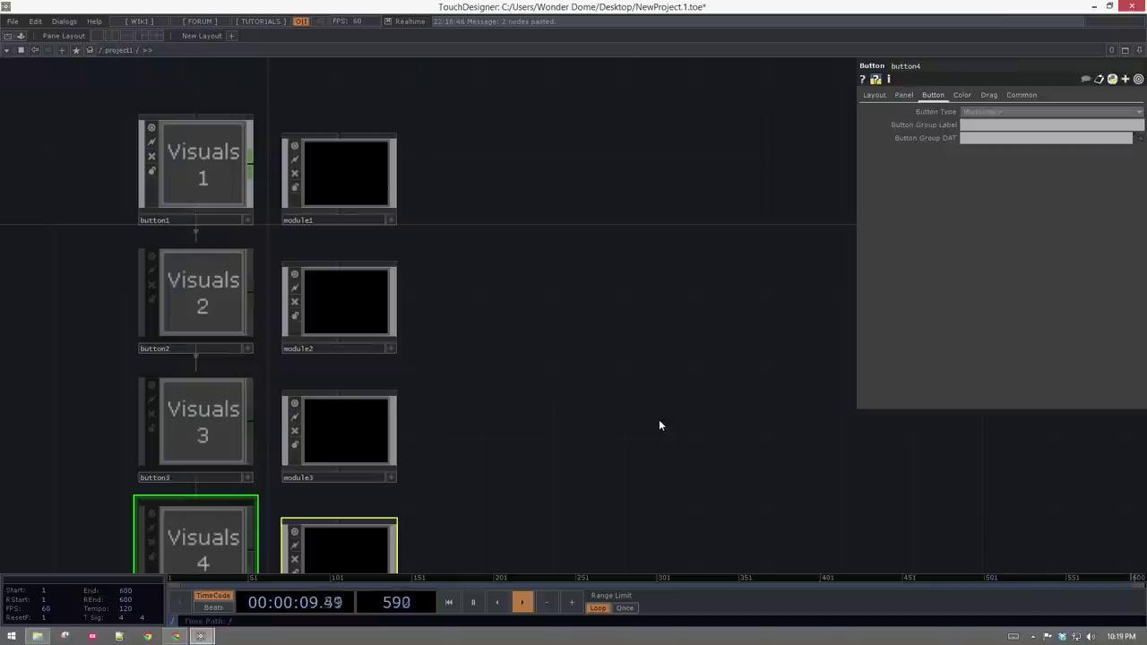
left_click_drag(683, 322, 612, 346)
- Examine the select, cross and null network in the open VJ simple.8.toe project, and return to NewProject.1.toe
key("Tab")
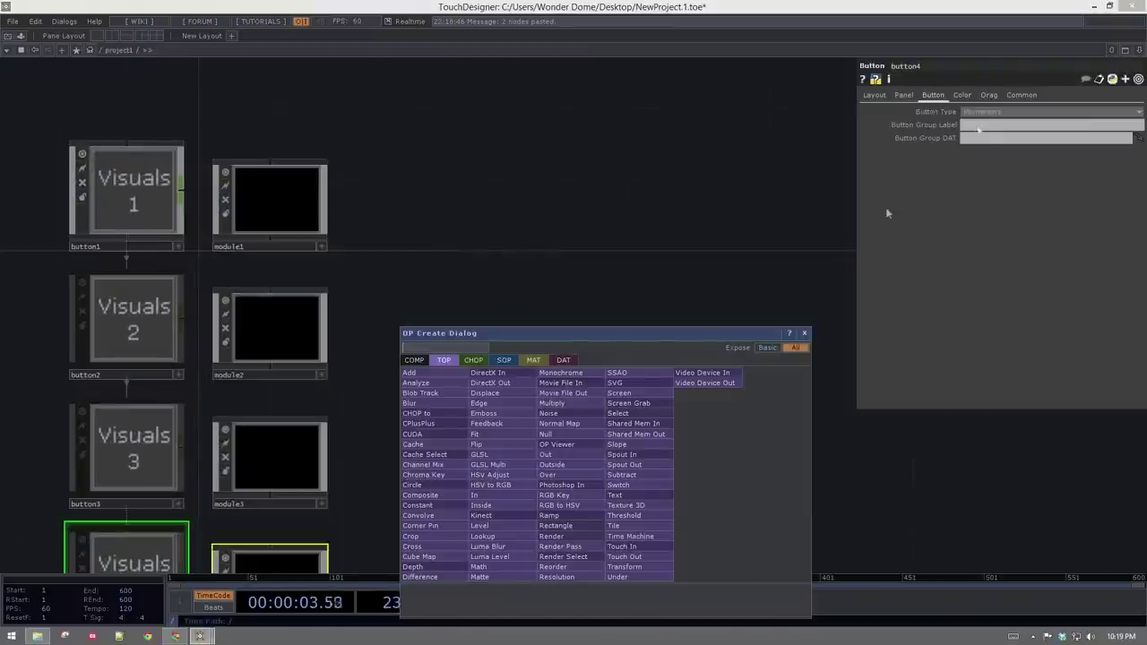
left_click(1059, 6)
left_click(1093, 6)
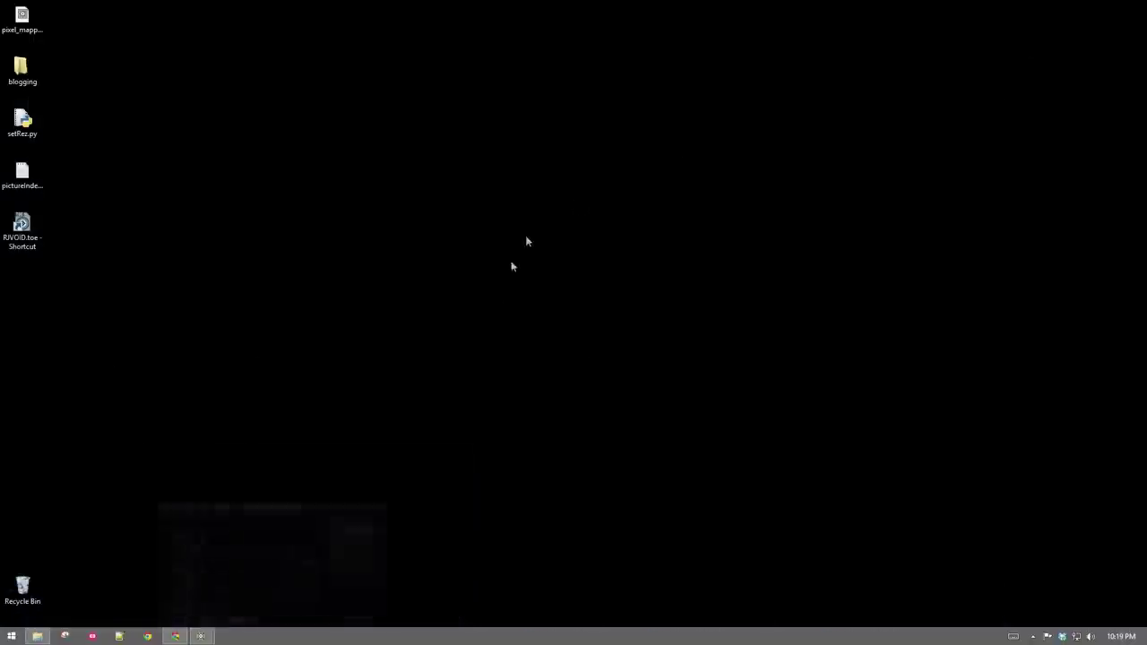
mouse_move(203, 636)
left_click(138, 579)
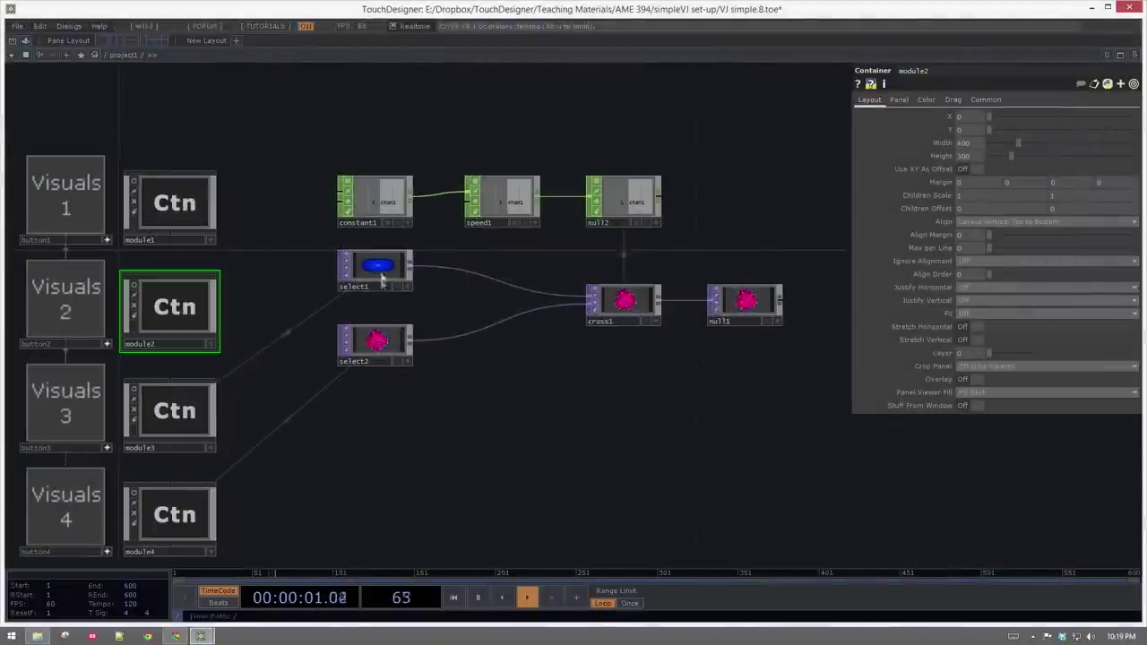
scroll(393, 294, "up", 3)
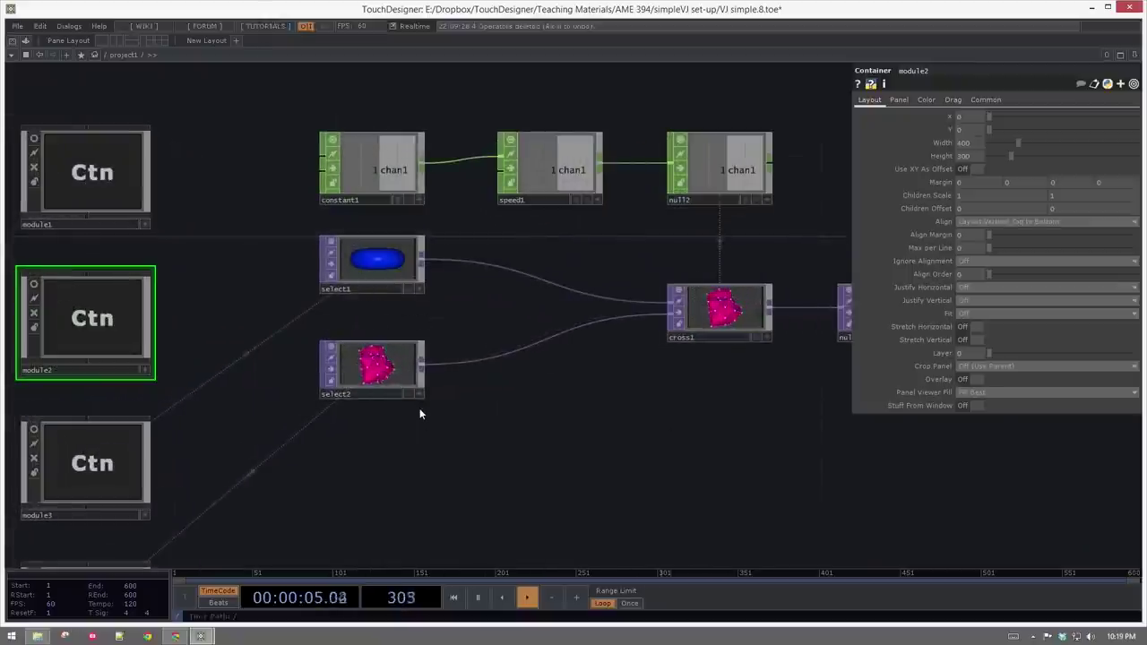
scroll(260, 205, "down", 5)
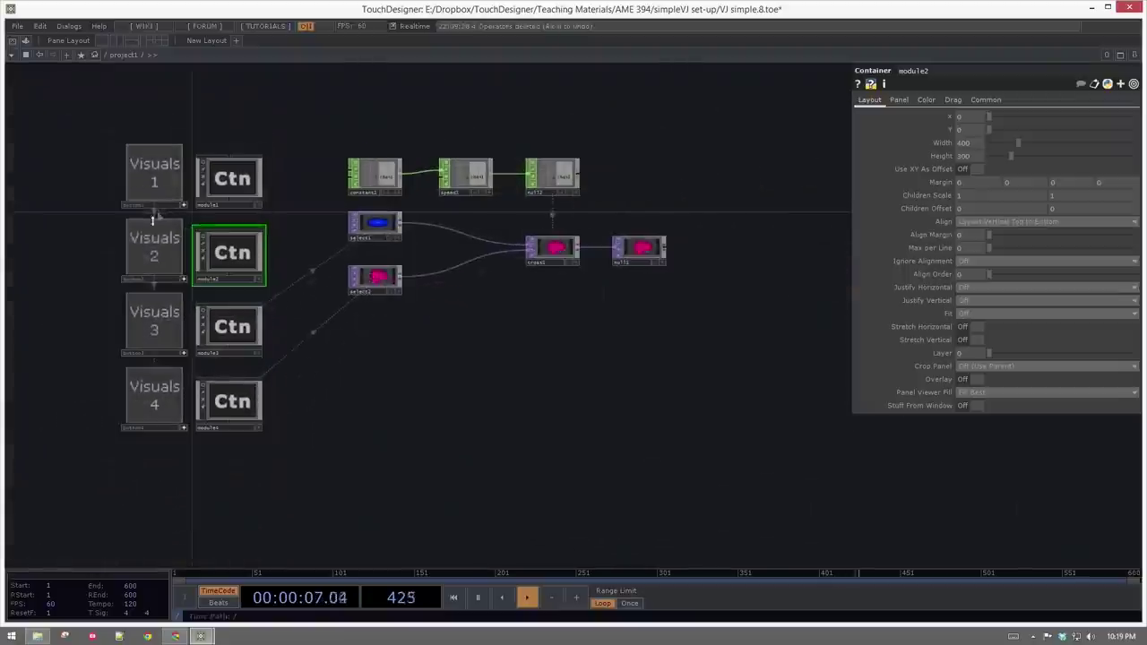
left_click(170, 240)
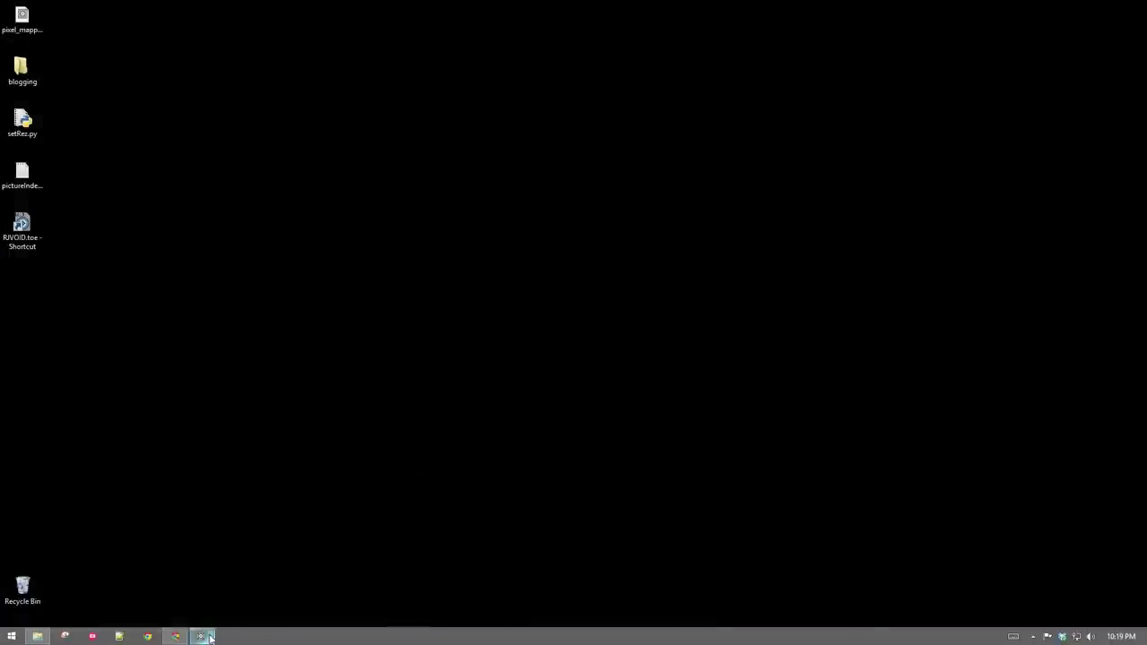
mouse_move(206, 636)
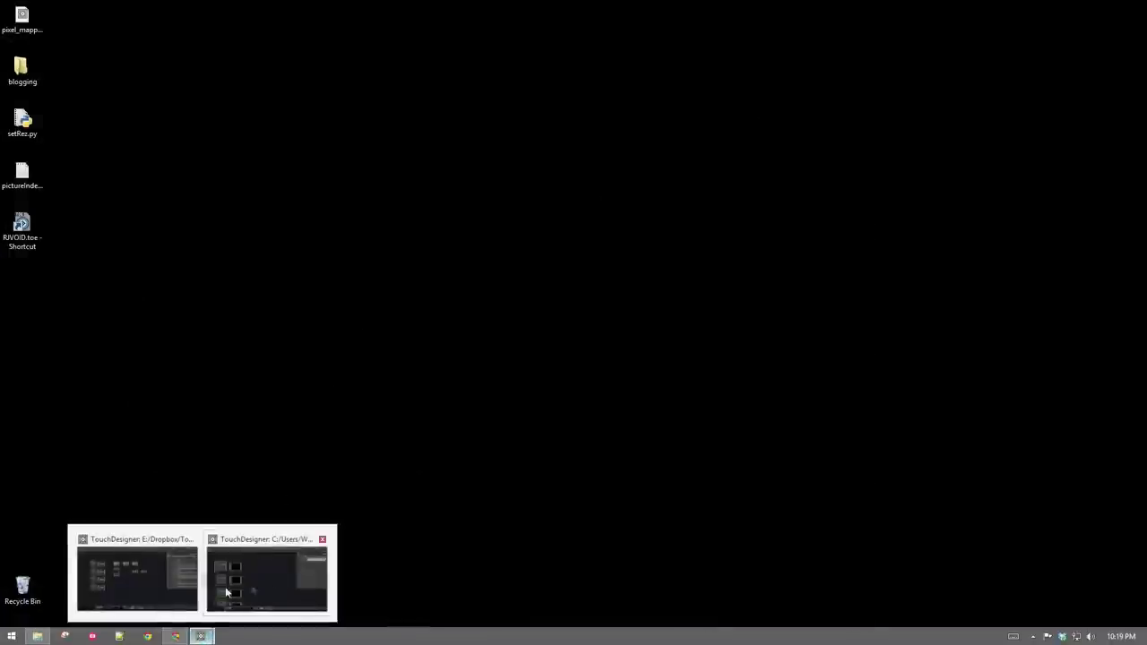
left_click(269, 574)
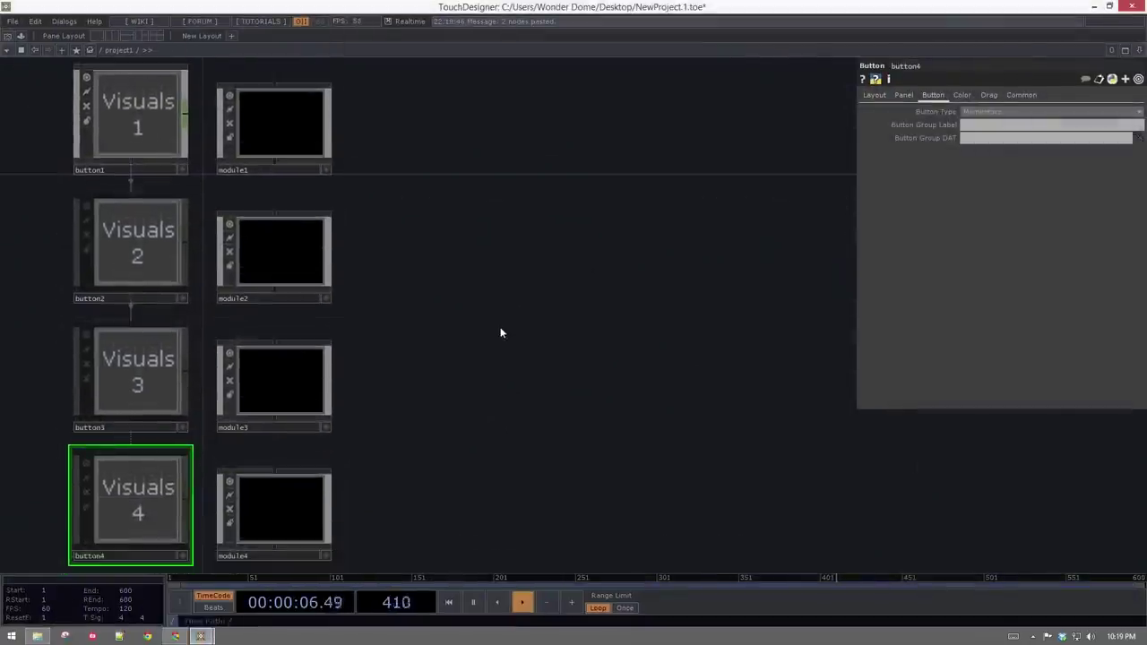
- Add a Select TOP beside the module containers and paste a copy of it directly below
key("Tab")
type("lu")
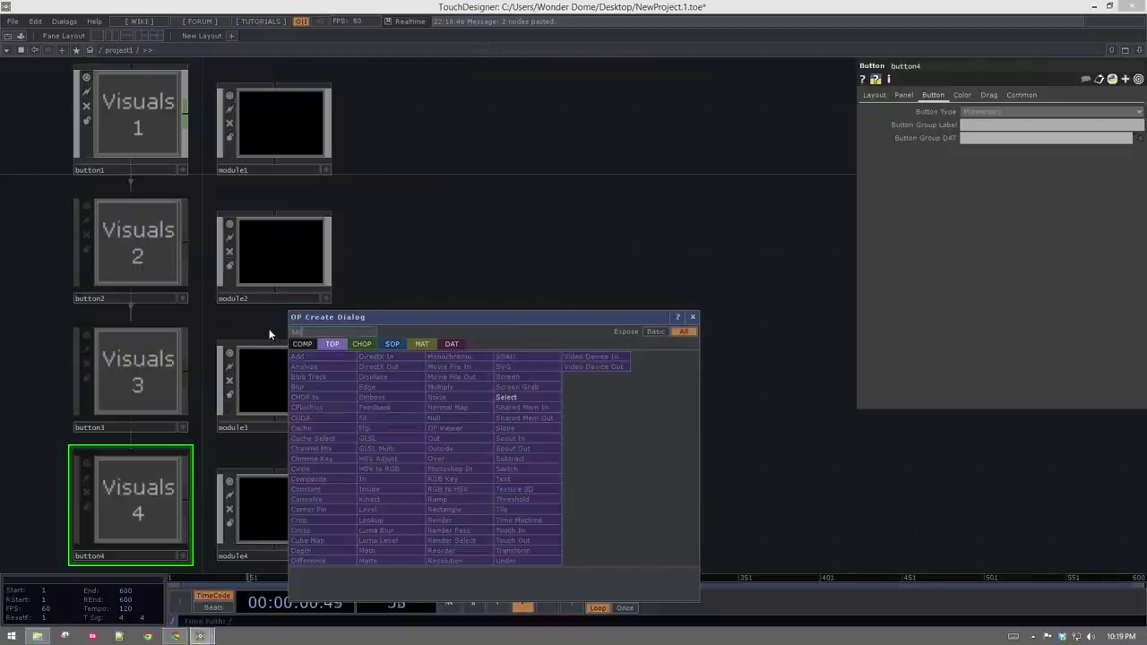
left_click(543, 399)
left_click(553, 241)
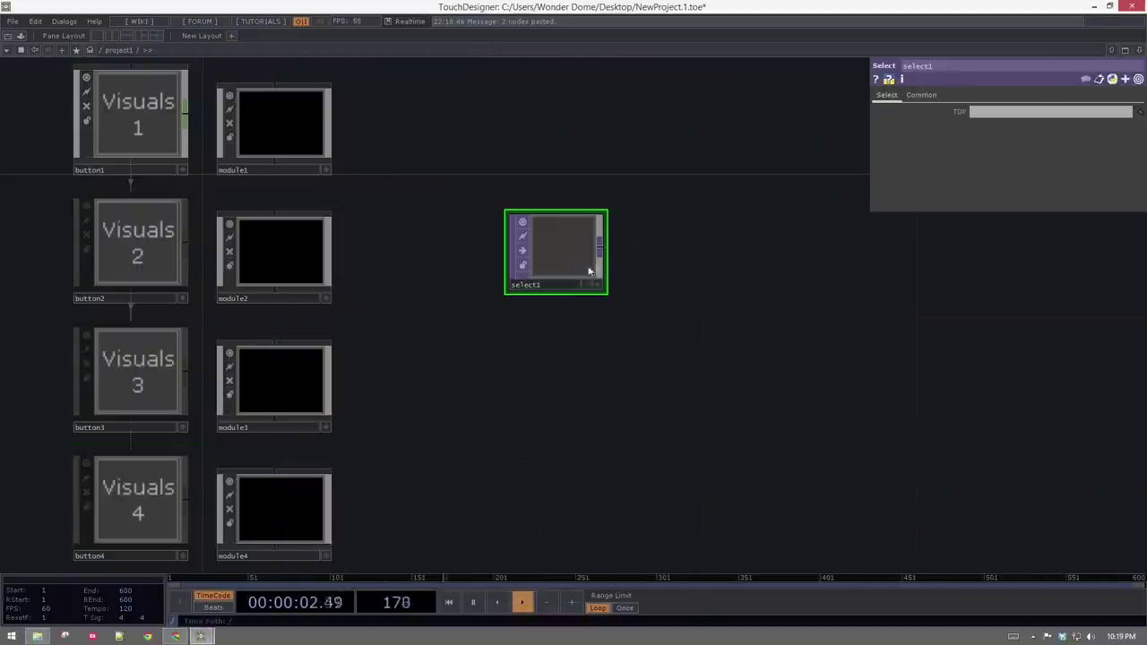
key("ctrl+v")
right_click_drag(702, 267, 573, 333)
left_click_drag(548, 347, 593, 296)
left_click_drag(711, 238, 668, 273)
scroll(667, 273, "up", 1)
- Add a Cross TOP after the two Select TOPs and connect select1 and select2 to its inputs
key("Tab")
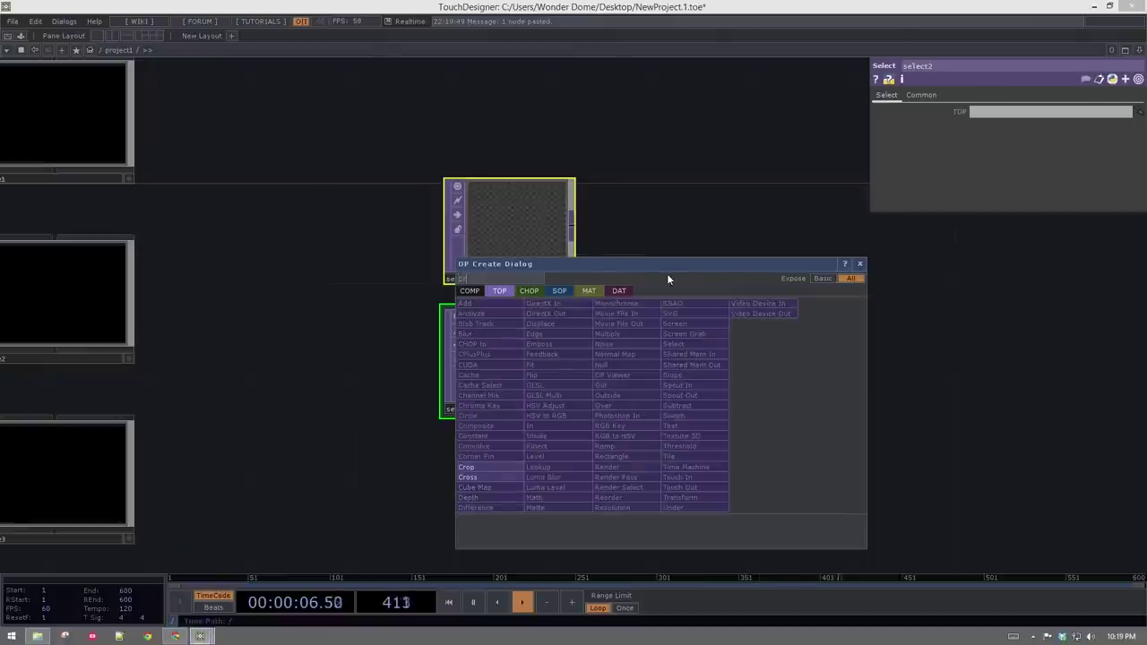
left_click(510, 470)
left_click(730, 252)
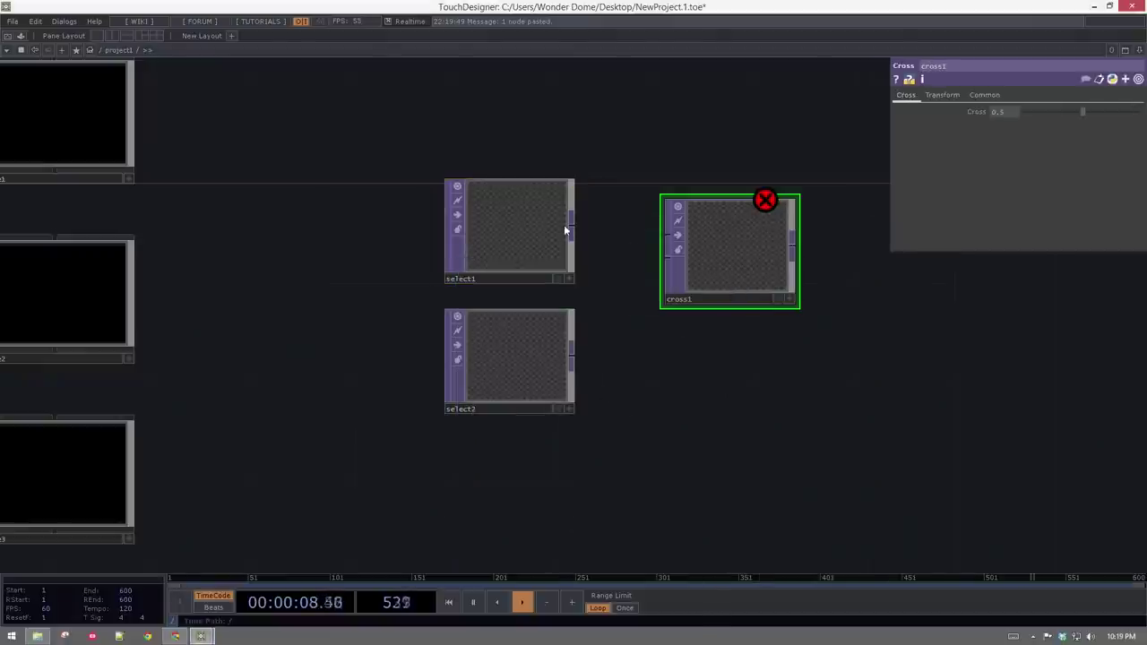
key("h")
left_click_drag(646, 241, 740, 248)
left_click_drag(664, 362, 801, 195)
left_click_drag(861, 300, 743, 365)
left_click_drag(707, 290, 707, 327)
left_click_drag(808, 387, 586, 357)
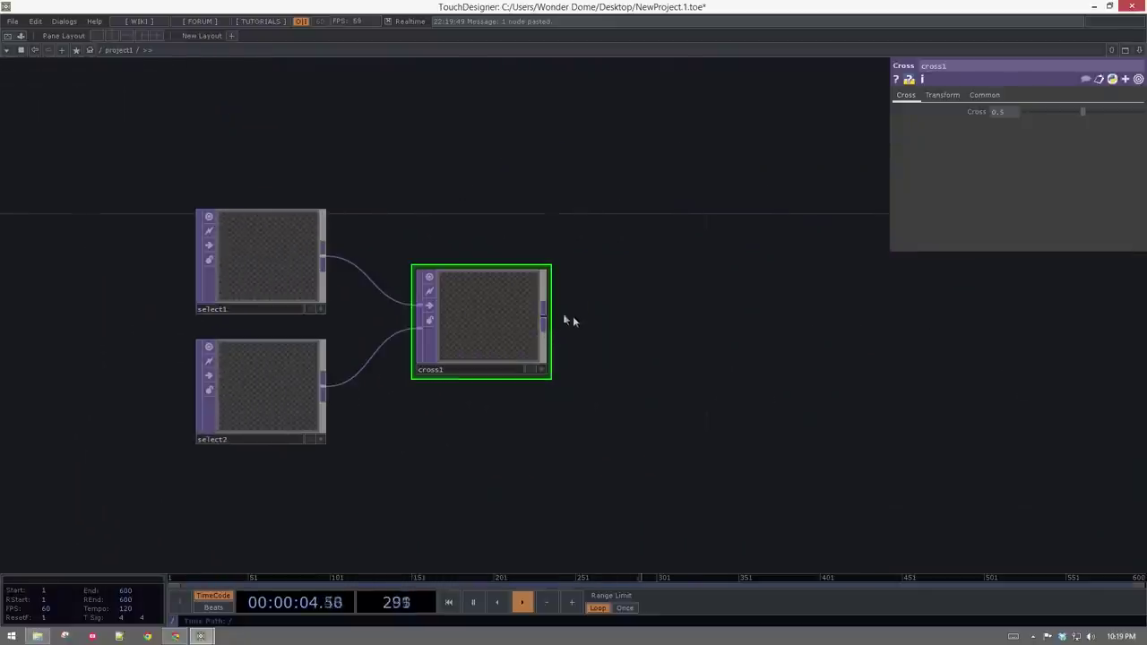
- Connect a Null TOP to the output of cross1, leaving a wide gap after it
right_click(550, 321)
type("nul")
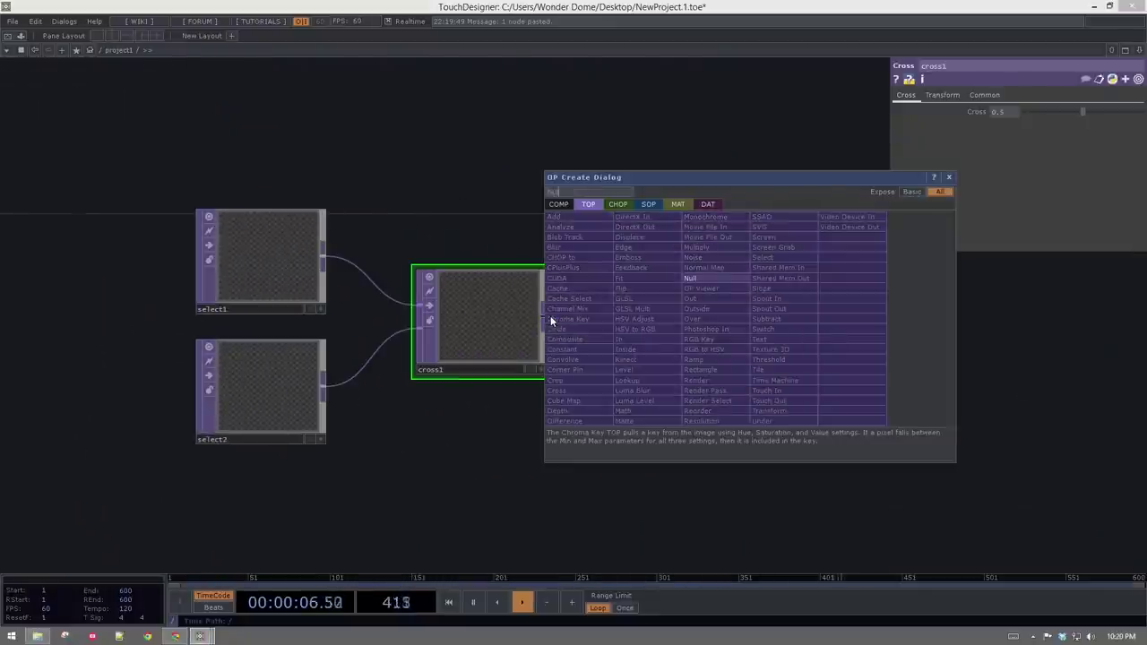
left_click(696, 277)
left_click(701, 328)
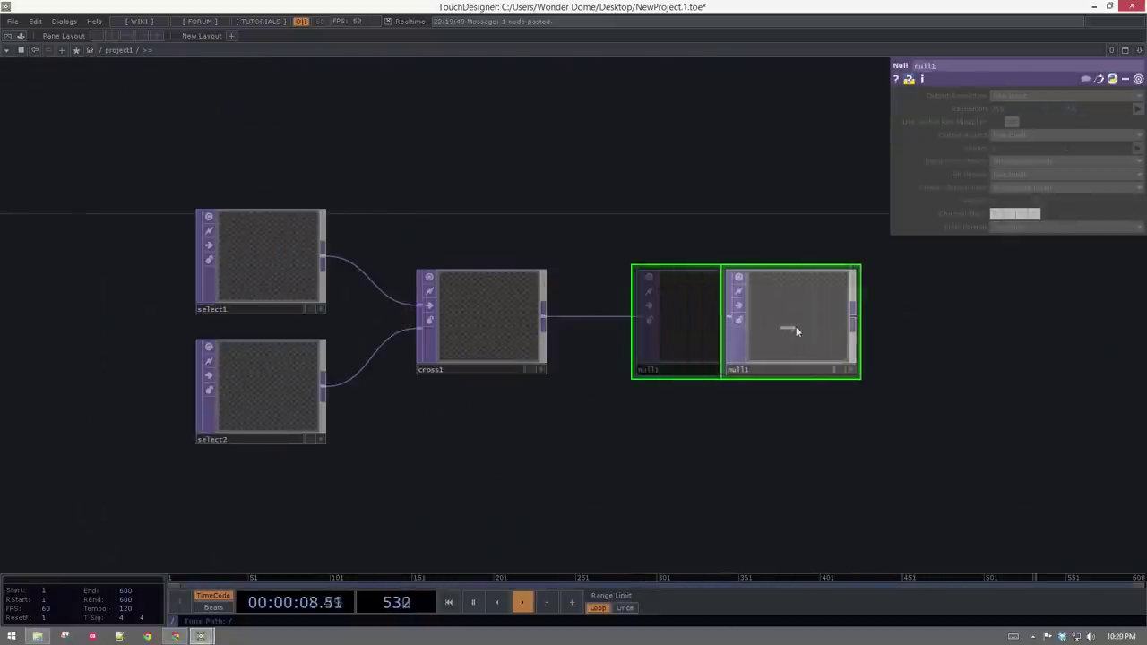
- Move the select, cross and null nodes together upward so they sit slightly above the module1 row
key("h")
left_click_drag(434, 201, 811, 400)
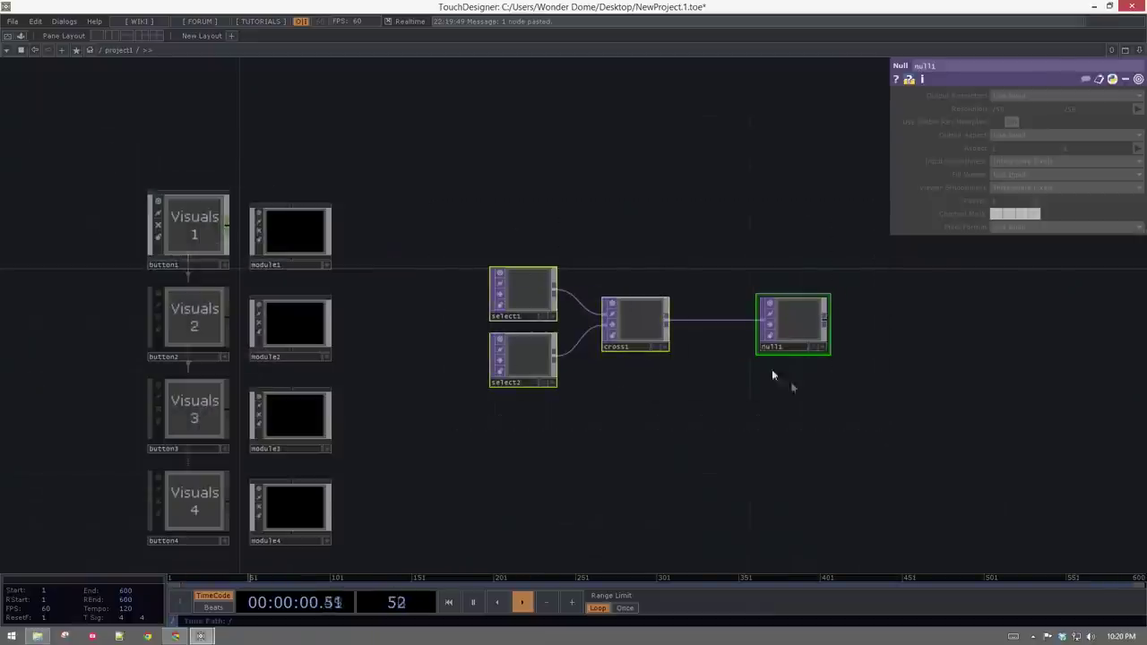
left_click_drag(640, 324, 650, 211)
left_click_drag(641, 142, 684, 203)
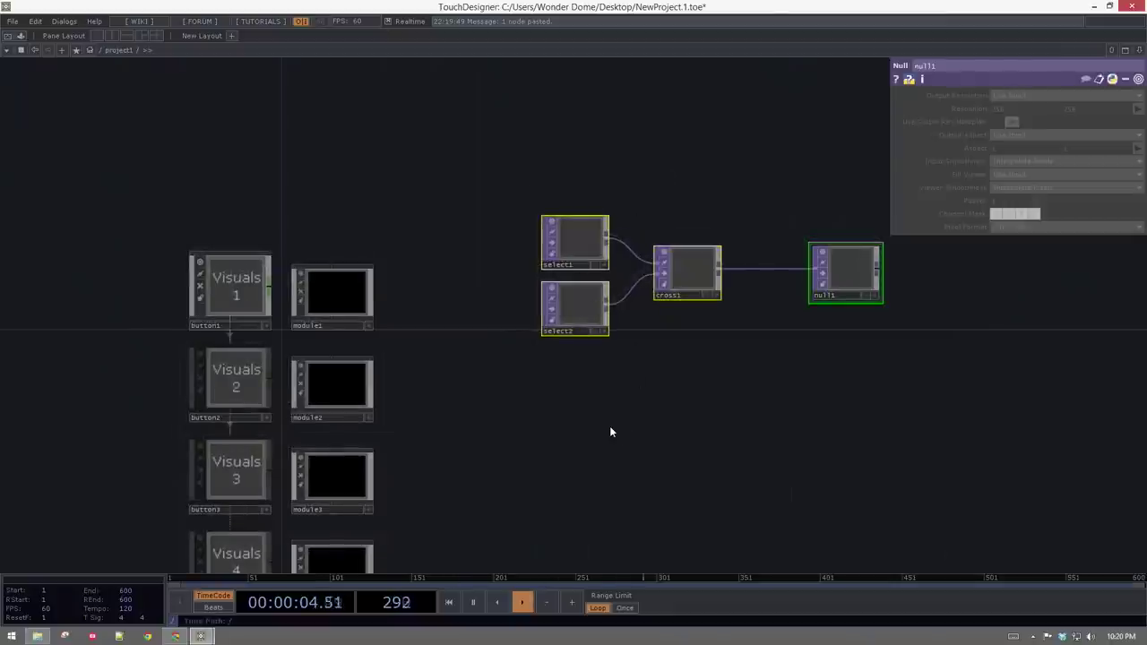
left_click_drag(375, 246, 382, 223)
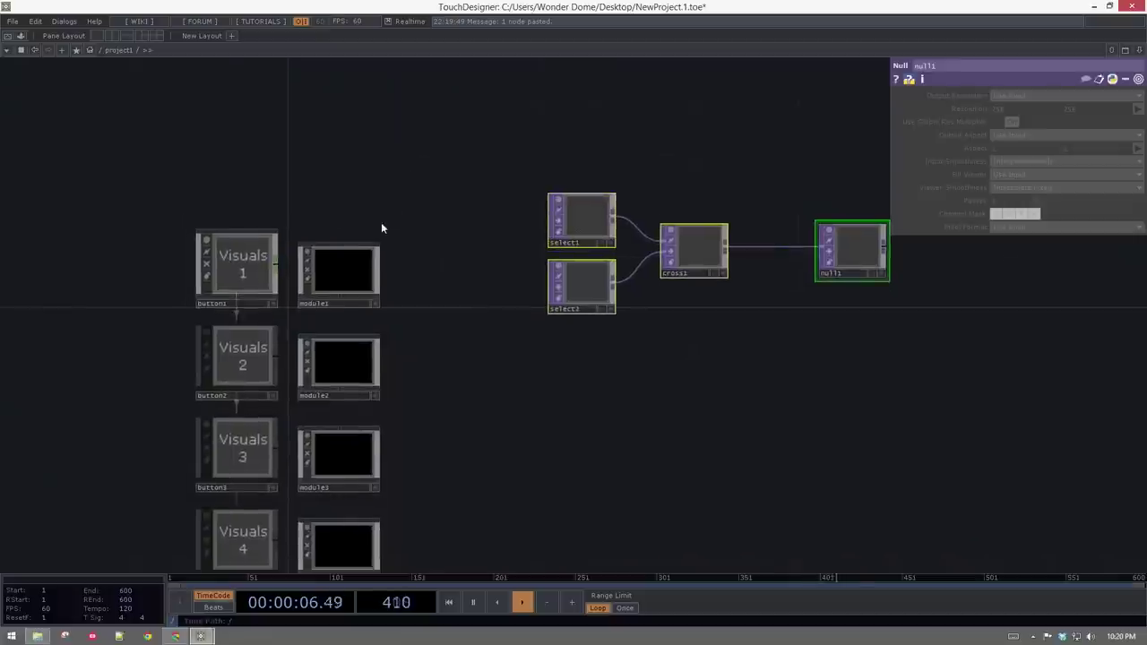
left_click_drag(441, 244, 484, 243)
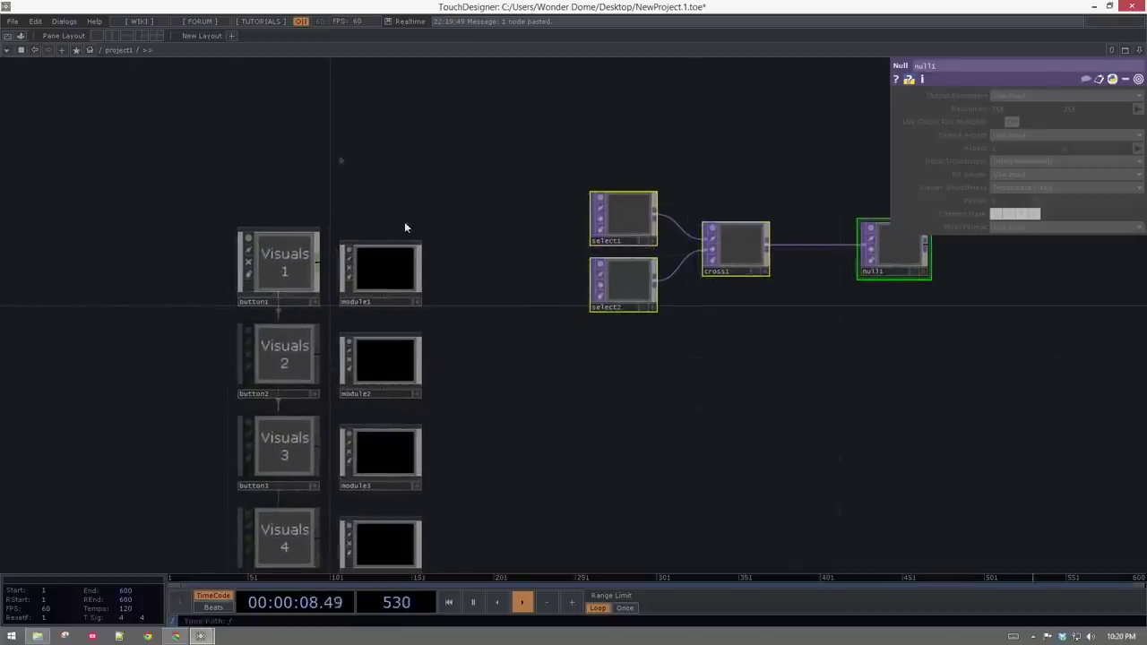
- Split the network editor into two side-by-side panes, with the modules in one and the select nodes in the other
key("alt+[")
left_click_drag(518, 359, 322, 465)
left_click_drag(767, 332, 463, 380)
left_click_drag(868, 409, 811, 426)
left_click_drag(301, 378, 330, 364)
- Enter module1 in one pane and assign its rendered output as the source TOP of select1
scroll(310, 368, "up", 10)
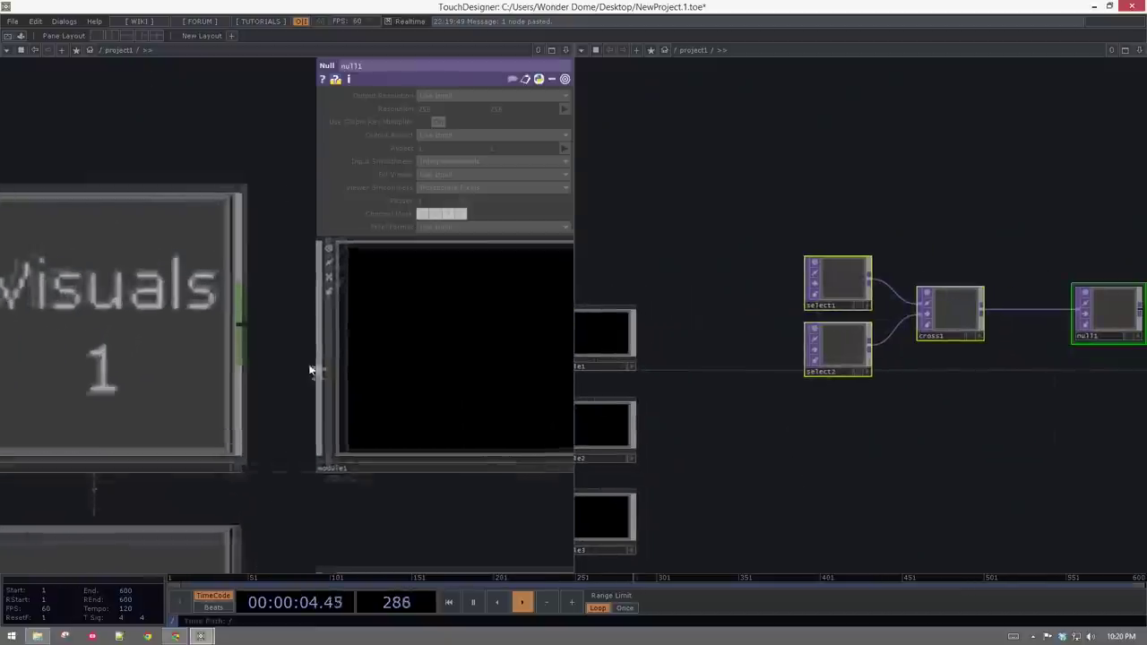
left_click_drag(507, 371, 356, 423)
scroll(266, 338, "up", 3)
left_click_drag(252, 488, 212, 517)
left_click_drag(244, 394, 853, 283)
left_click(885, 275)
- Enter module2 in the same pane and assign its rendered output as the source TOP of select2
left_click_drag(690, 496, 738, 450)
scroll(183, 440, "down", 10)
scroll(182, 476, "up", 10)
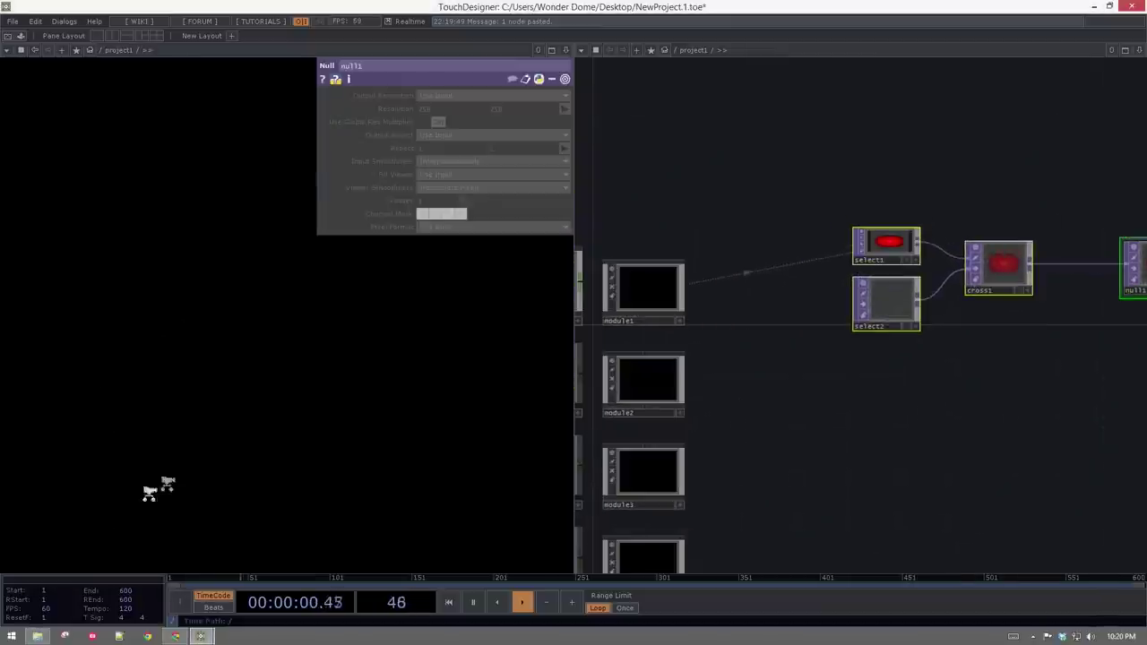
left_click_drag(325, 333, 242, 391)
scroll(145, 322, "up", 3)
left_click_drag(145, 322, 895, 309)
left_click(932, 300)
- Select the select, cross and null nodes and reduce their height together to match select1
left_click_drag(791, 457, 613, 507)
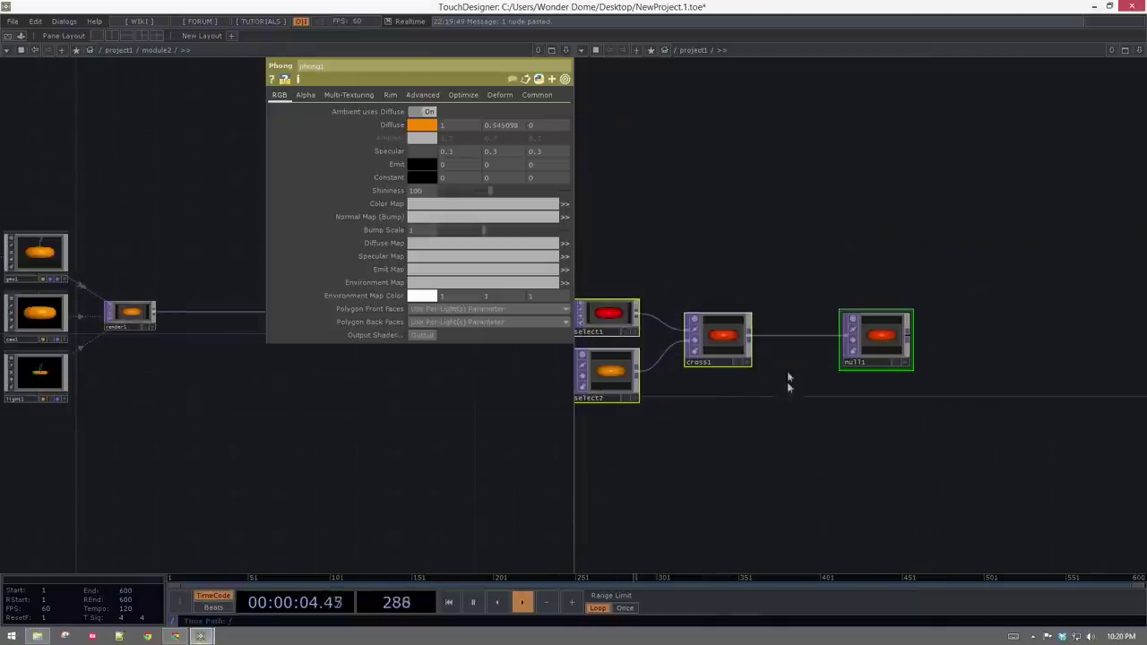
right_click_drag(606, 230, 974, 442)
left_click_drag(912, 371, 912, 358)
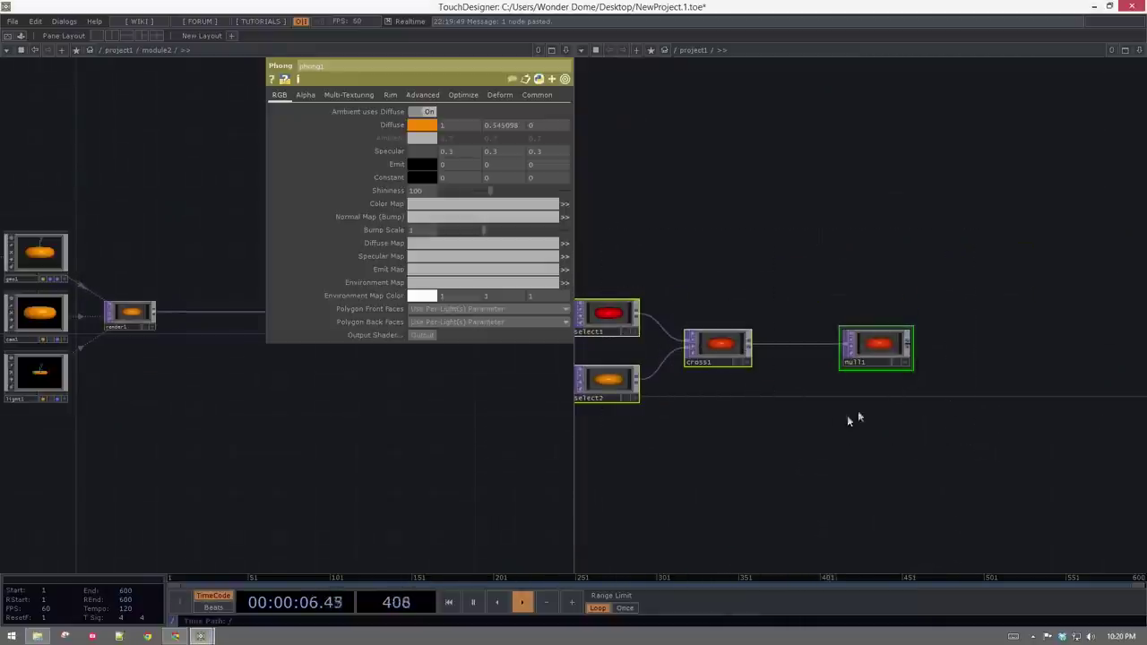
- Show cross1's parameters and sweep its Cross value to preview the blend, leaving it at 0
right_click_drag(699, 258, 741, 369)
left_click(741, 369)
key("p")
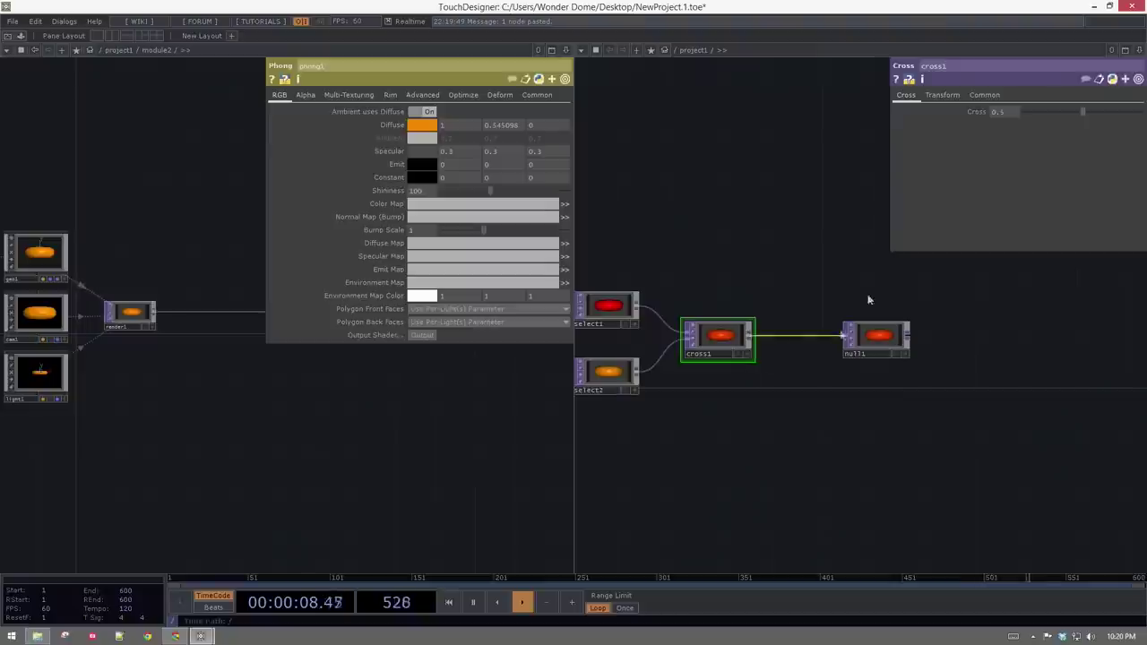
scroll(708, 331, "up", 5)
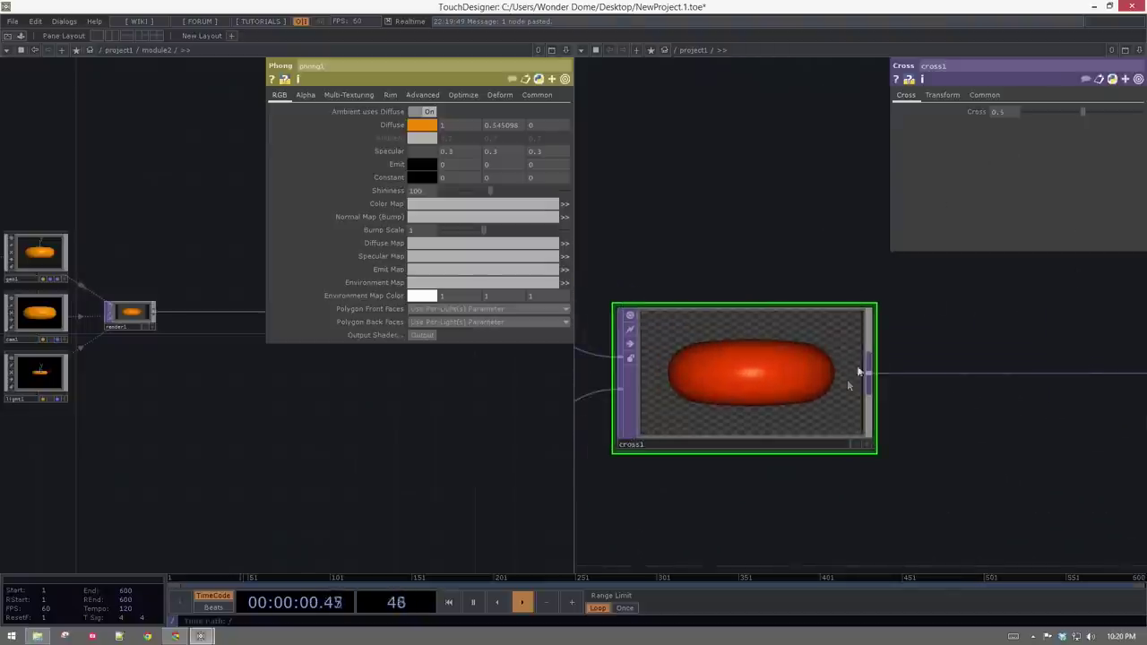
left_click_drag(1095, 117, 786, 145)
scroll(697, 163, "down", 5)
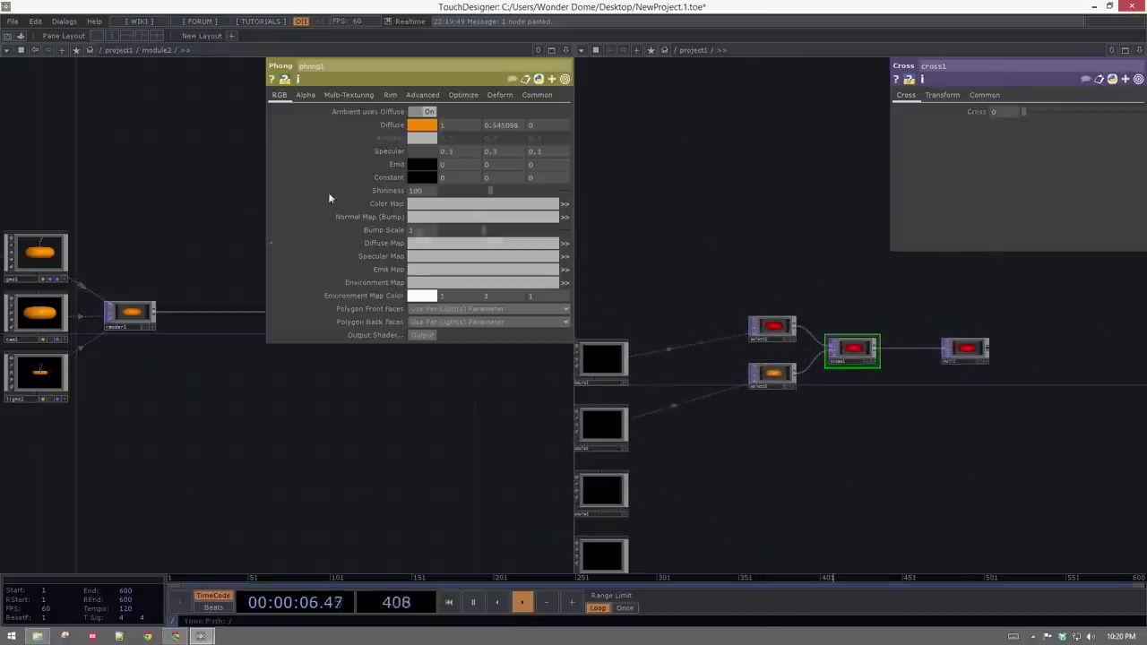
- Return the network editor to a single pane and add a Constant CHOP above select1
left_click(96, 37)
left_click_drag(289, 272, 380, 271)
scroll(292, 295, "up", 3)
key("Tab")
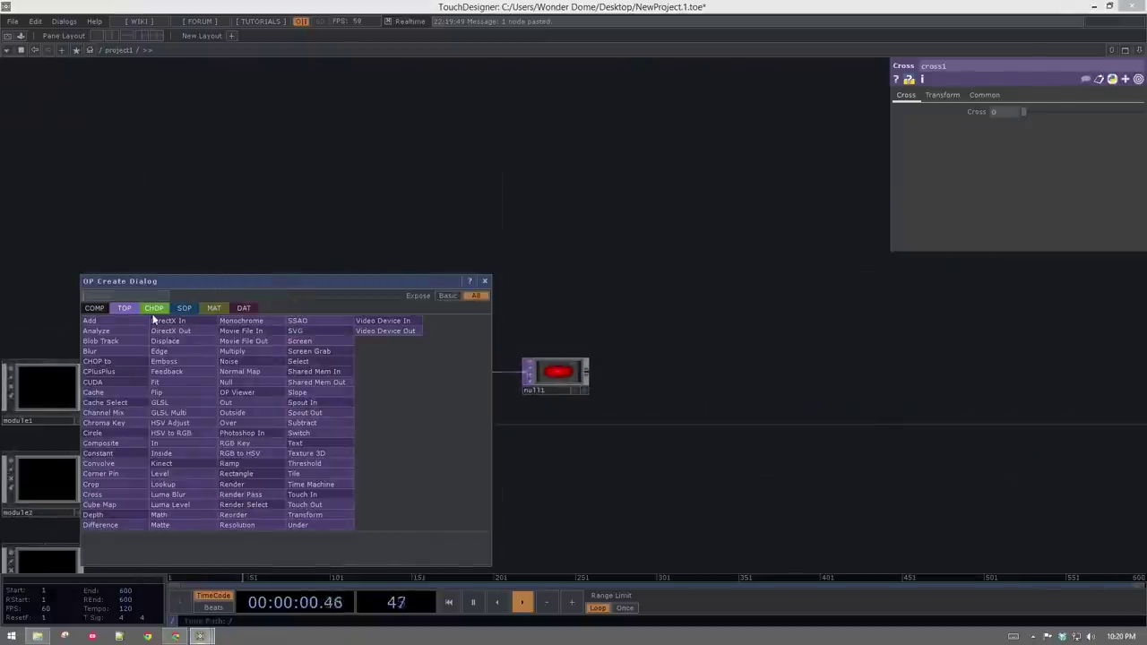
left_click(153, 311)
type("con")
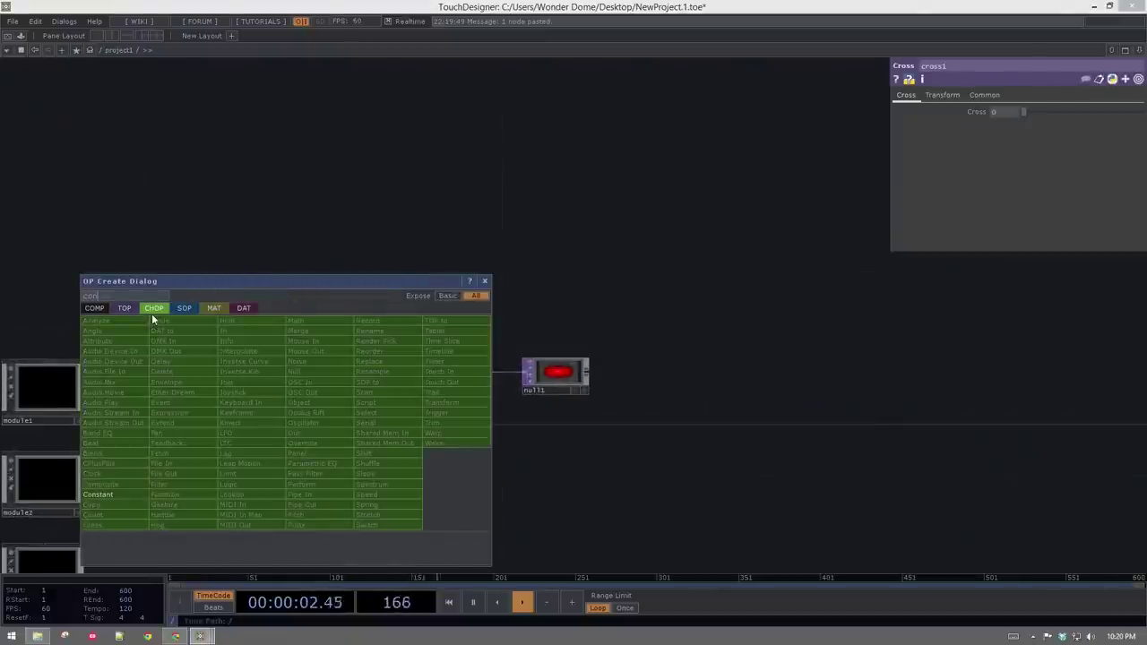
left_click(120, 496)
left_click(284, 252)
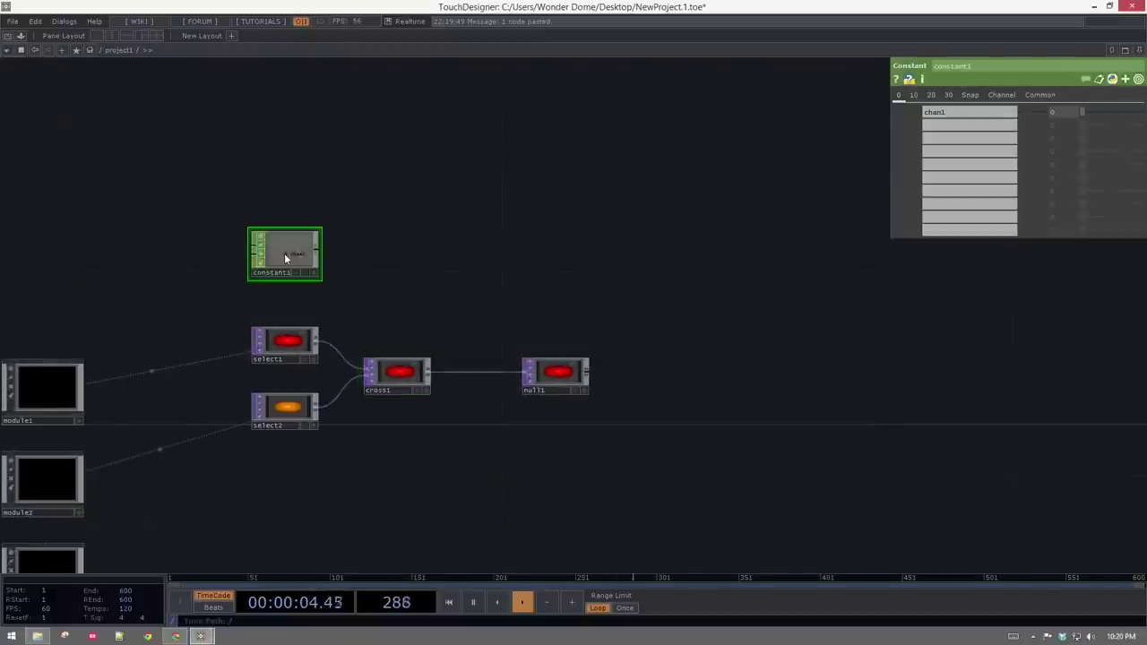
- Place a Speed CHOP beside constant1 and wire constant1's output into it
scroll(284, 258, "up", 5)
key("Tab")
type("sped")
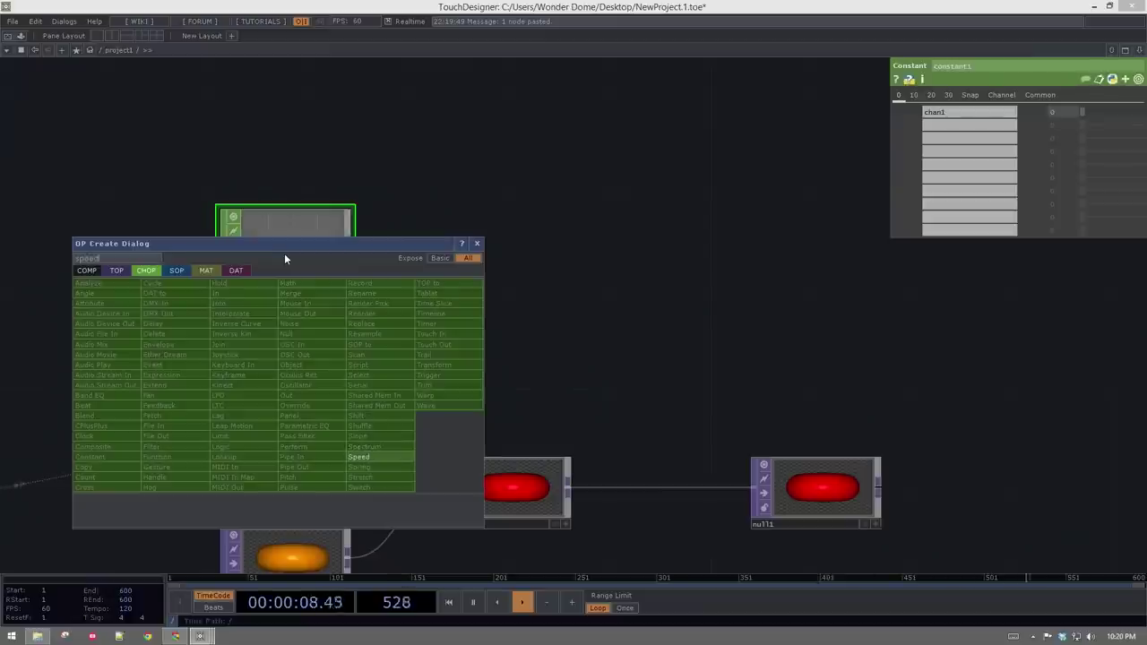
left_click(385, 452)
left_click(453, 260)
left_click_drag(348, 243, 394, 246)
- Place a Null CHOP after speed1, wire speed1 into it and align it with the row
key("Tab")
type("nul")
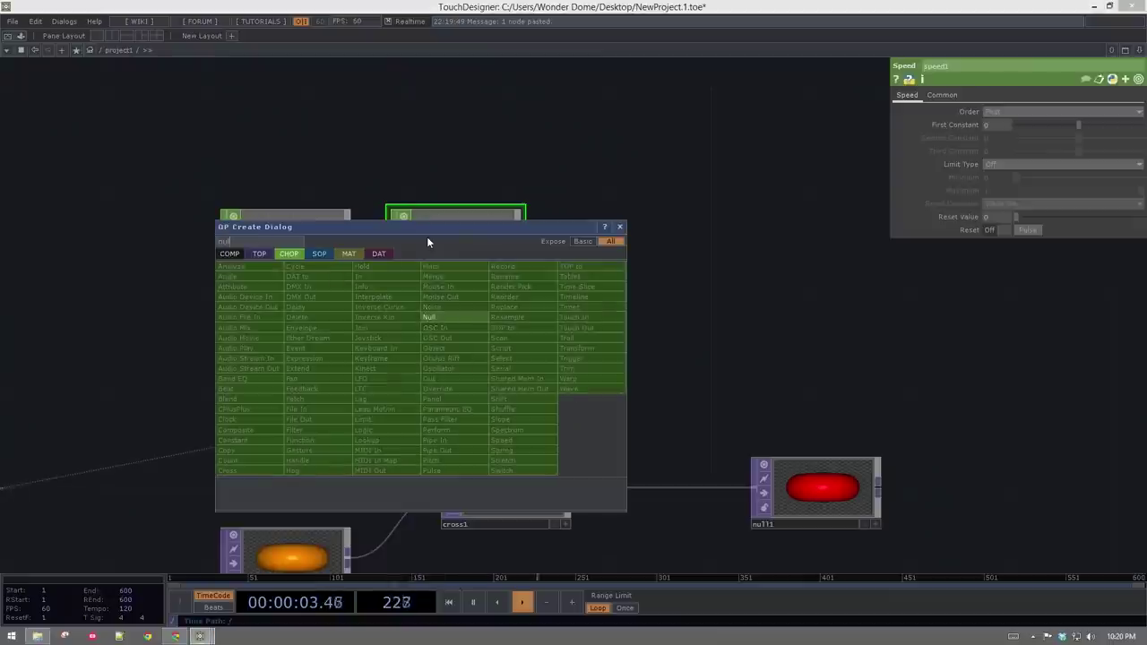
left_click(453, 317)
left_click(603, 277)
left_click(534, 261)
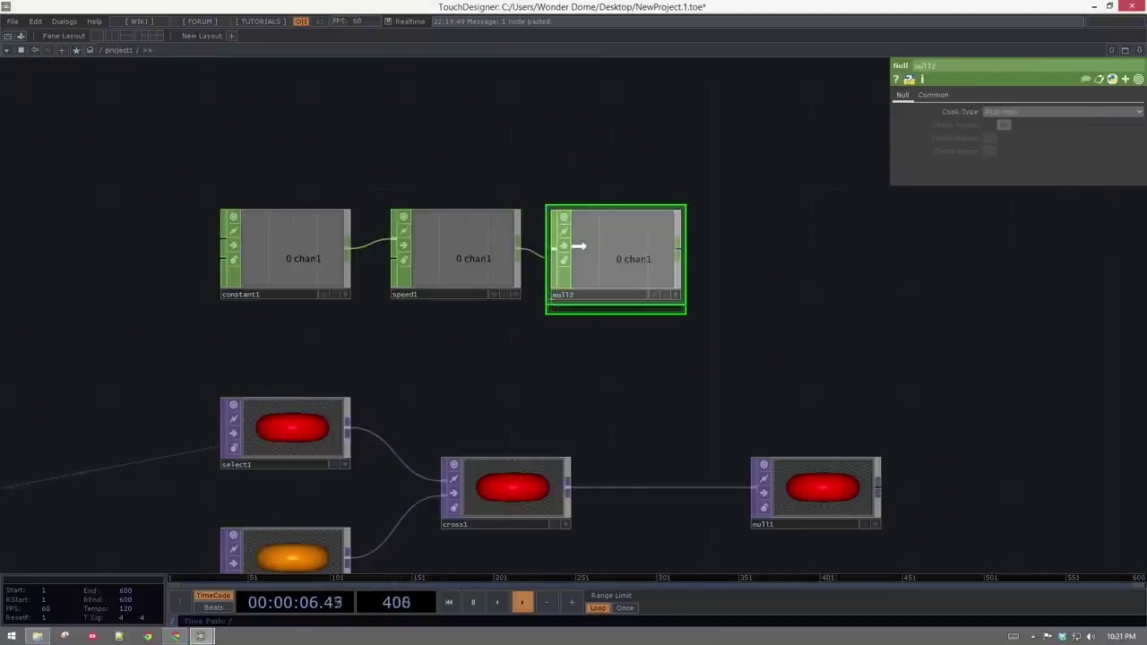
left_click_drag(582, 268, 602, 257)
- Move cross1 and null1 together away from the select nodes so that cross1 sits directly beneath null2
left_click_drag(488, 390, 459, 351)
left_click(502, 465)
left_click_drag(502, 465, 607, 460)
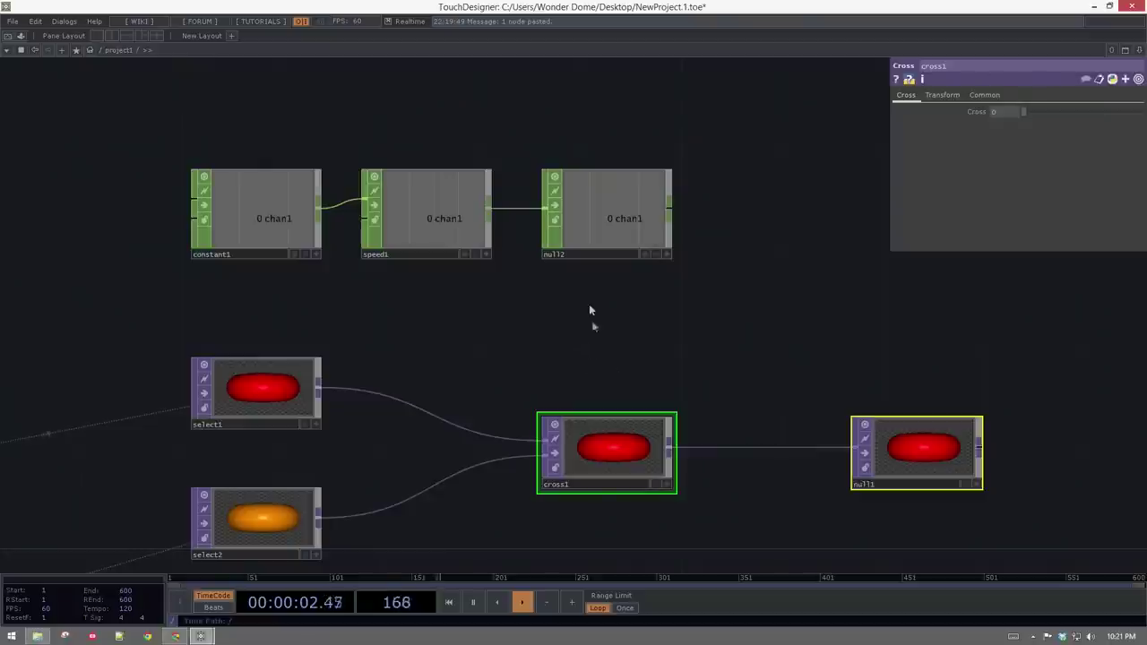
- Set constant1's chan1 value to 1
left_click(236, 203)
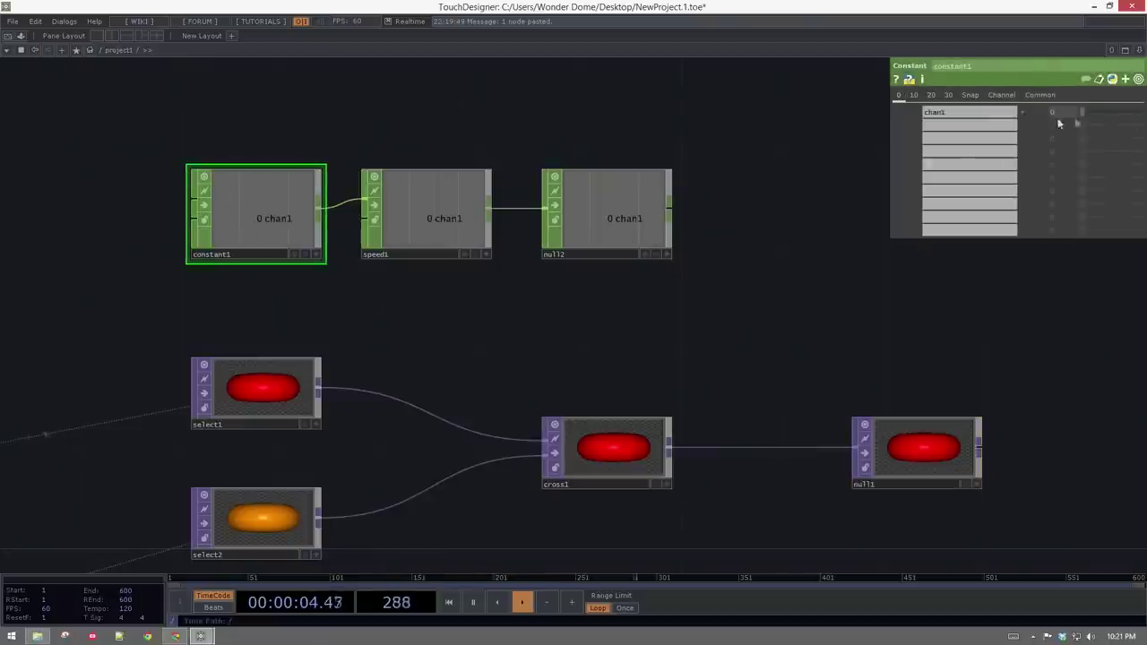
key("Return")
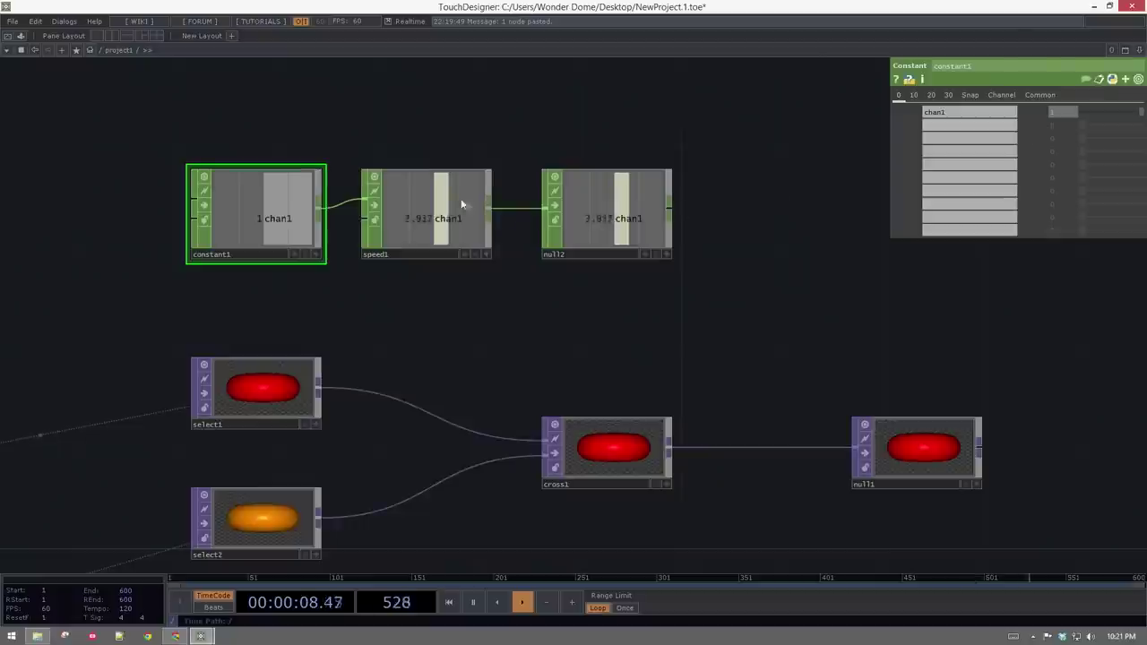
left_click(666, 254)
mouse_move(621, 220)
left_mouse_down()
mouse_move(592, 373)
mouse_move(596, 438)
mouse_move(627, 205)
left_mouse_up()
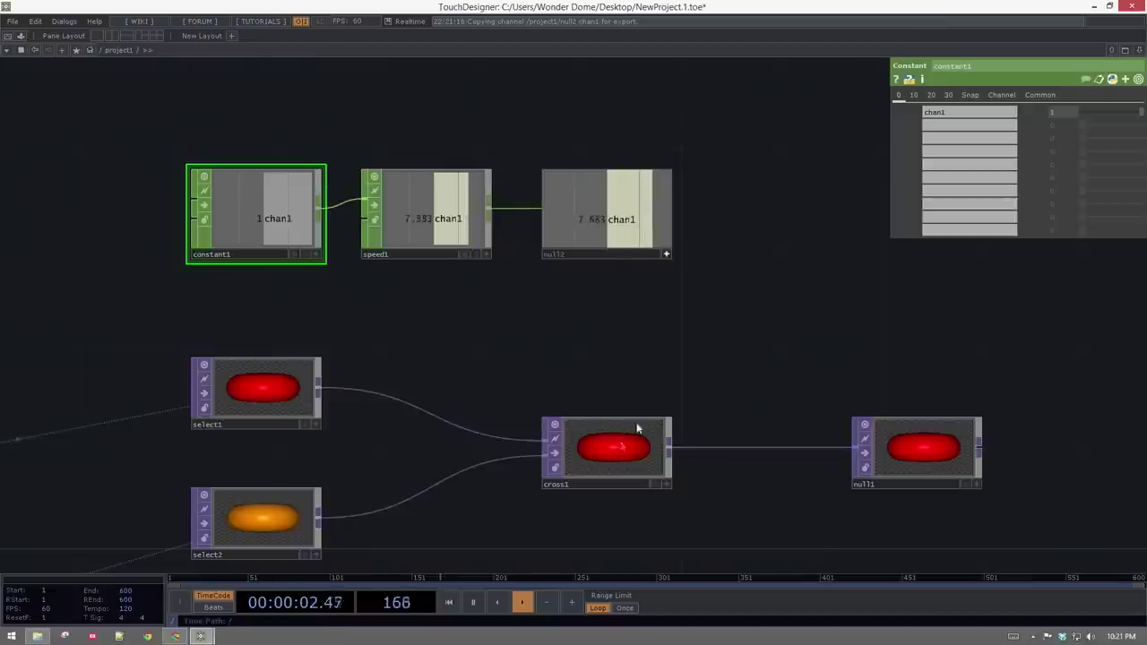
left_click(666, 255)
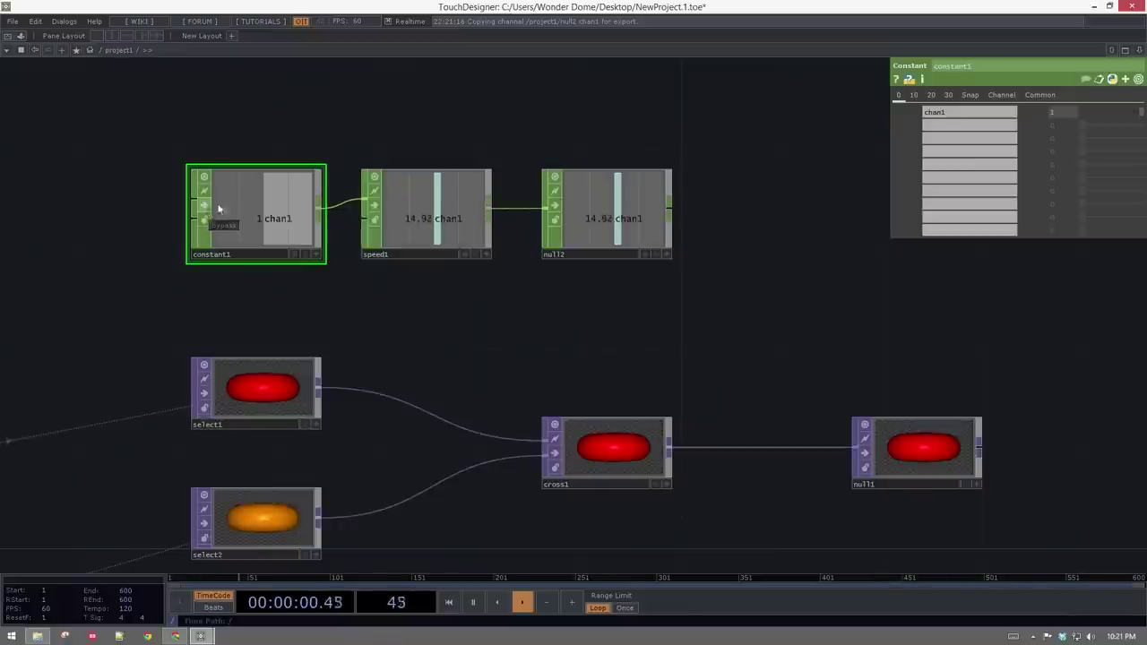
- Set the limit type of speed1 to Clamp
left_click(439, 219)
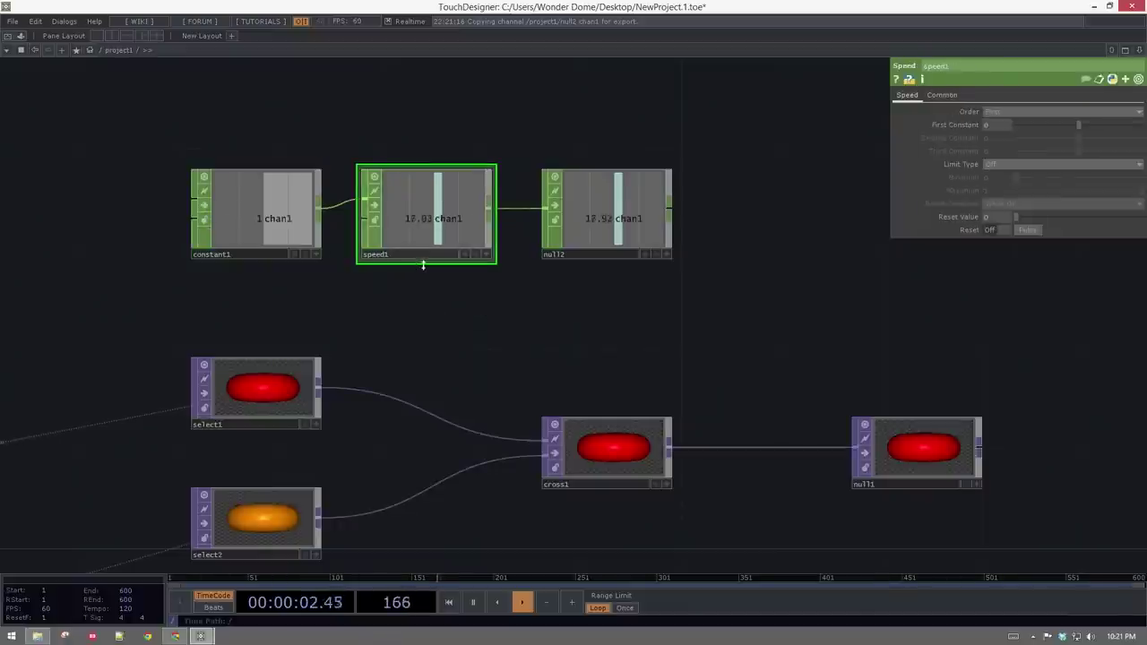
left_click(996, 164)
left_click(1003, 188)
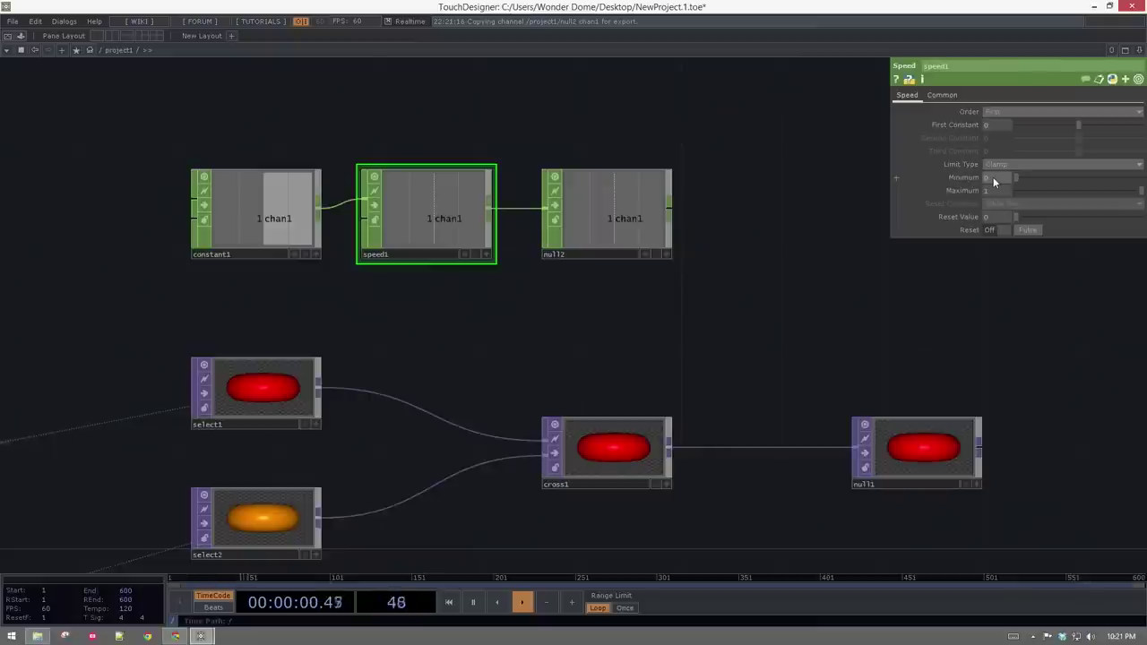
- Activate speed1's viewer, home its channel graph and deactivate the viewer again
left_click(485, 254)
right_click(445, 190)
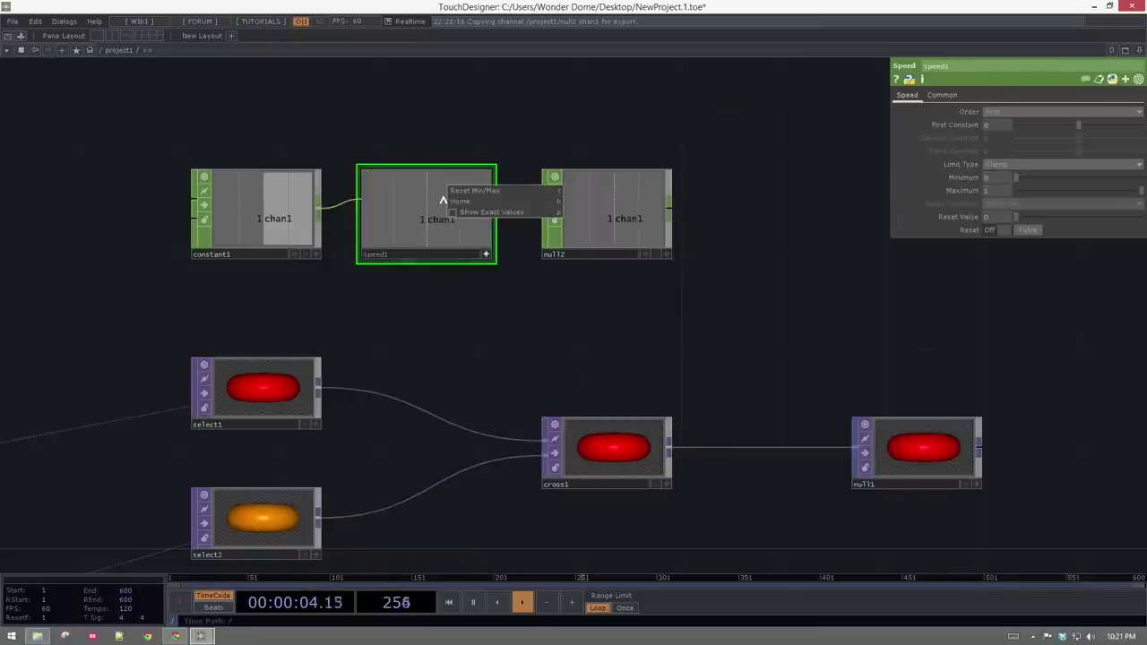
left_click(496, 201)
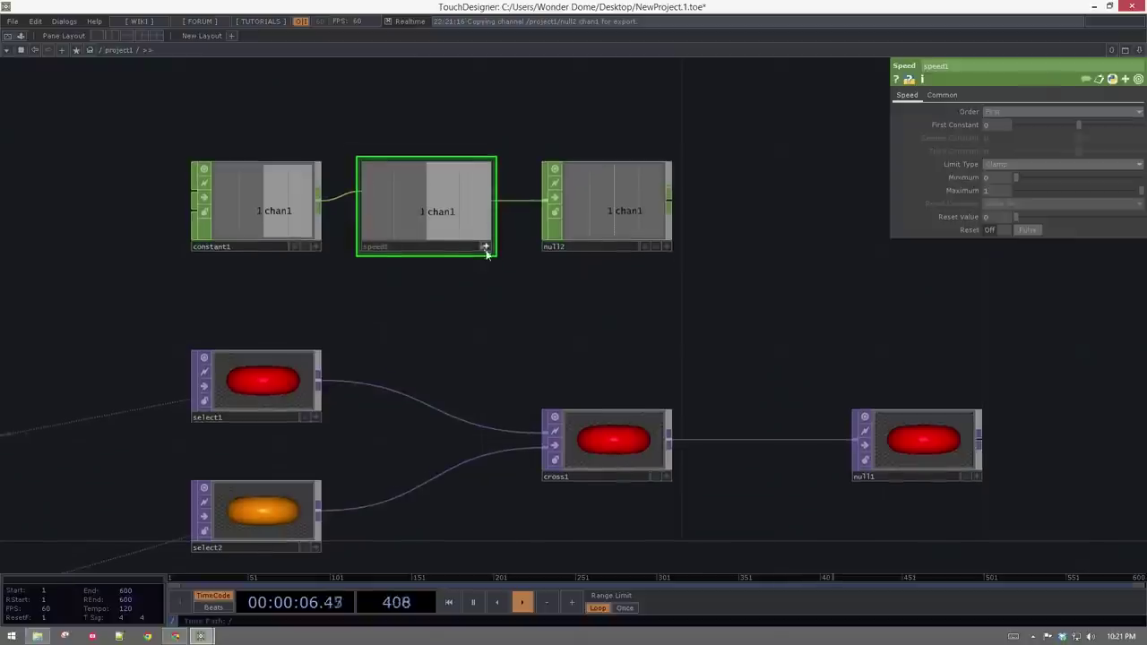
left_click(484, 248)
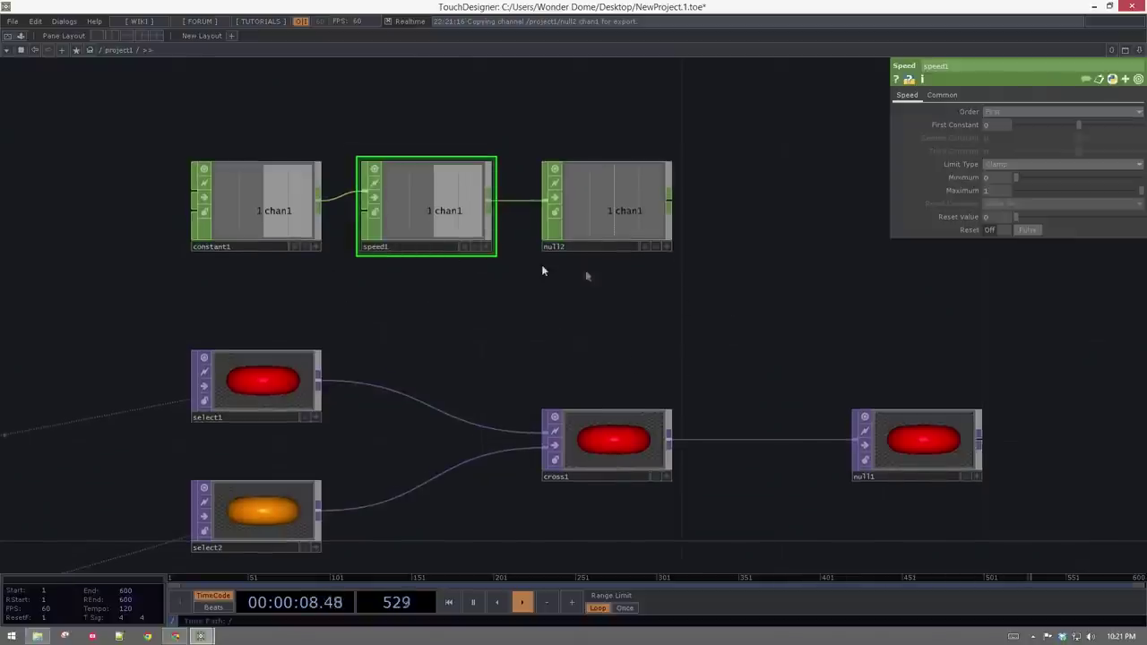
- Test the clamped ramp by setting constant1's chan1 value in turn to -1, 1, 0 and -1 again
left_click(269, 224)
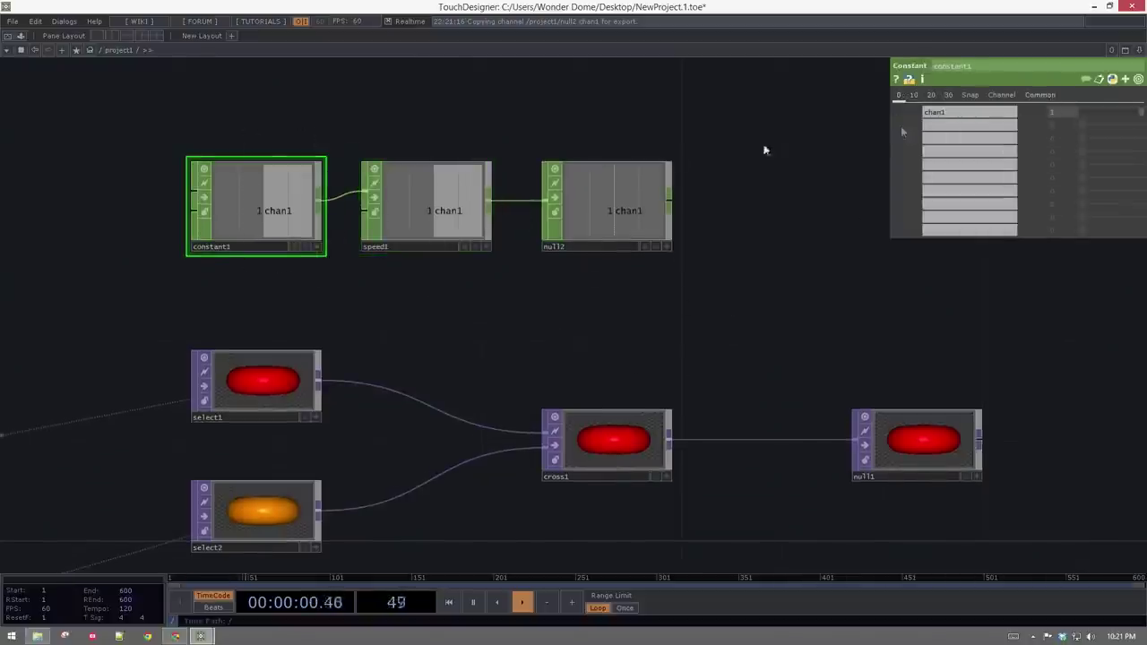
left_click(1064, 113)
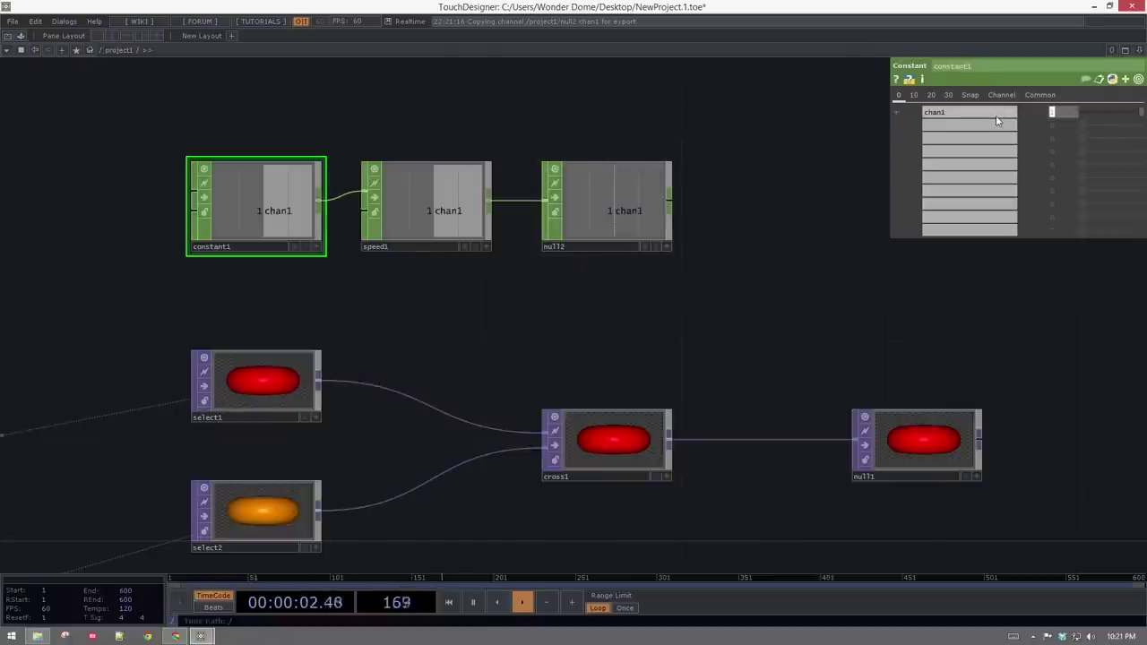
type("-1")
key("Return")
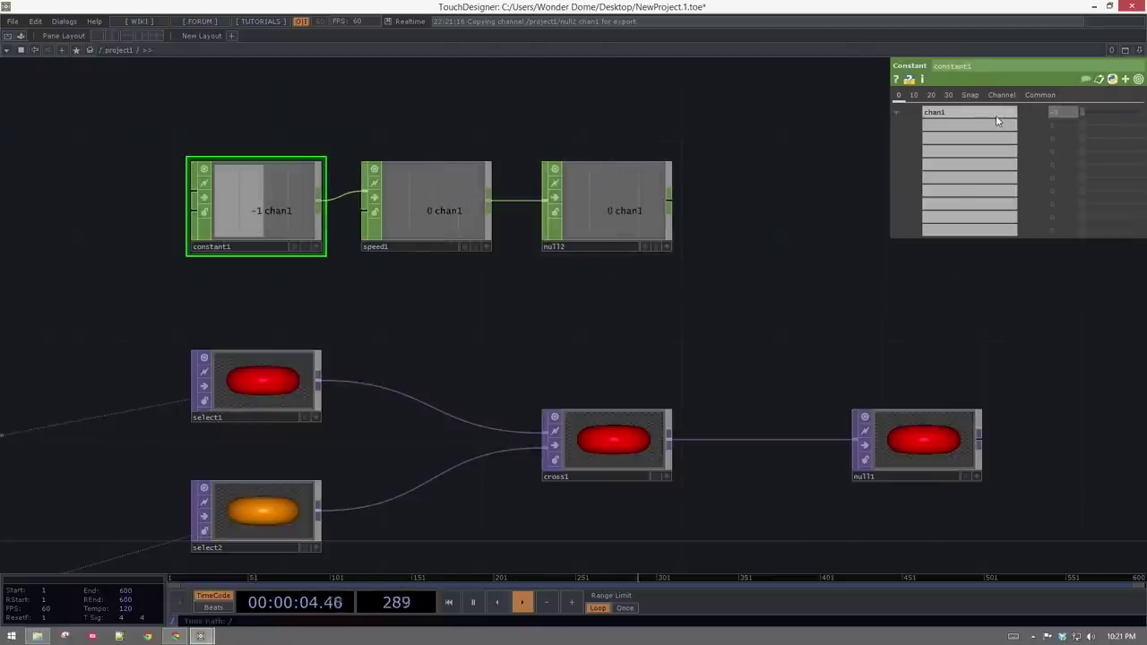
left_click(1062, 113)
type("1")
key("Return")
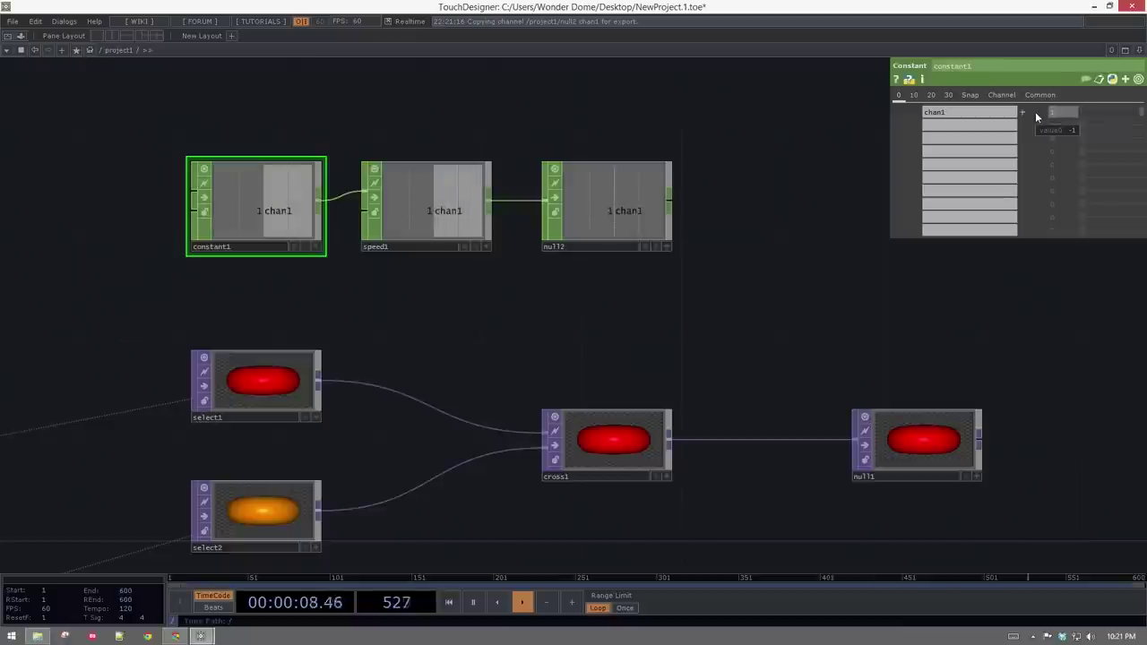
left_click_drag(1064, 114, 1019, 114)
type("0")
key("Return")
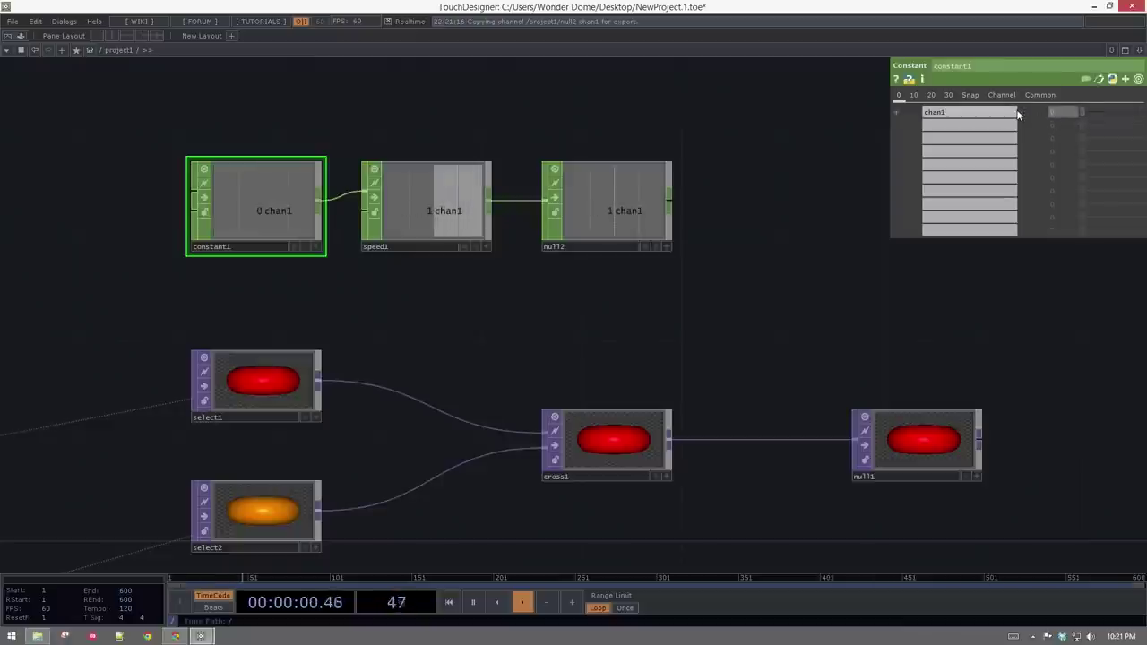
type("-1")
key("Return")
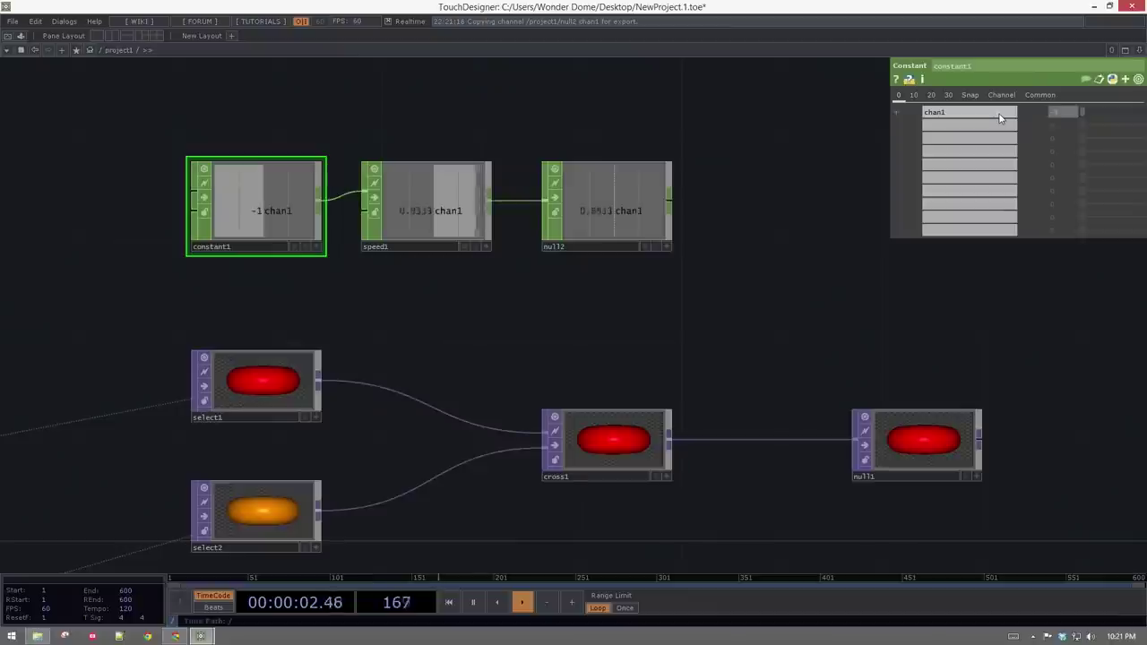
- Activate null2's viewer, reset its min/max display range and deactivate the viewer again
left_click(631, 211)
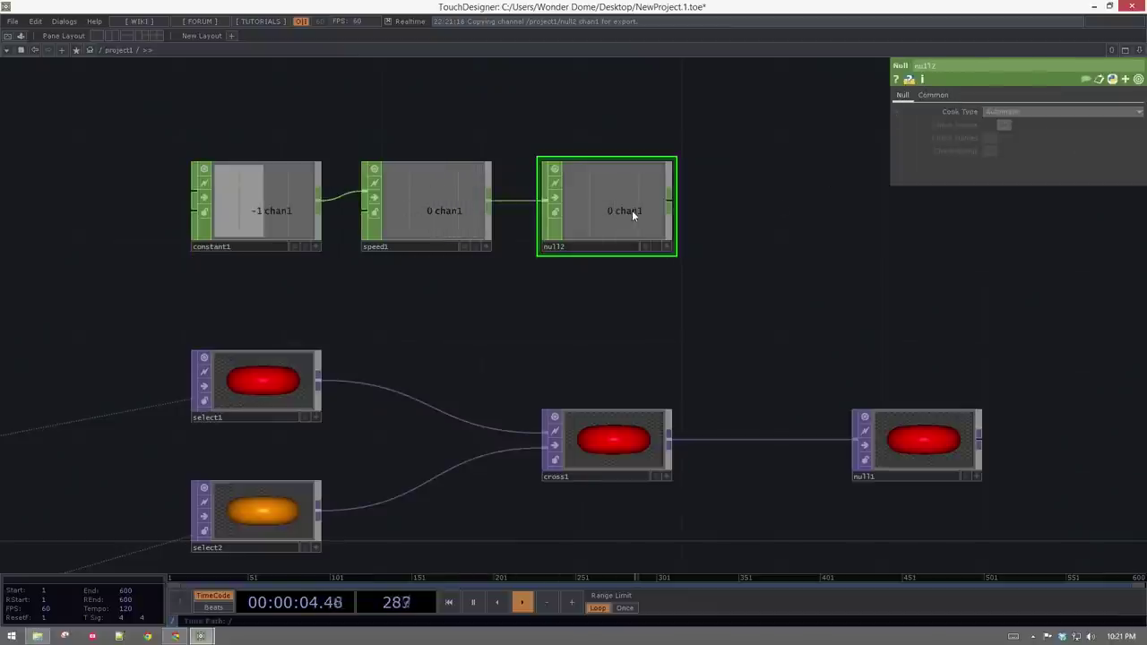
key("a")
right_click(632, 211)
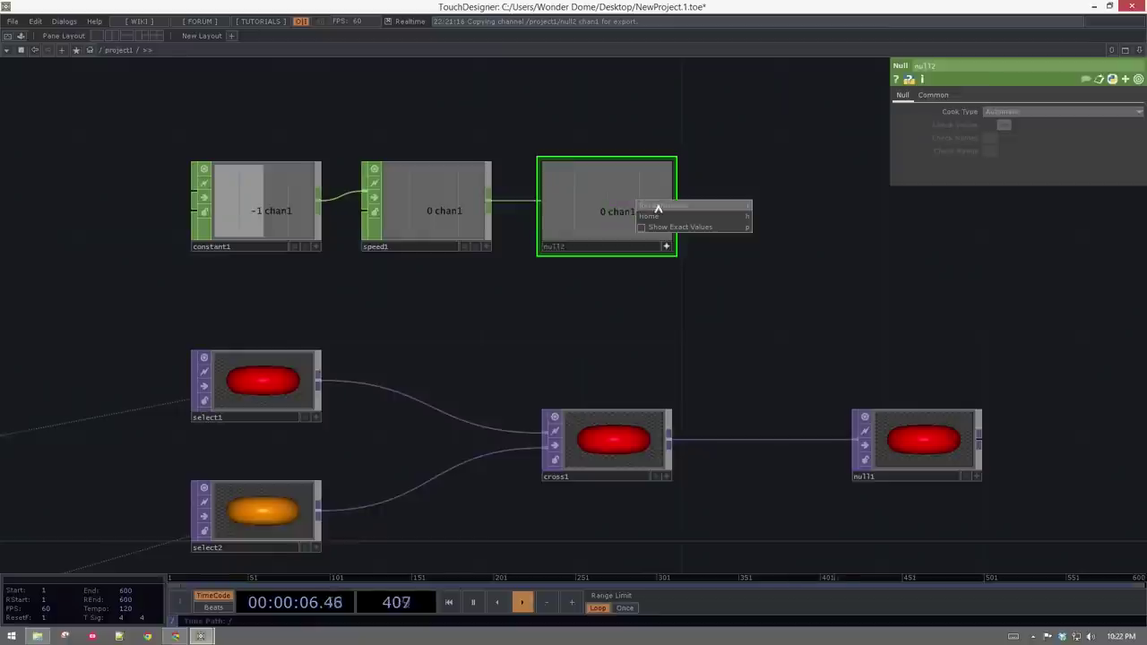
left_click(657, 207)
left_click(667, 246)
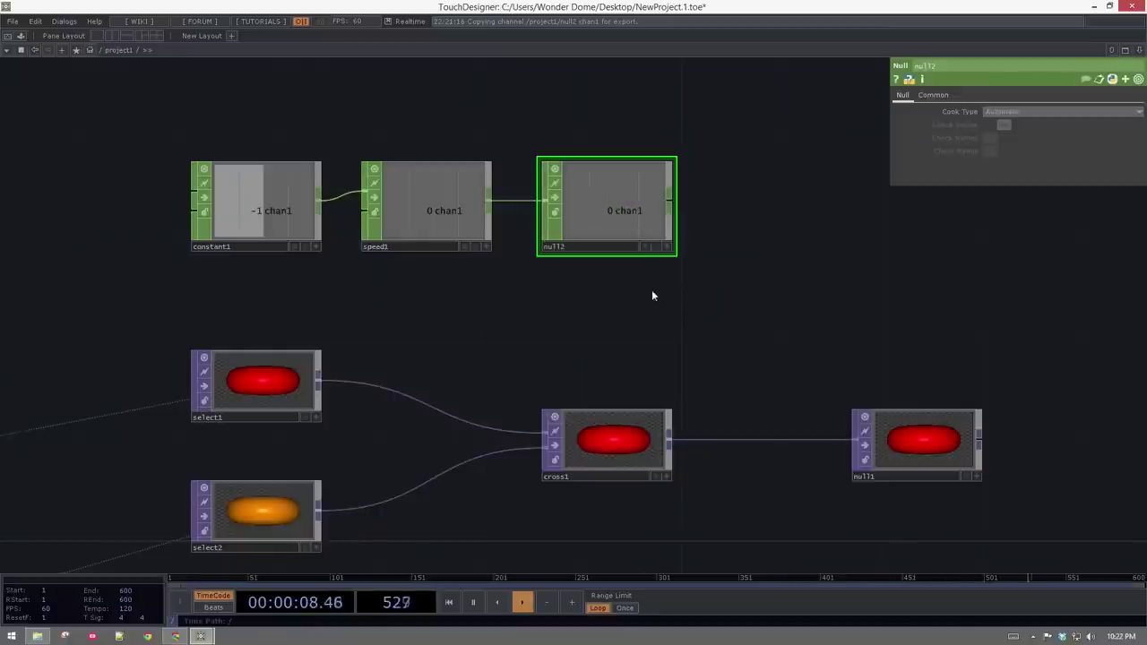
- Export null2's chan1 channel to the Cross parameter of cross1
key("a")
left_click_drag(622, 212, 1003, 113)
left_click(1036, 120)
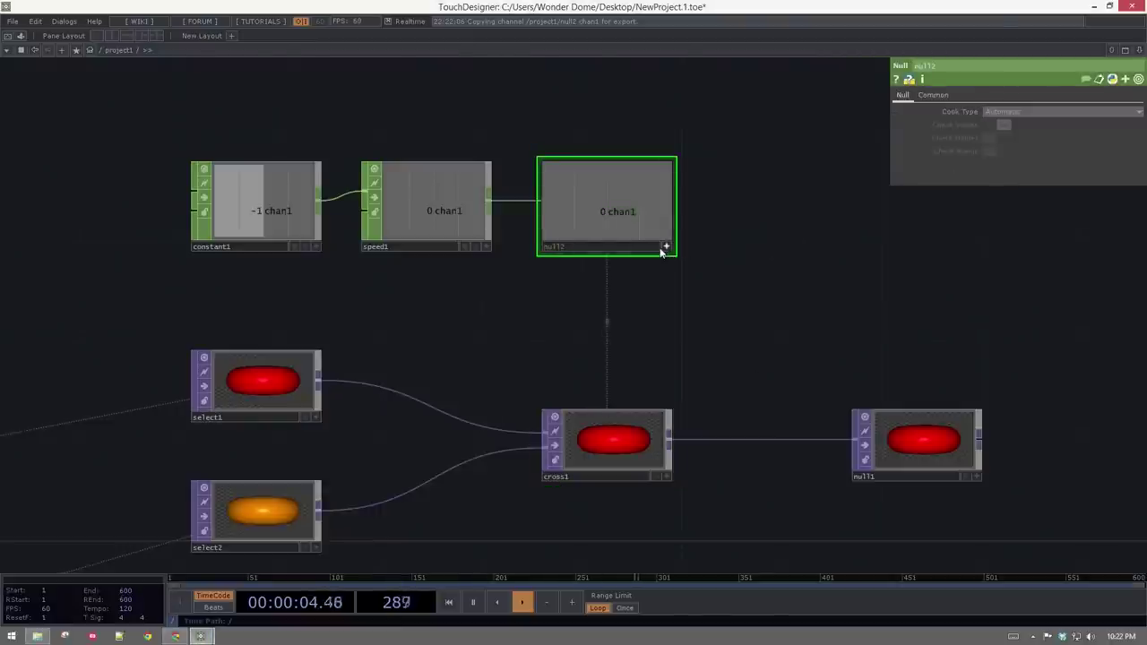
- Set constant1's chan1 value to 1 to fade cross1 over to select2
left_click(283, 242)
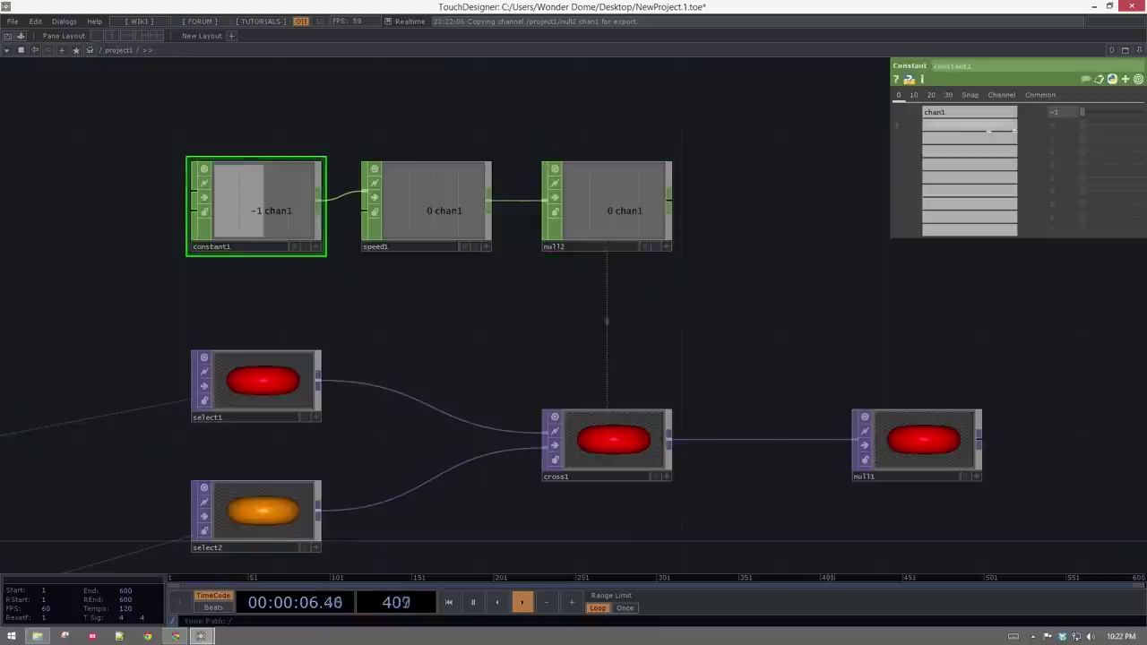
left_click_drag(1060, 118, 1002, 116)
type("1")
key("Return")
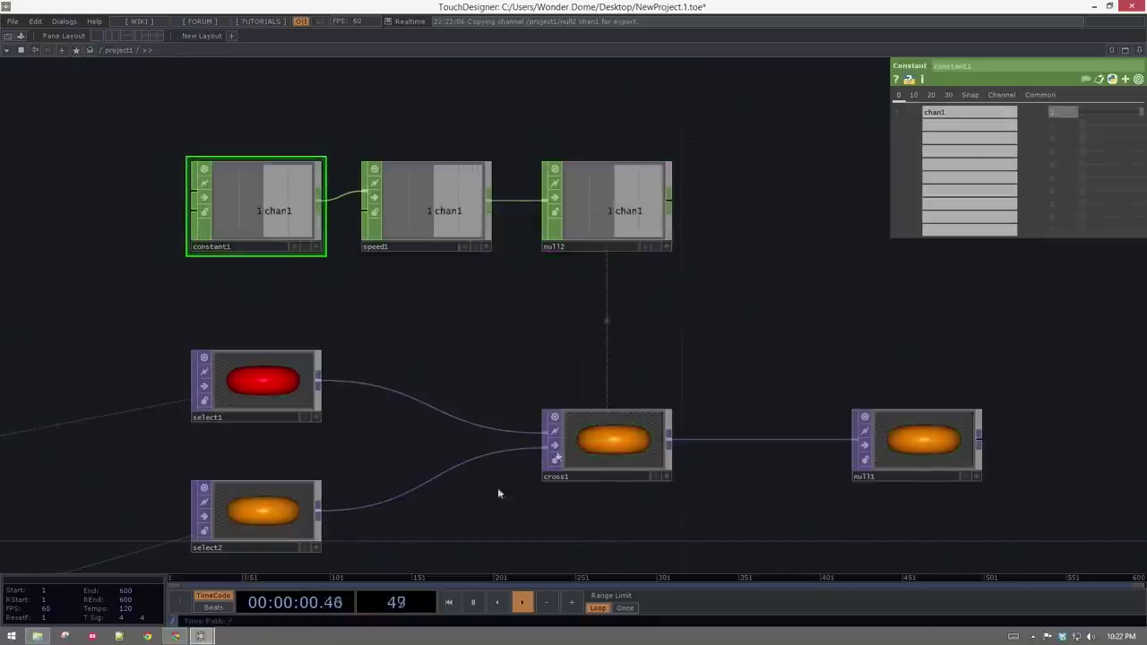
- Expand constant1's chan1 parameter and set value0 first to -41, followed by 1
left_click(1031, 114)
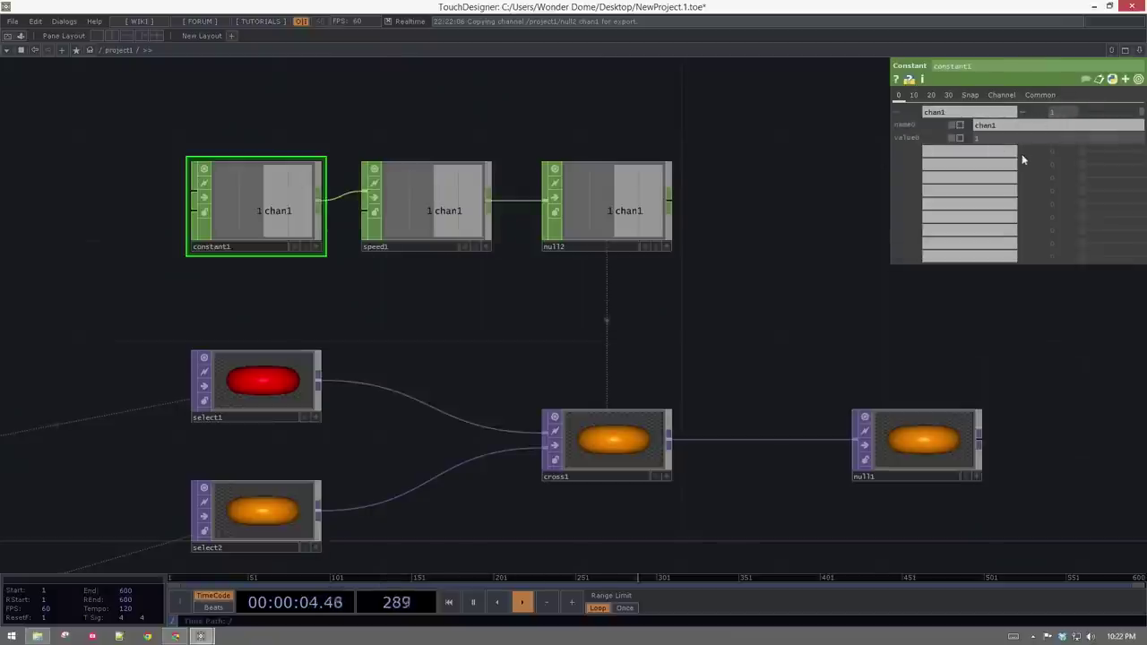
left_click_drag(1014, 140, 778, 159)
type("-41")
key("Return")
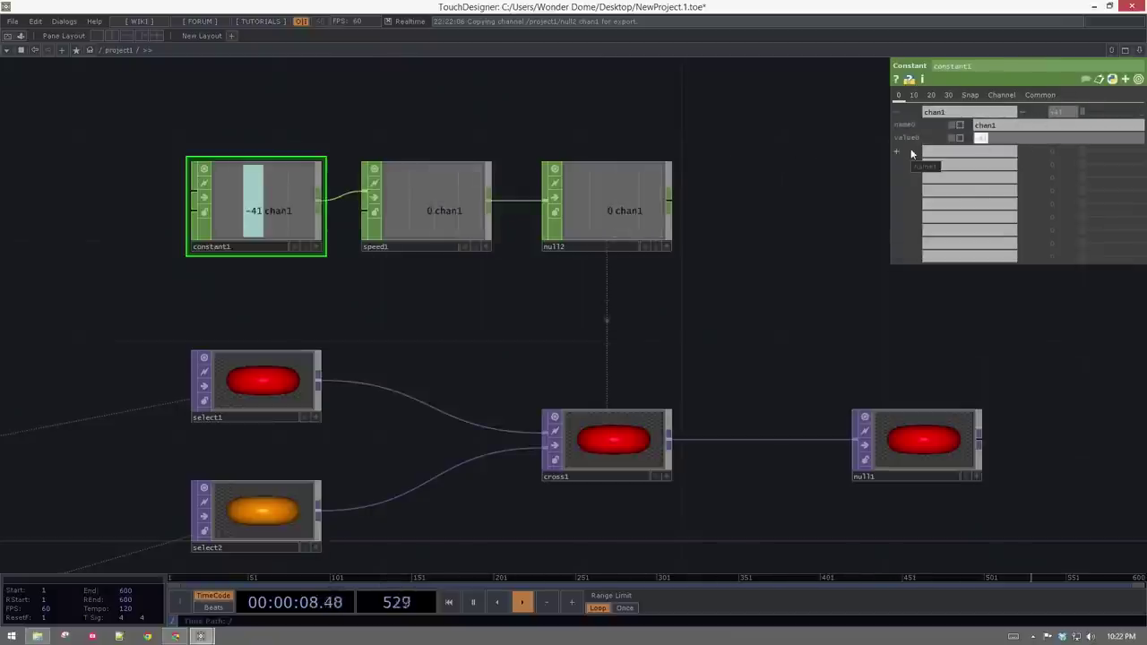
type("1")
key("Return")
- Set constant1's value0 to -1 to fade cross1 back to select1
left_click(977, 154)
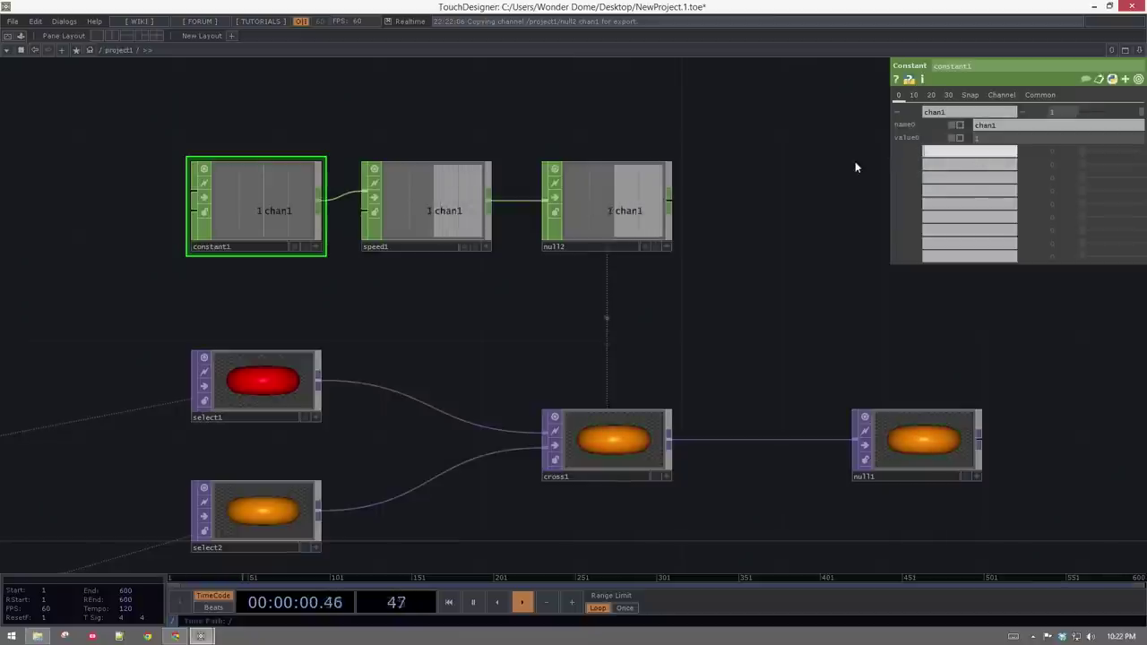
left_click(986, 137)
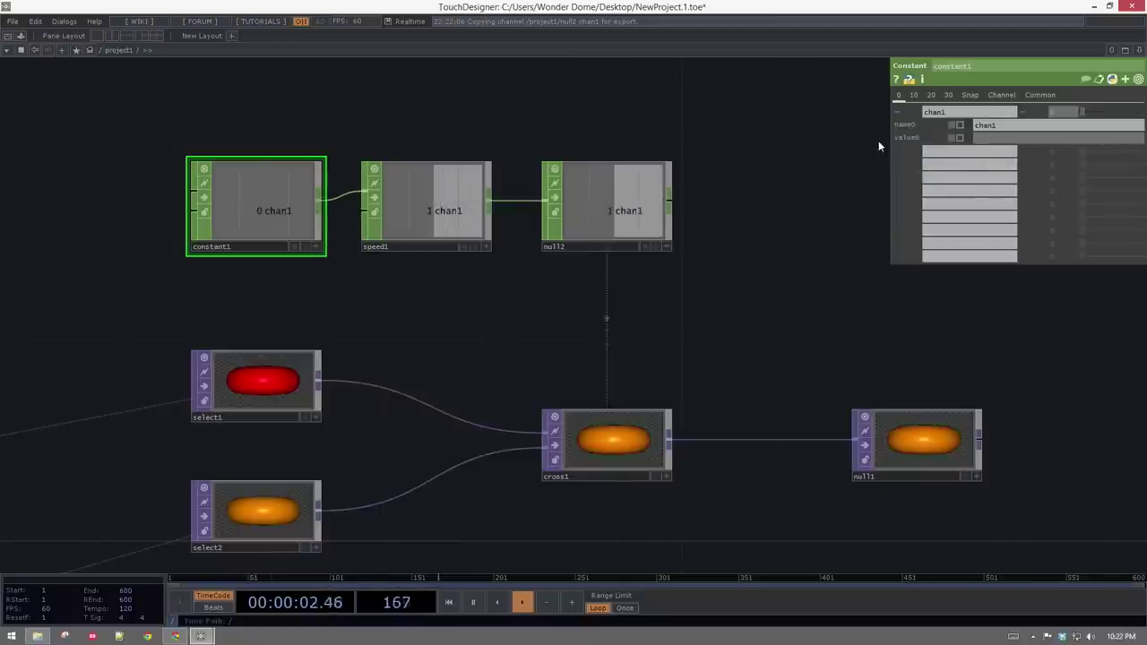
type("-1")
key("Return")
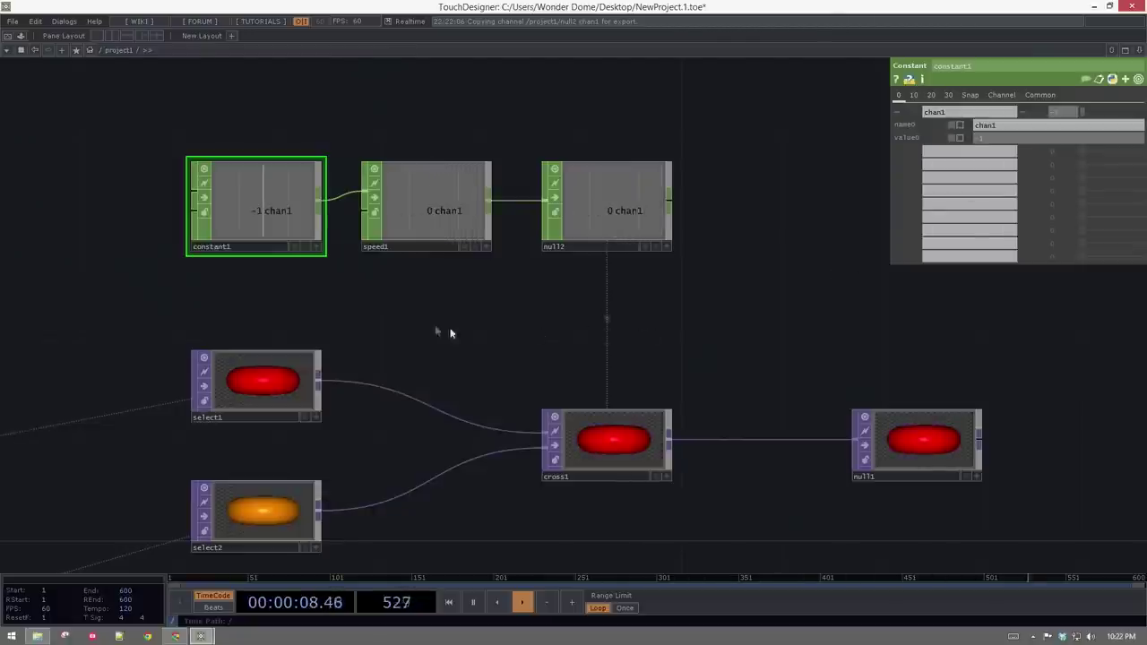
key("h")
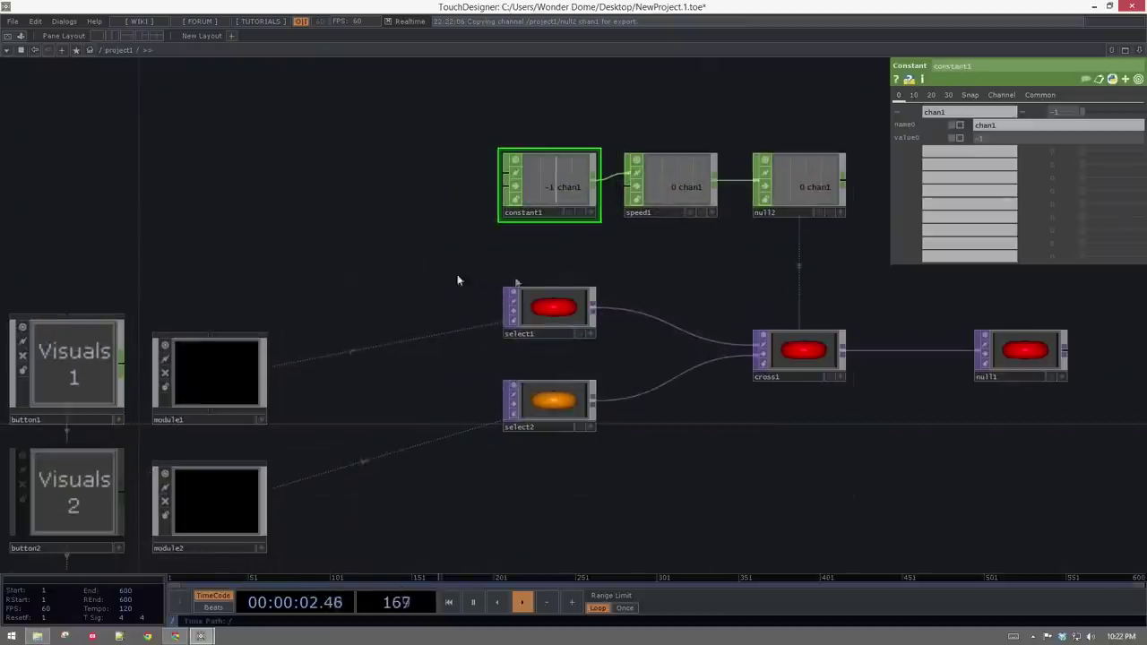
left_click_drag(379, 274, 420, 232)
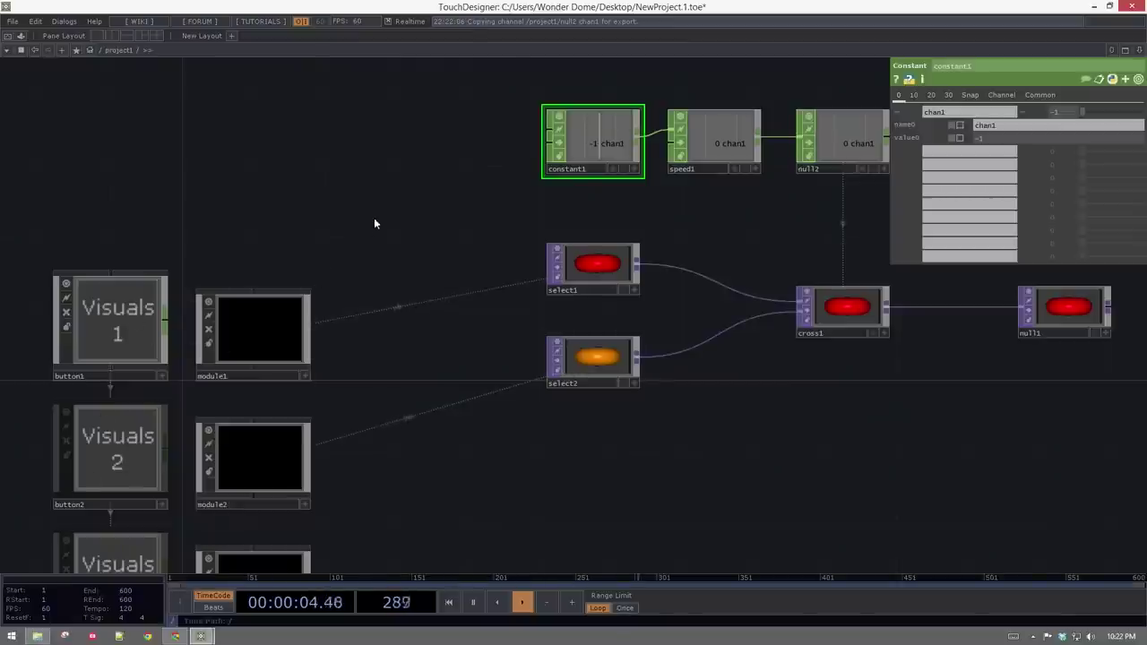
scroll(565, 133, "up", 4)
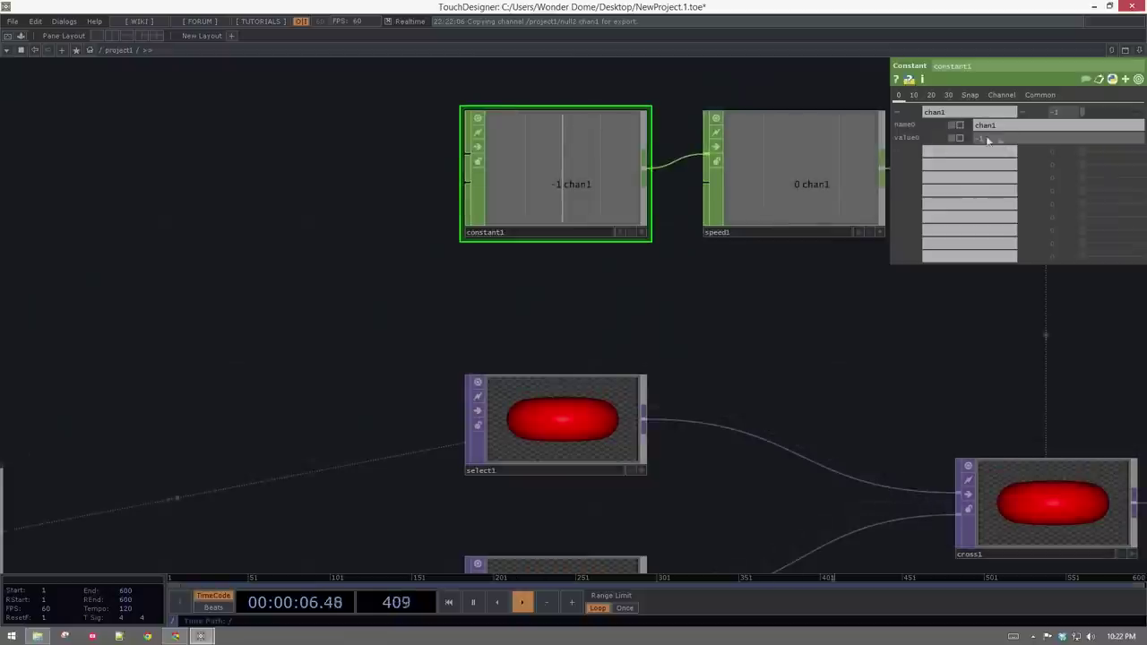
scroll(351, 258, "down", 2)
left_click_drag(63, 394, 277, 377)
scroll(276, 376, "down", 1)
left_click_drag(259, 322, 276, 317)
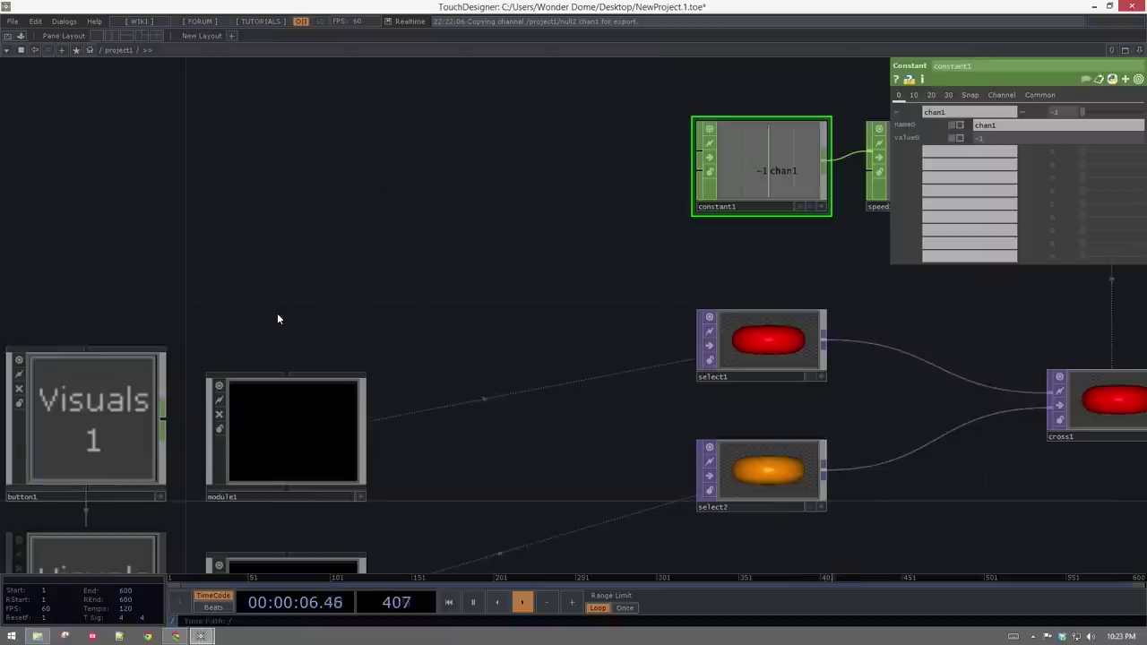
left_click_drag(315, 243, 389, 183)
scroll(382, 230, "down", 3)
left_click_drag(448, 236, 427, 245)
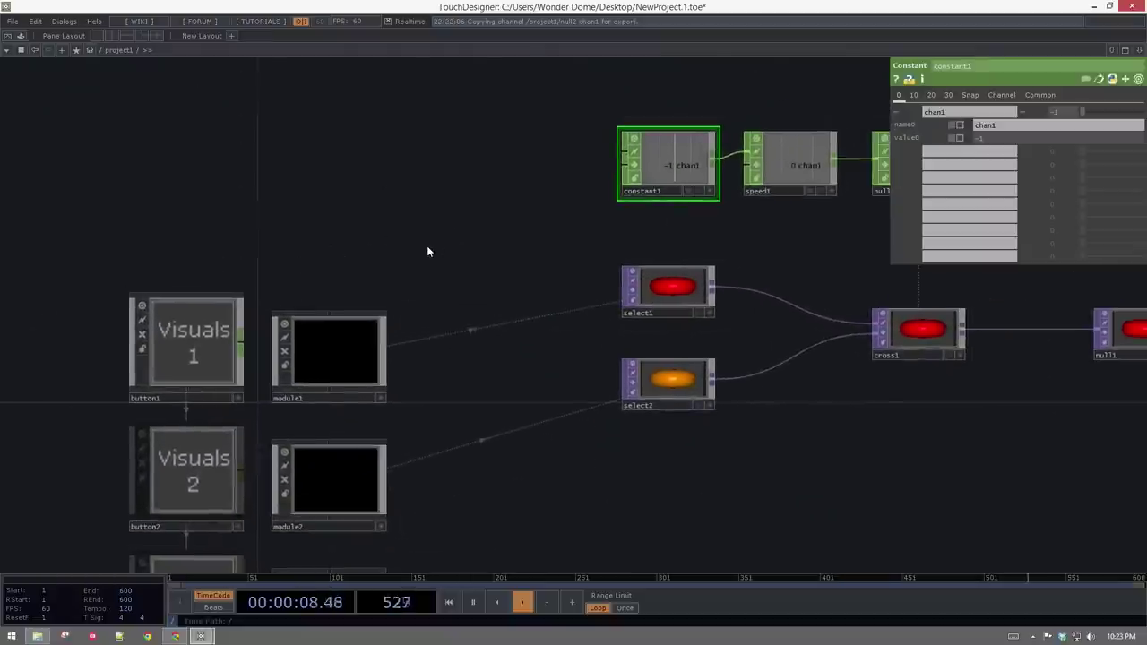
- Enter the button1 component and create a Panel Execute DAT in the empty space beside the bg Text TOP
left_click_drag(211, 288, 335, 236)
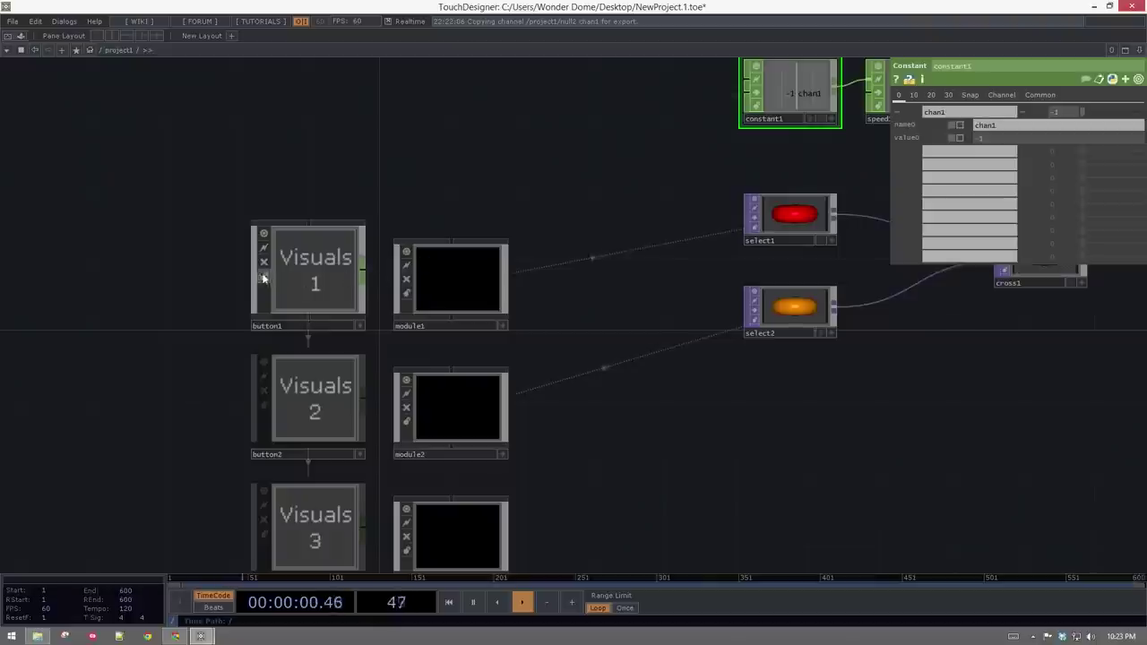
scroll(314, 273, "up", 8)
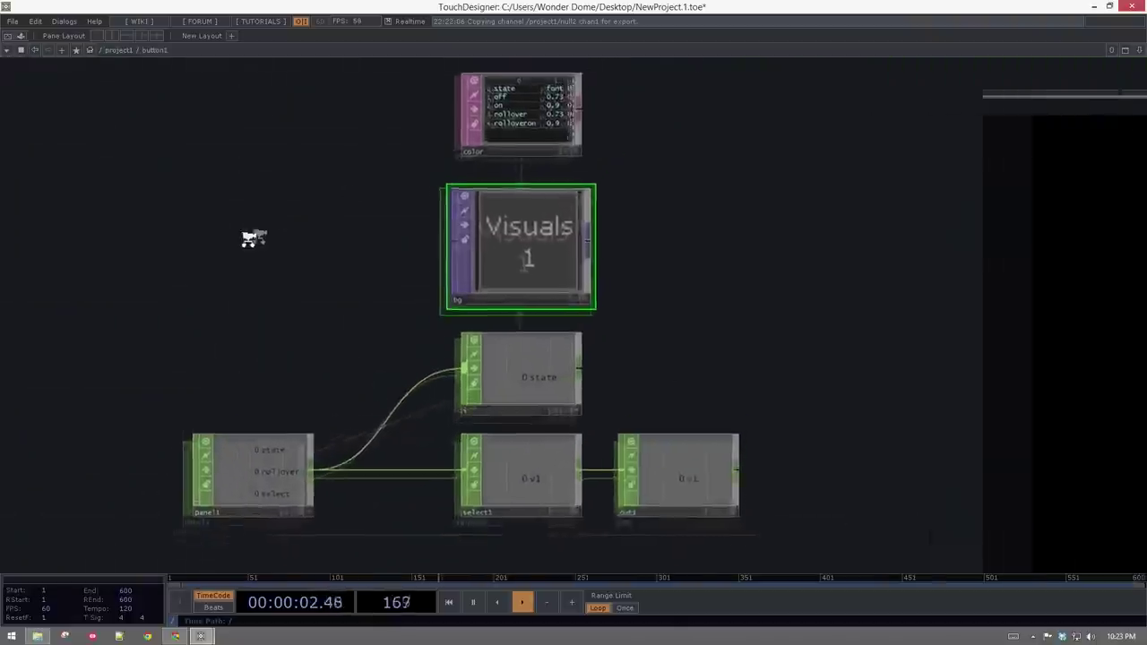
key("Tab")
type("pan")
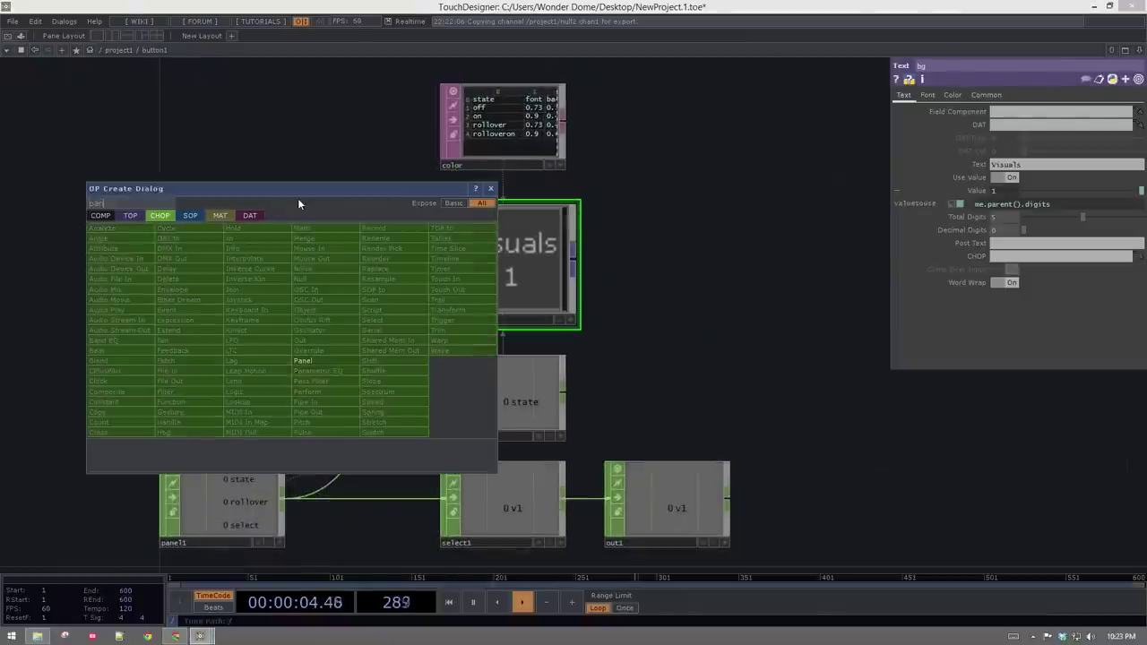
left_click(250, 216)
left_click(187, 319)
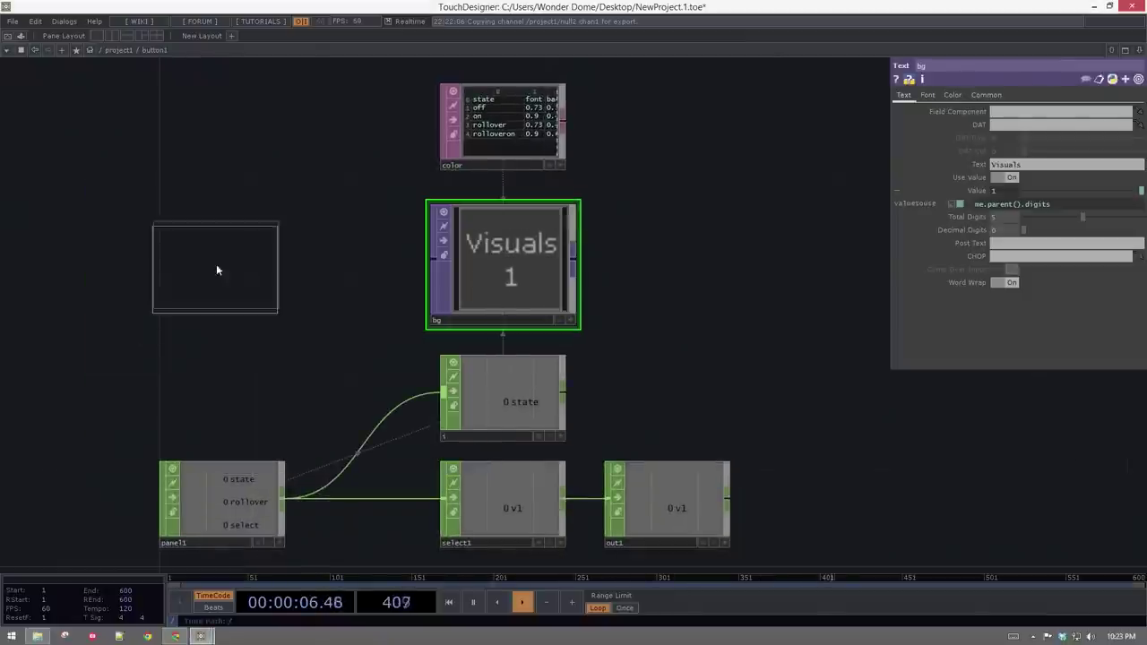
left_click(216, 266)
- Set the Panel Value of the Panel Execute DAT to select
scroll(245, 289, "up", 5)
left_click_drag(351, 276, 433, 290)
scroll(280, 267, "down", 3)
left_click_drag(281, 263, 295, 220)
scroll(350, 236, "up", 2)
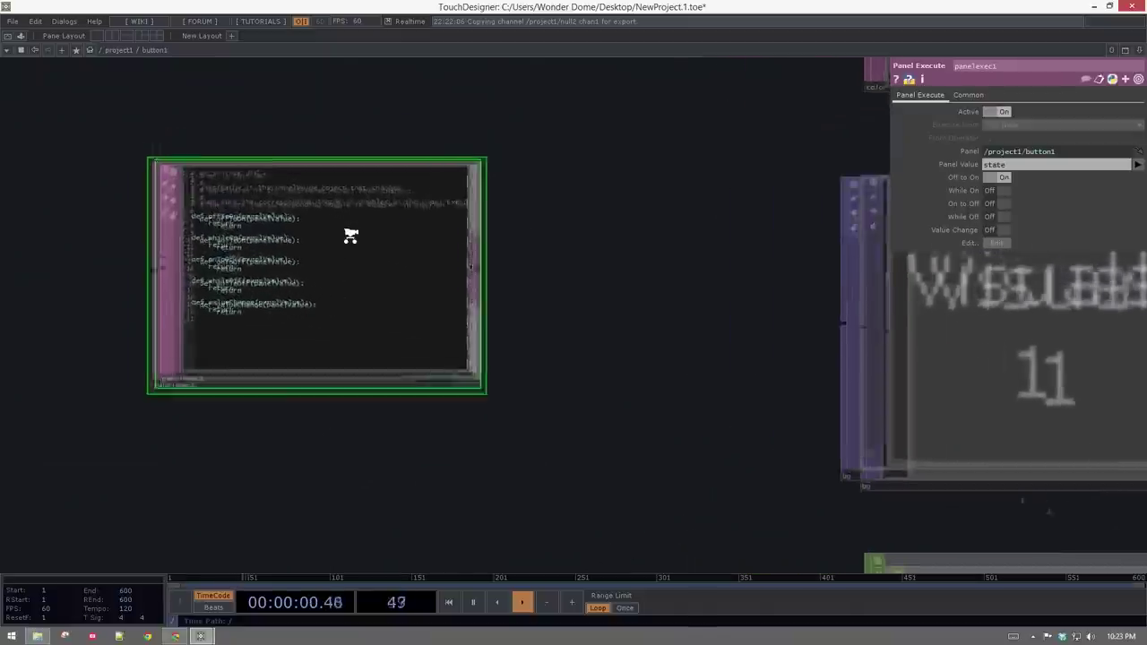
left_click(1013, 167)
type("select")
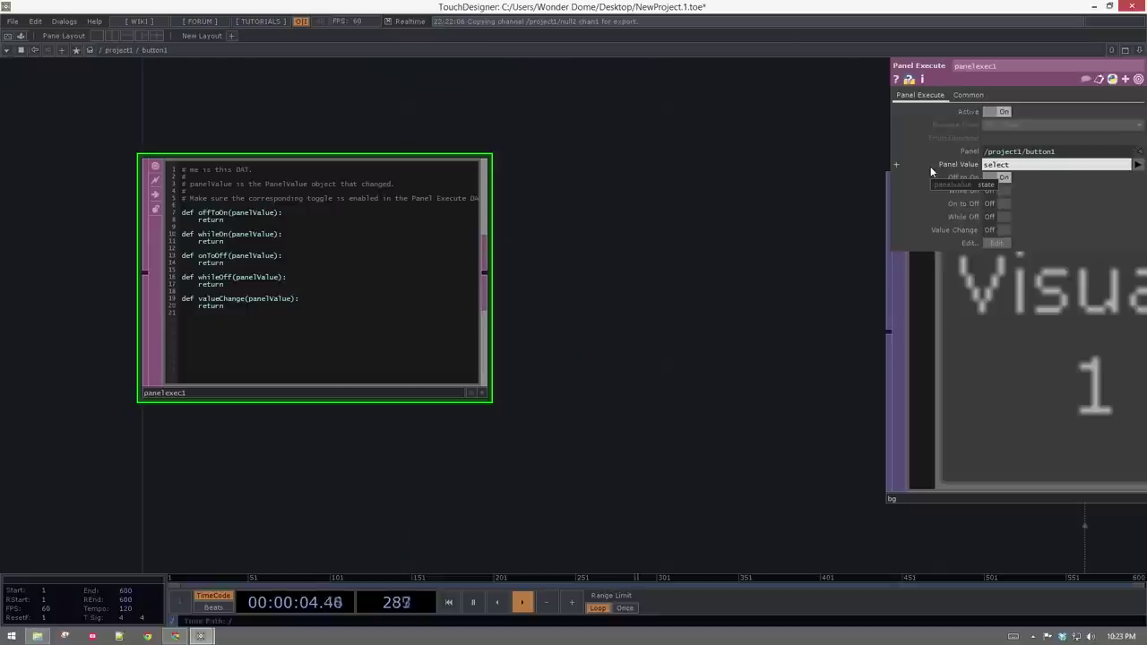
key("Return")
- Make panelexec1's script editable and delete every callback function except offToOn
left_click_drag(807, 202, 882, 208)
scroll(329, 277, "up", 2)
right_click_drag(717, 356, 530, 494)
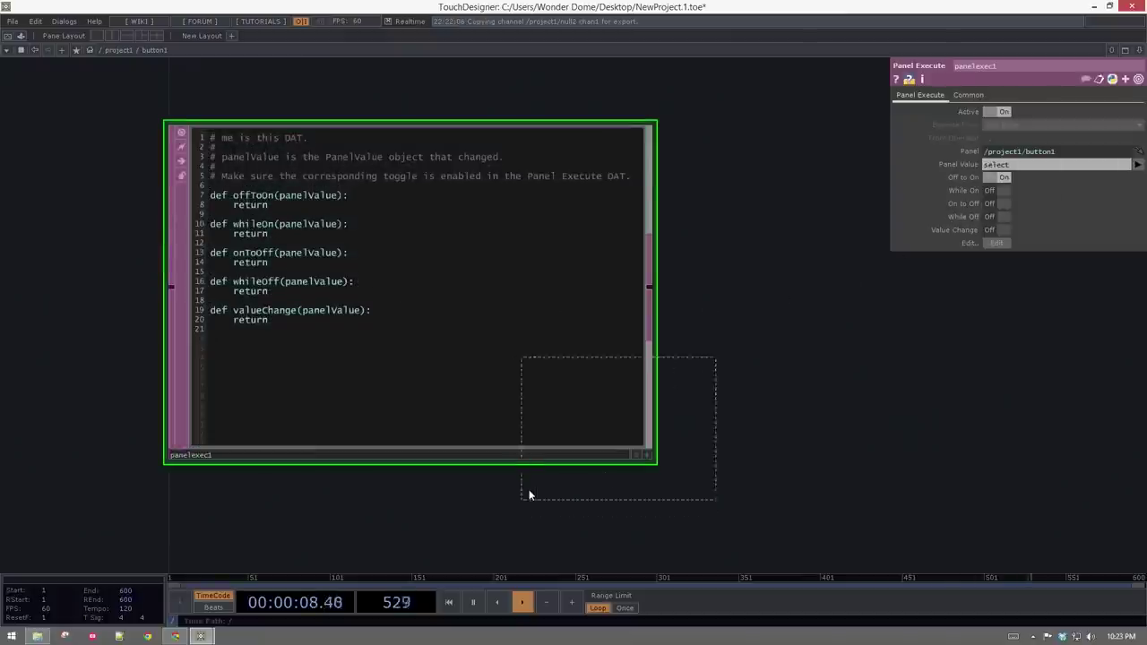
key("a")
mouse_move(277, 360)
left_mouse_down()
mouse_move(171, 292)
mouse_move(167, 205)
left_mouse_up()
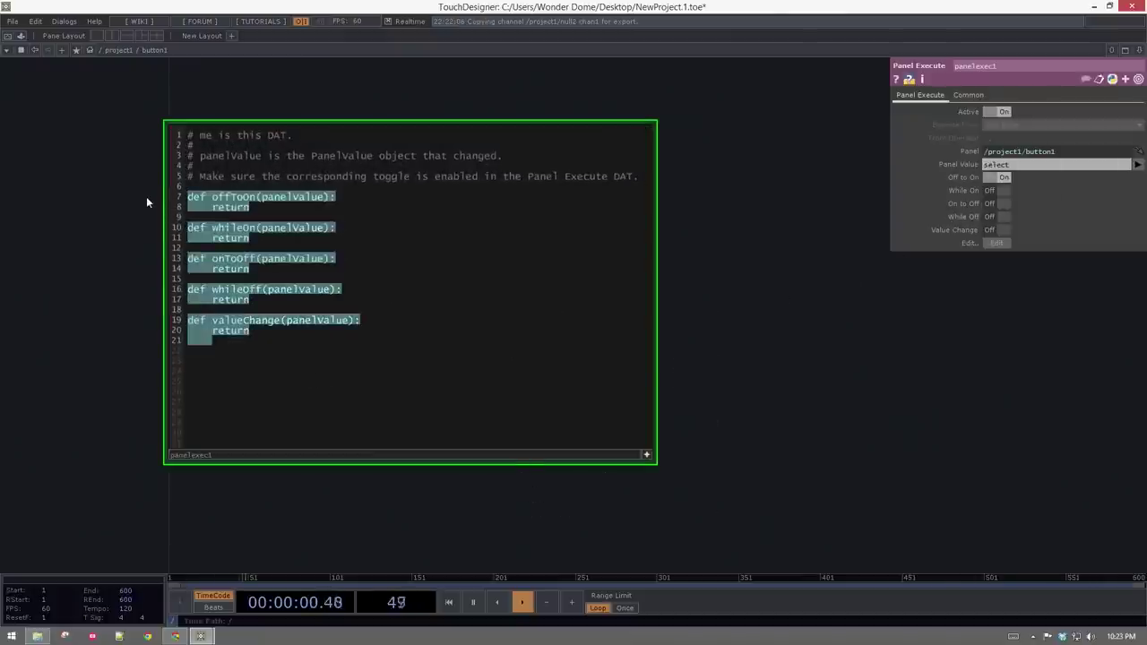
left_click(226, 251)
left_click(260, 336)
left_click_drag(237, 337, 132, 226)
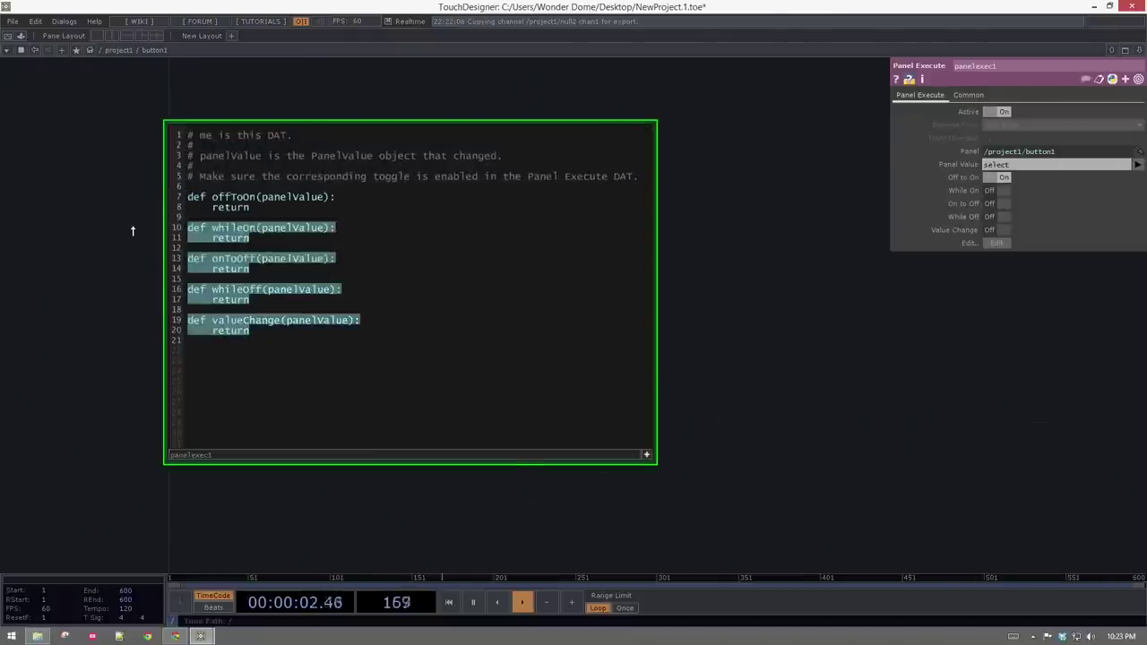
key("BackSpace")
key("Up")
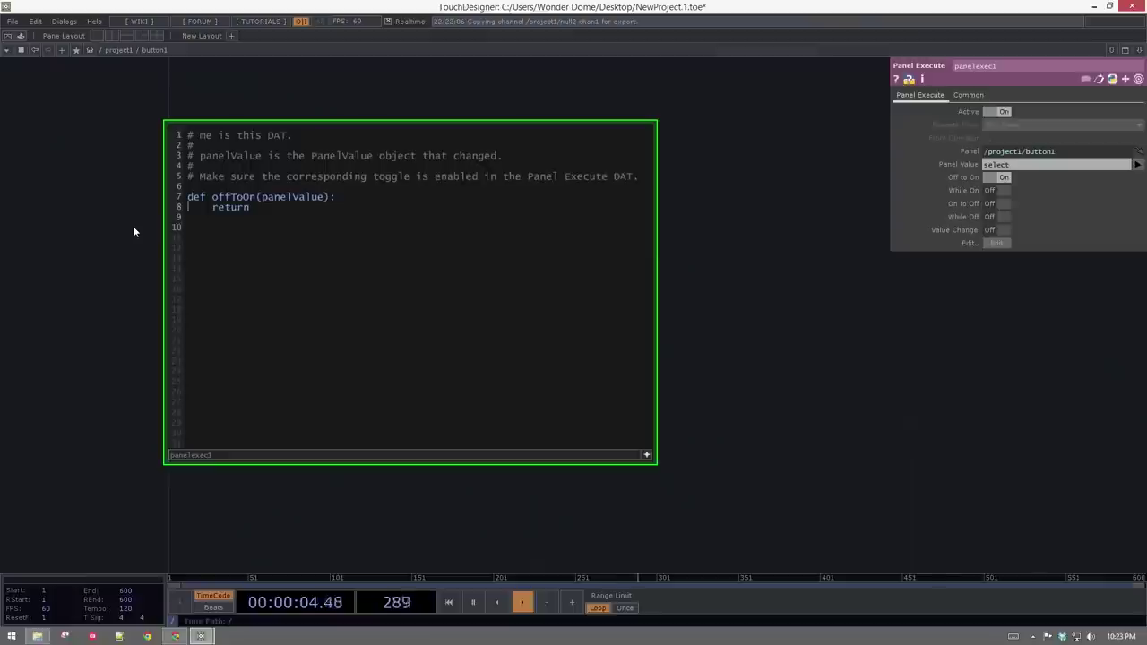
- Insert blank lines above return in offToOn and start two indented variable assignments, s1 = and s2 =
key("Return")
key("Return")
key("Return")
key("Return")
key("Return")
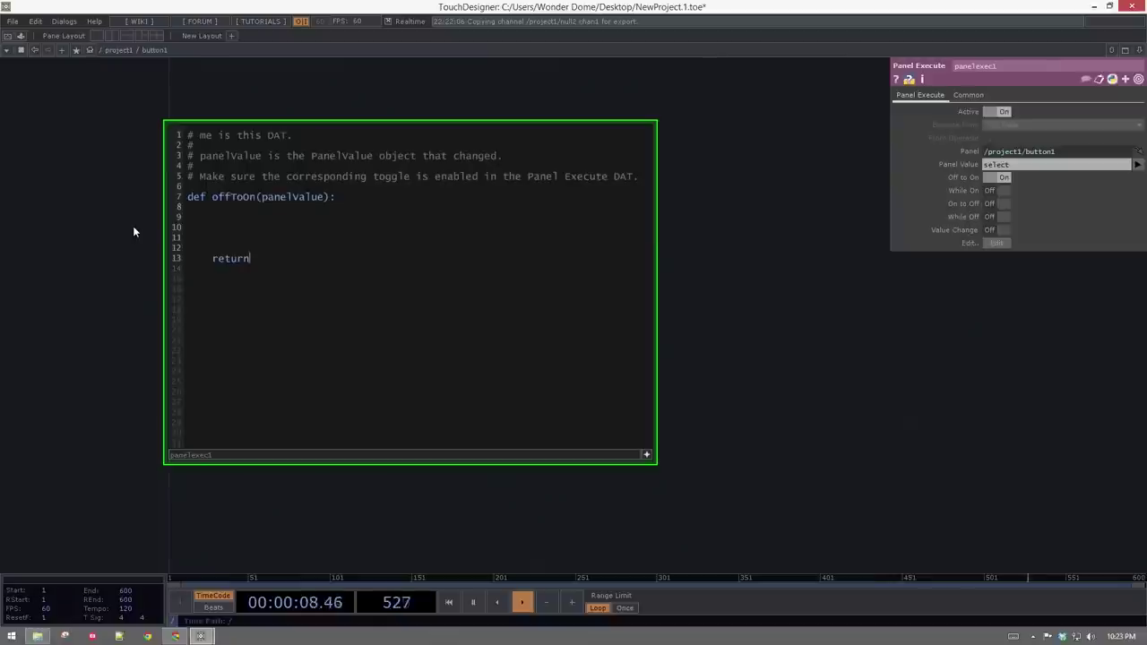
left_click(227, 211)
key("Down")
key("Tab")
type("s1 =")
key("Return")
type("s2 -")
key("BackSpace")
key("BackSpace")
type("=")
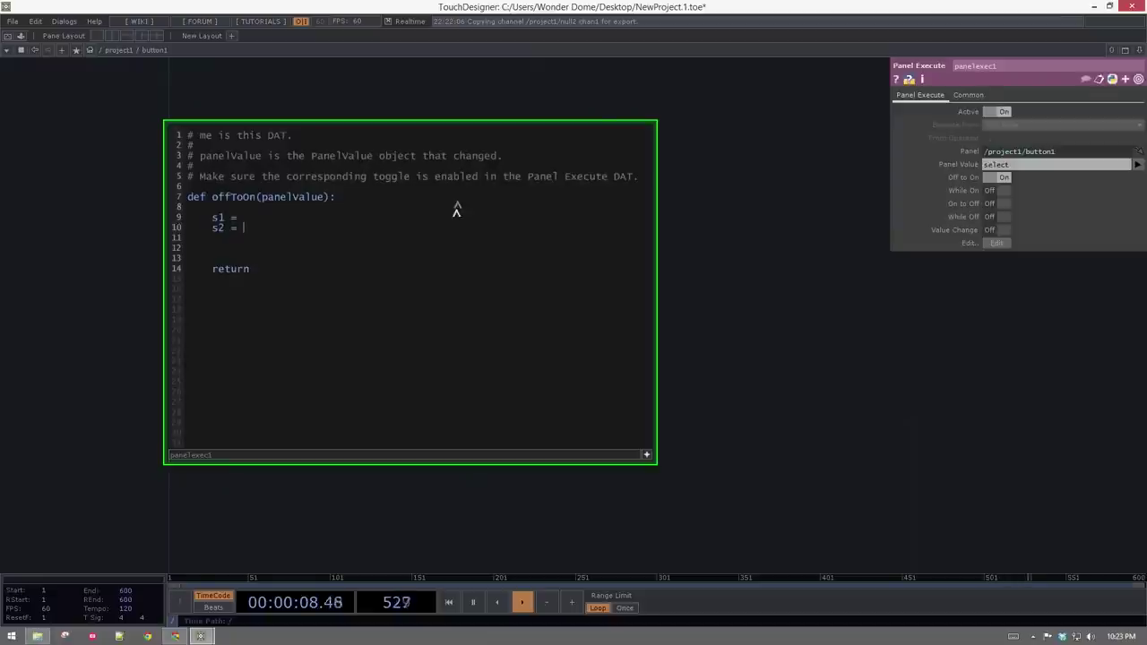
- Split the workspace into two side-by-side panes and show the project1 network around select1, select2 and constant1 in the second one
left_click(114, 37)
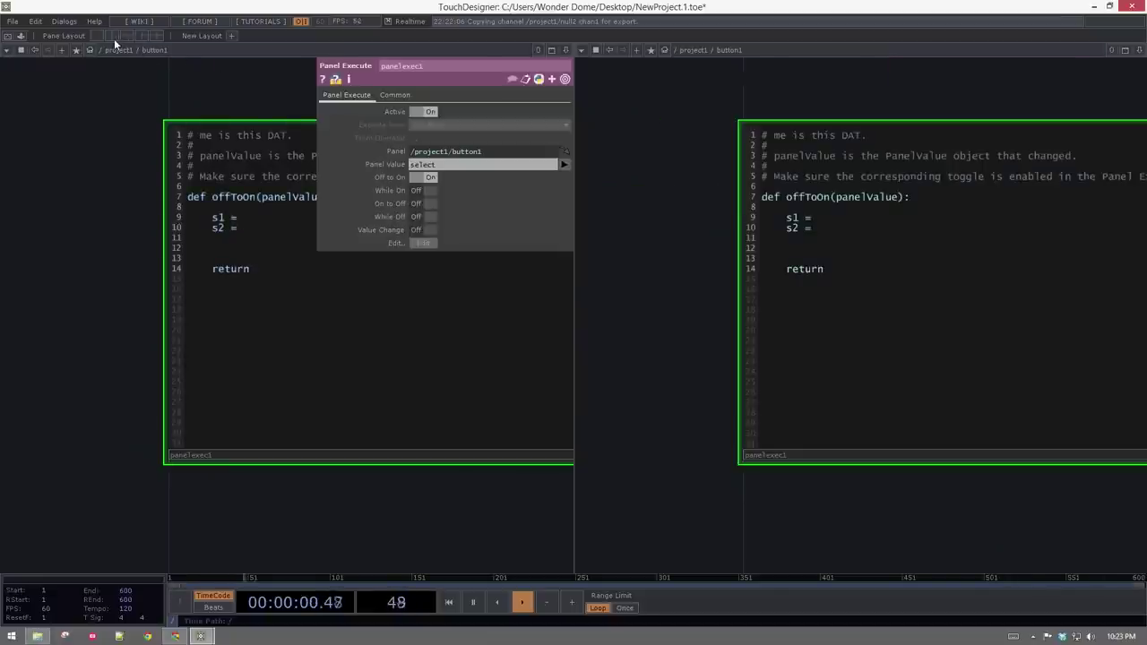
left_click_drag(414, 518, 273, 523)
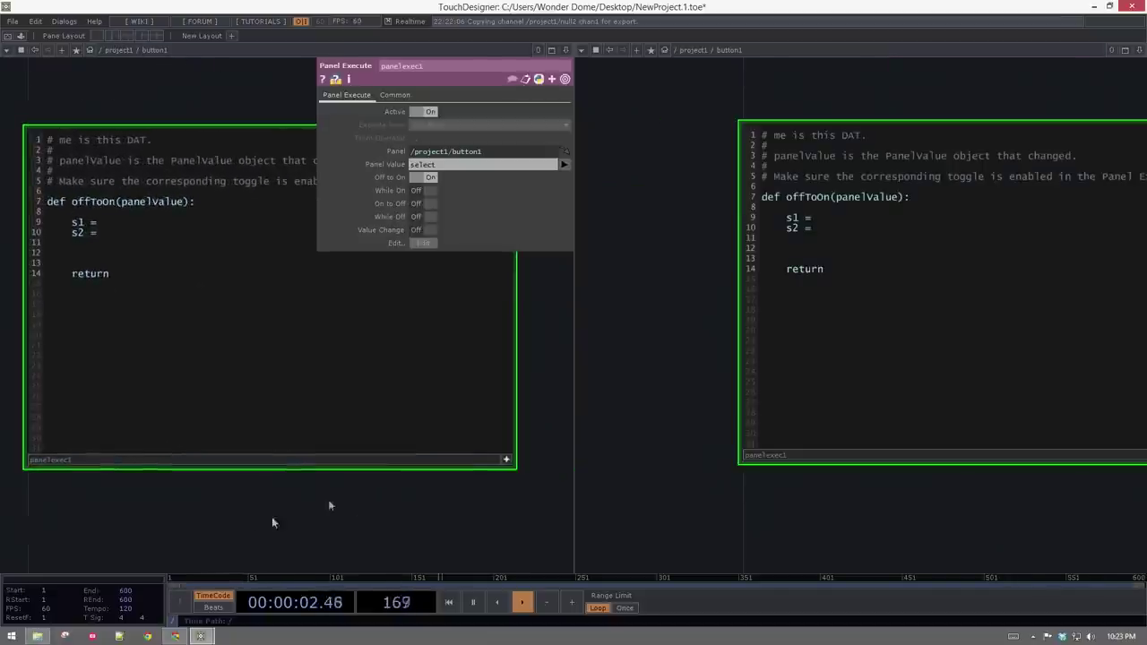
scroll(707, 444, "down", 10)
key("u")
left_click_drag(826, 442, 560, 421)
scroll(1074, 461, "down", 3)
left_click_drag(1088, 459, 872, 452)
left_click_drag(990, 421, 857, 415)
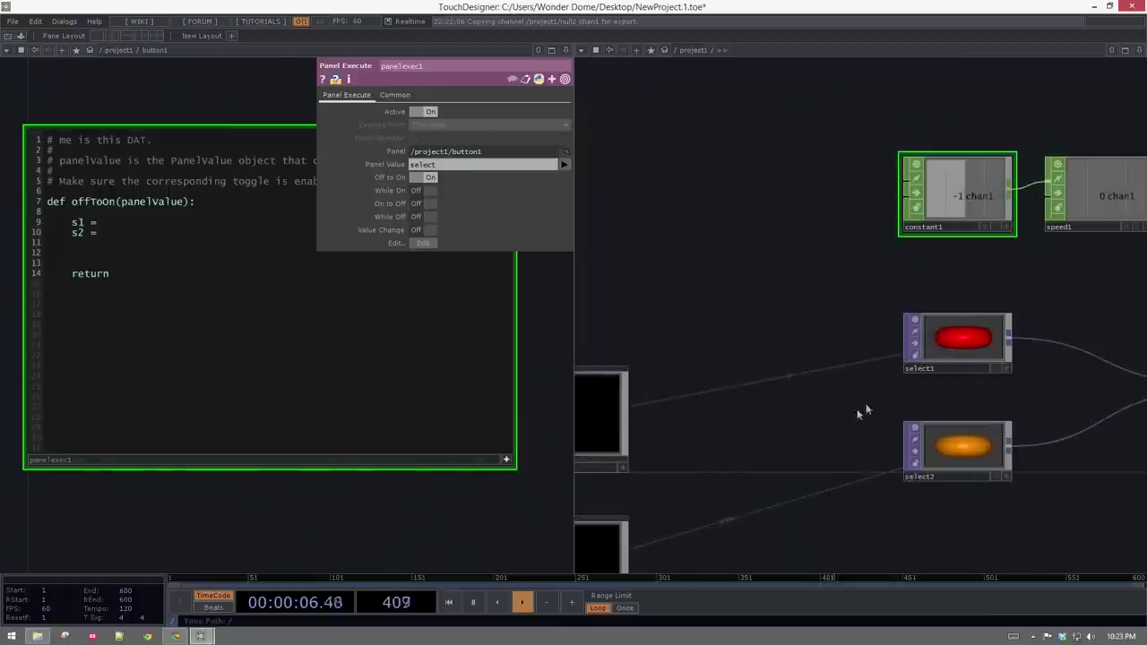
left_click_drag(978, 399, 921, 346)
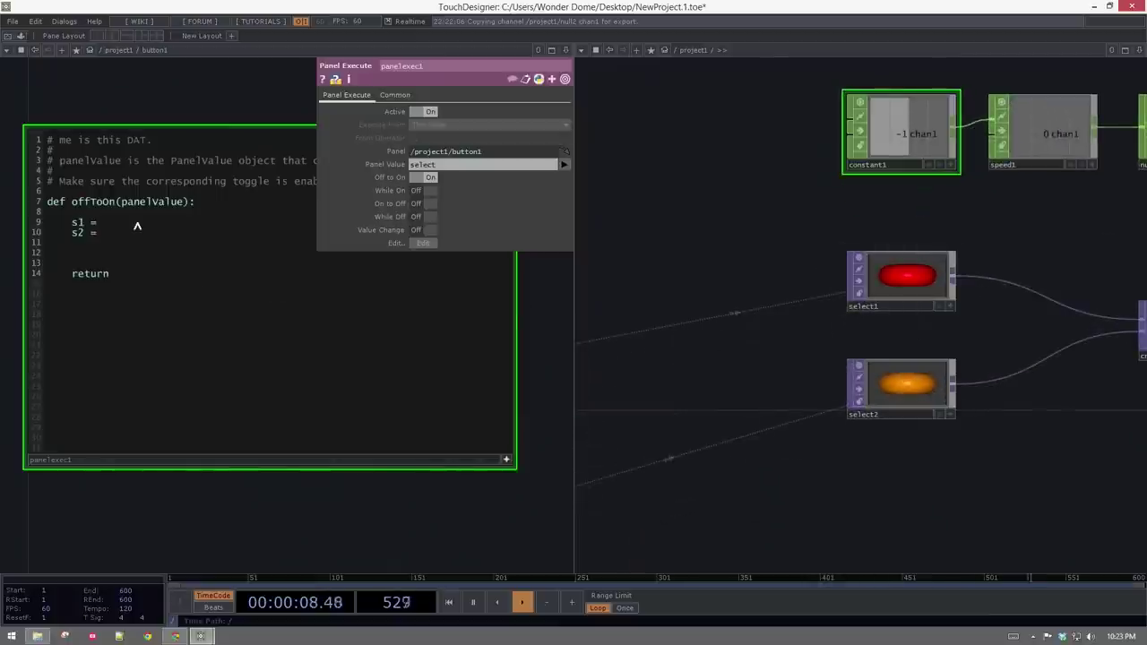
- Complete the s1 assignment in offToOn with op('../select1')
type("op()")
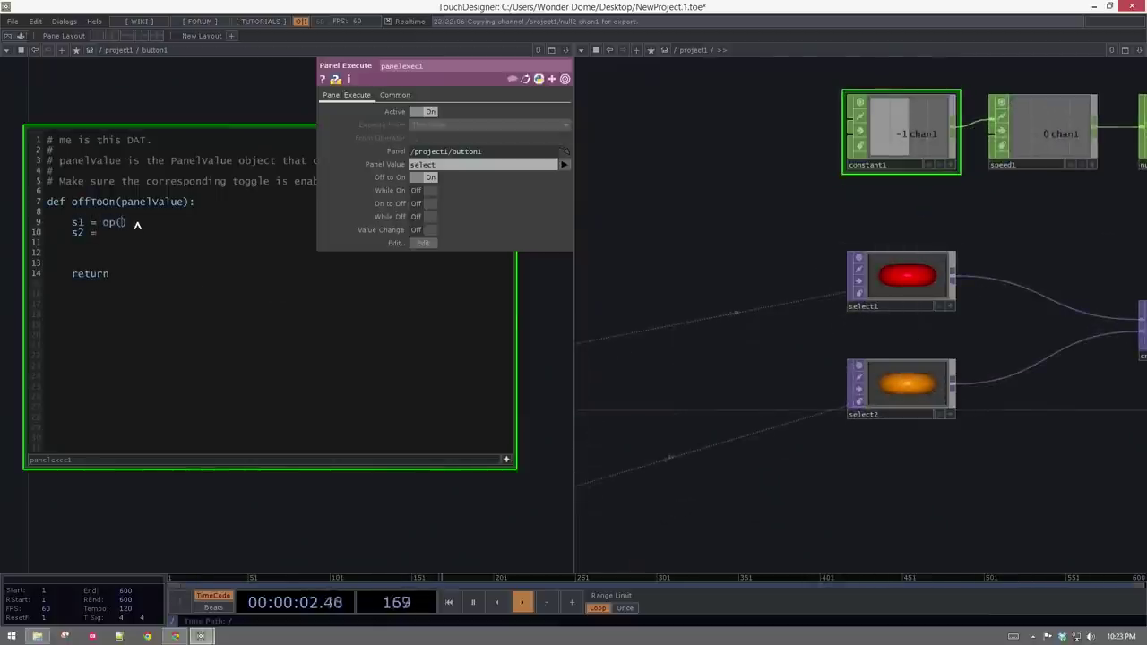
type("''")
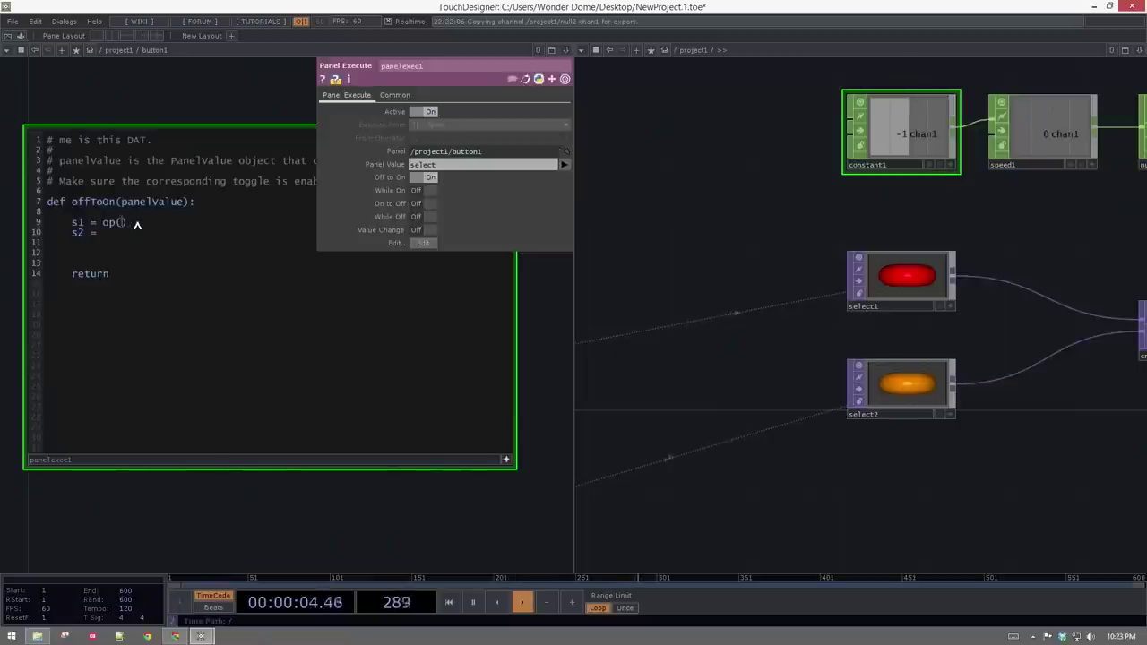
type("./select1'")
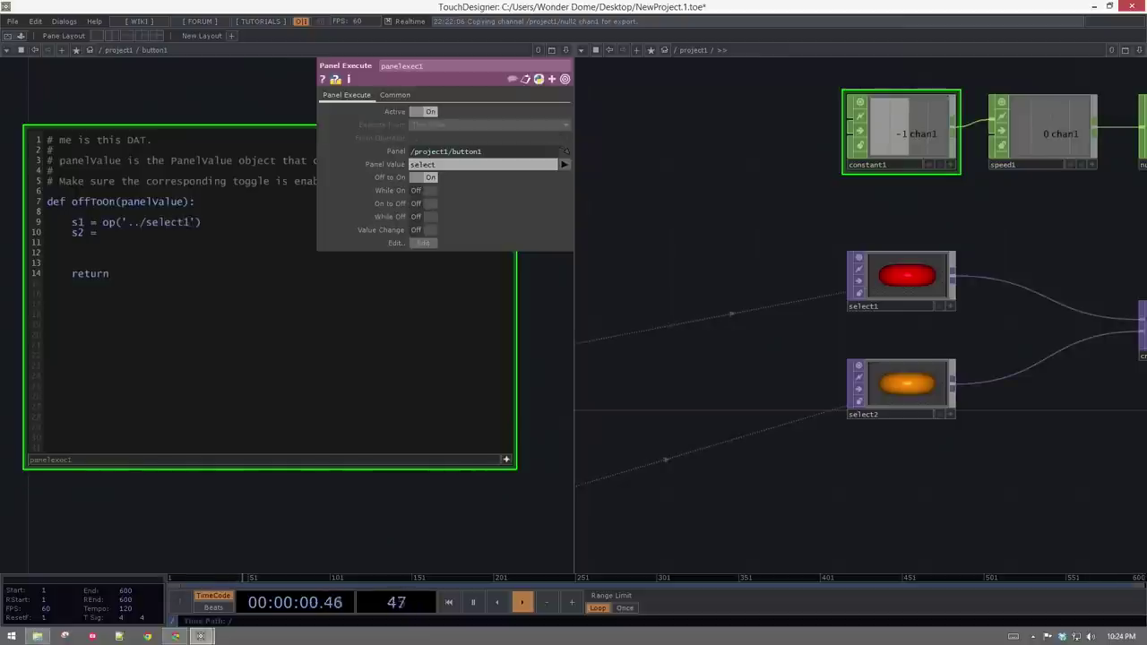
- Copy the s1 operator reference to the s2 line and change it to op('../select2')
left_click_drag(205, 223, 99, 227)
key("ctrl+c")
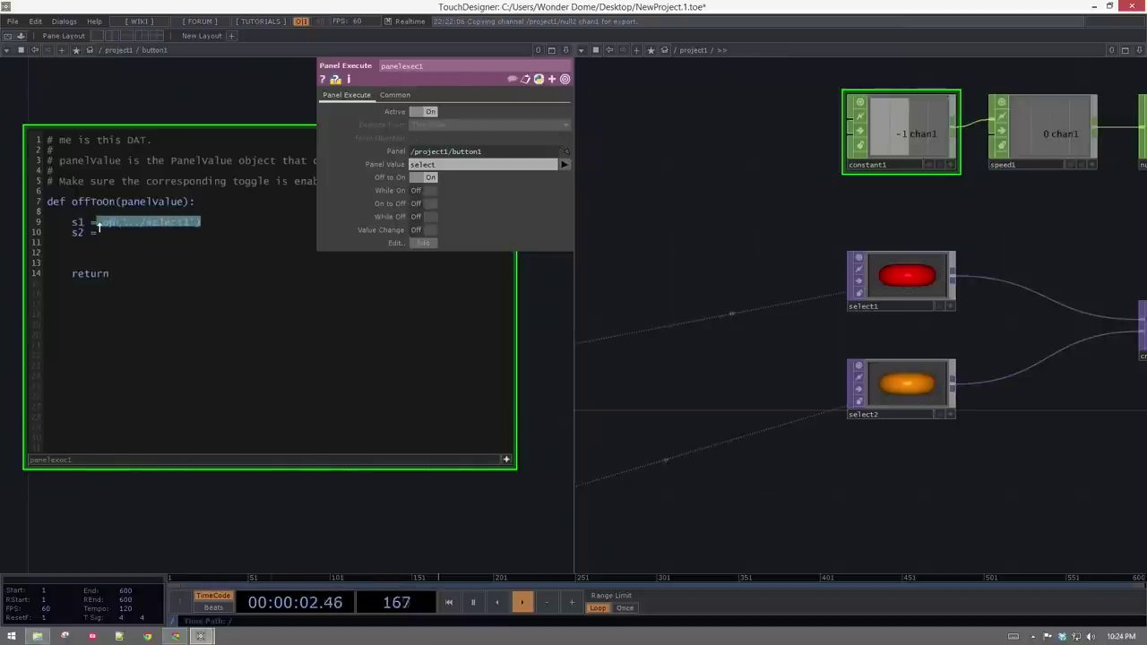
left_click(106, 244)
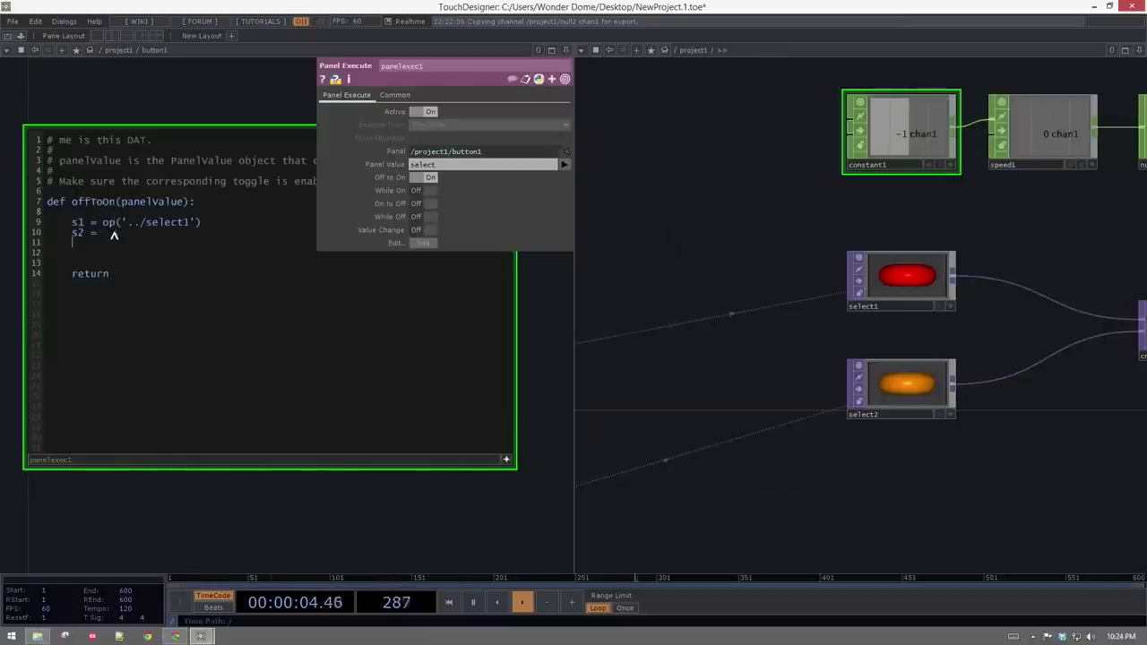
key("ctrl+v")
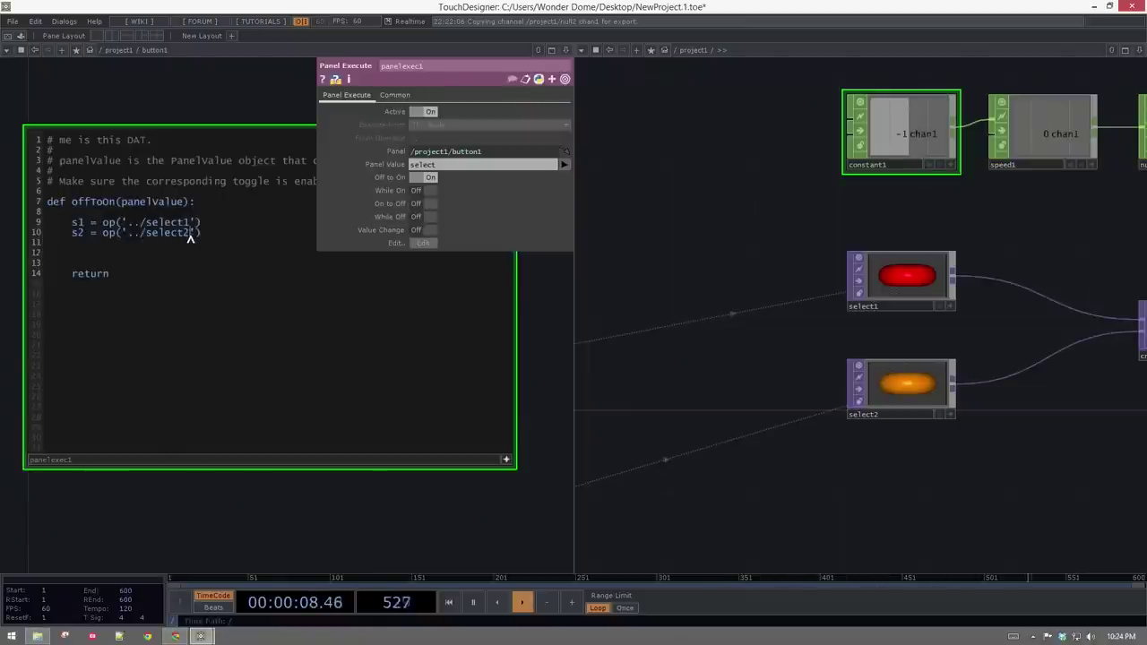
- Add a third variable line below s2 reading trans = op('../constant1')
key("Return")
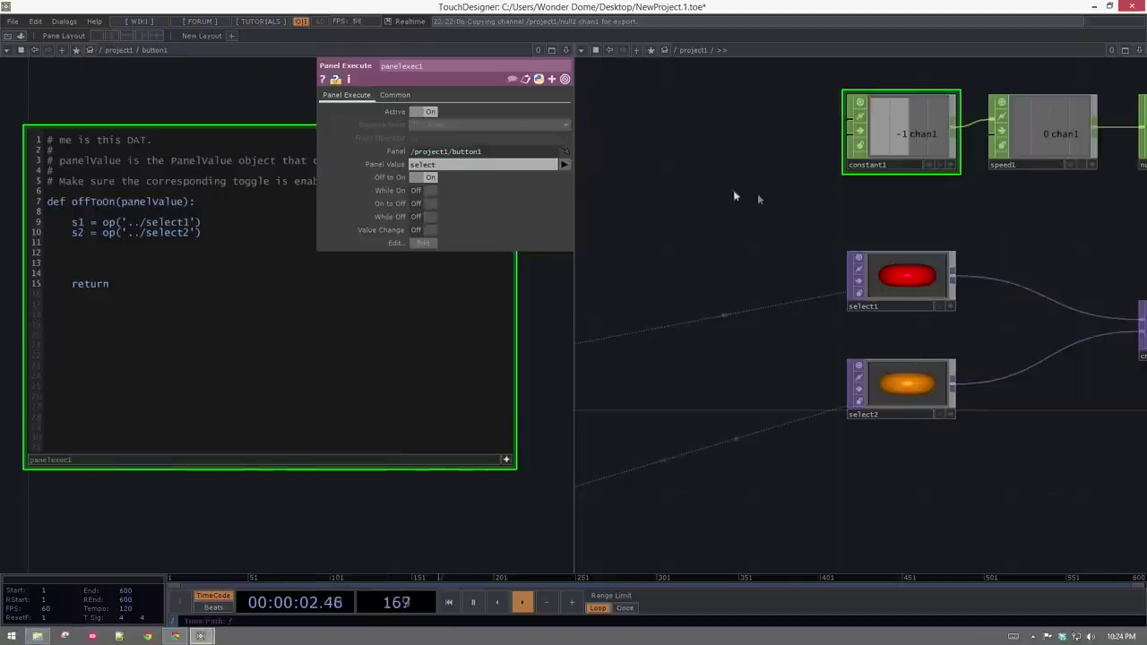
left_click_drag(757, 197, 714, 229)
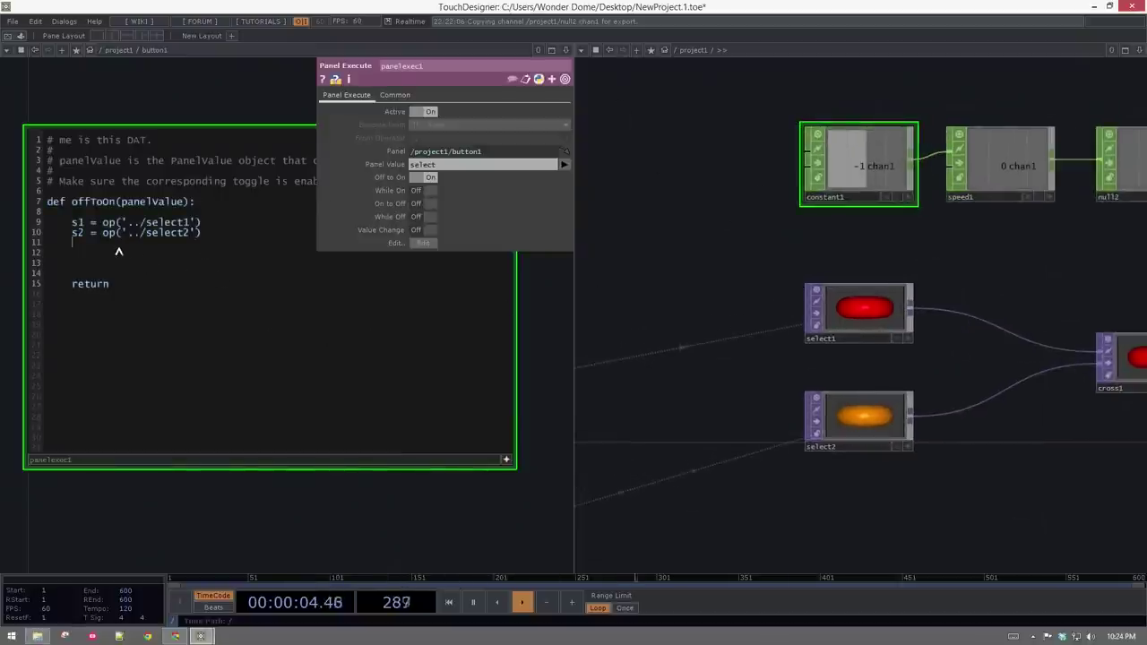
type("trans =")
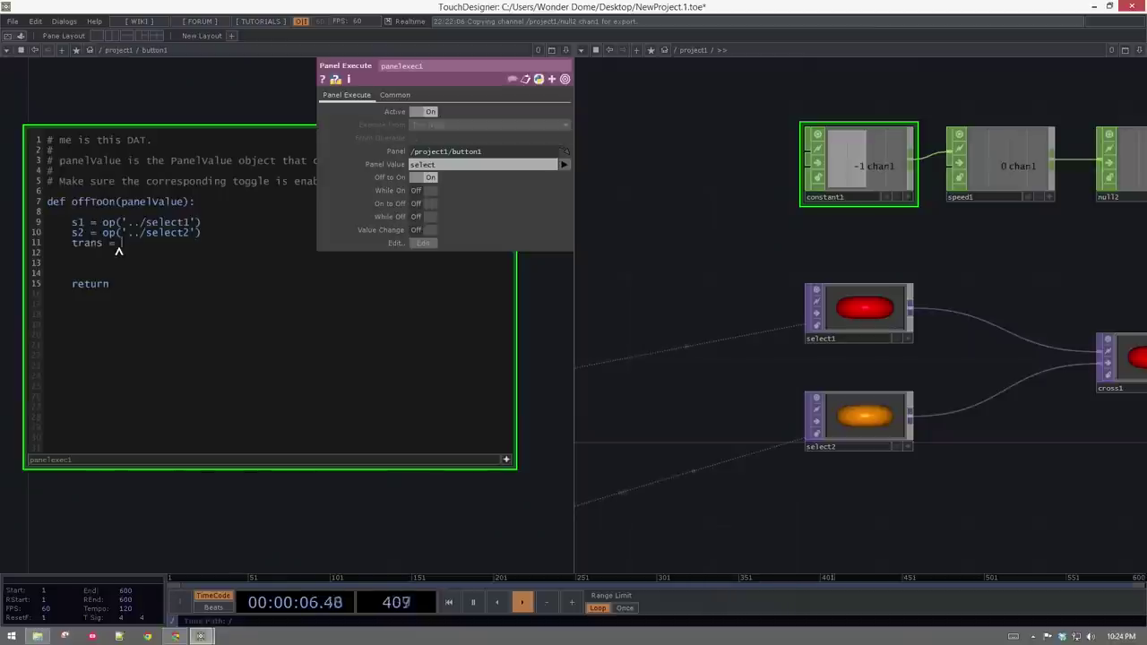
type("op")
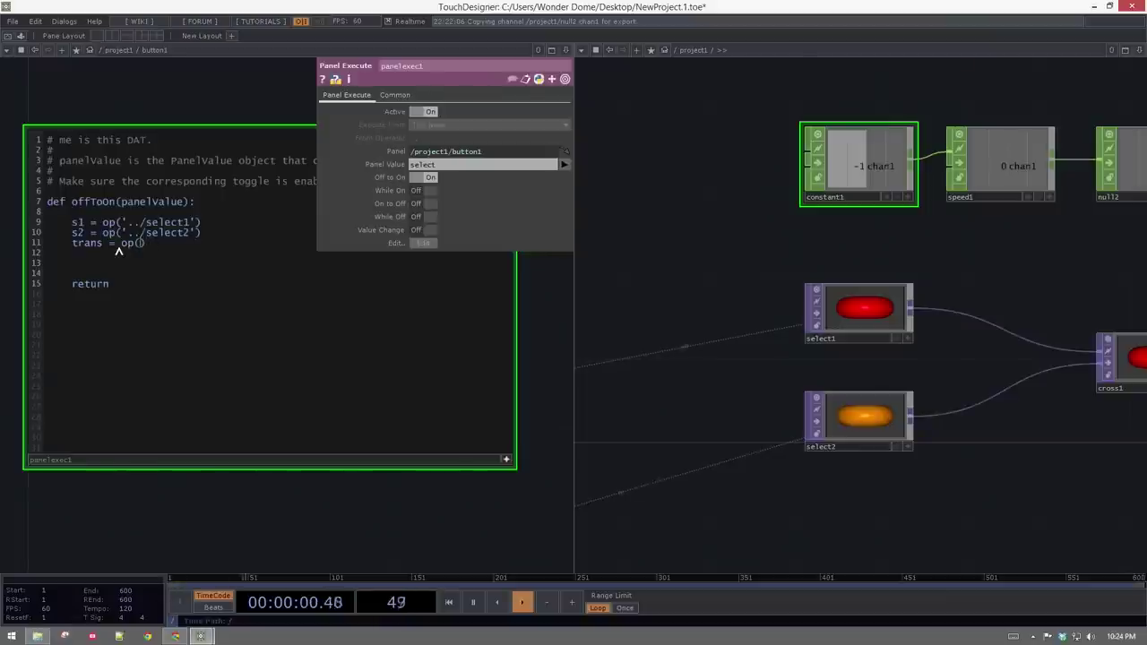
type("('../constant1")
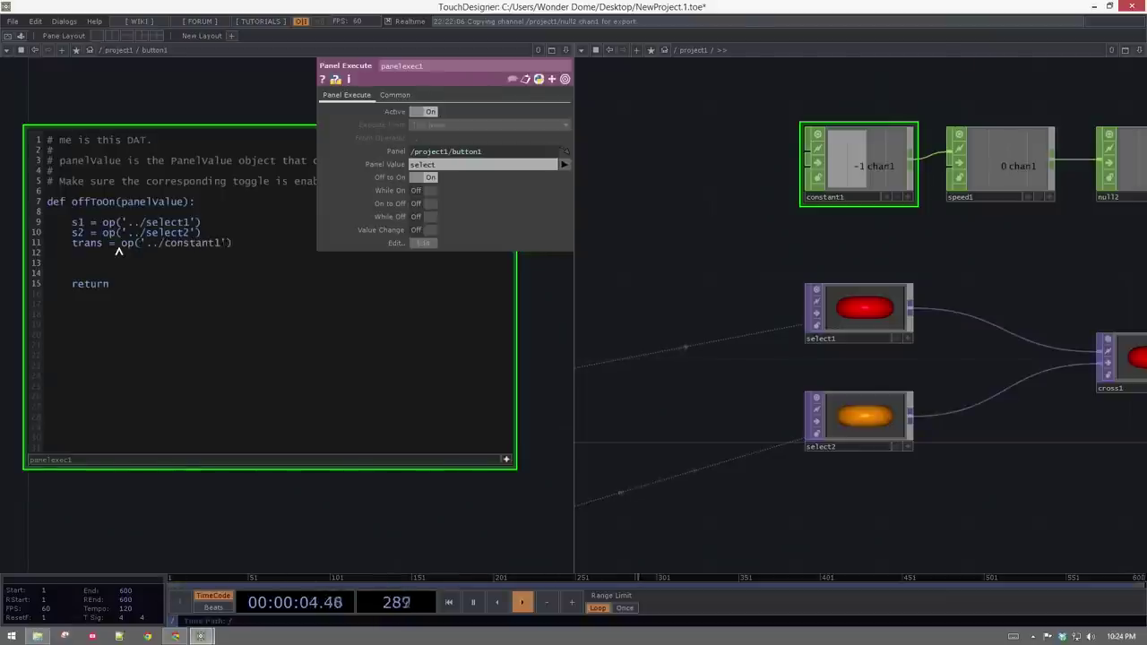
- Examine how select1, select2 and cross1 connect to the constant1 chain and to the visuals modules in the project1 network
left_click_drag(941, 262, 878, 259)
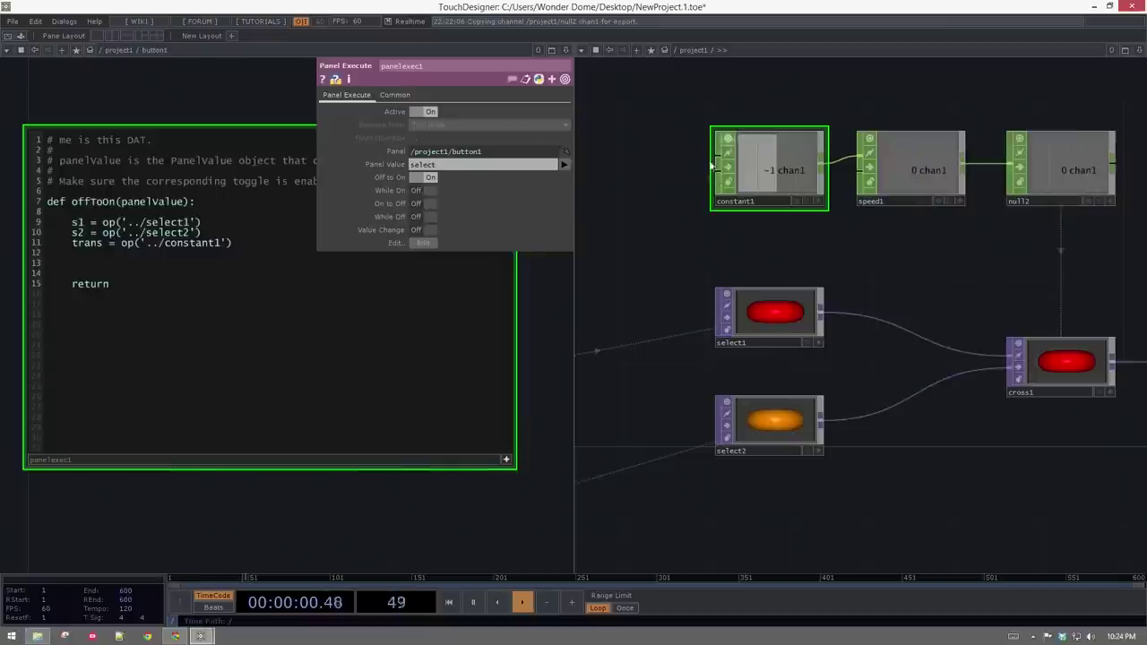
left_click(249, 265)
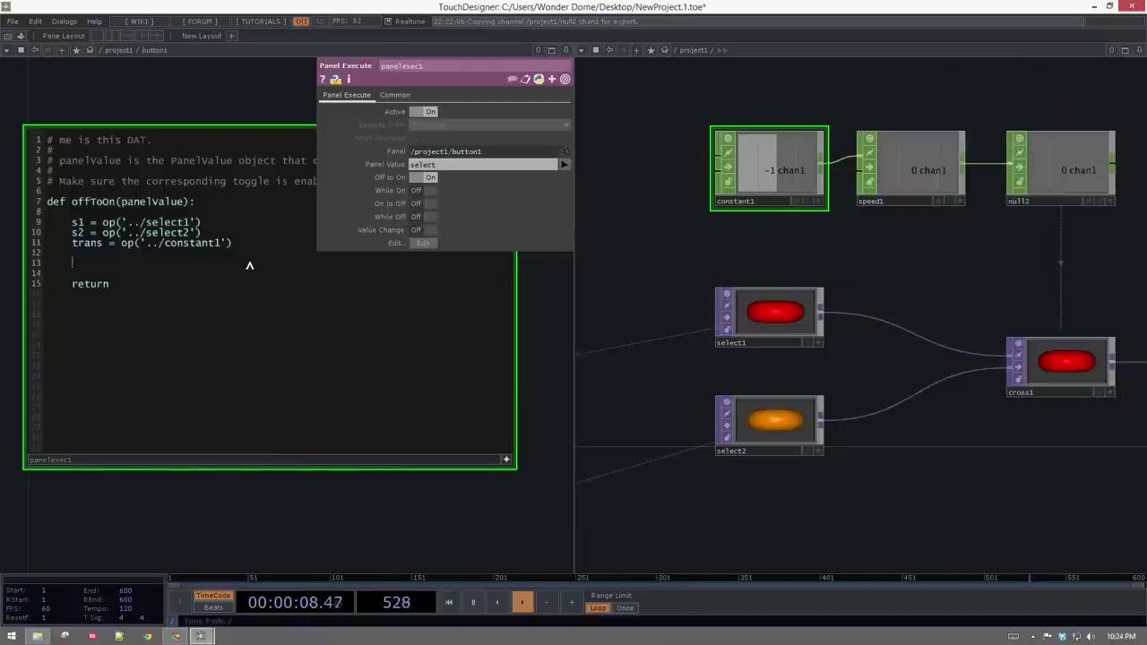
scroll(709, 256, "down", 3)
left_click_drag(760, 346, 825, 308)
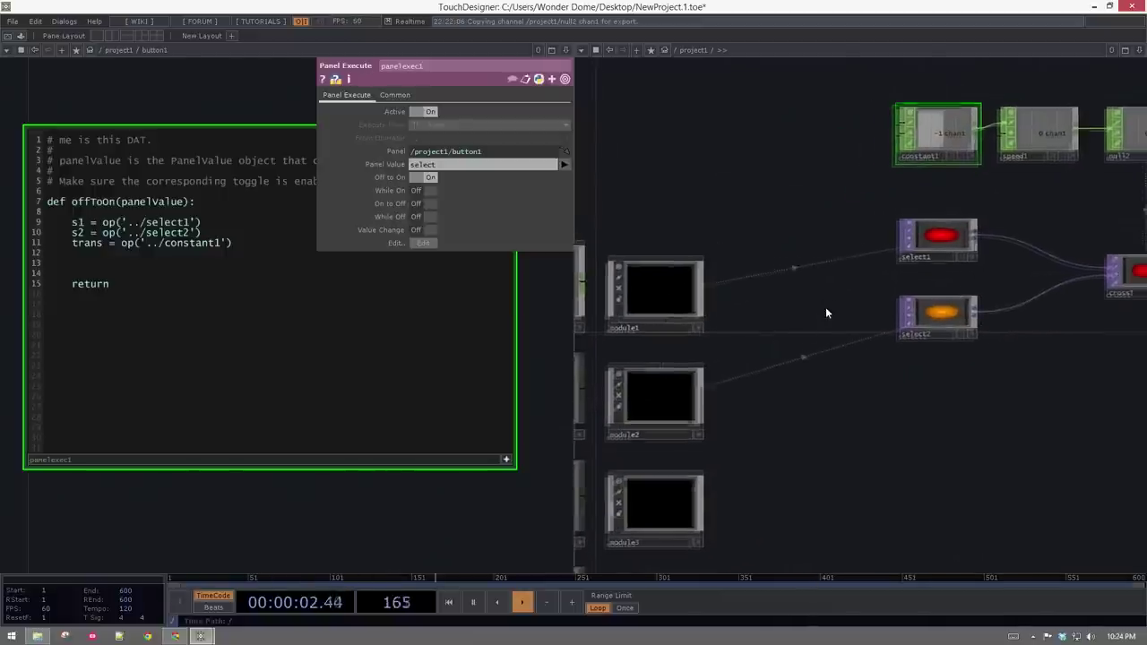
scroll(826, 309, "down", 3)
left_click_drag(882, 363, 932, 310)
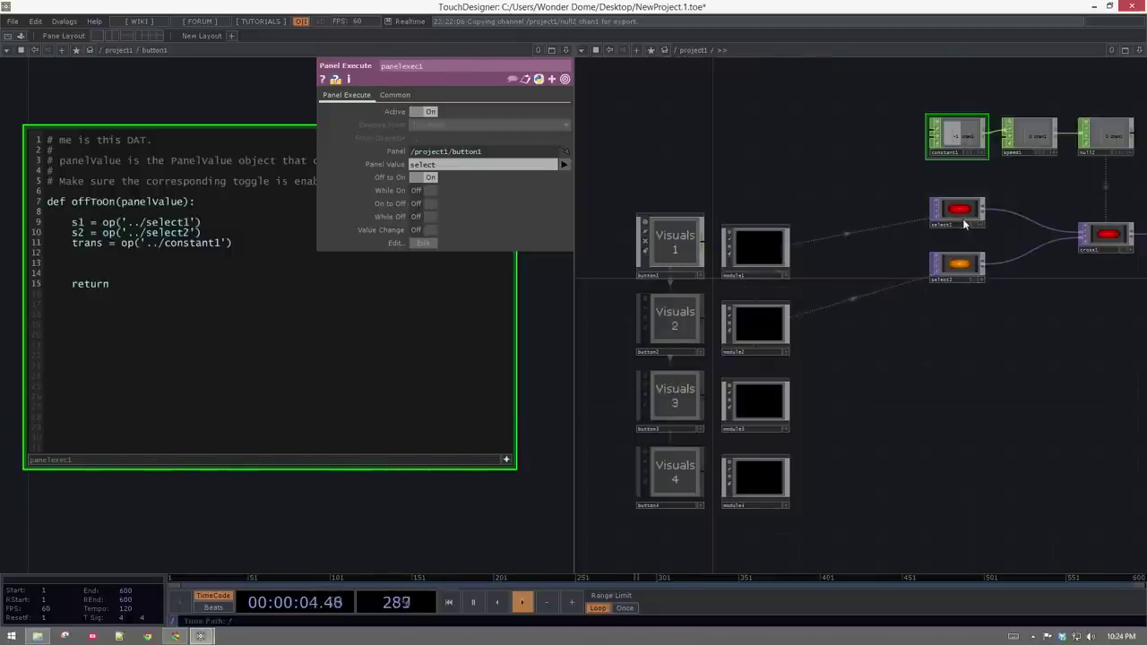
left_click_drag(1094, 365, 991, 396)
scroll(978, 294, "up", 5)
left_click_drag(1077, 367, 1002, 396)
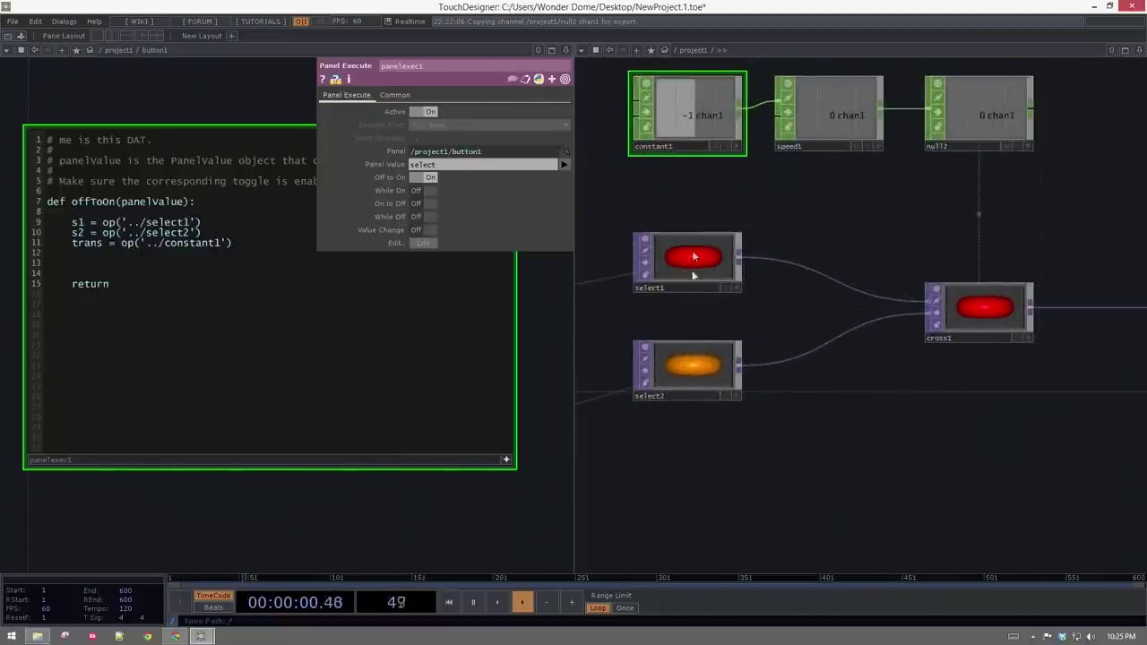
left_click_drag(989, 423, 915, 422)
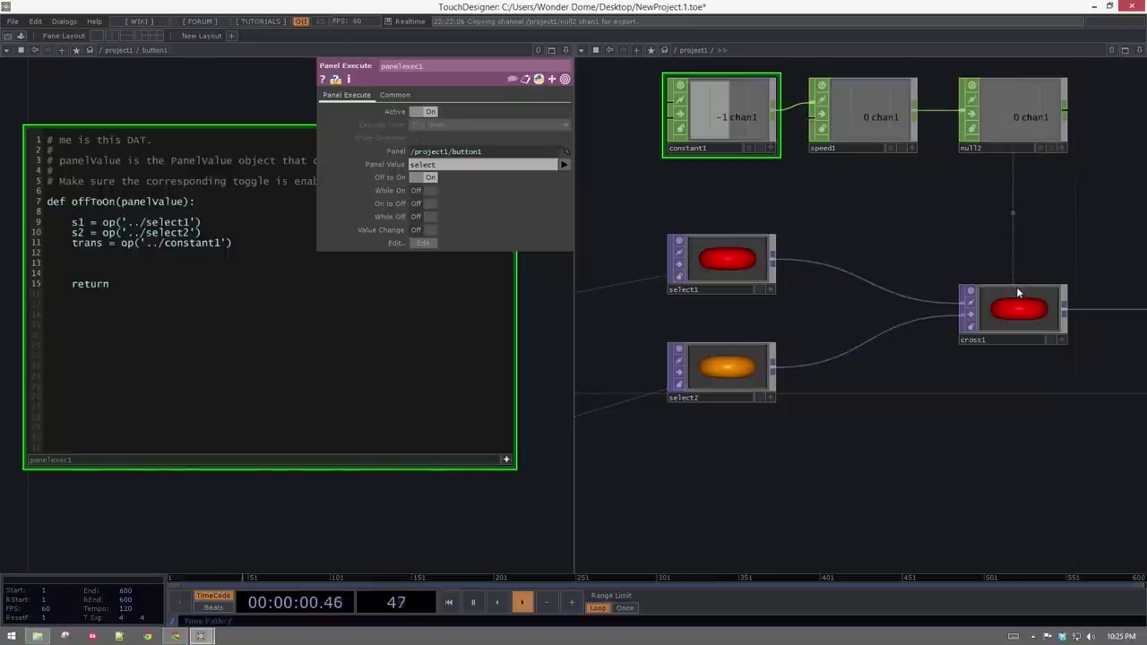
scroll(863, 430, "down", 5)
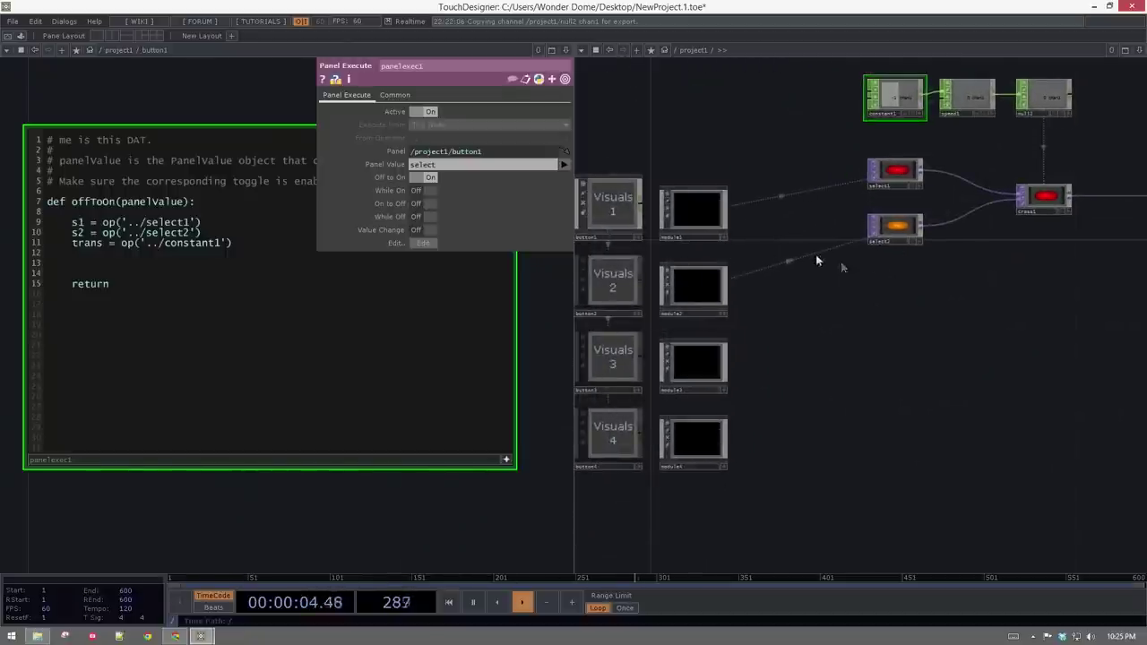
scroll(816, 260, "up", 5)
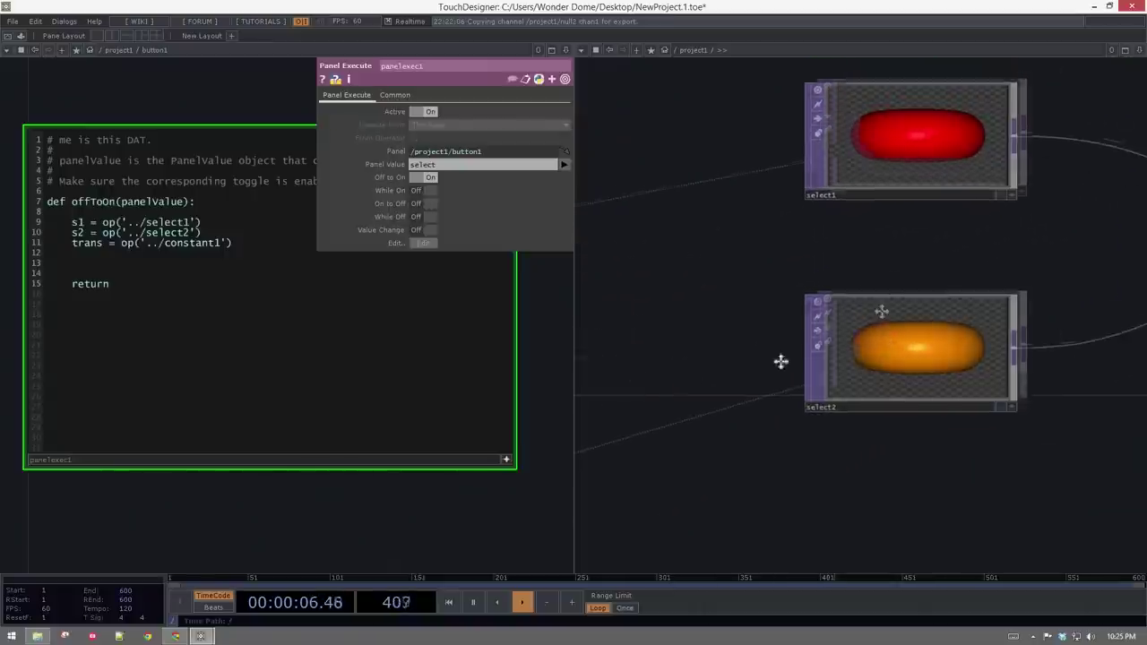
scroll(780, 361, "down", 5)
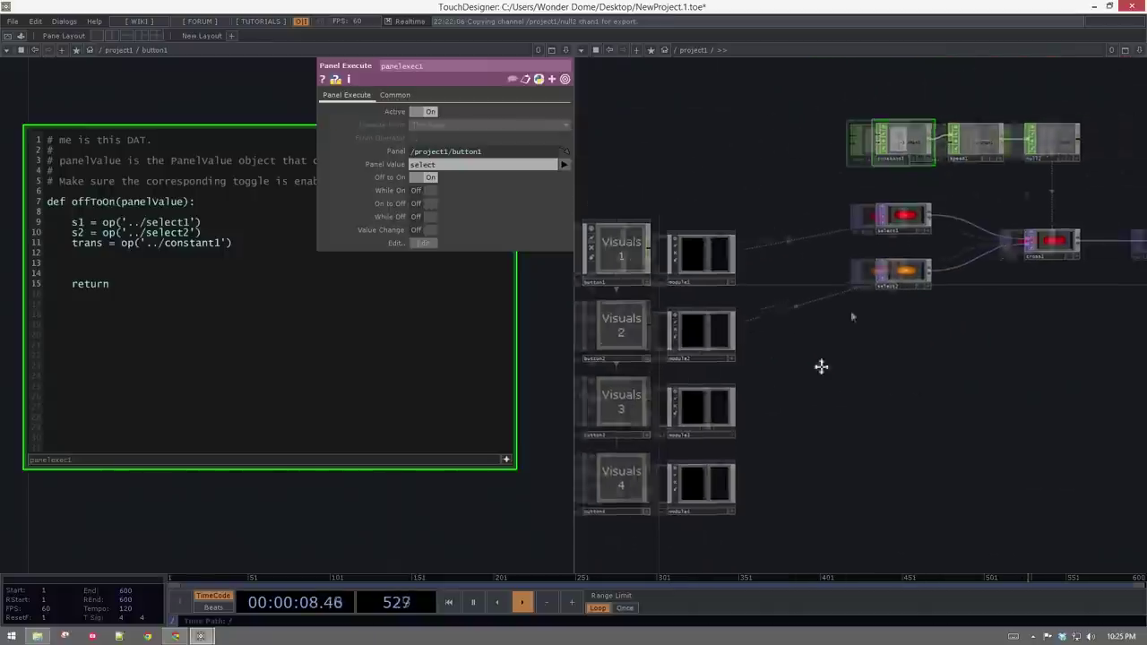
scroll(932, 270, "up", 5)
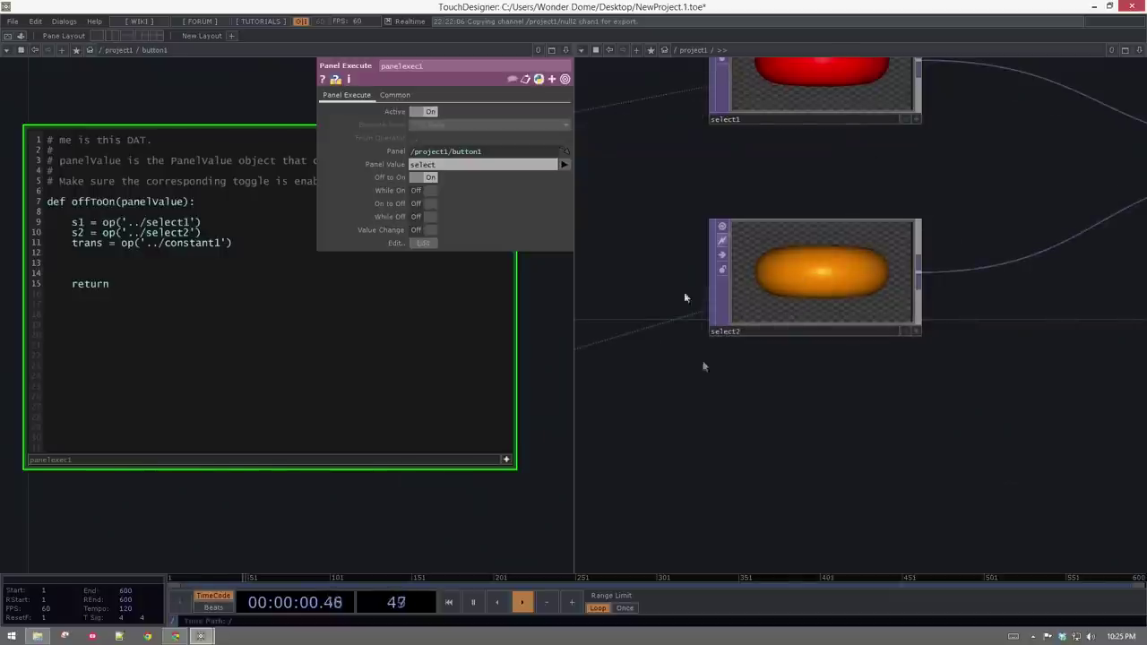
scroll(931, 251, "down", 3)
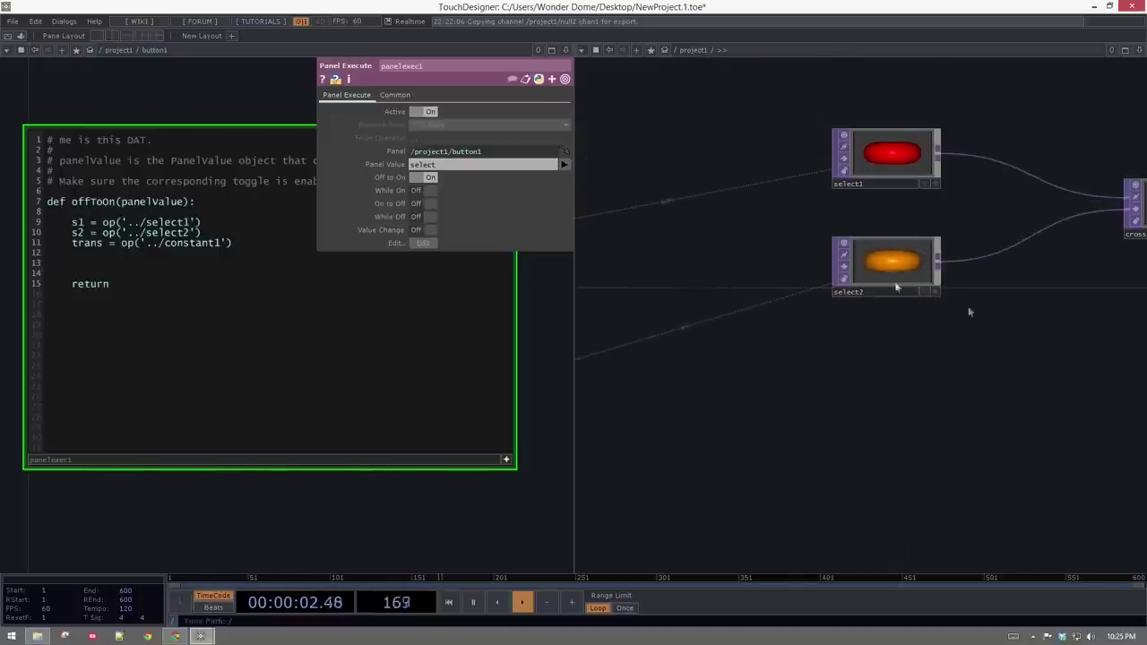
left_click_drag(1070, 295, 798, 336)
scroll(798, 336, "down", 2)
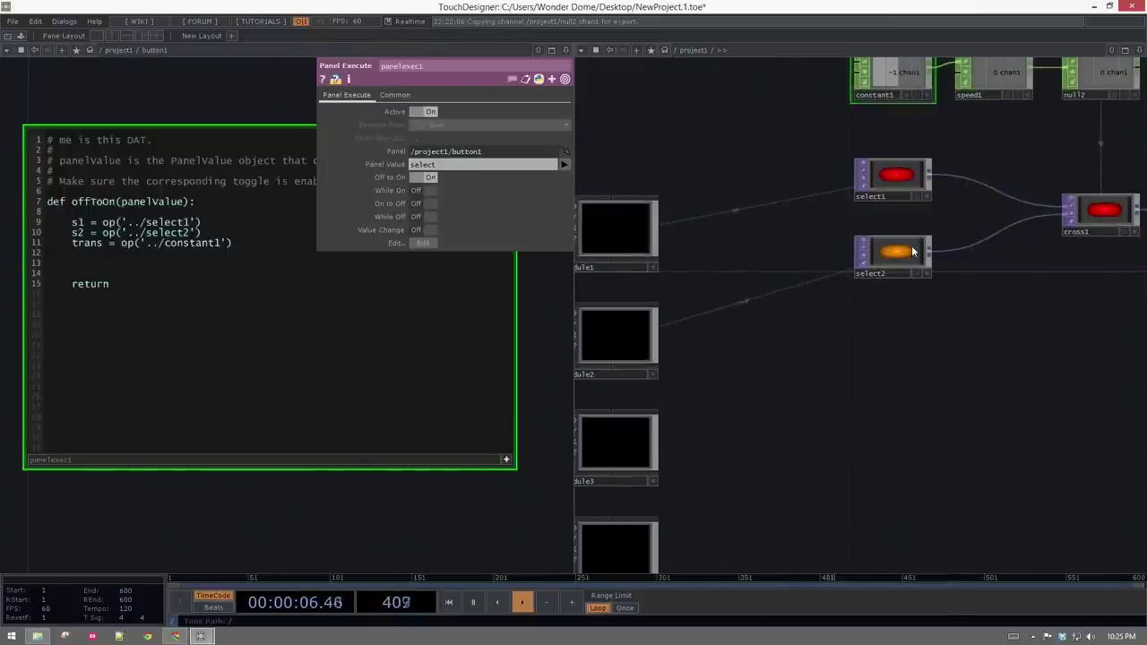
scroll(905, 251, "up", 3)
left_click_drag(950, 403, 737, 508)
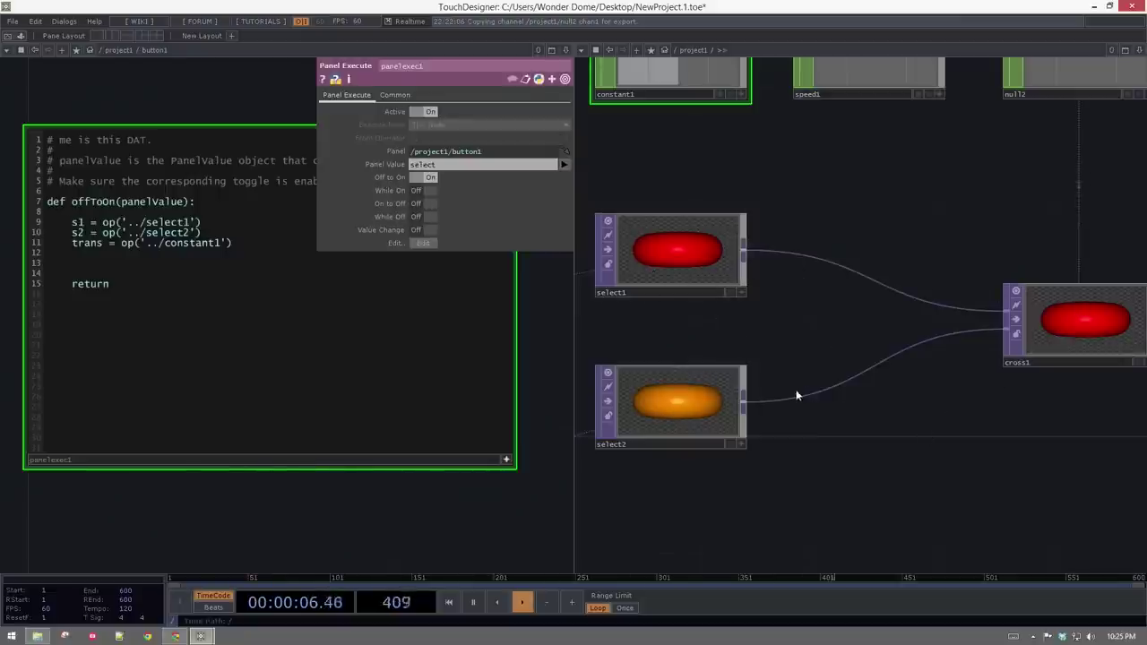
left_click_drag(796, 389, 903, 323)
scroll(903, 322, "down", 5)
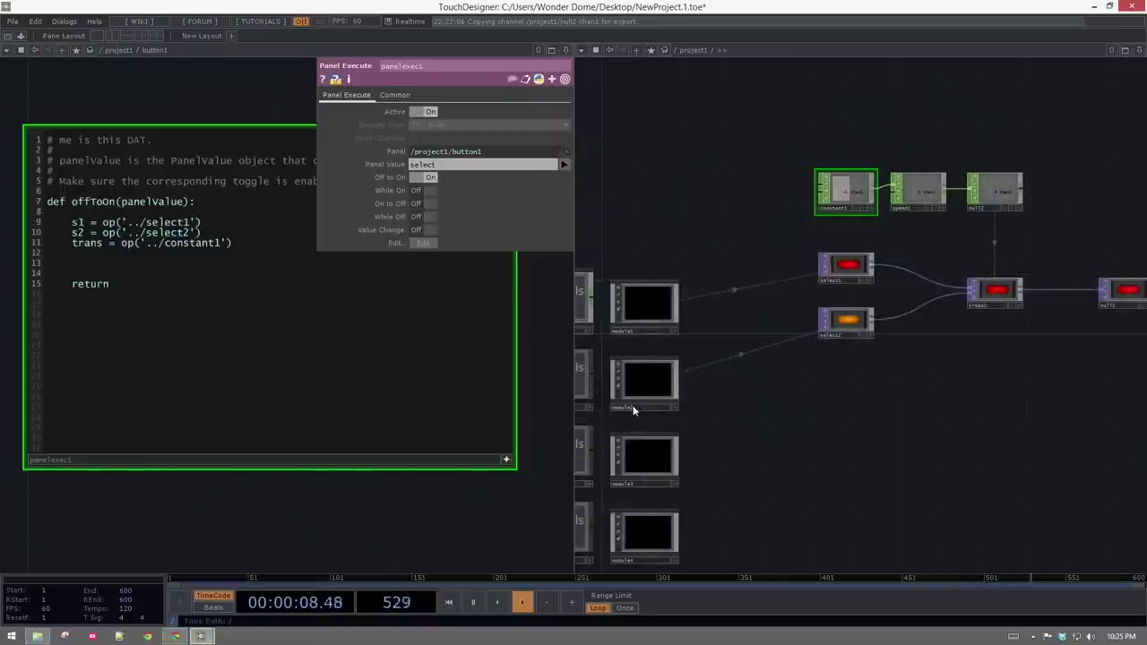
- Change the TOP reference of select2 so it points to module3
left_click(659, 451)
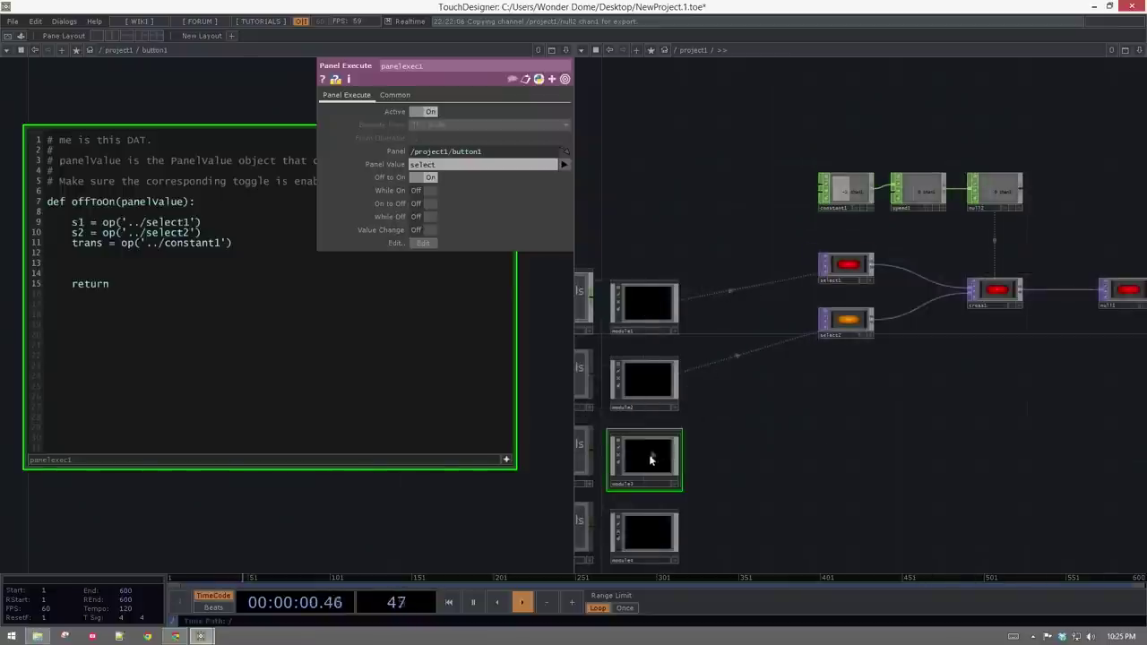
scroll(776, 389, "up", 5)
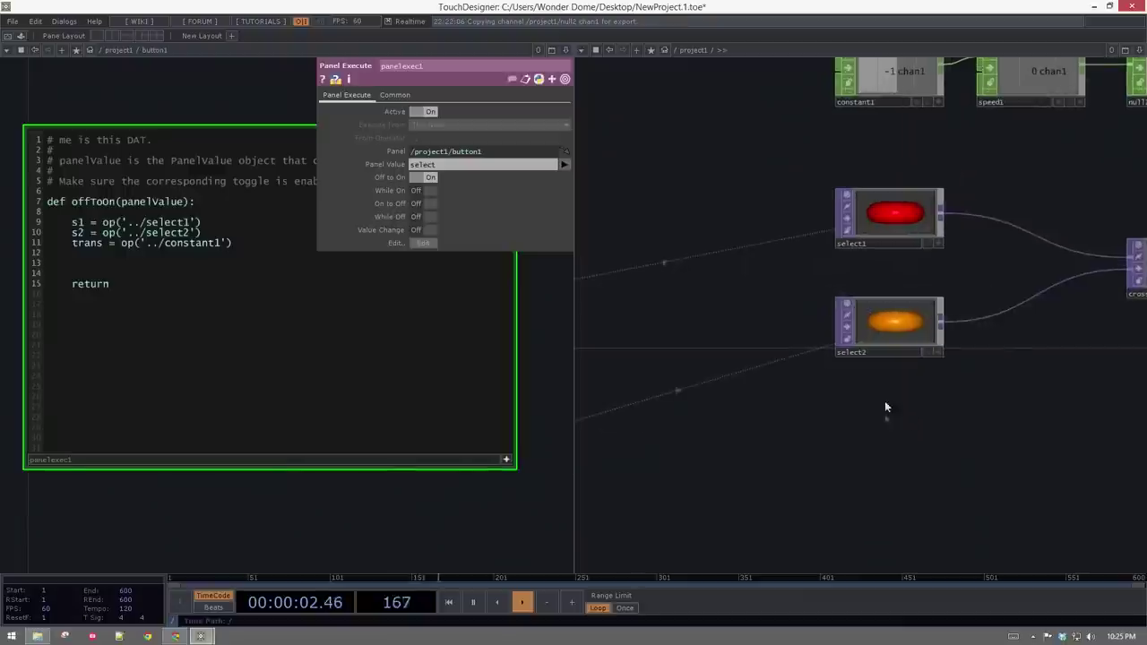
left_click(878, 340)
key("p")
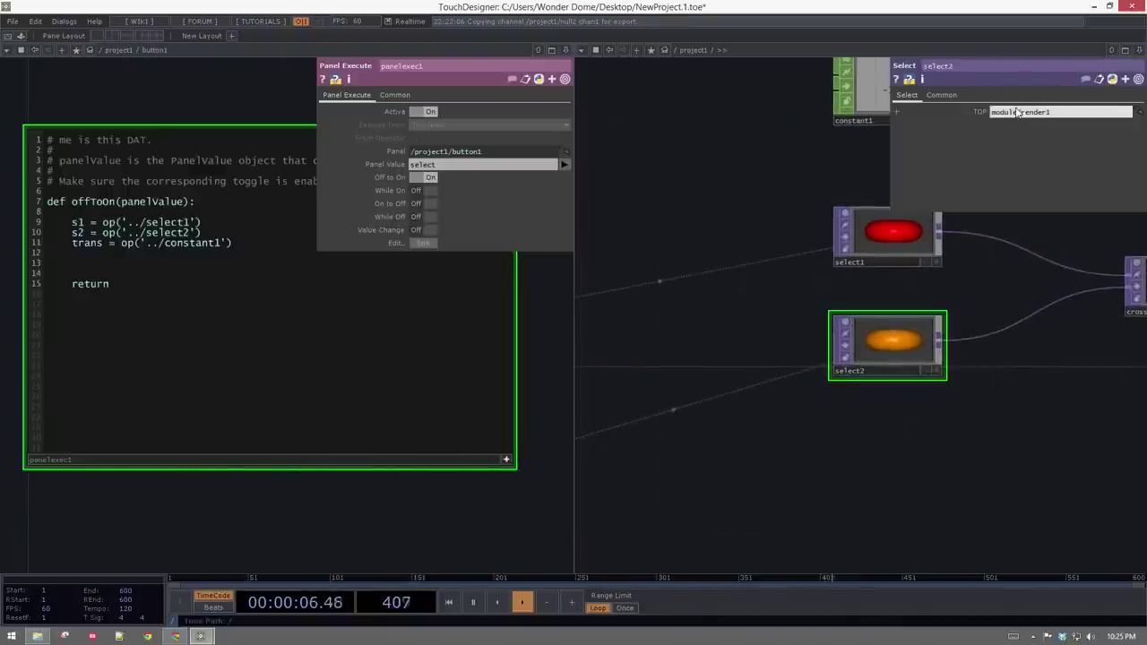
type("3")
key("Return")
left_click_drag(865, 477, 714, 512)
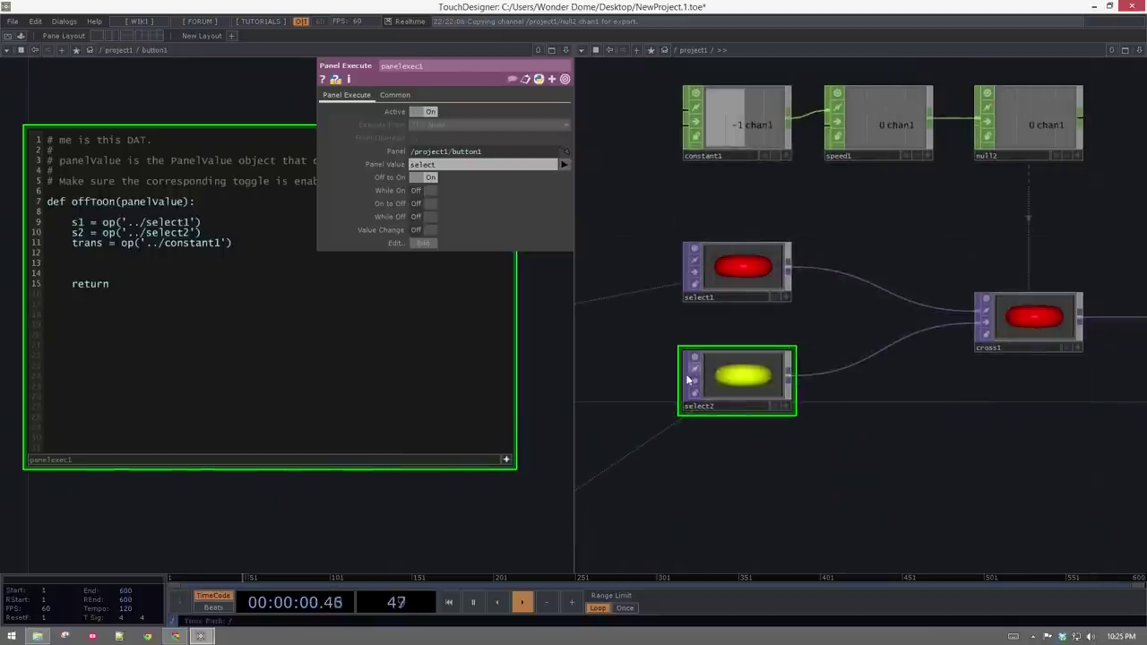
- Set value0 of constant1 to 1 to crossfade to select2
scroll(822, 387, "down", 1)
scroll(822, 387, "down", 2)
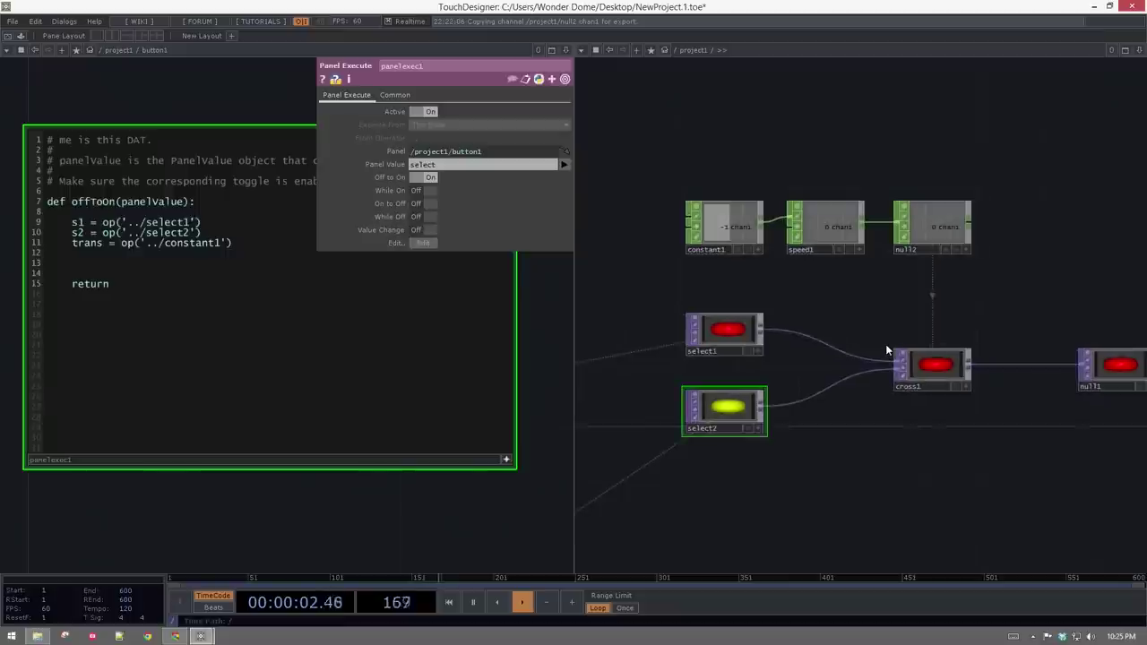
right_click_drag(786, 294, 710, 195)
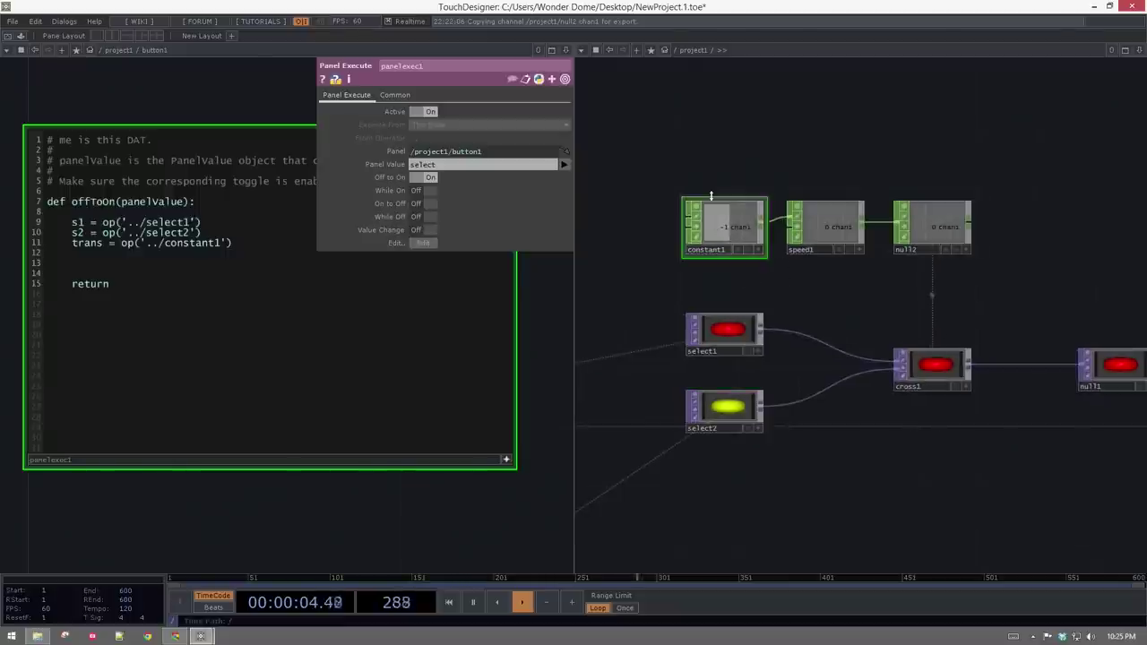
key("p")
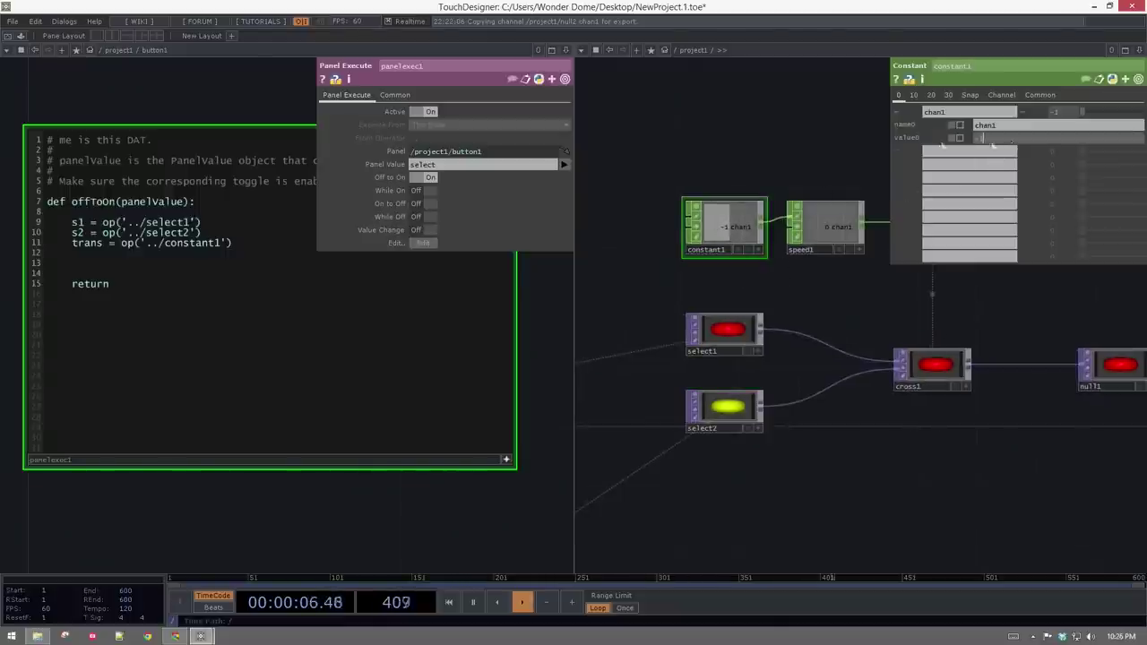
type("1")
key("Return")
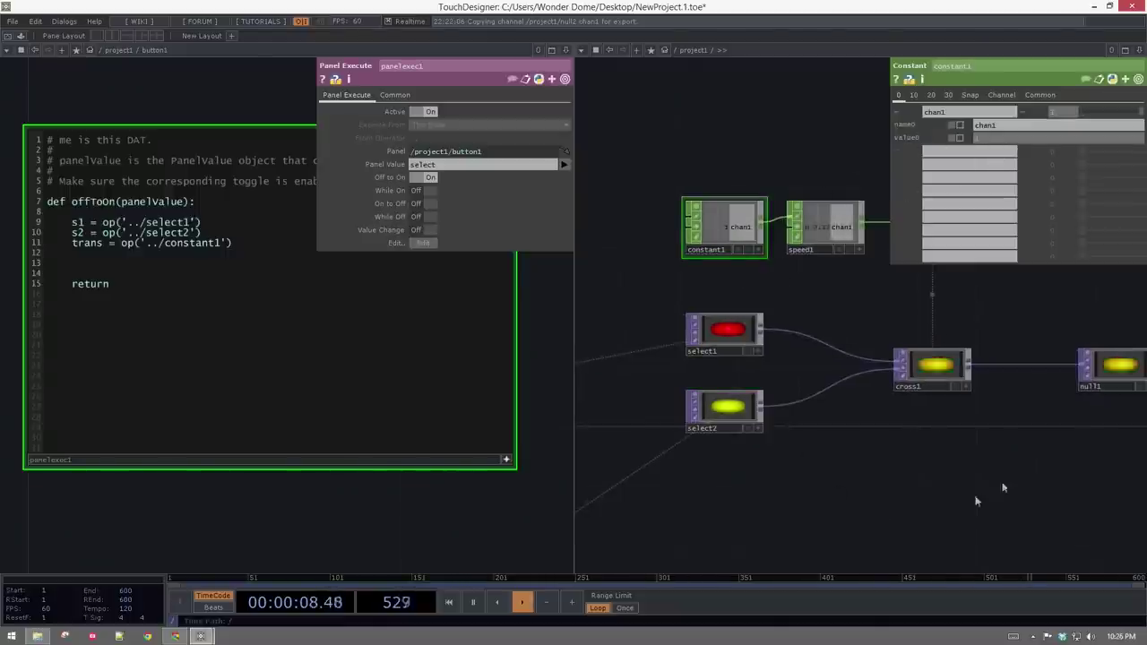
- Change the TOP reference of select1 to module4/null1
scroll(987, 478, "up", 3)
scroll(835, 310, "up", 2)
scroll(709, 336, "down", 5)
left_click_drag(831, 391, 985, 332)
left_click_drag(765, 428, 802, 408)
left_click_drag(778, 348, 823, 379)
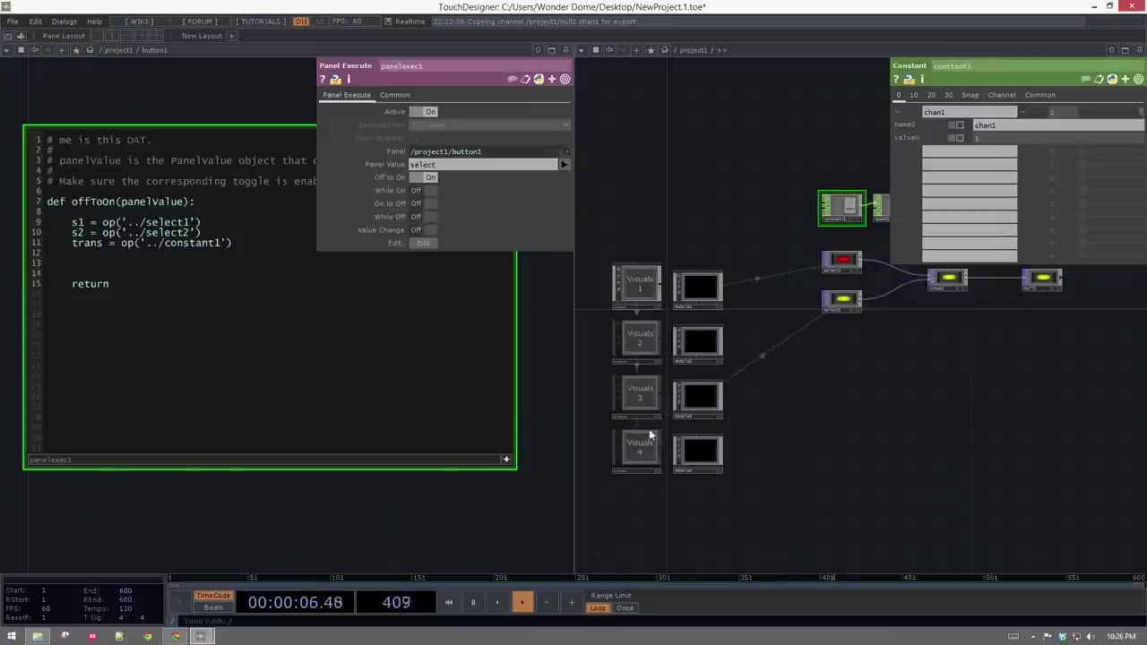
scroll(864, 429, "up", 6)
left_click_drag(845, 488, 821, 558)
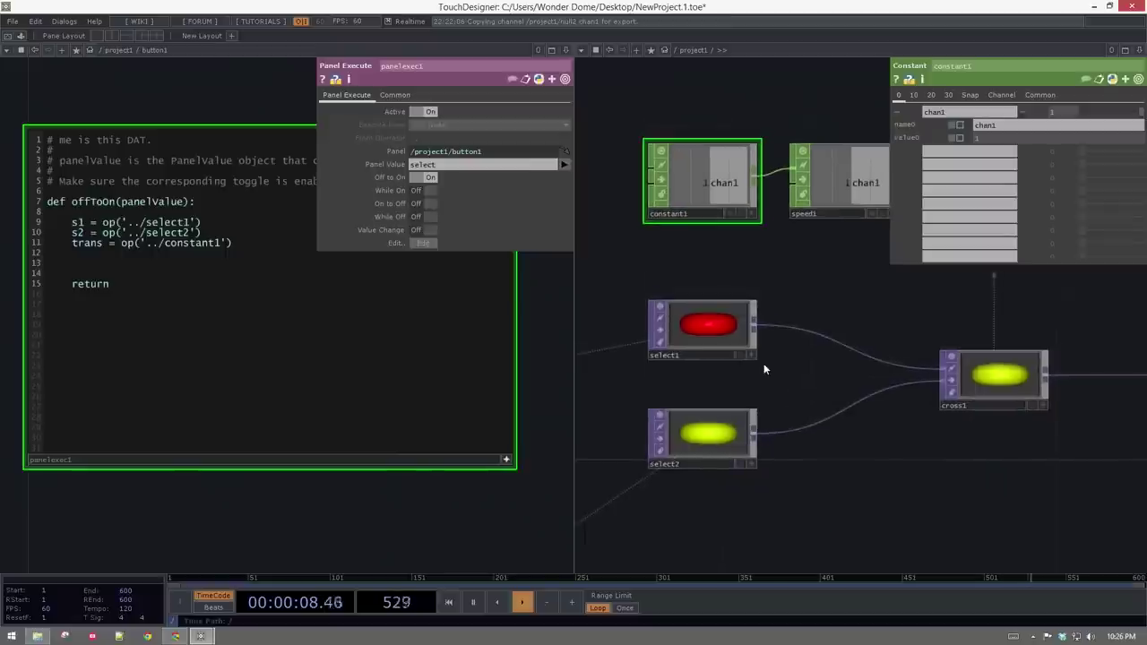
left_click(707, 332)
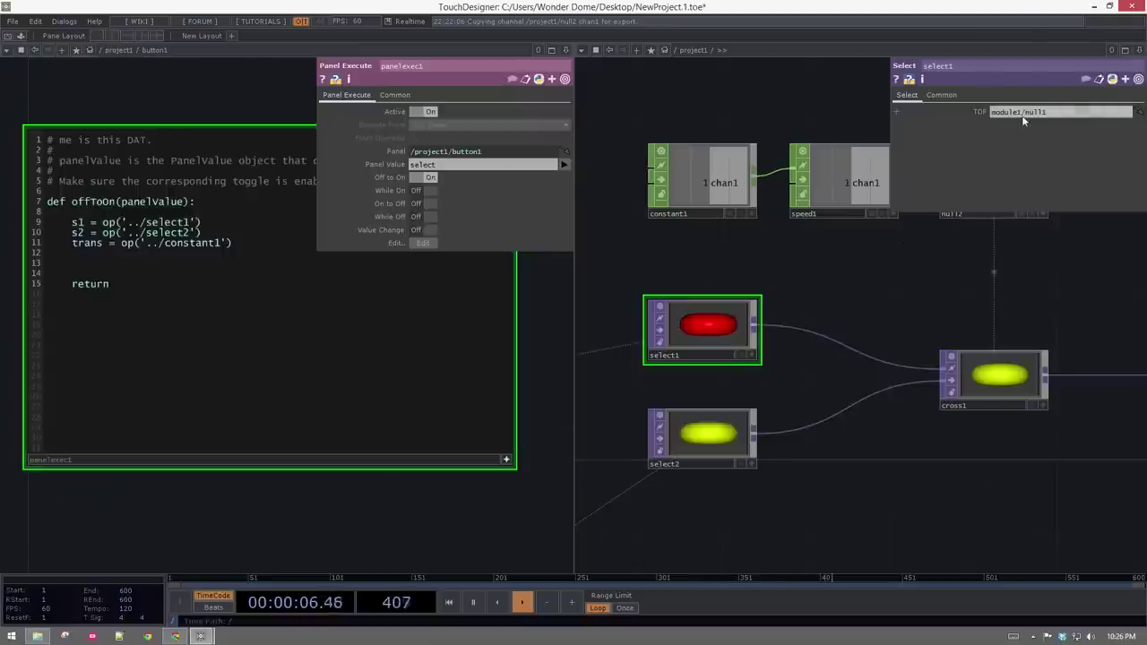
type("4")
key("Return")
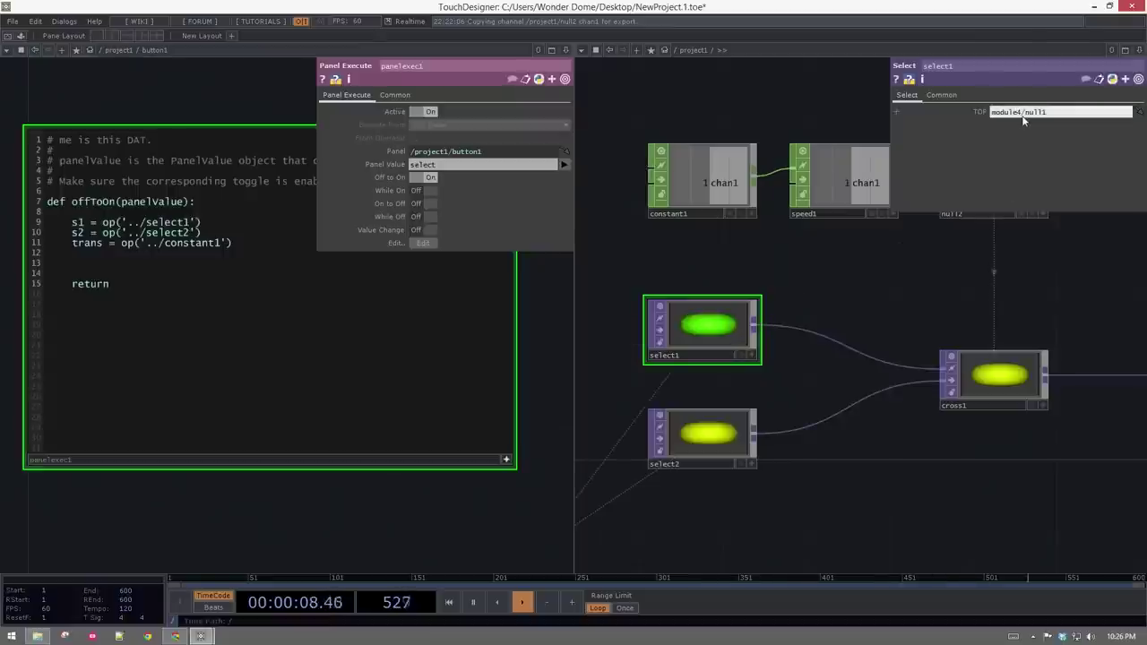
- Set value0 of constant1 to -1 to crossfade to select1
left_click_drag(931, 270, 872, 312)
right_click_drag(661, 109, 648, 251)
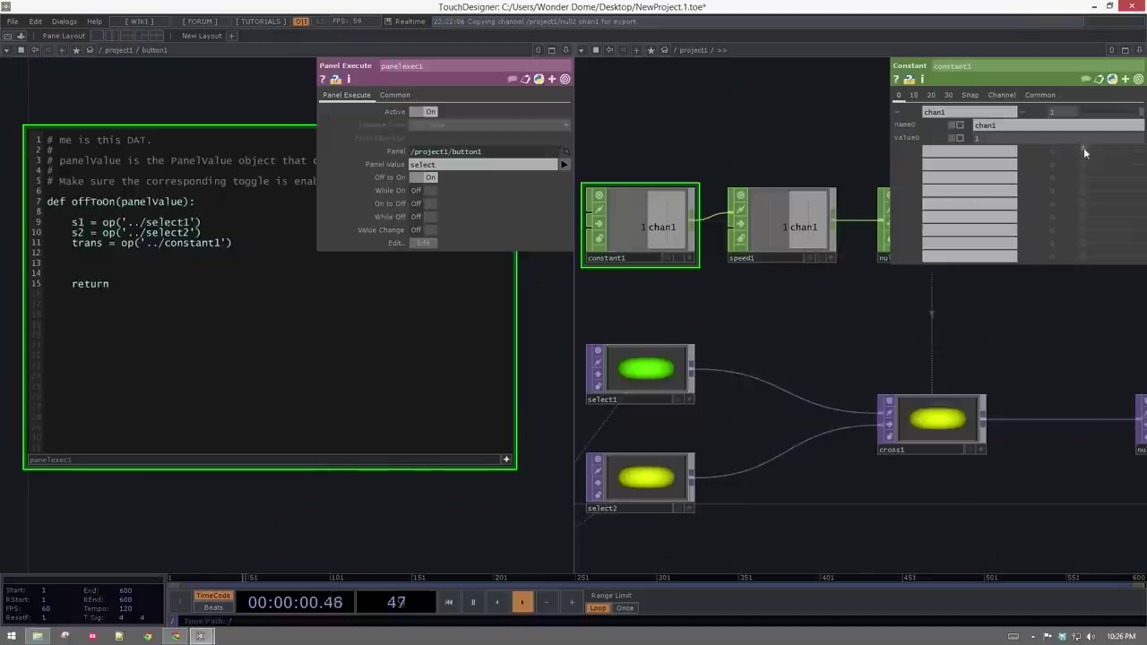
left_click_drag(983, 138, 954, 142)
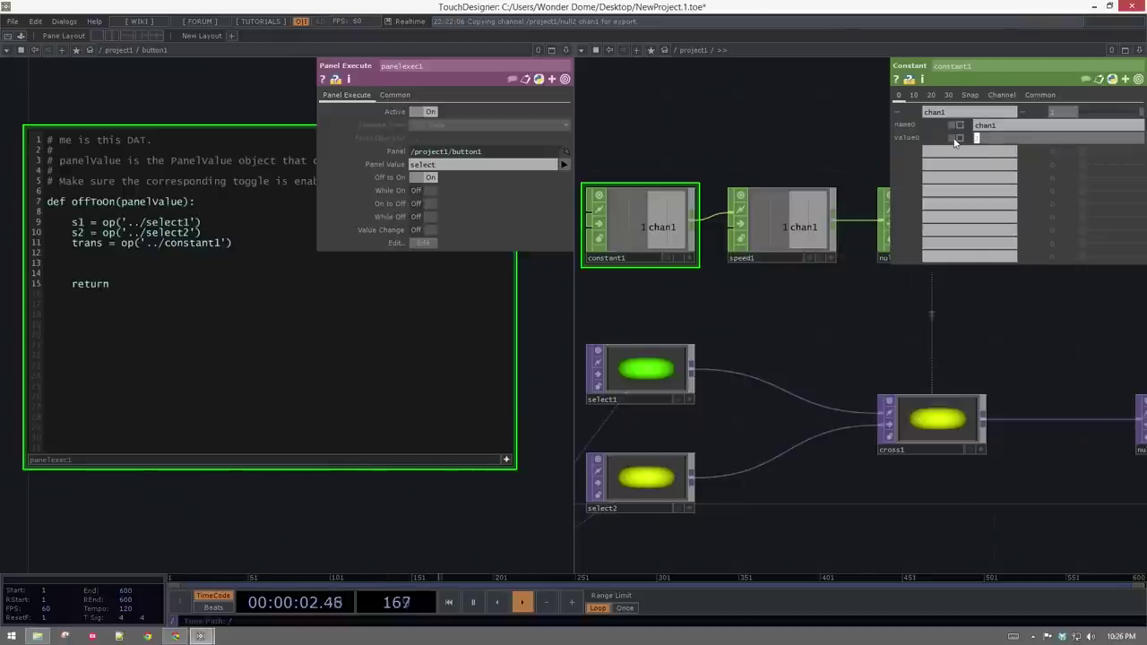
type("--1")
key("Return")
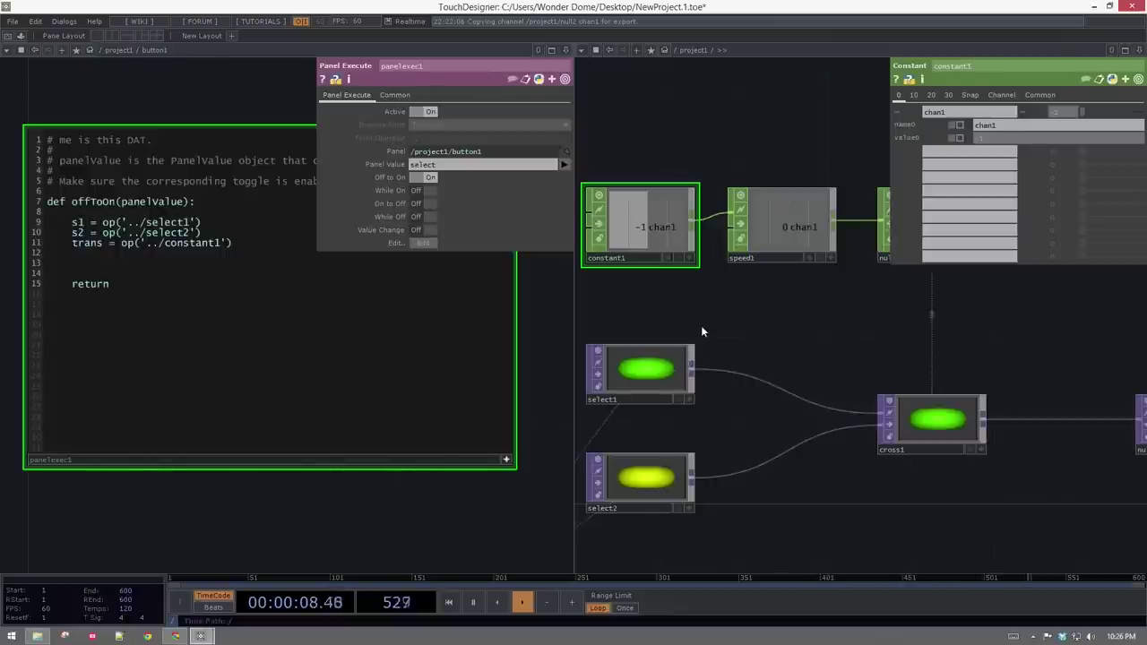
- Expand the TOP parameter of select1 to reveal its scripting name
scroll(862, 283, "down", 3)
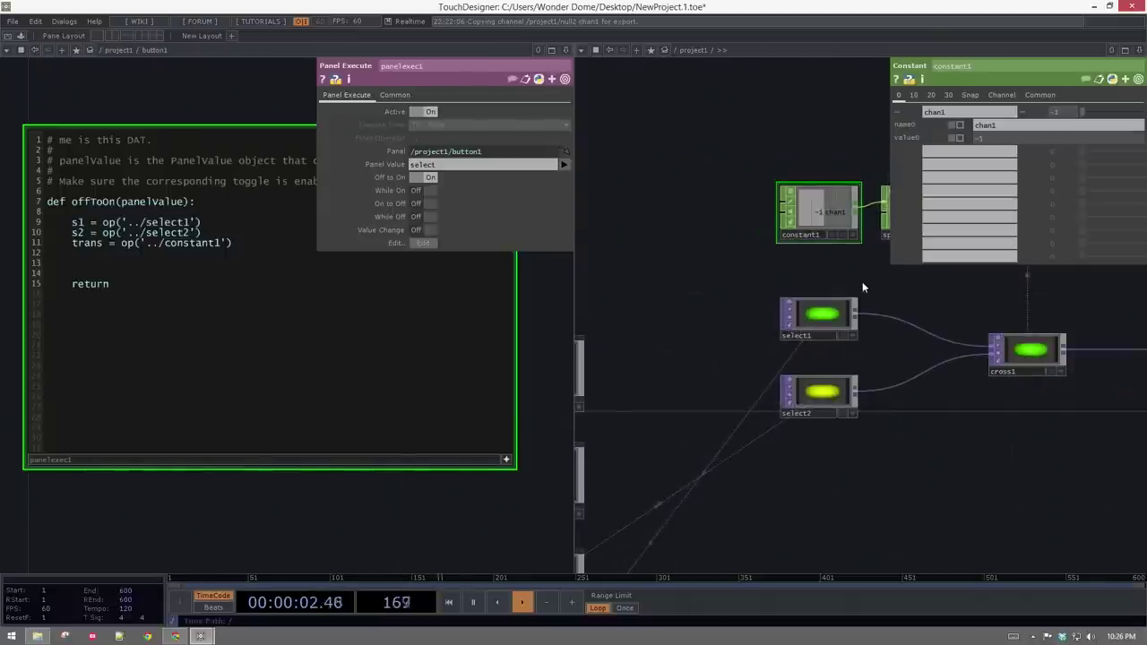
left_click_drag(688, 304, 727, 235)
scroll(730, 238, "down", 3)
left_click_drag(754, 293, 867, 323)
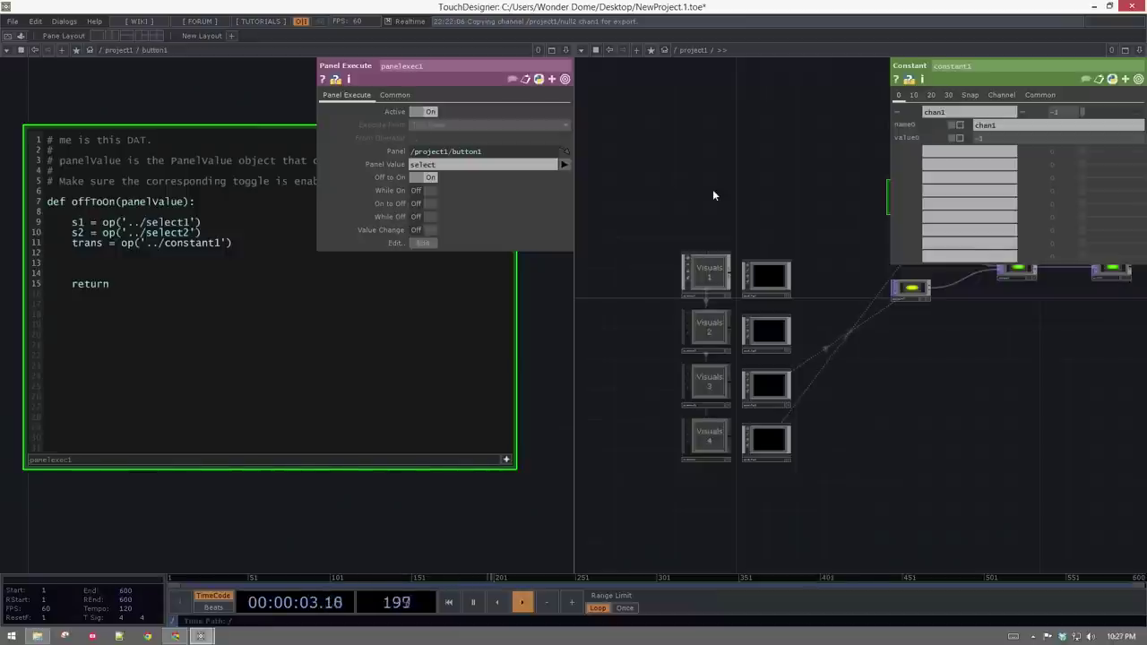
left_click(108, 274)
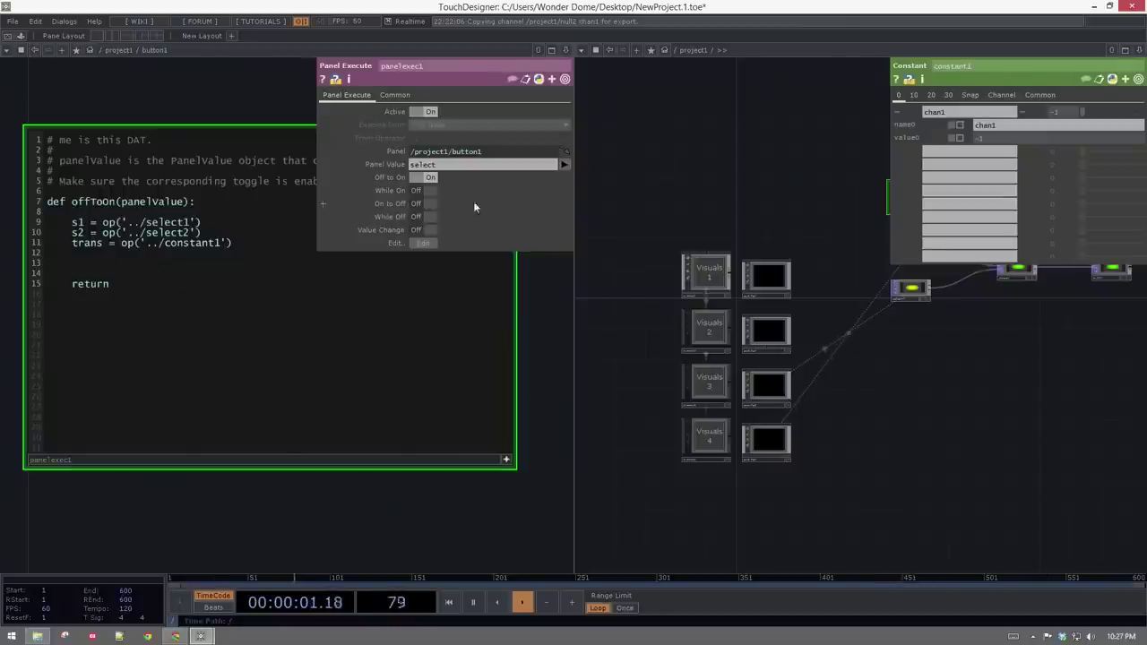
left_click_drag(884, 397, 827, 430)
scroll(850, 296, "up", 4)
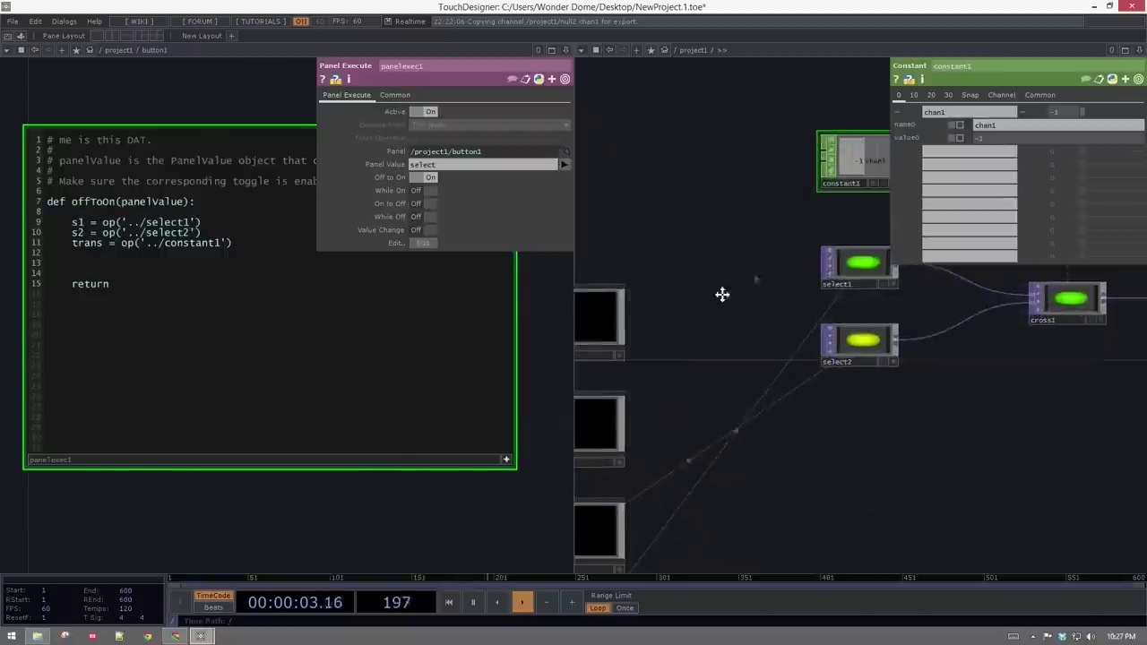
scroll(790, 259, "up", 6)
left_click(872, 288)
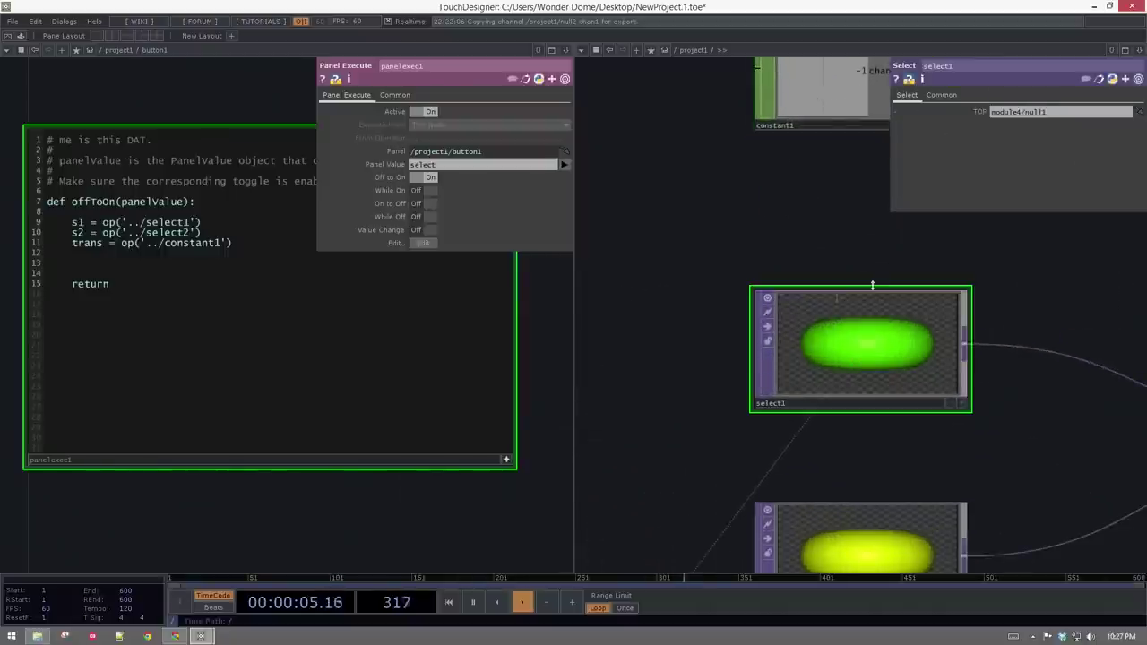
left_click(979, 111)
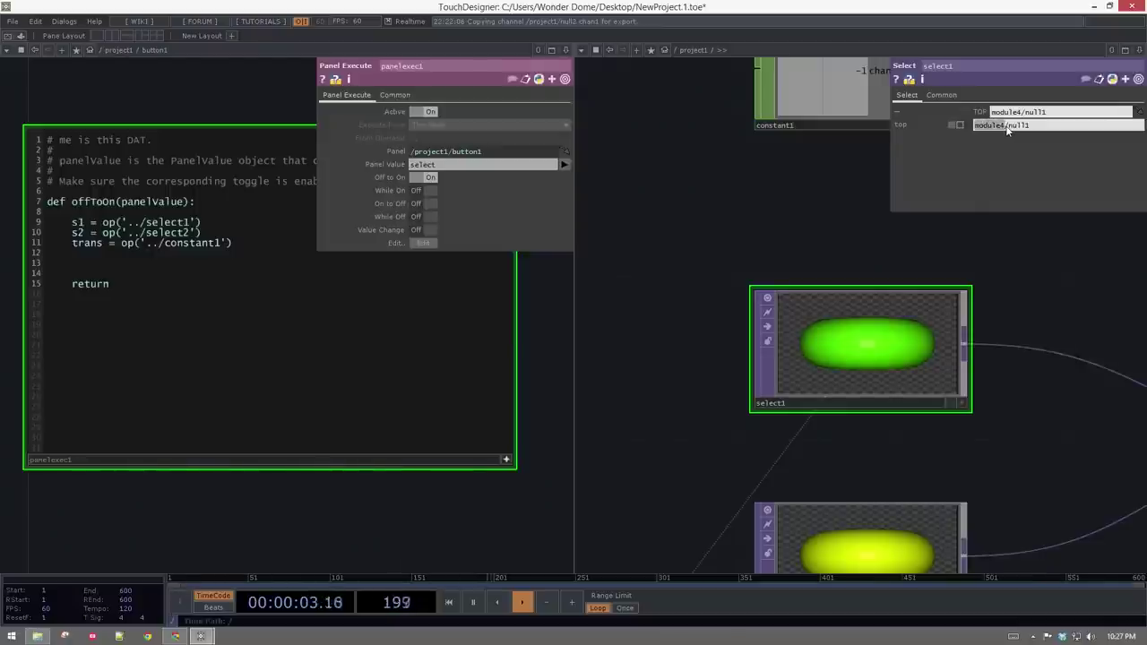
- Examine how the numbered Visuals buttons correspond to the module components that the select TOPs reference
left_click_drag(704, 260, 900, 220)
scroll(818, 232, "down", 3)
left_click_drag(736, 328, 878, 334)
scroll(796, 309, "down", 3)
scroll(755, 342, "up", 2)
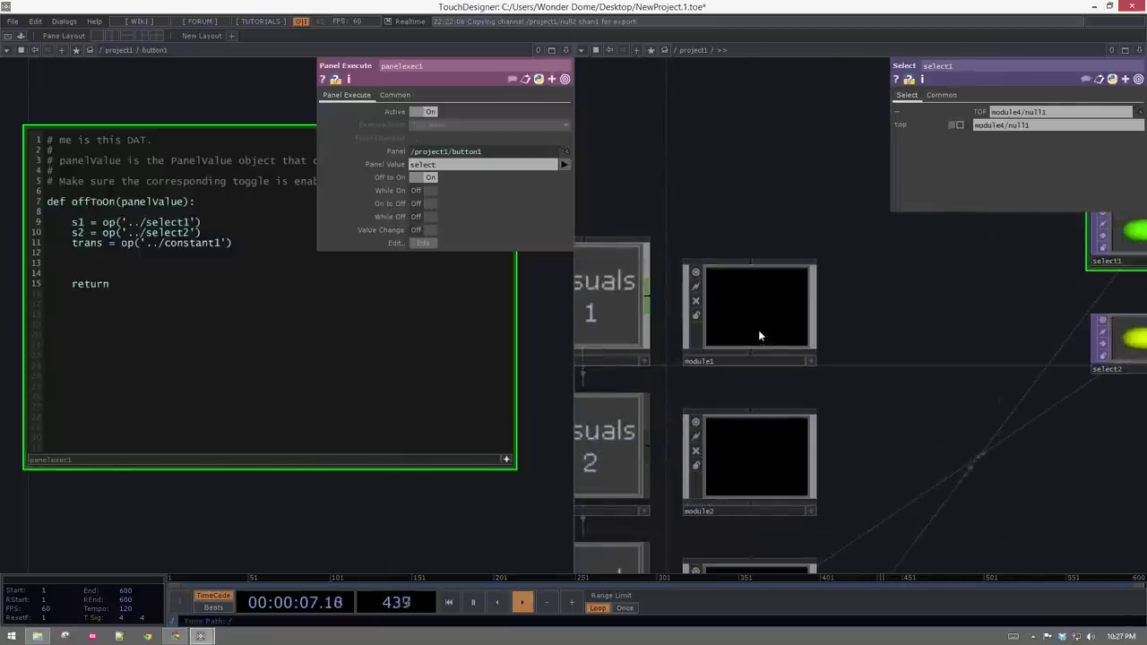
left_click_drag(725, 369, 777, 271)
left_click_drag(713, 252, 724, 268)
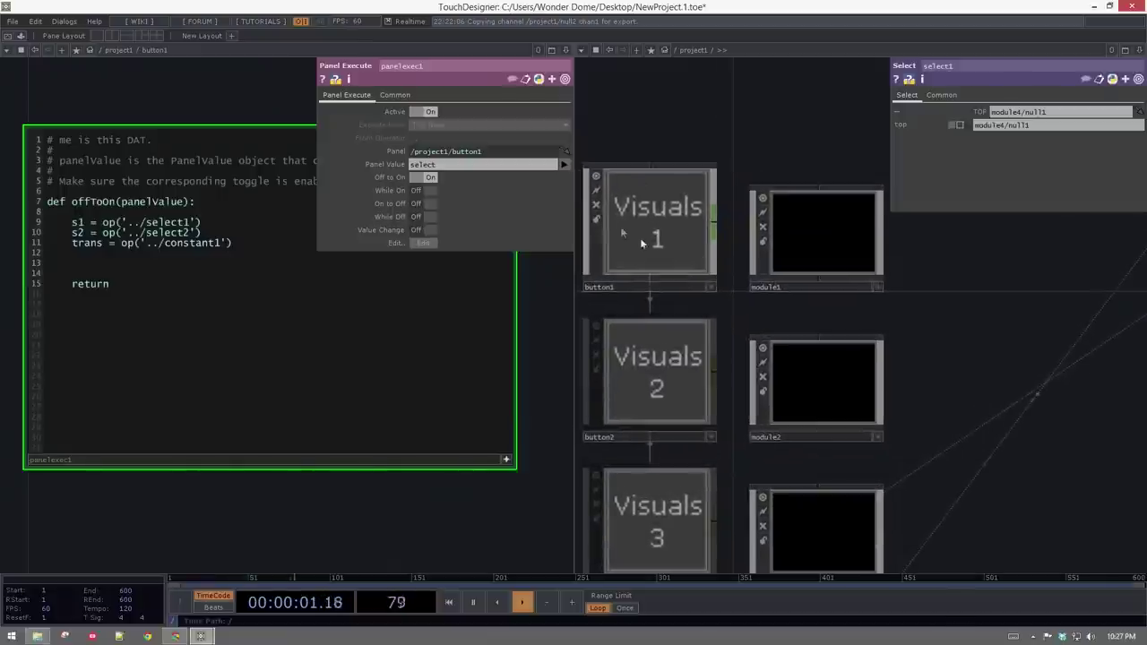
left_click_drag(752, 150, 774, 263)
scroll(861, 341, "up", 1)
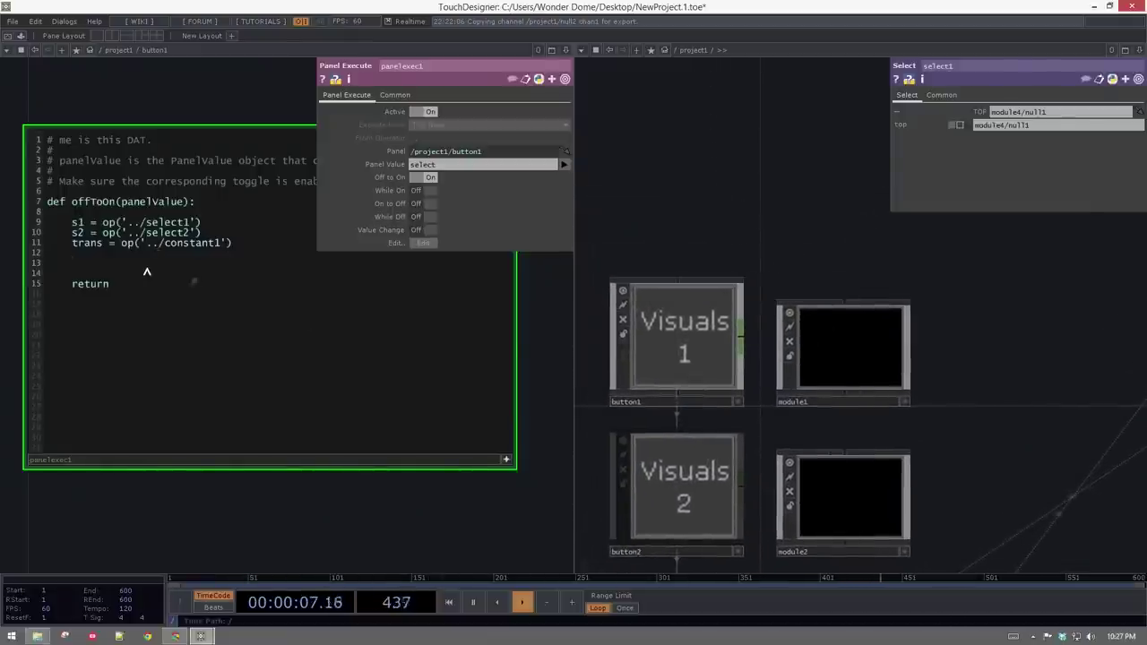
left_click_drag(950, 408, 850, 302)
scroll(850, 302, "down", 2)
left_click_drag(838, 495, 823, 381)
left_click_drag(747, 240, 849, 360)
scroll(782, 224, "up", 3)
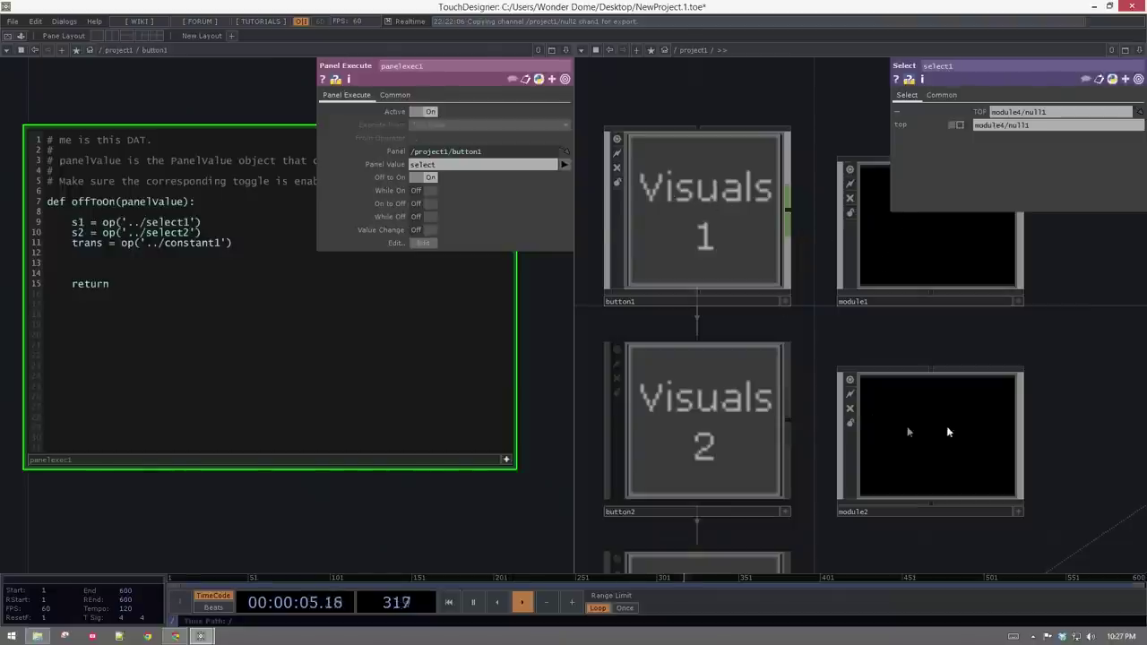
left_click_drag(1057, 443, 1035, 593)
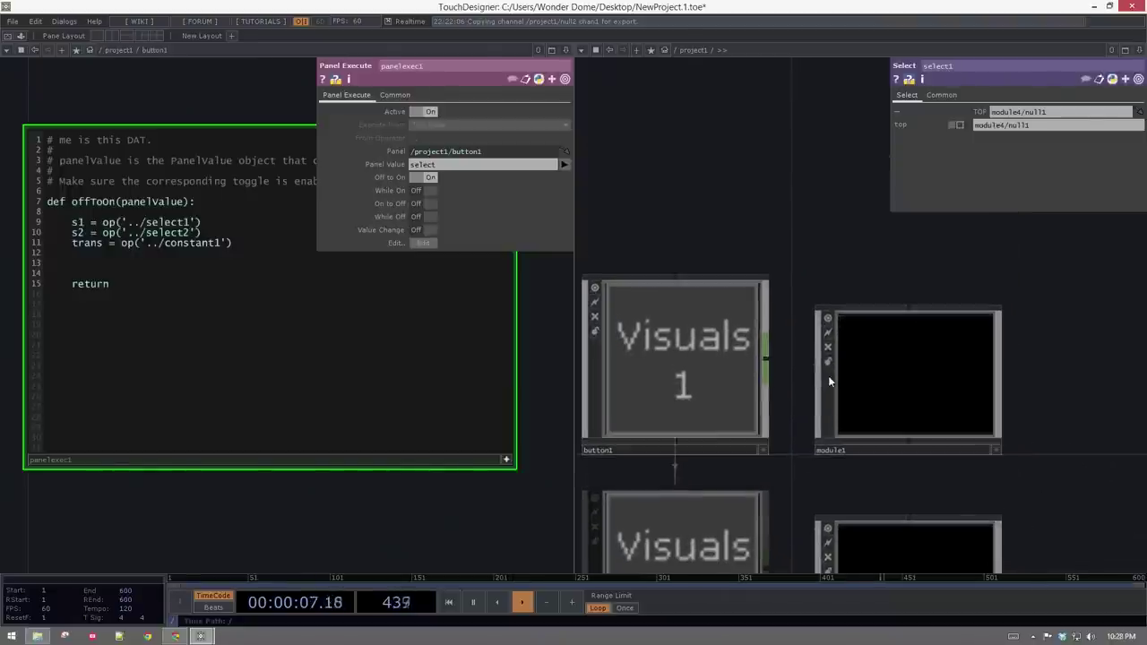
- Start a target variable in button1's offToOn script, joining 'module' with me.parent().digits
left_click(157, 263)
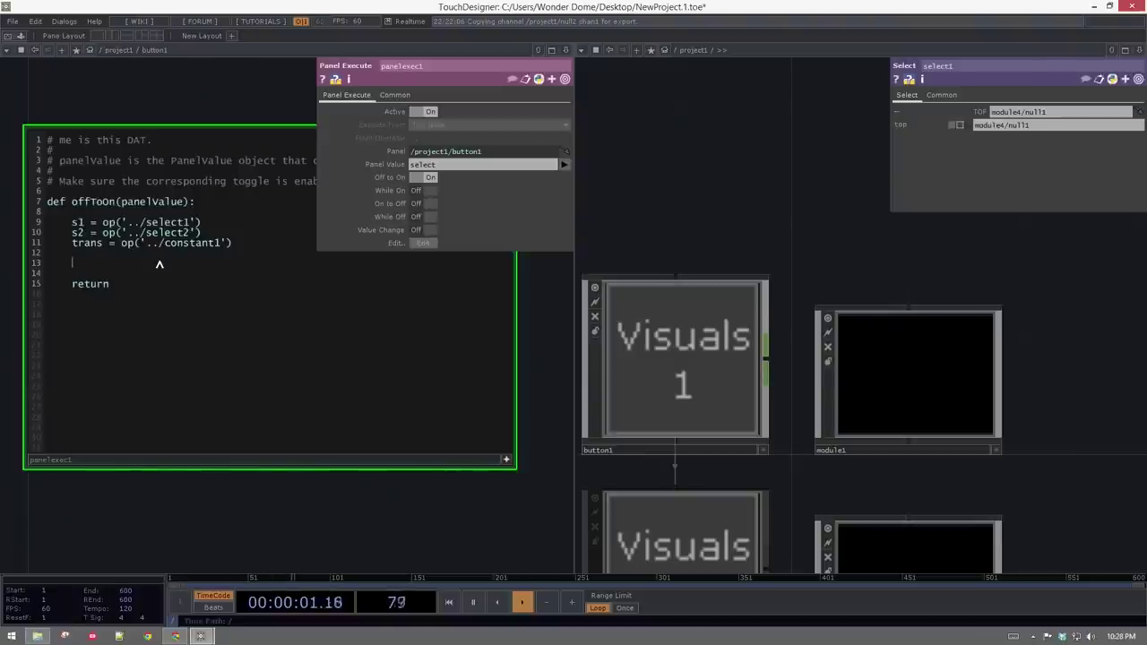
left_click_drag(966, 282, 581, 279)
scroll(909, 316, "down", 3)
scroll(919, 315, "up", 3)
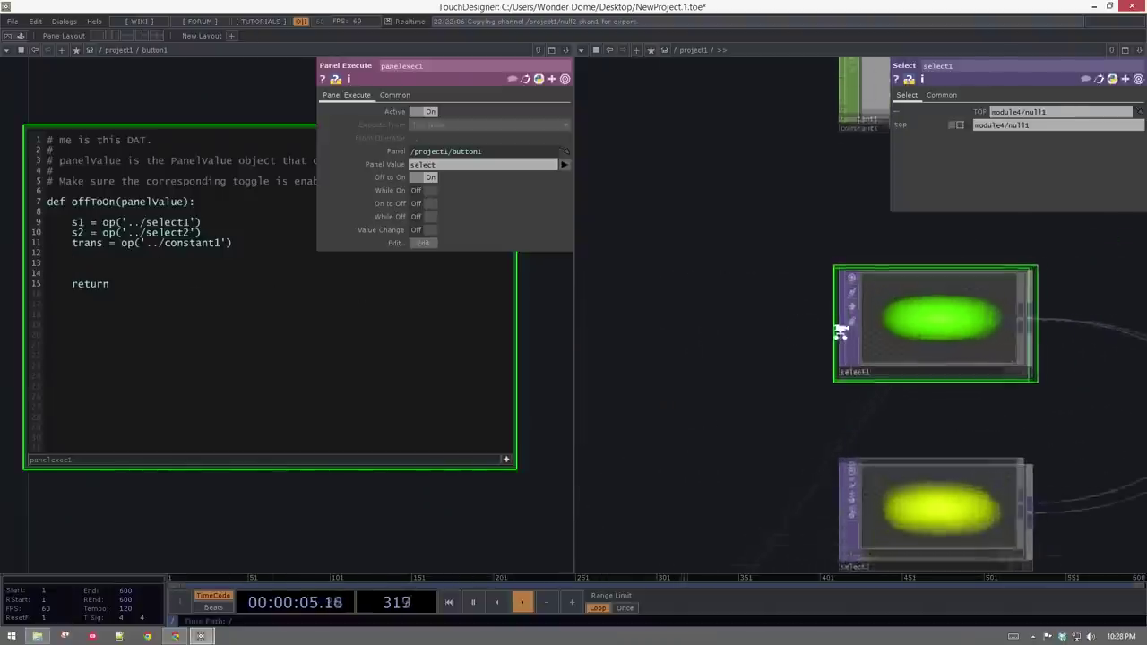
left_click(99, 266)
type("target = ")
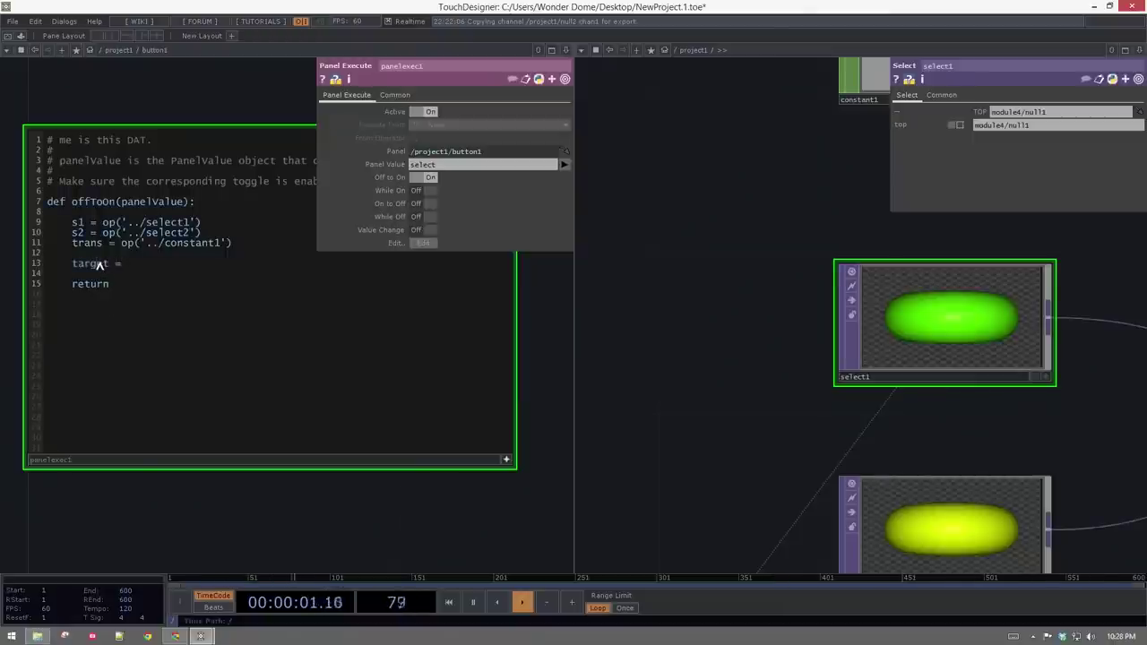
type("''")
type("mo")
type("dule' _")
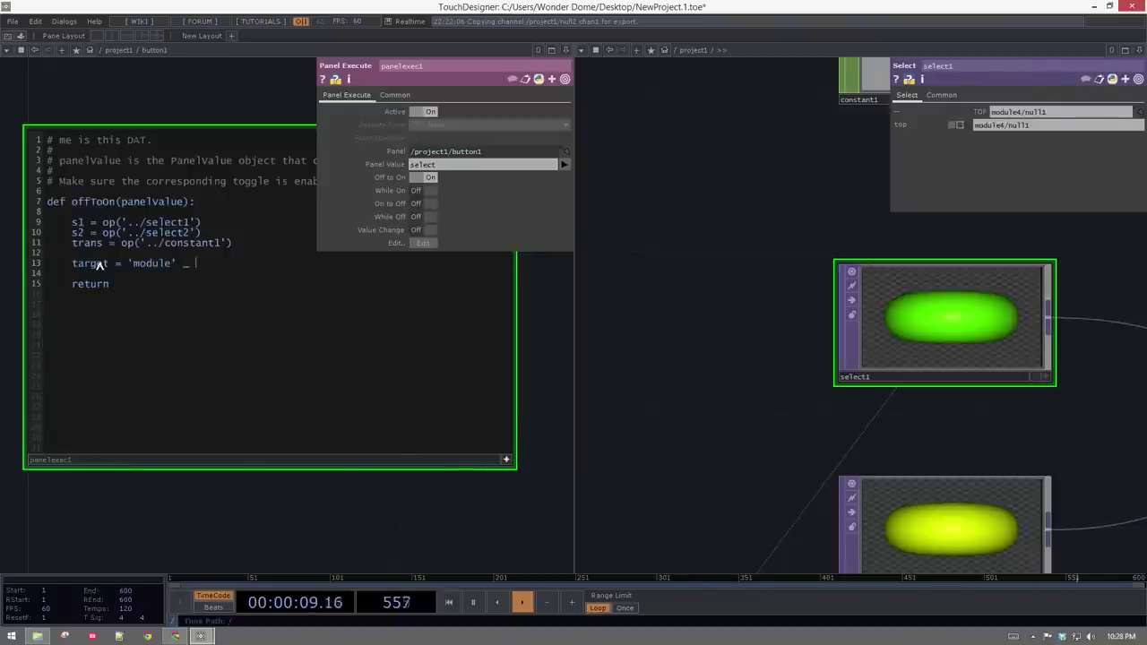
key("BackSpace")
type("+ me")
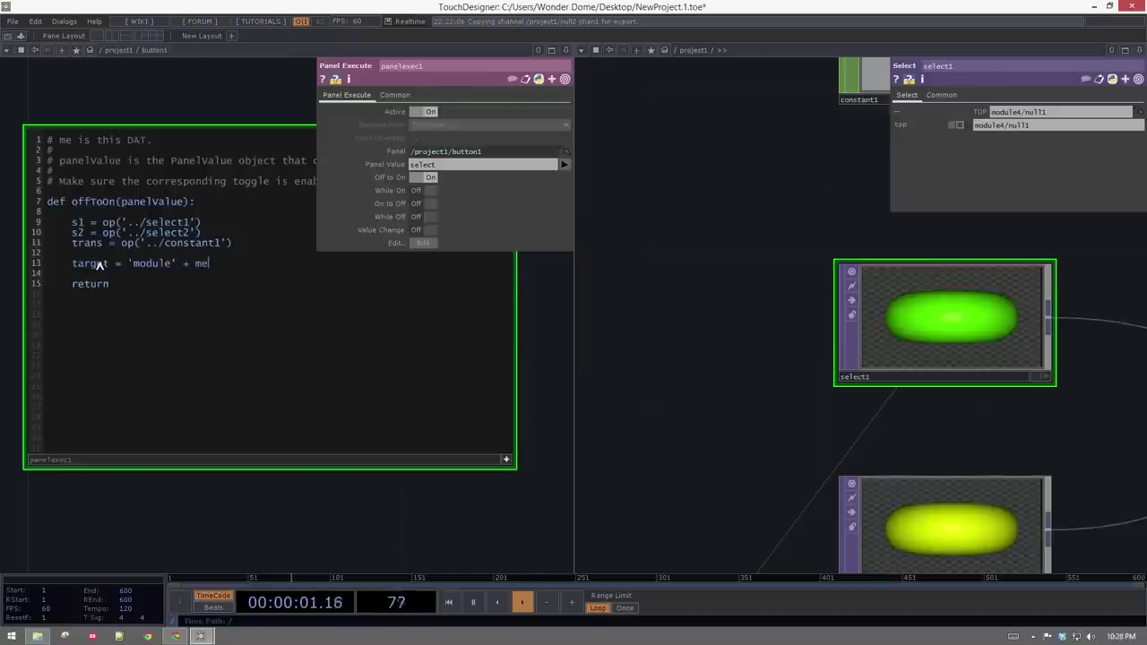
type(".parent().digits +")
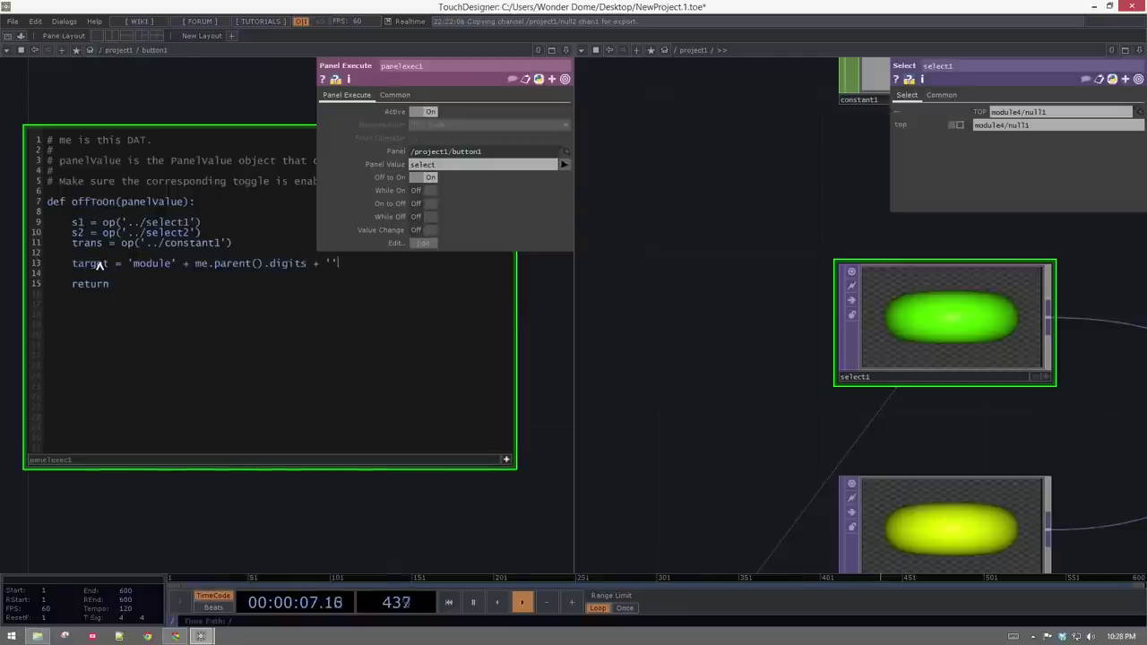
- Append '/null1' as the final string of the target expression, keeping 'module' without a slash
type("'null1'")
key("Left")
key("Left")
key("Left")
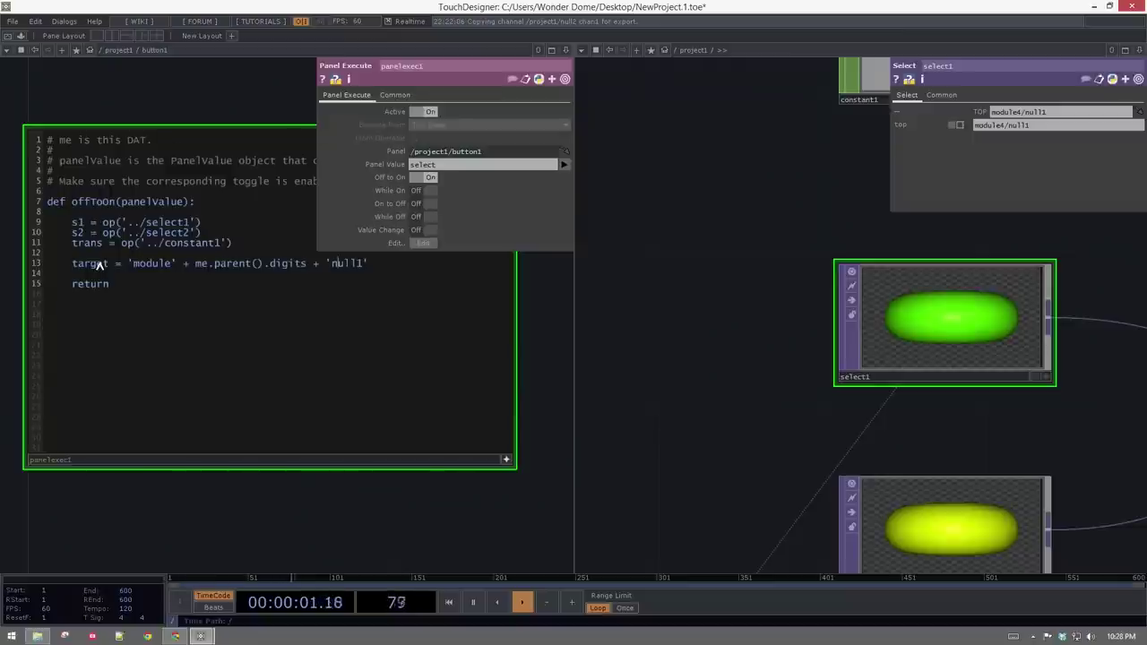
type("/")
left_click(173, 264)
type("/")
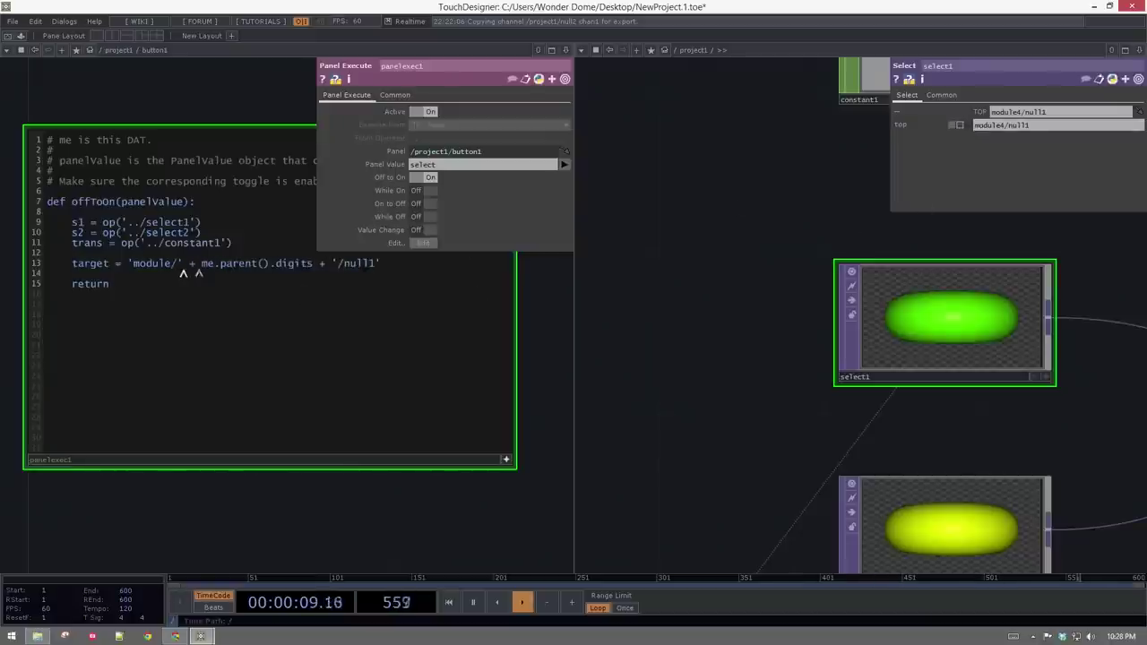
key("BackSpace")
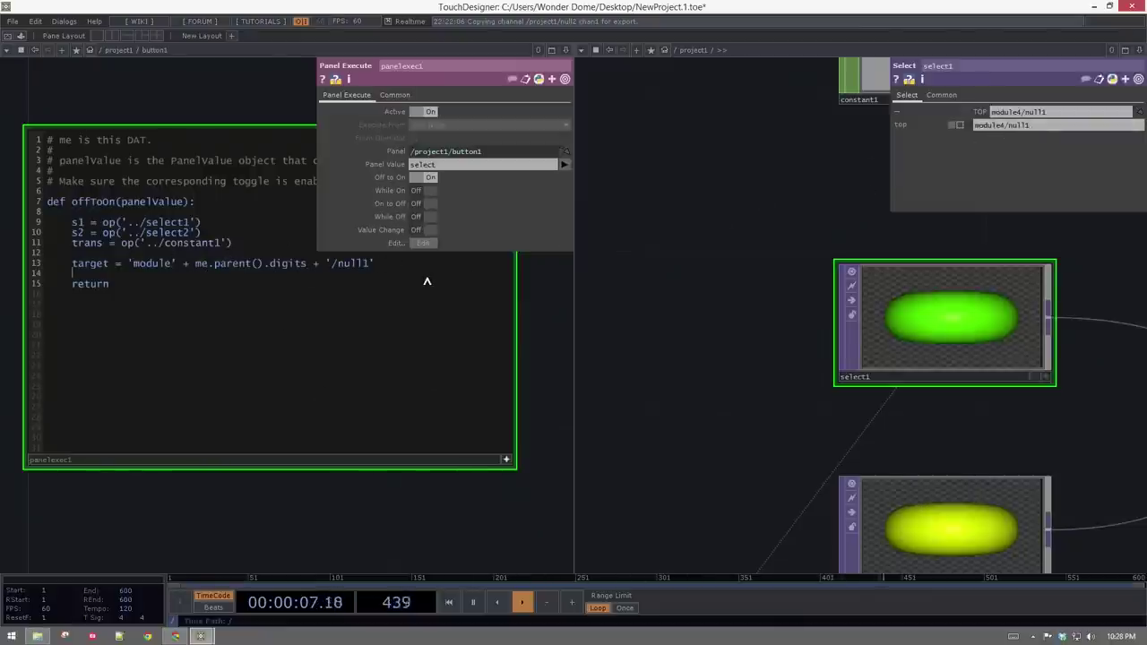
- Add print(target) directly below the target assignment
key("Return")
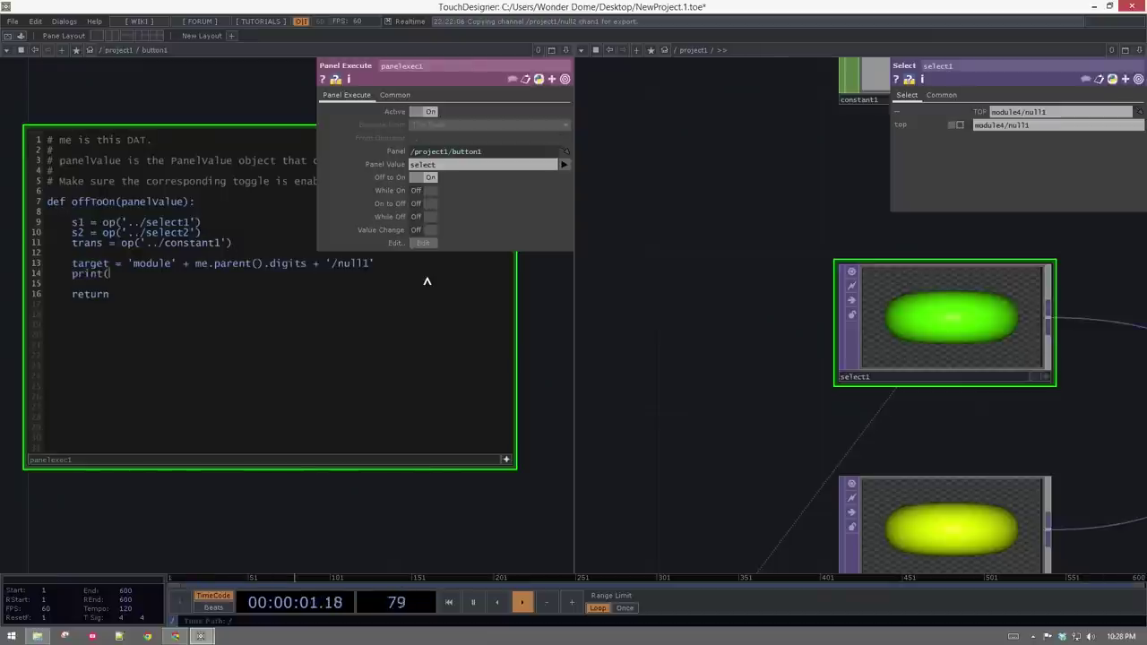
type("age")
key("BackSpace")
key("BackSpace")
key("BackSpace")
key("BackSpace")
type("arget")
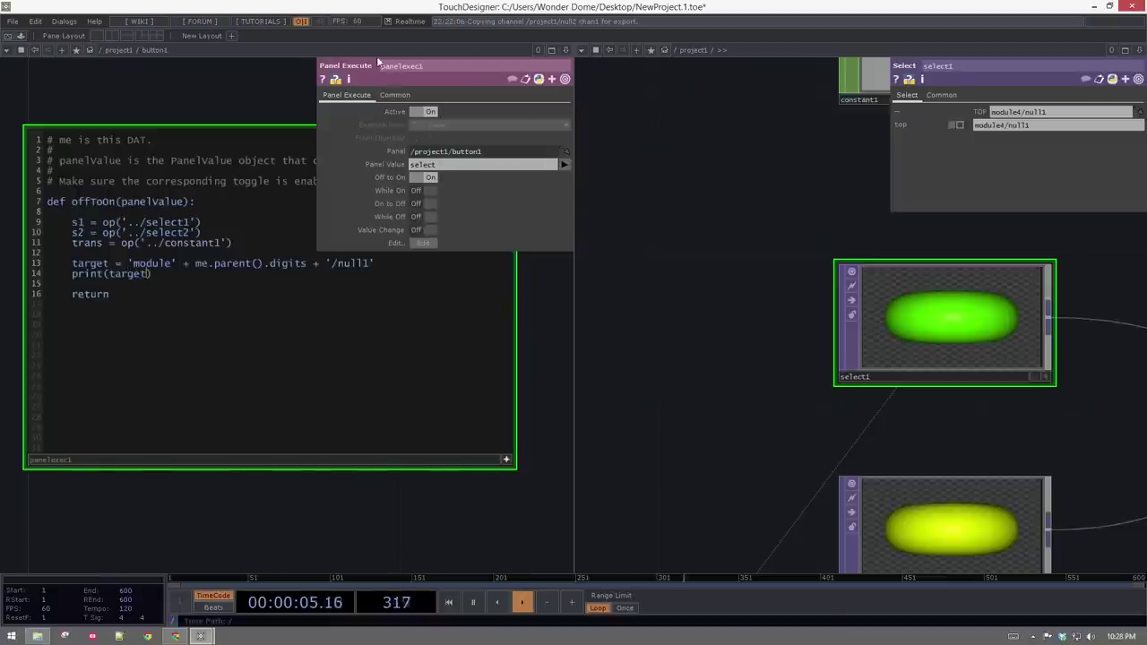
- Open the Textport and place its window over the project network, clear of the script
left_click(64, 21)
mouse_move(94, 20)
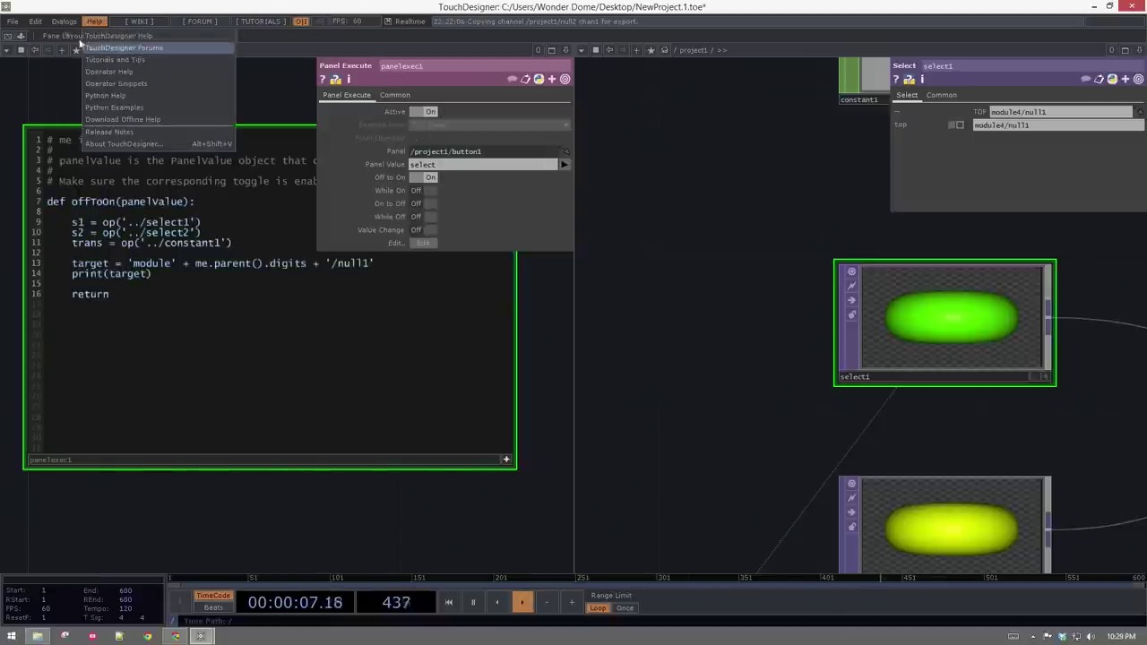
left_click(77, 42)
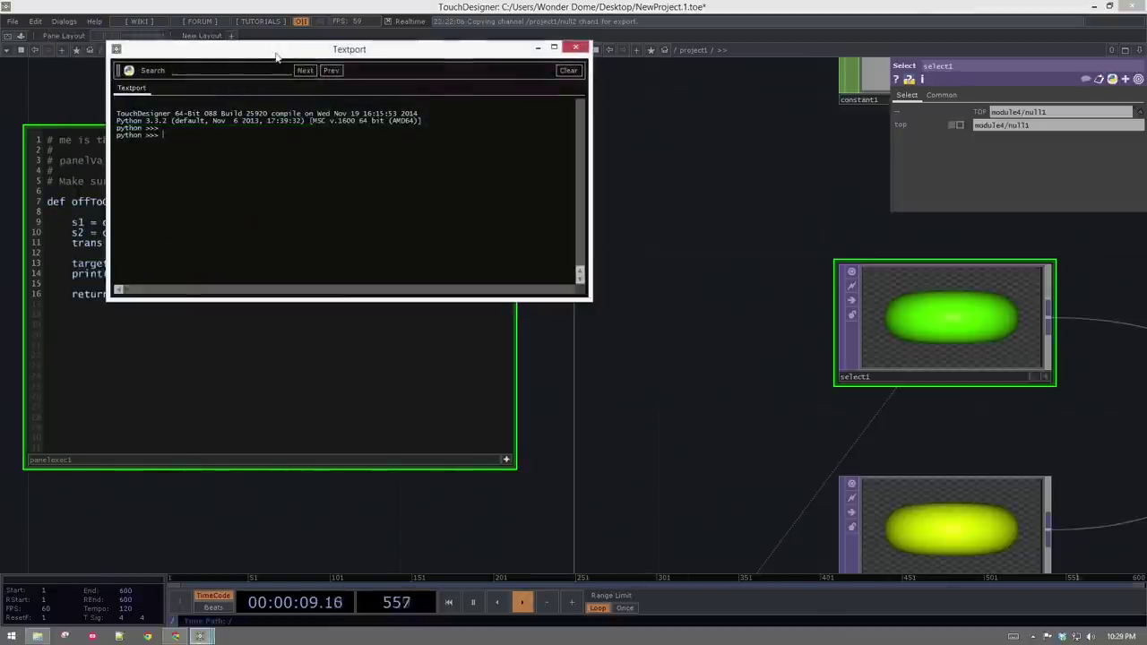
left_click_drag(276, 57, 760, 83)
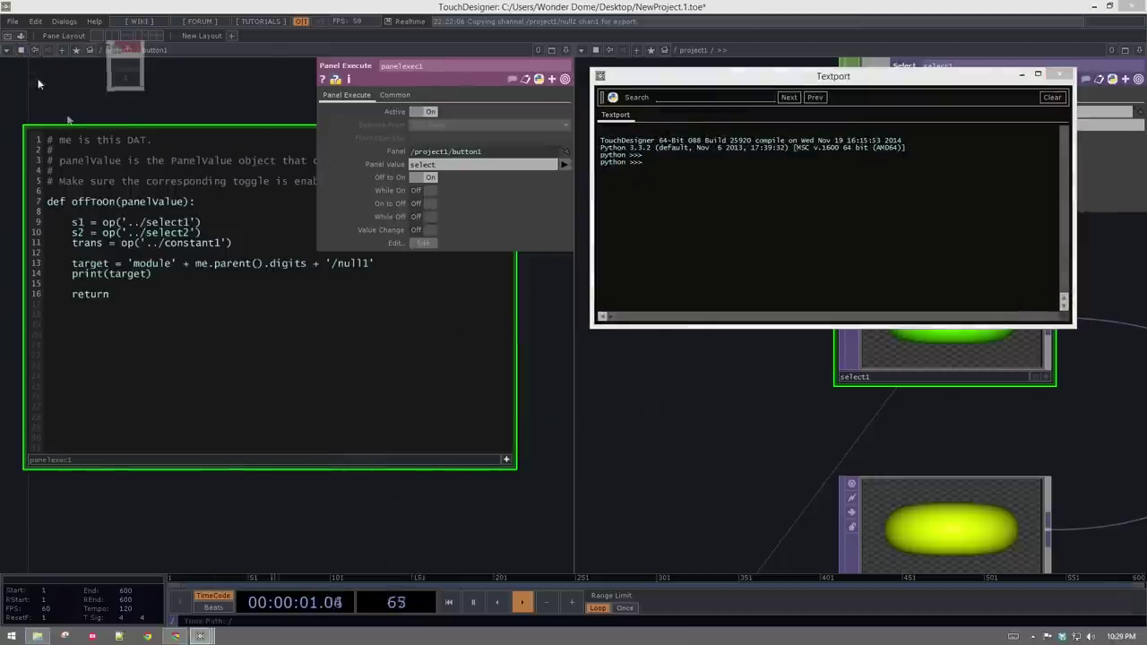
- Trigger the Visuals 1 button to test the script's output in the Textport, and close the button's viewer
left_click(126, 72)
left_click_drag(216, 91, 175, 252)
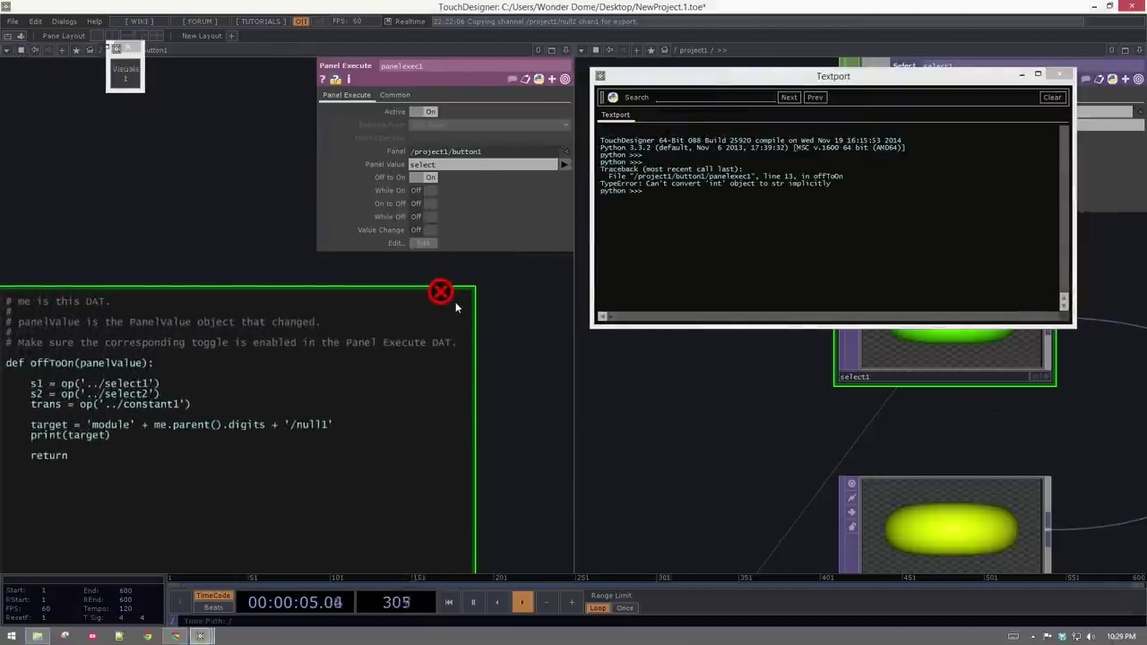
left_click_drag(171, 251, 225, 138)
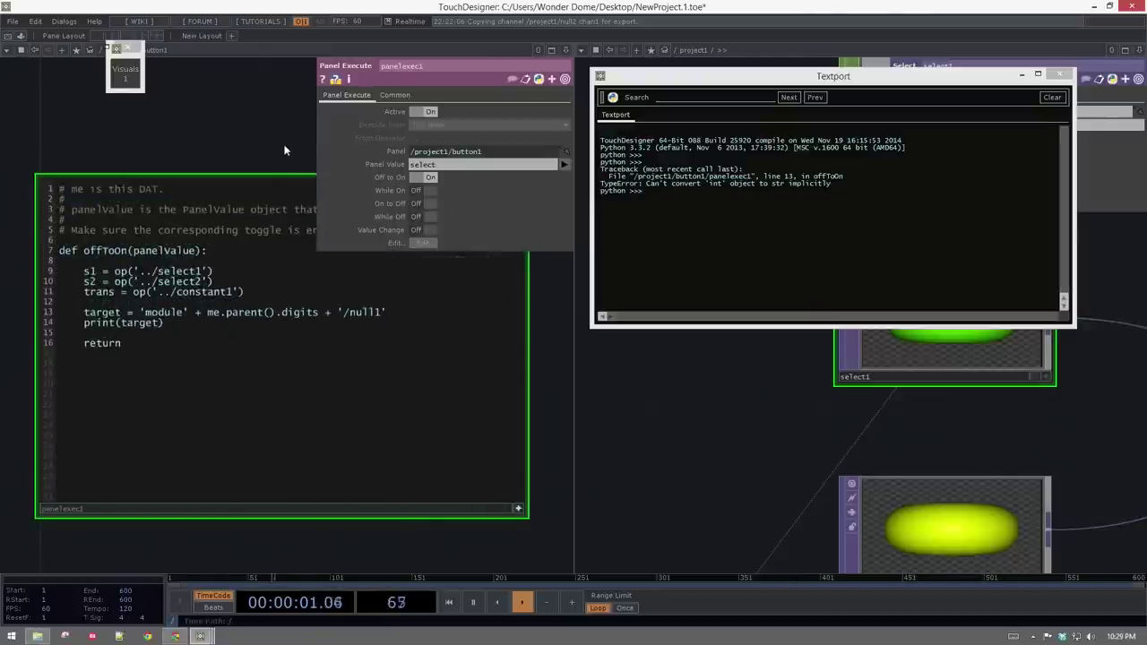
left_click(128, 47)
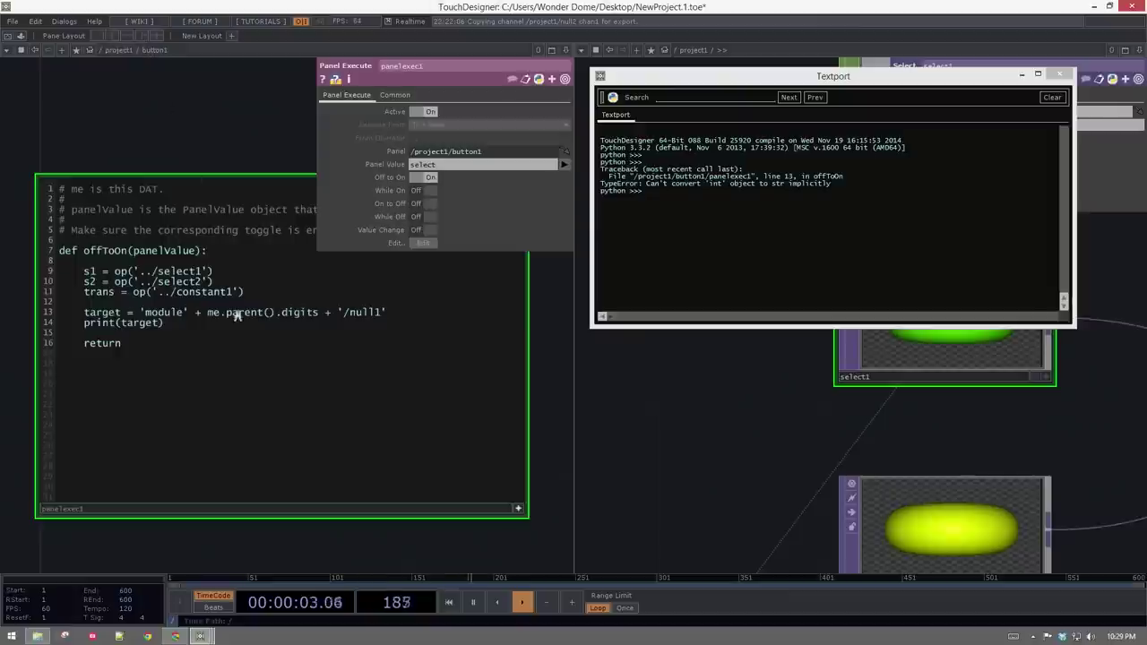
- Wrap me.parent().digits in str() within the target expression
left_click(214, 313)
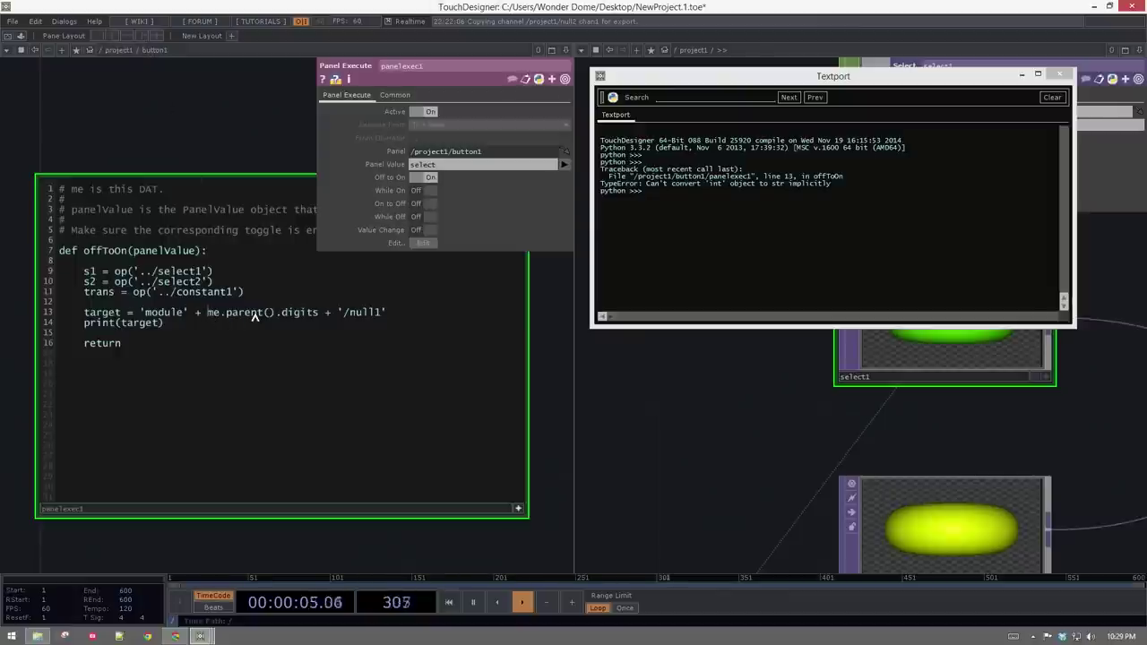
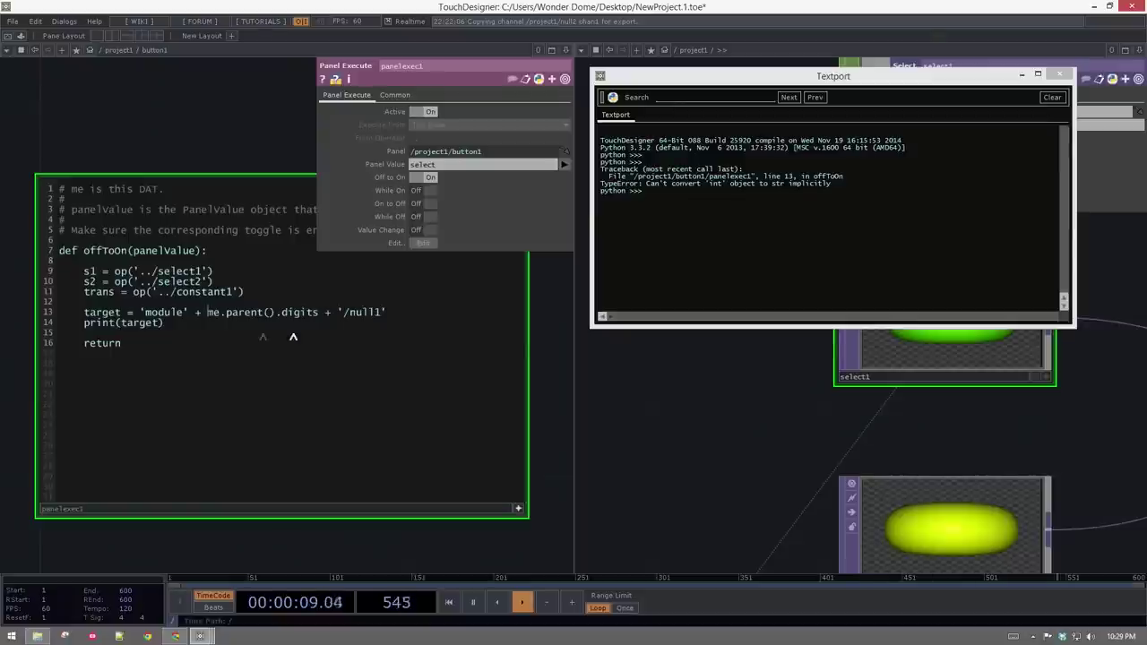
type("st")
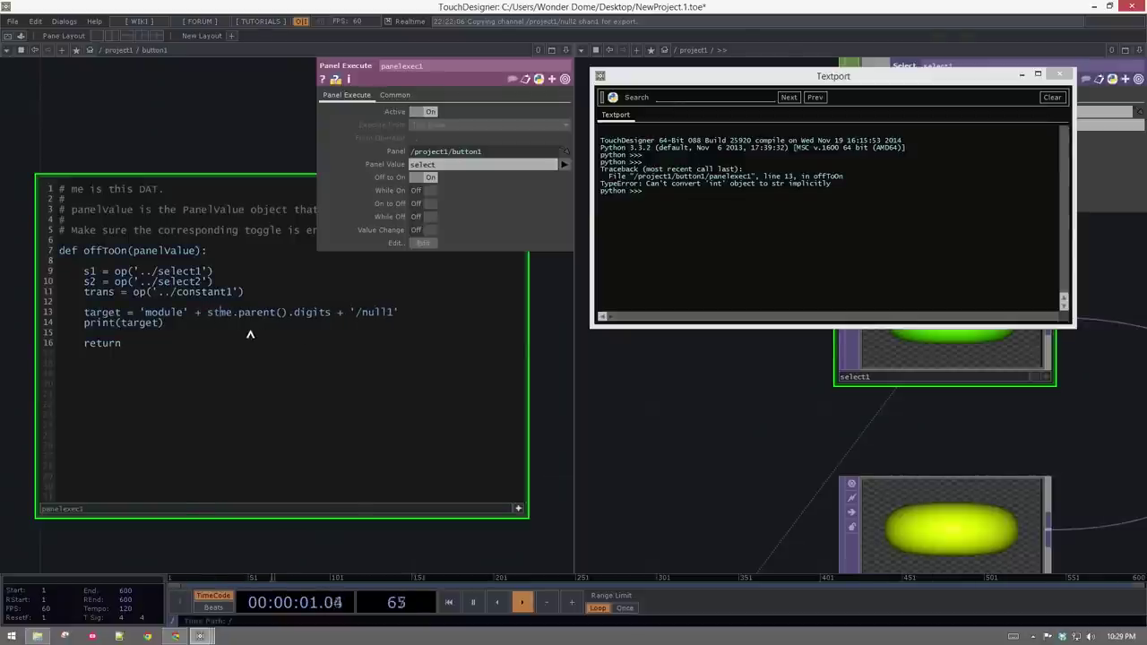
type("r(")
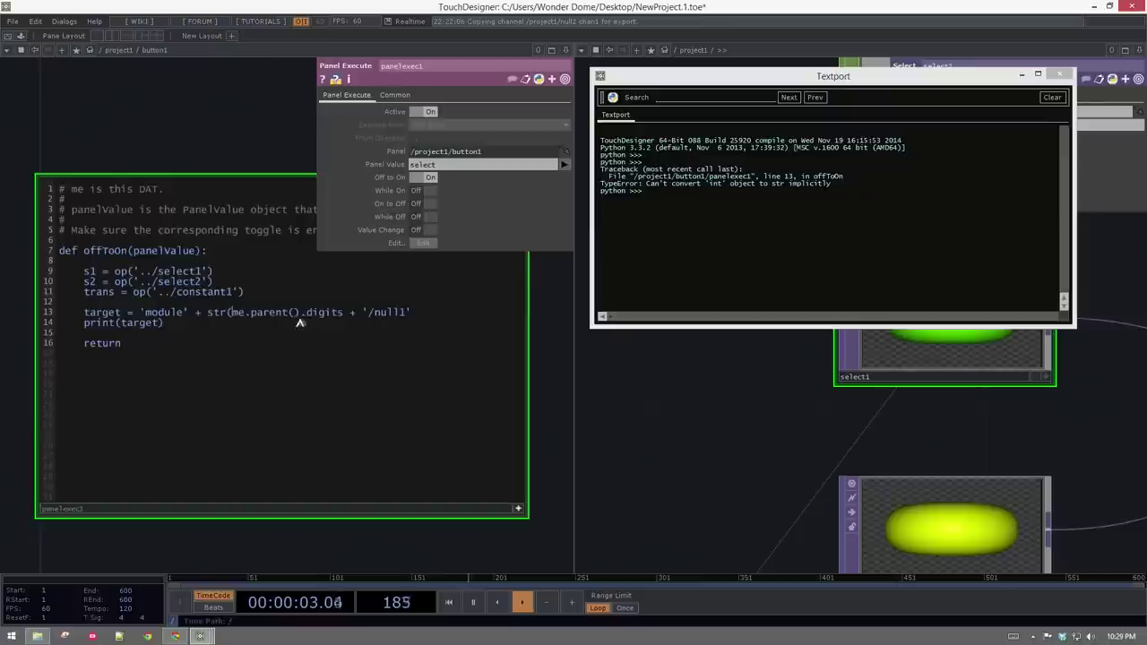
type(")")
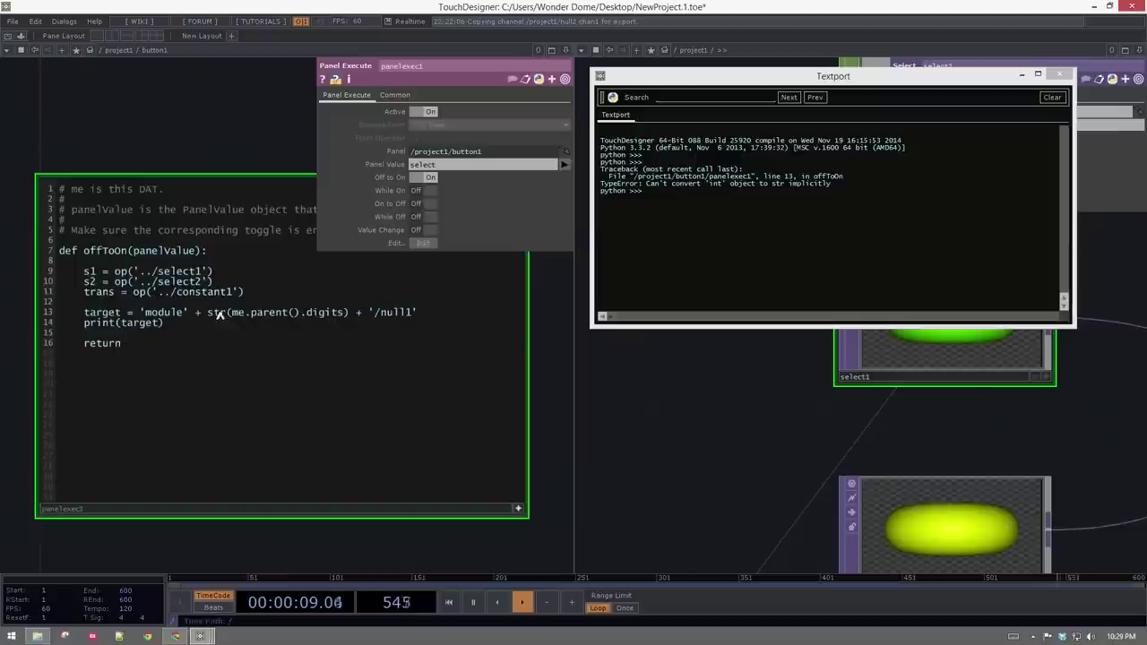
- Check the str() conversion by triggering the Visuals 1 button to print the target, and close the Textport
left_click_drag(229, 311, 345, 314)
left_click(344, 312)
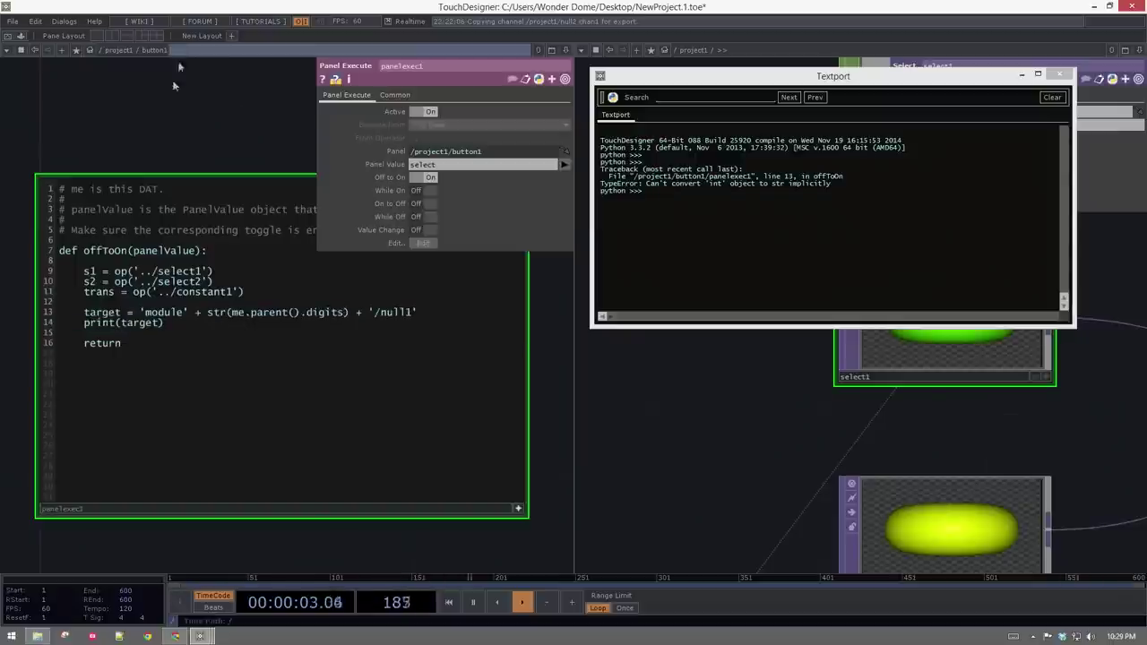
left_click(22, 51)
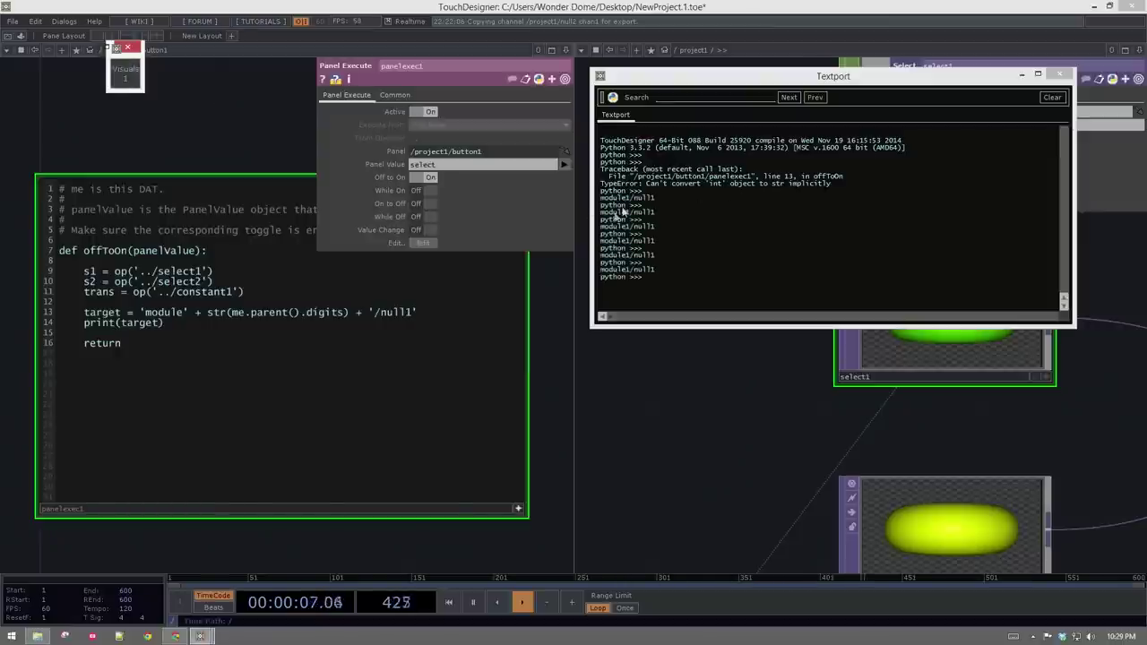
left_click(1060, 74)
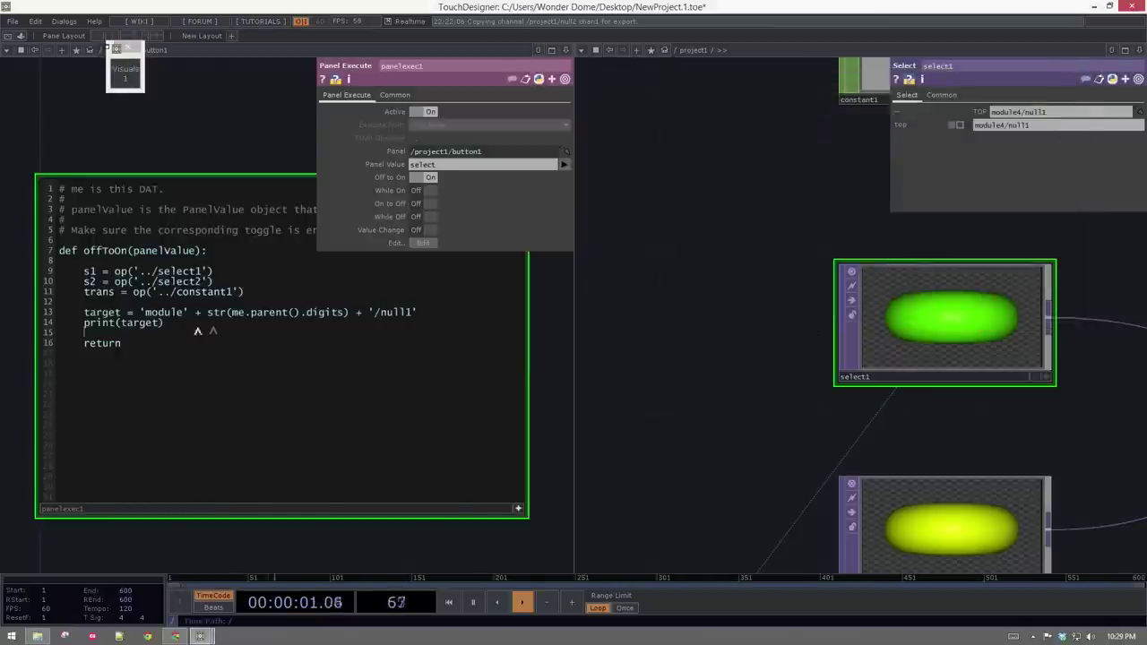
- Delete the print(target) line from the script
left_click(168, 331)
key("Up")
key("shift+Home")
left_click_drag(168, 331, 86, 328)
key("Delete")
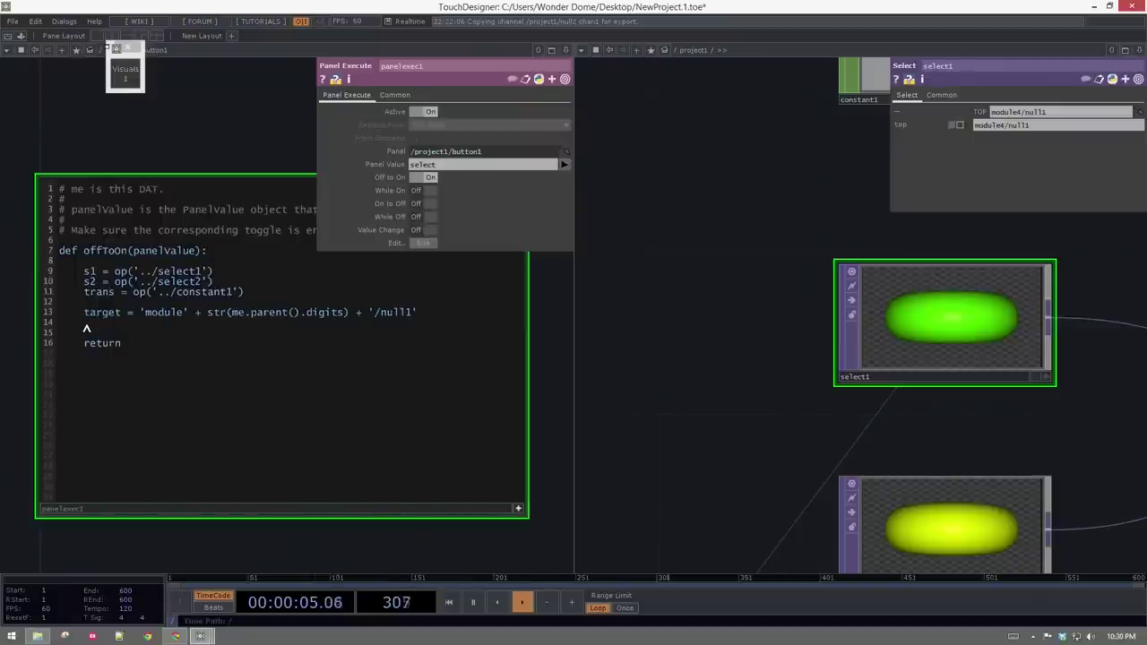
- Add the line s1.par.top = target above the return statement in the offToOn function
left_click_drag(723, 403, 600, 354)
scroll(783, 329, "down", 5)
left_click_drag(720, 350, 784, 229)
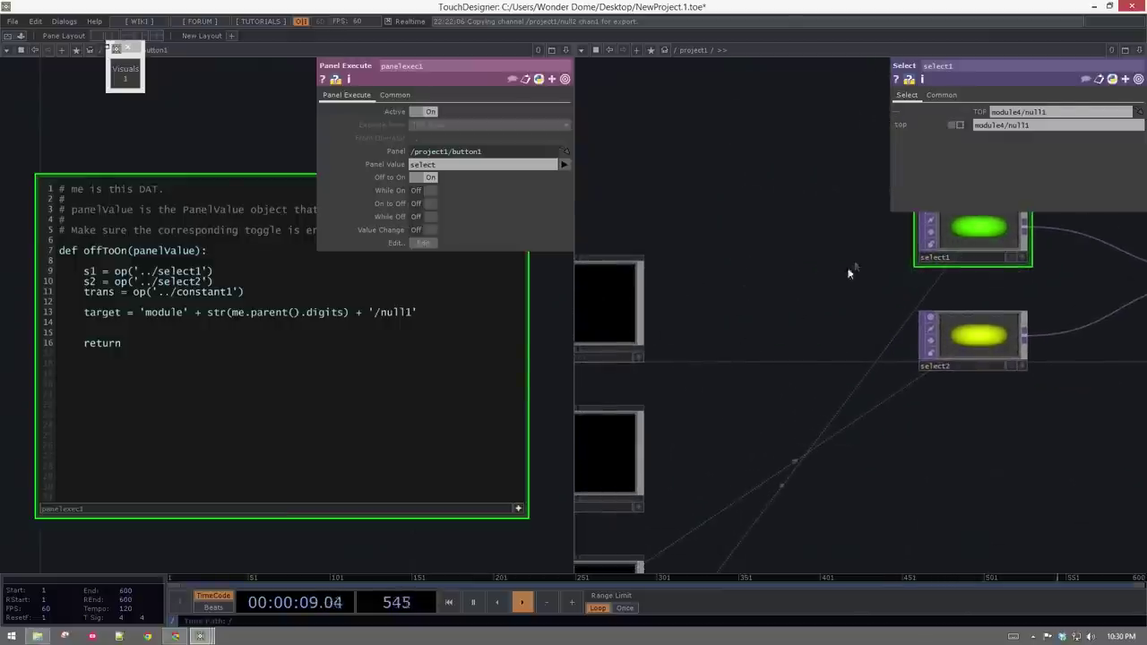
left_click_drag(854, 262, 791, 327)
left_click(137, 322)
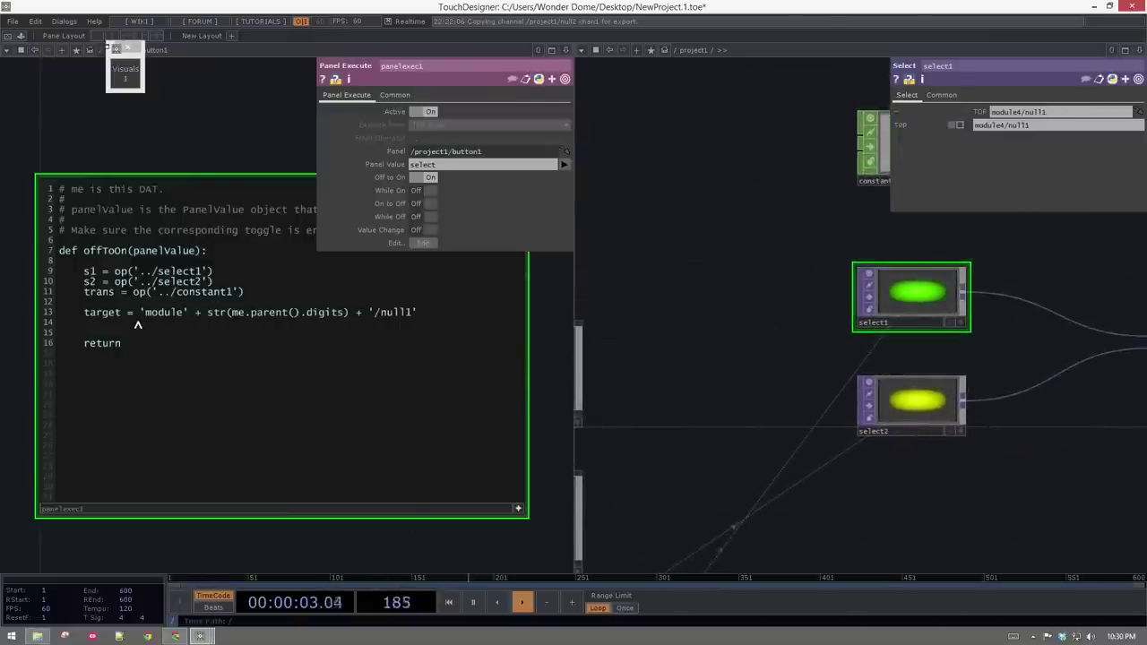
key("Return")
type("s1.par.")
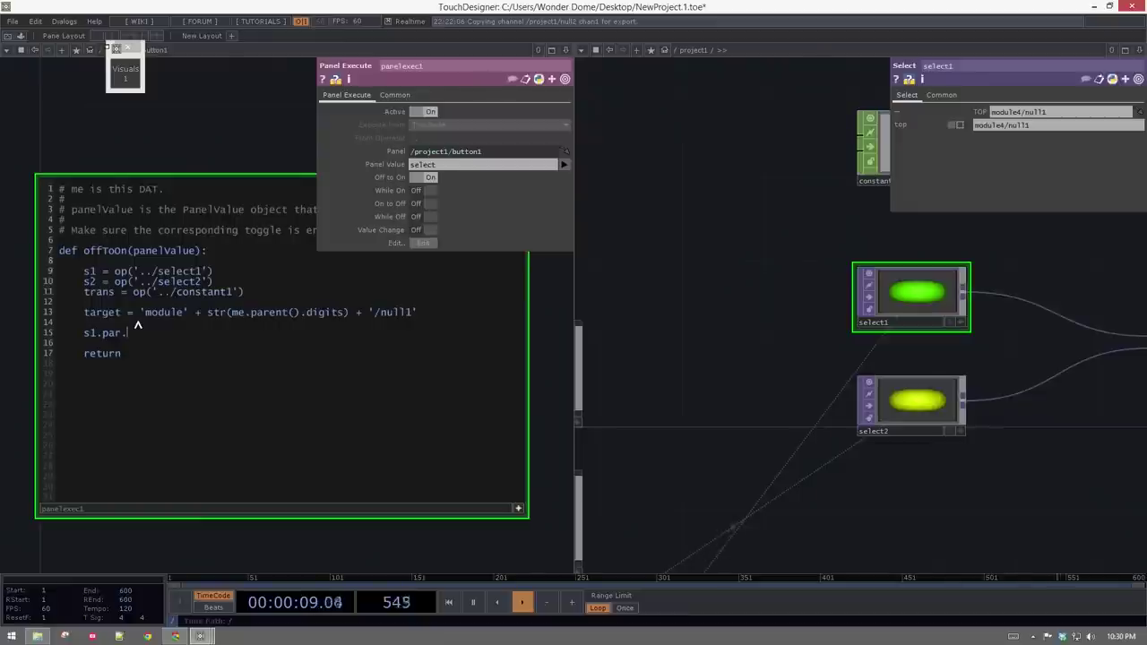
type("top = tager")
key("BackSpace")
key("BackSpace")
type("arget")
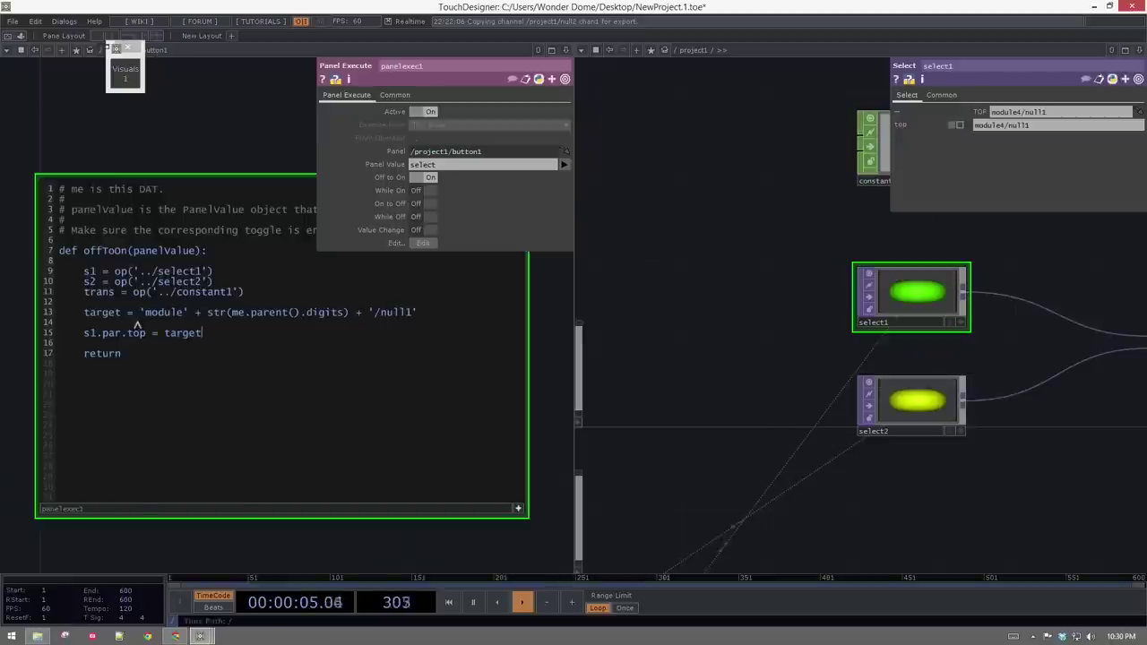
- Trigger the Visuals 1 button in the project1 network to test the script's control of select1
scroll(627, 311, "down", 4)
left_click_drag(620, 313, 697, 357)
left_click(667, 353)
left_click(644, 331)
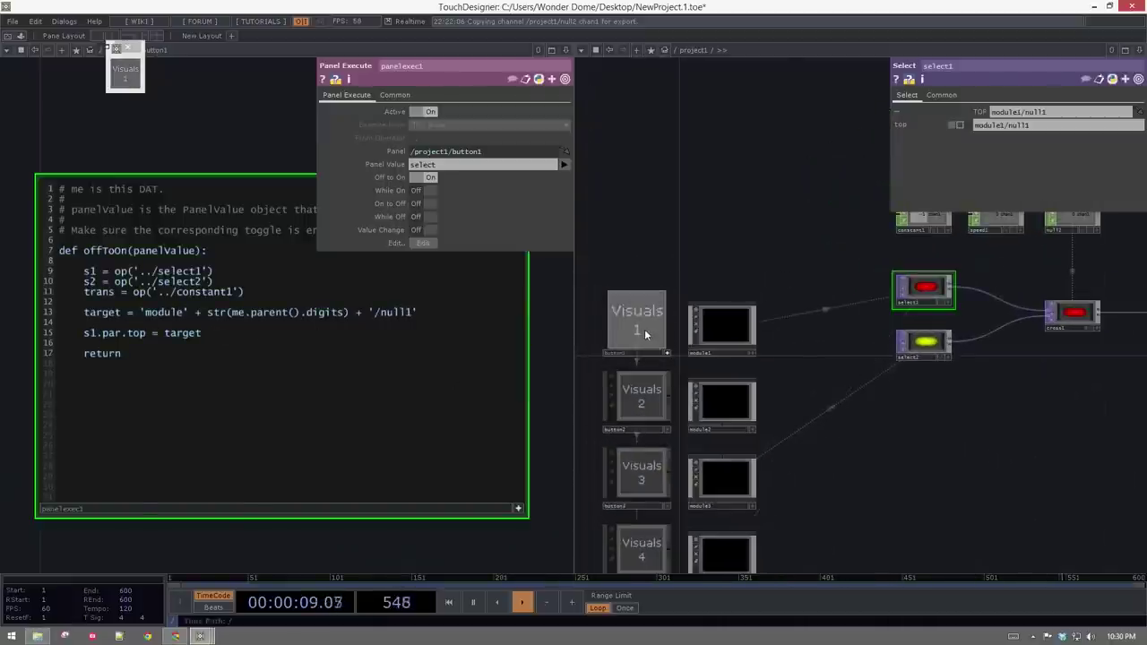
- Make the viewers of all four Visuals buttons active and hide the parameter window in the project1 network
left_click_drag(719, 294, 743, 200)
right_click_drag(614, 235, 690, 517)
key("a")
left_click_drag(757, 167, 802, 215)
key("p")
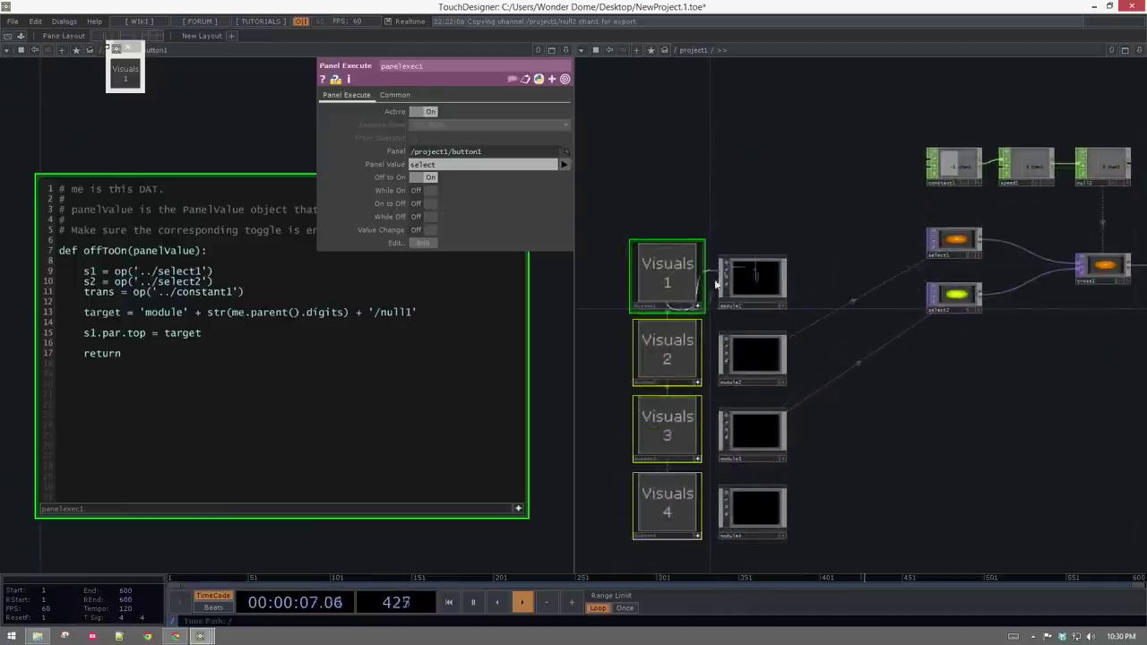
- Trigger the Visuals 1 to 4 buttons in turn and return to Visuals 1 to check the source switching
left_click(667, 301)
left_click(658, 370)
left_click(669, 426)
left_click(669, 493)
left_click(673, 276)
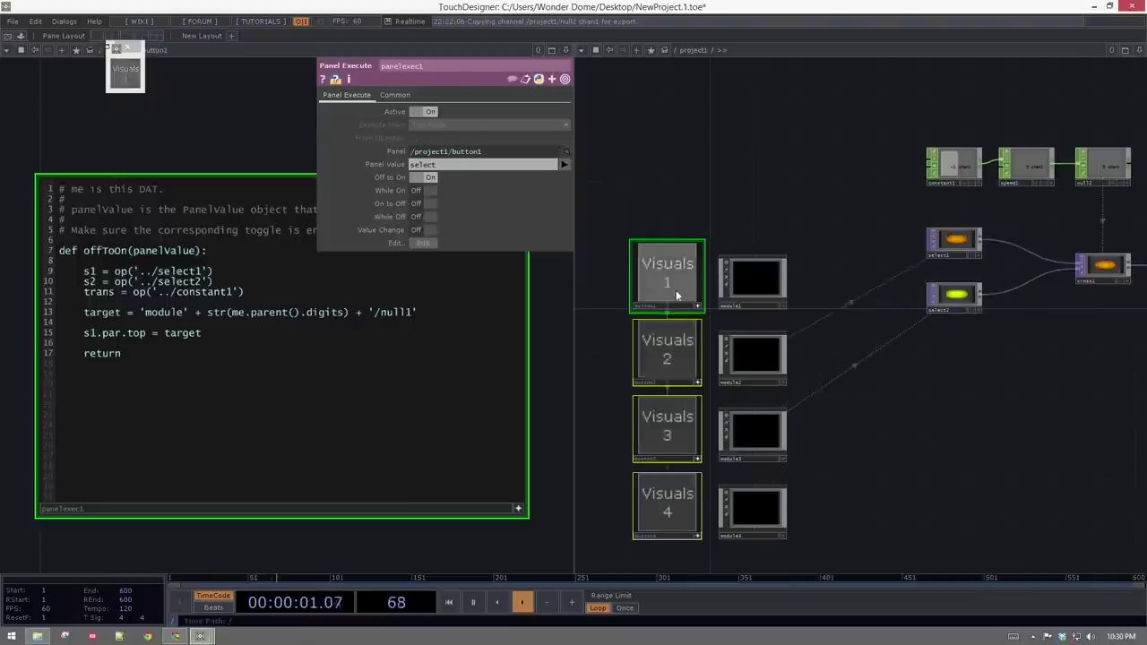
- Delete the line s1.par.top = target from the panelexec1 script
scroll(901, 404, "up", 3)
scroll(835, 309, "up", 2)
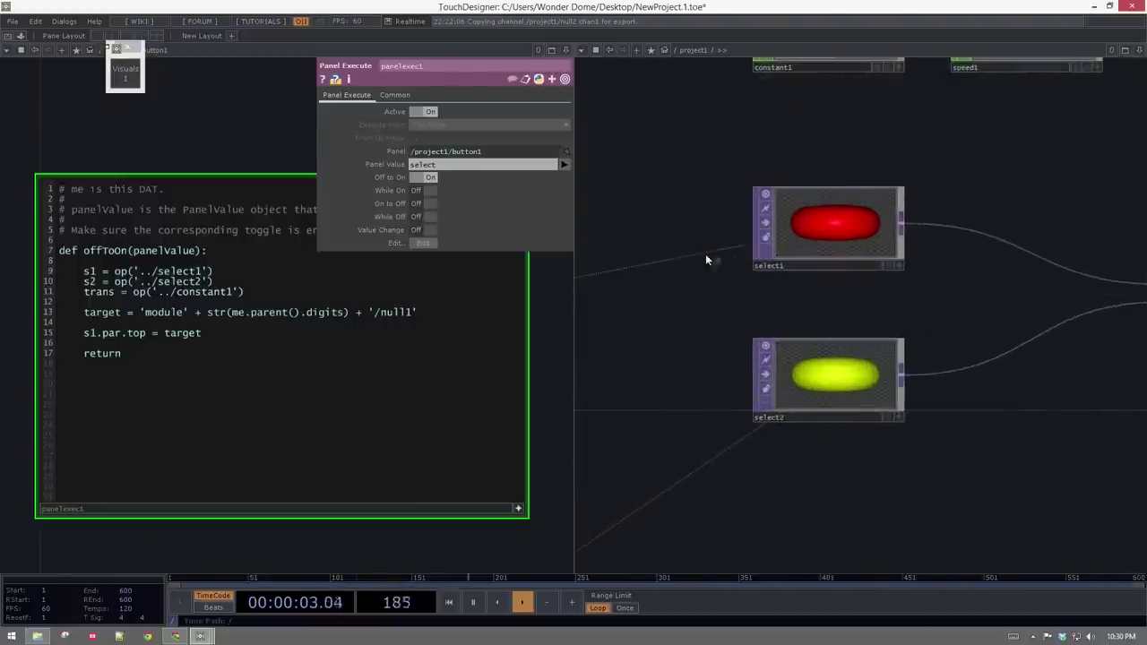
scroll(745, 280, "up", 2)
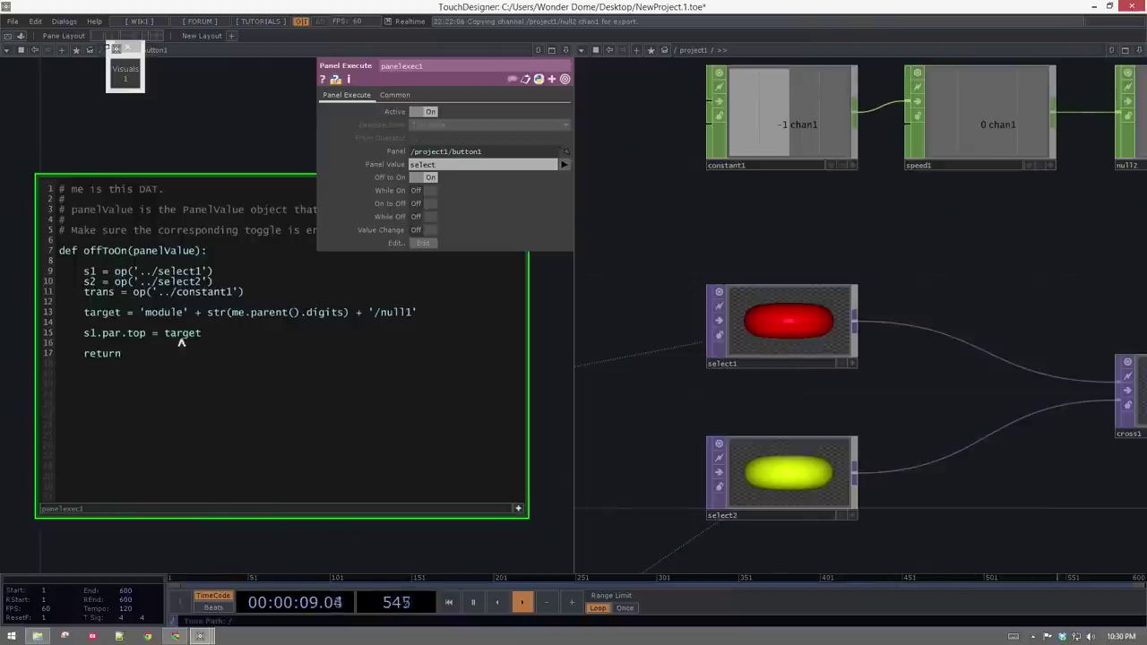
left_click_drag(206, 332, 85, 333)
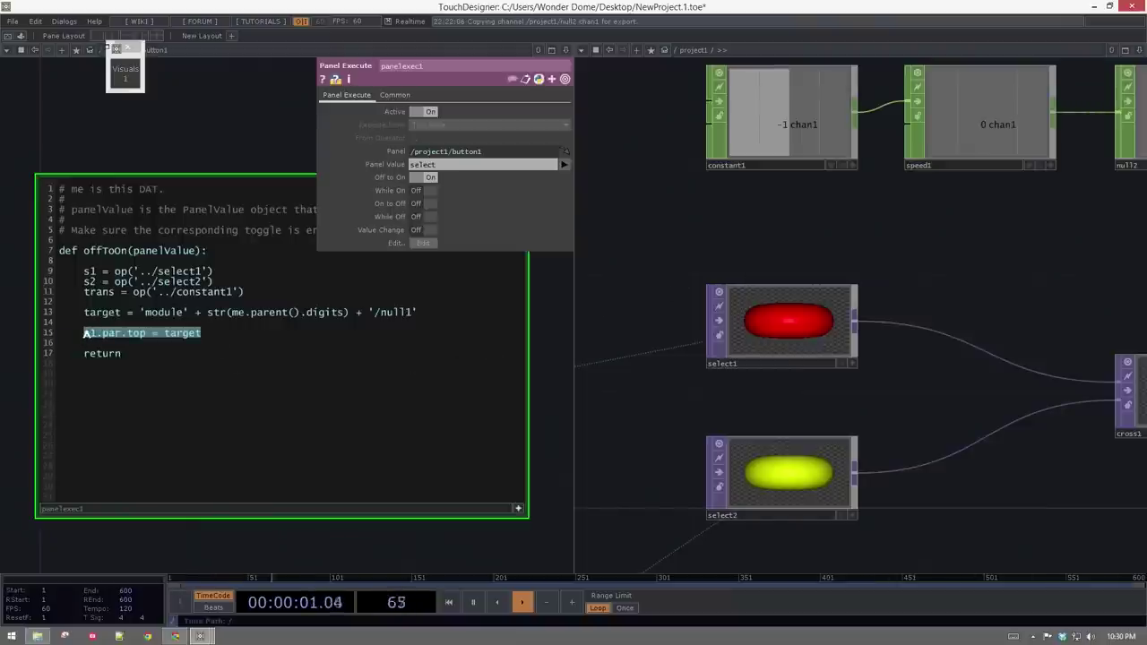
key("BackSpace")
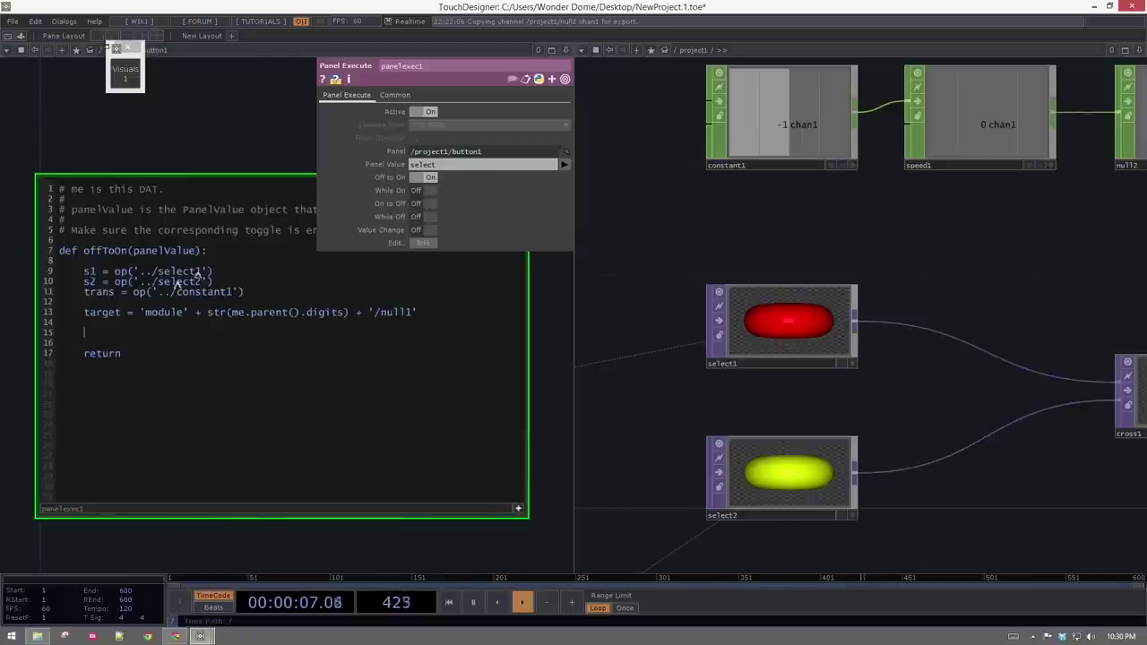
- Preview the finished panelexec1 script in the VJ simple.8.toe window and return to NewProject.1.toe
mouse_move(204, 636)
mouse_move(107, 587)
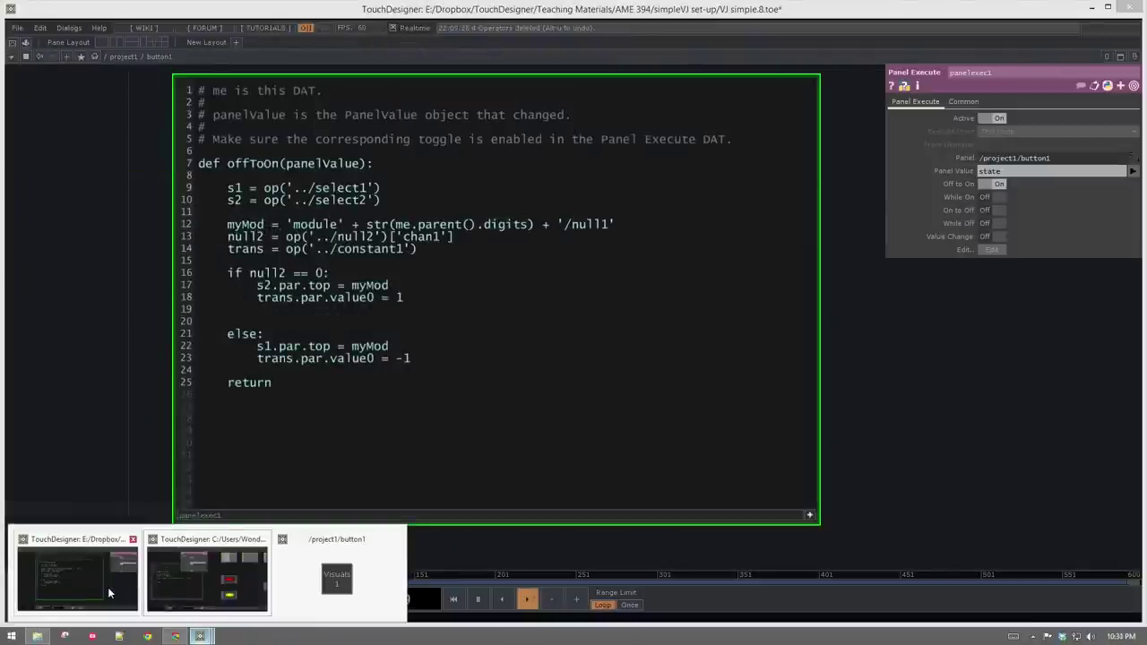
left_click(207, 581)
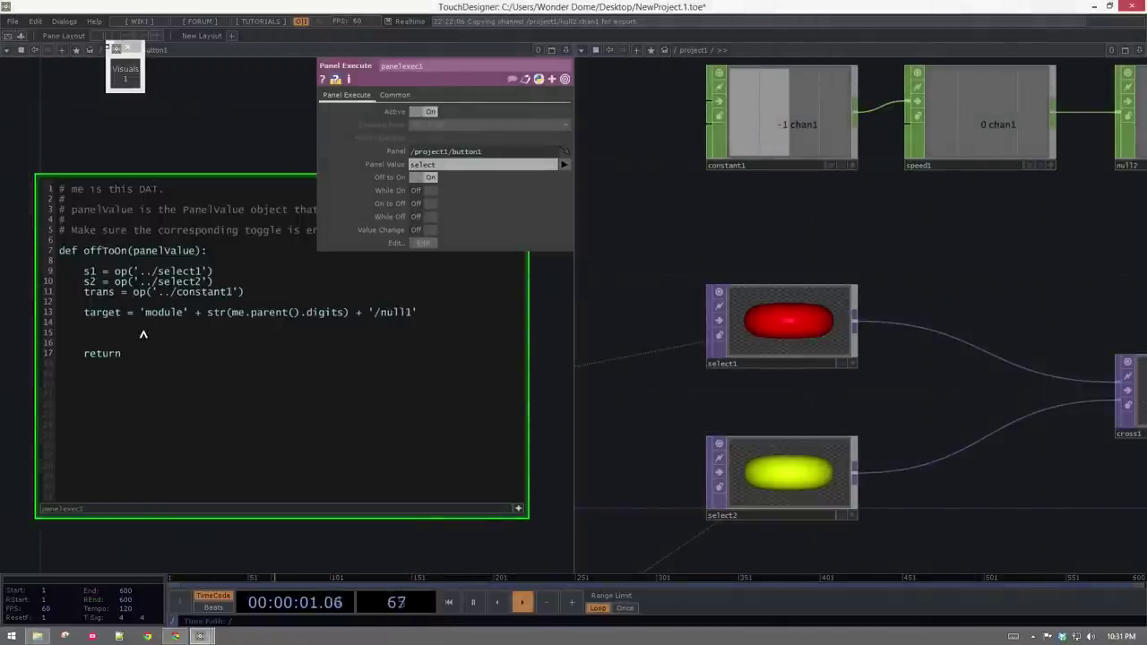
- Set the chan1 value of constant1 to 1 and hide its parameters
left_click_drag(921, 258, 902, 271)
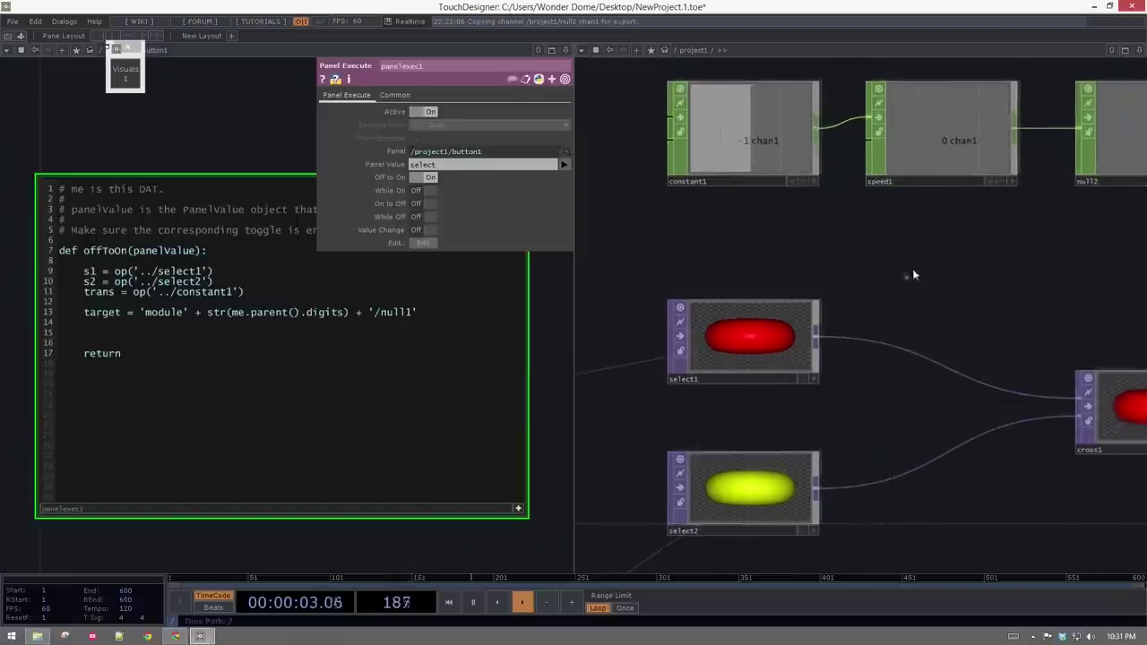
left_click_drag(983, 263, 864, 261)
middle_click_drag(863, 261, 1006, 215)
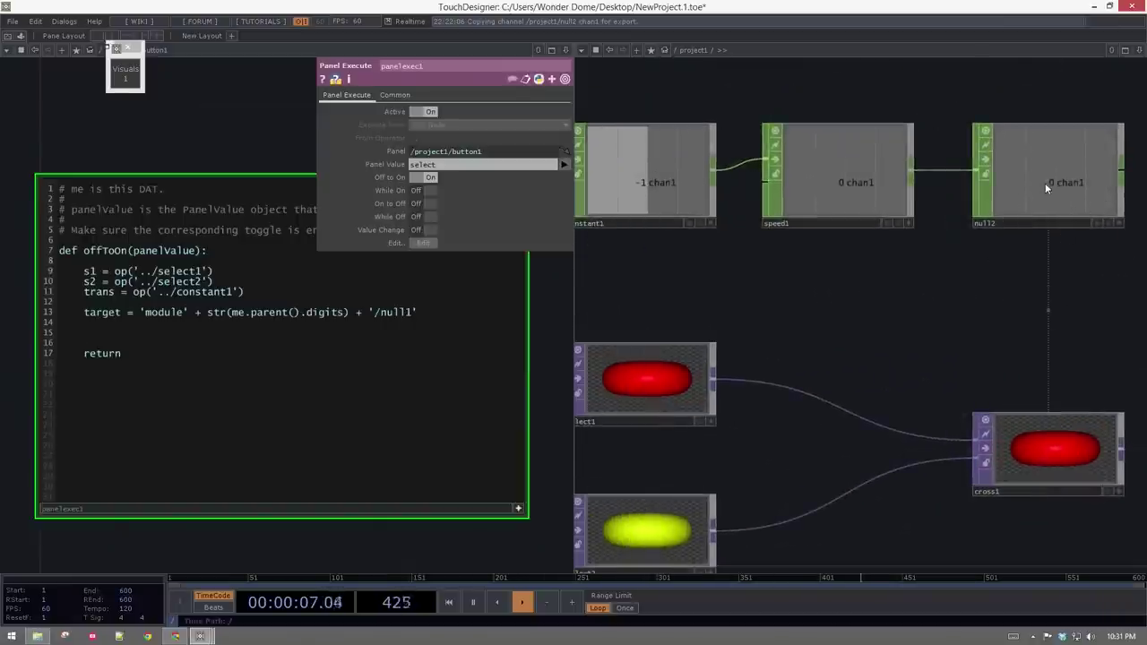
scroll(1031, 159, "down", 2)
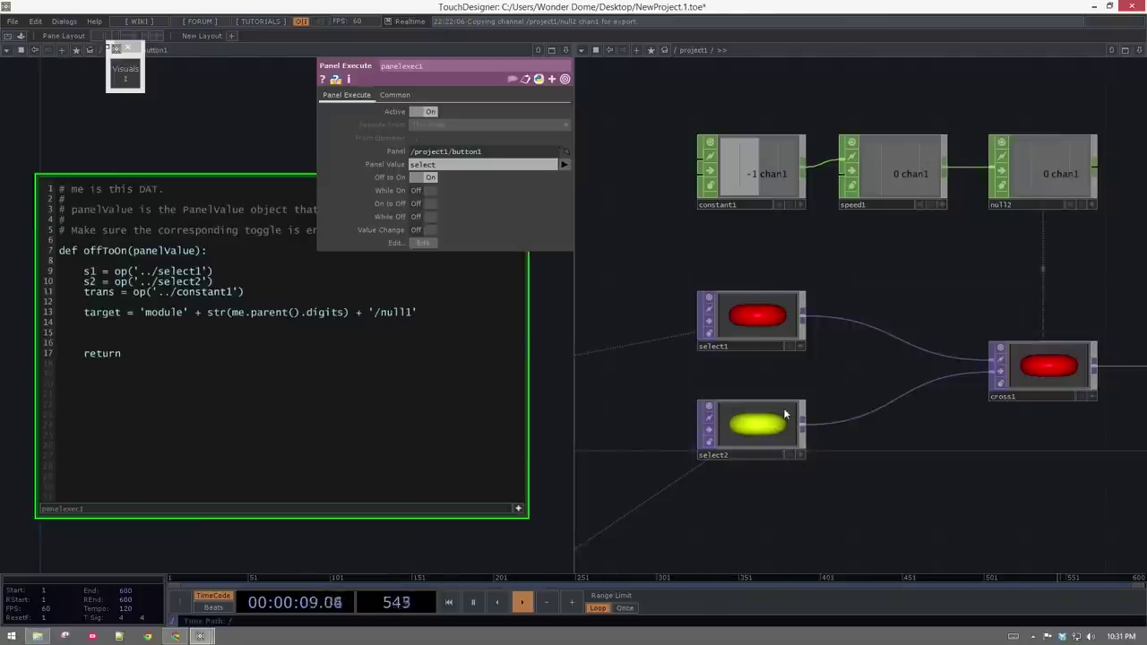
left_click(739, 150)
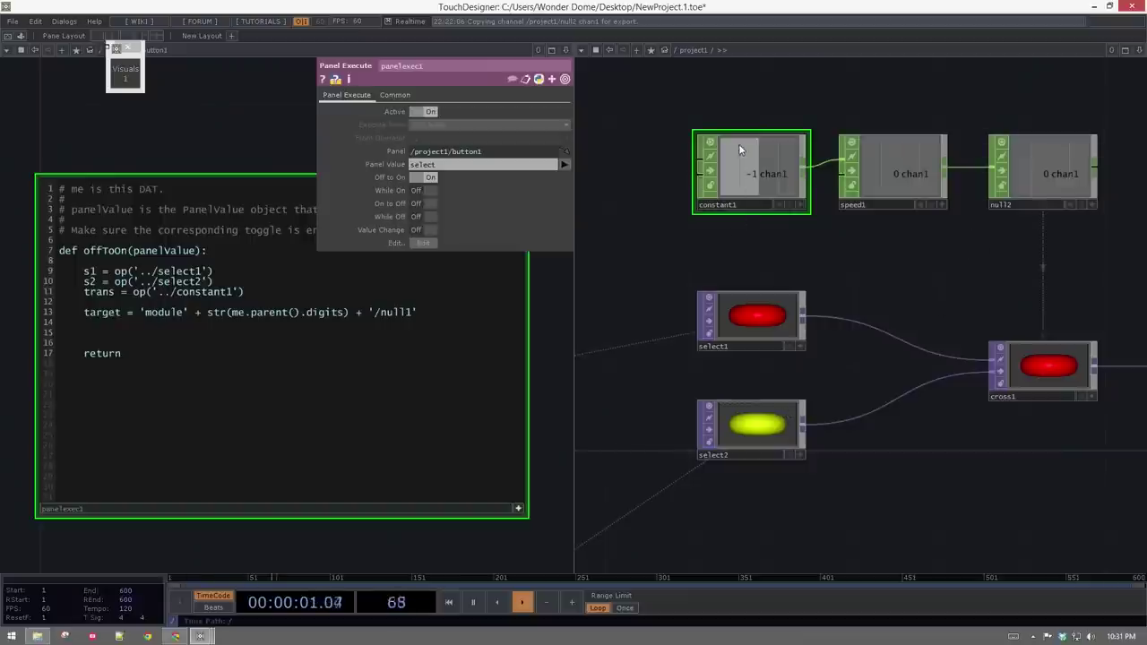
key("p")
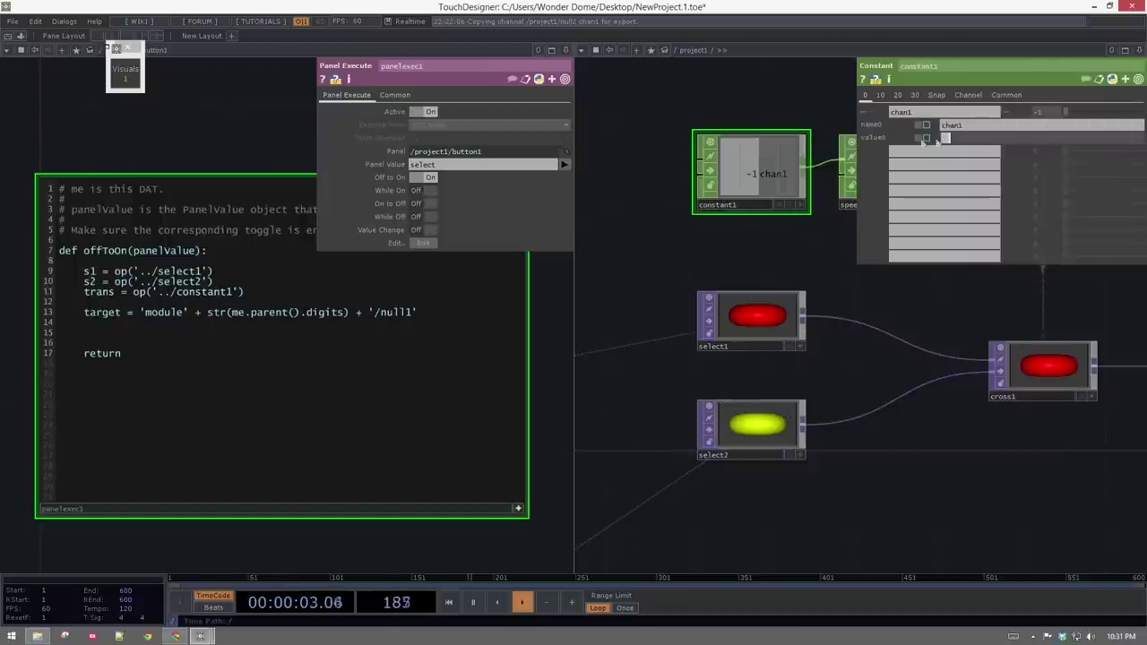
type("1")
key("Return")
left_click(767, 232)
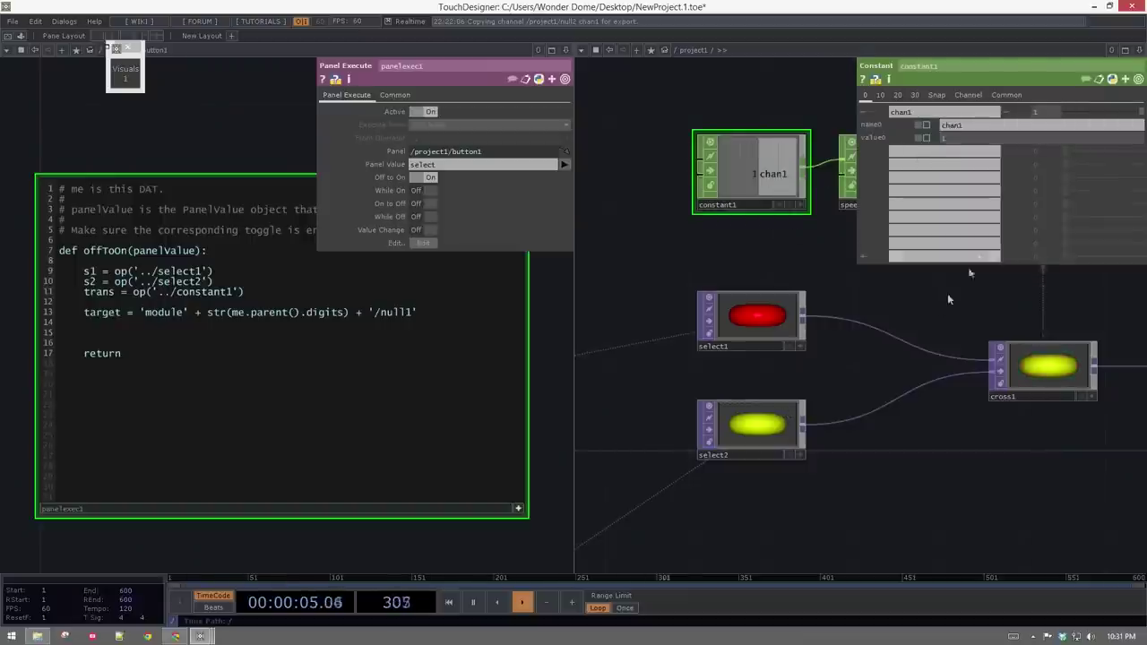
key("p")
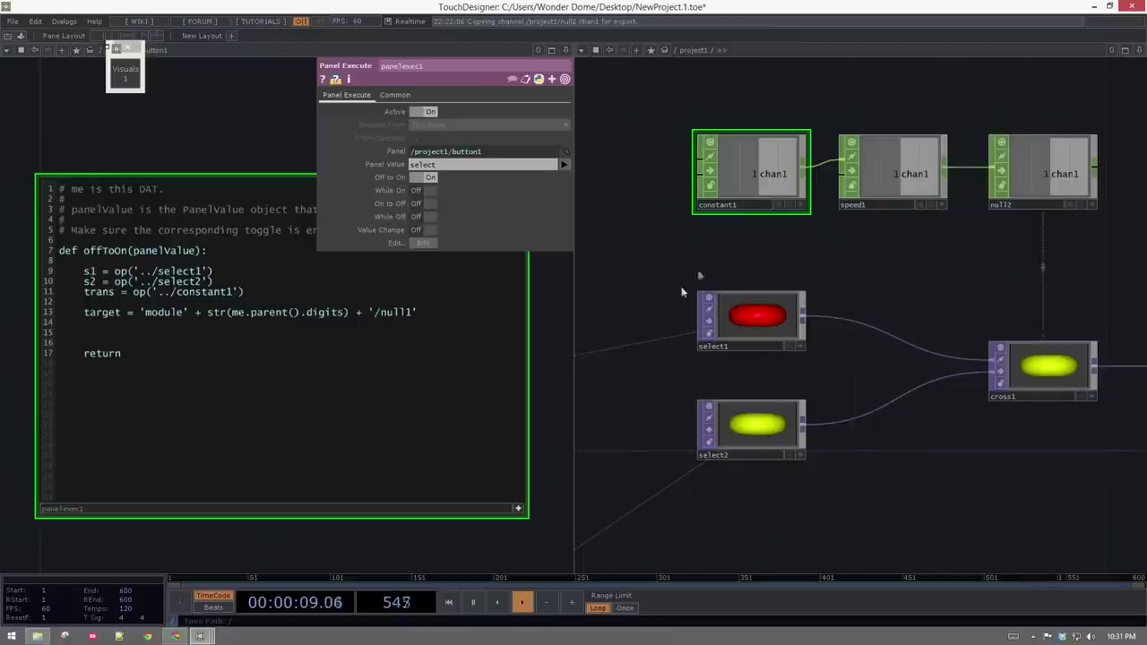
- Add the line null2 = op('../null2')['chan1'] below the trans definition in the panelexec1 script
left_click(172, 328)
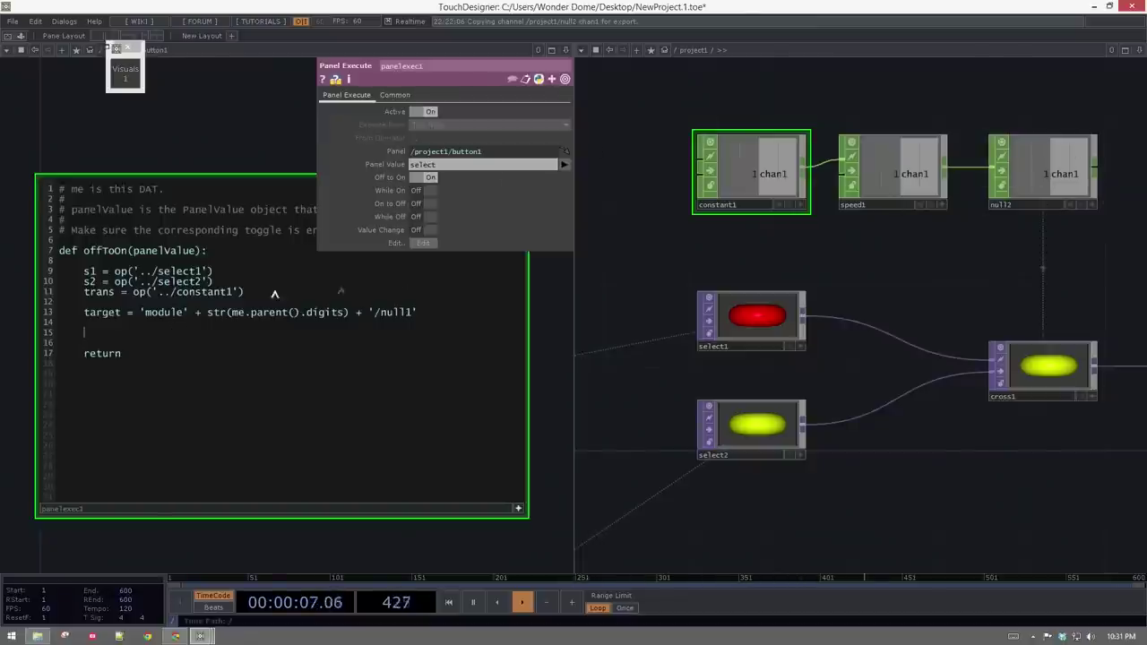
left_click(114, 303)
key("Return")
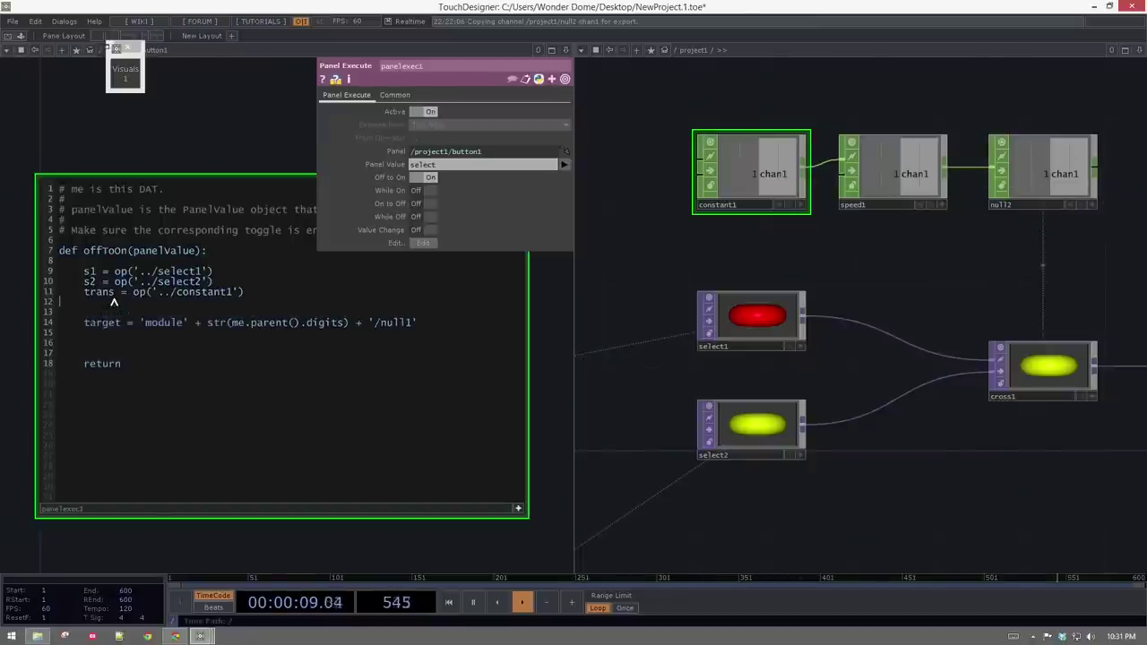
type("null")
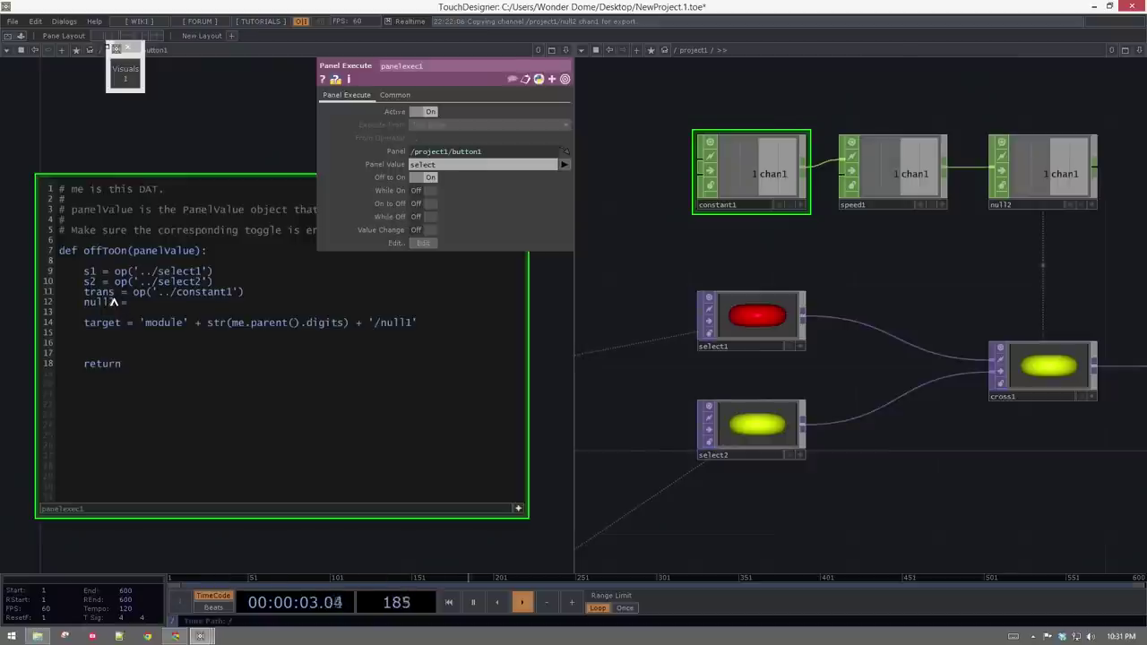
type("2 =")
type("op('../")
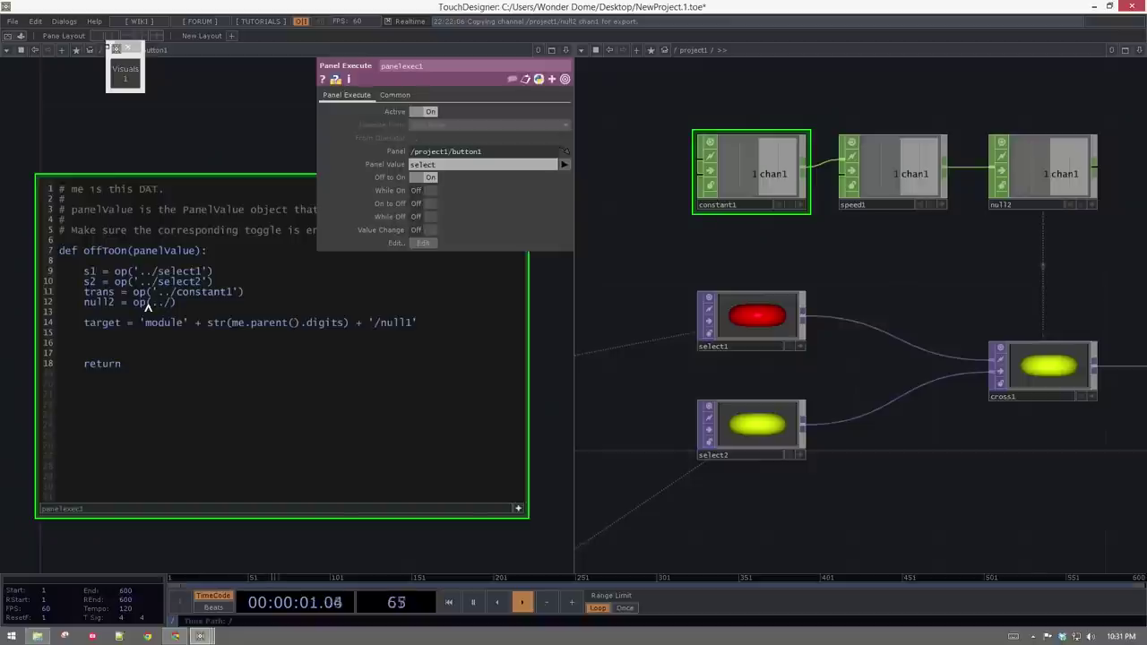
type("'")
type("null2")
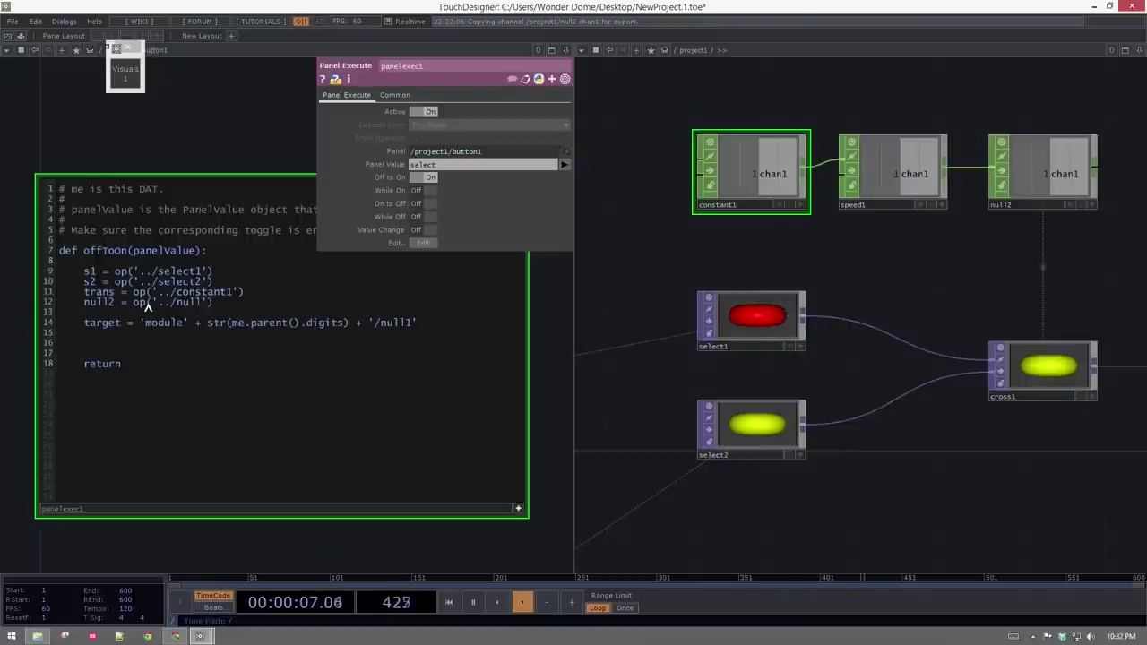
left_click(250, 309)
type("[]")
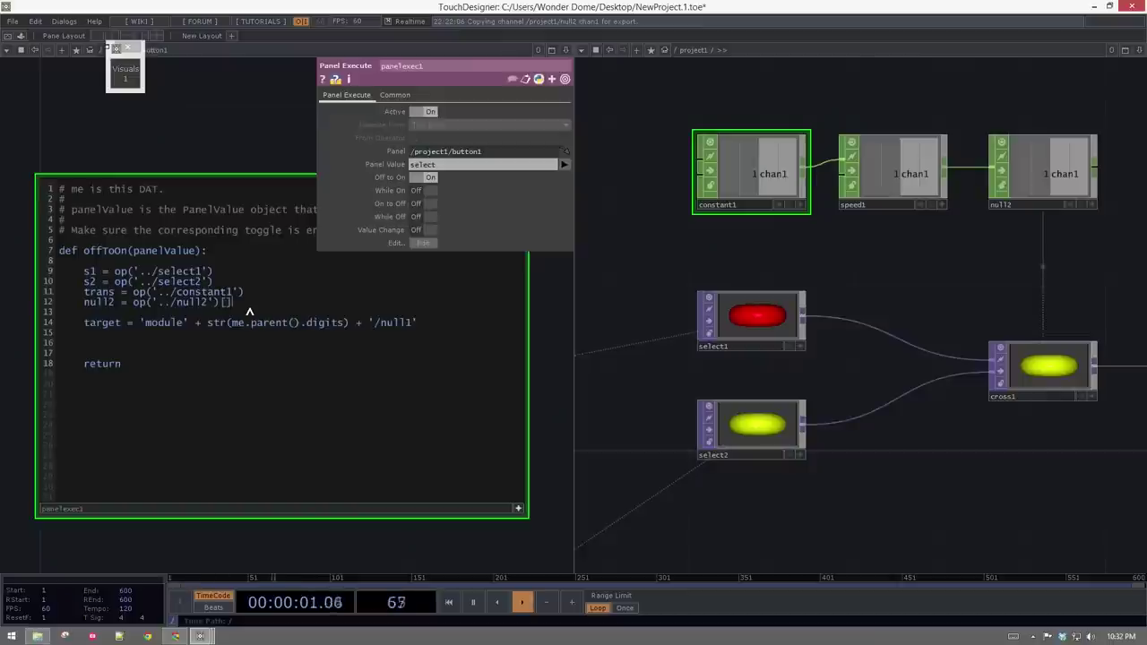
type("'chan1")
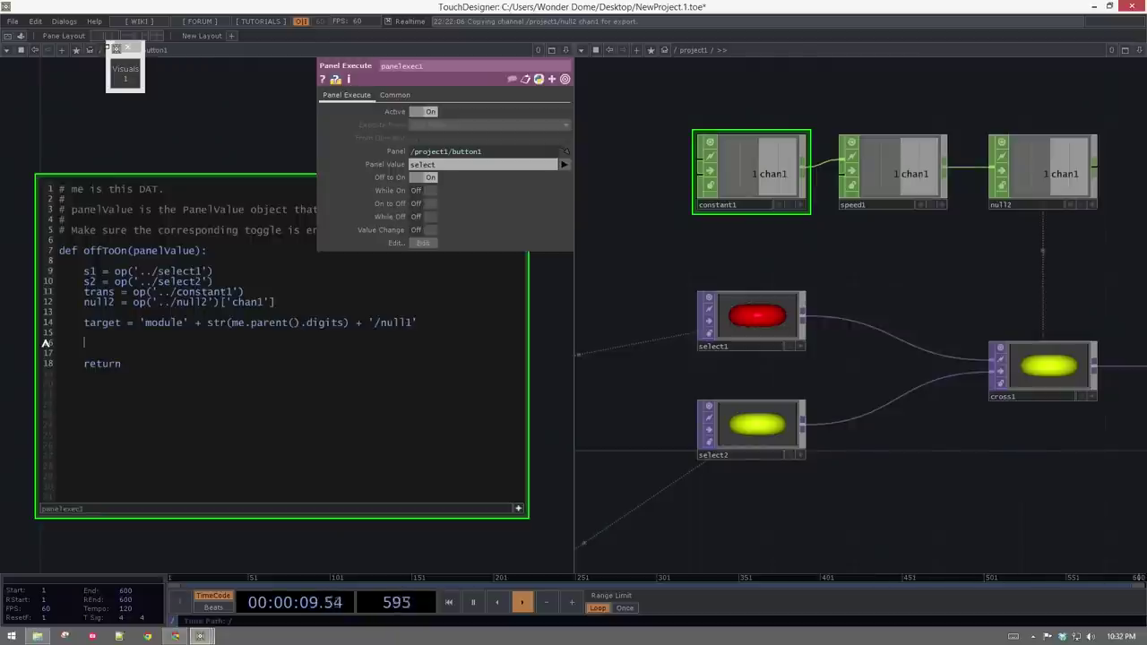
- Start a conditional block below the target definition with the line if null2 == 0:
type("if null2 ==")
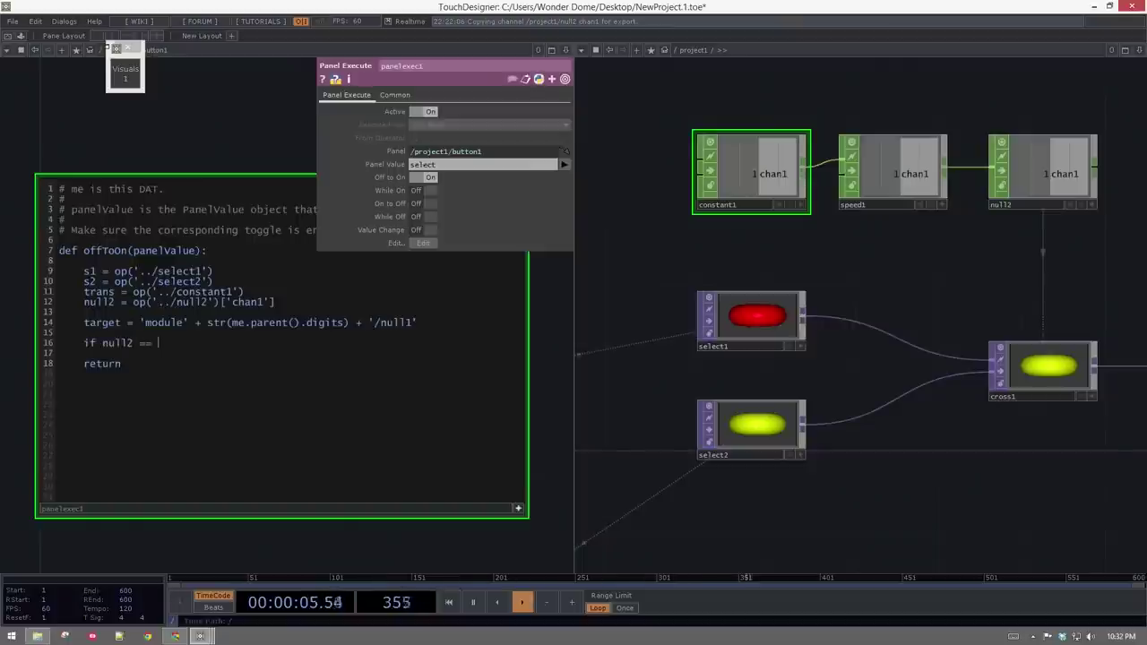
type("-")
type(":")
key("Return")
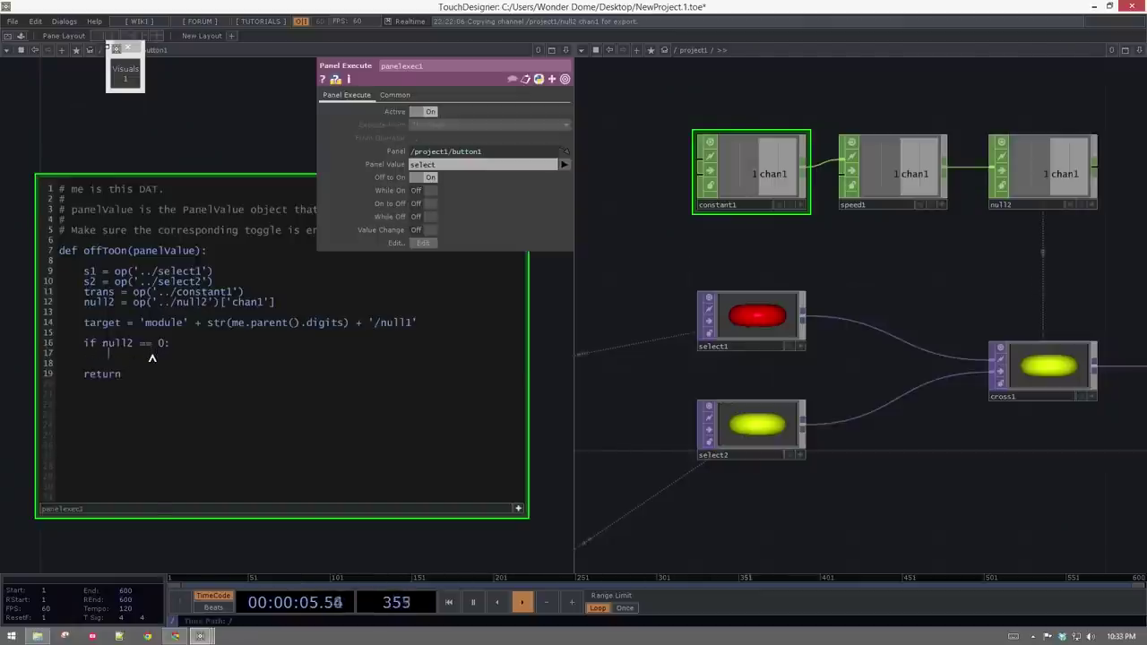
- Add s2.par.top = target as the indented statement inside the if block
type("s2 = ")
type("par")
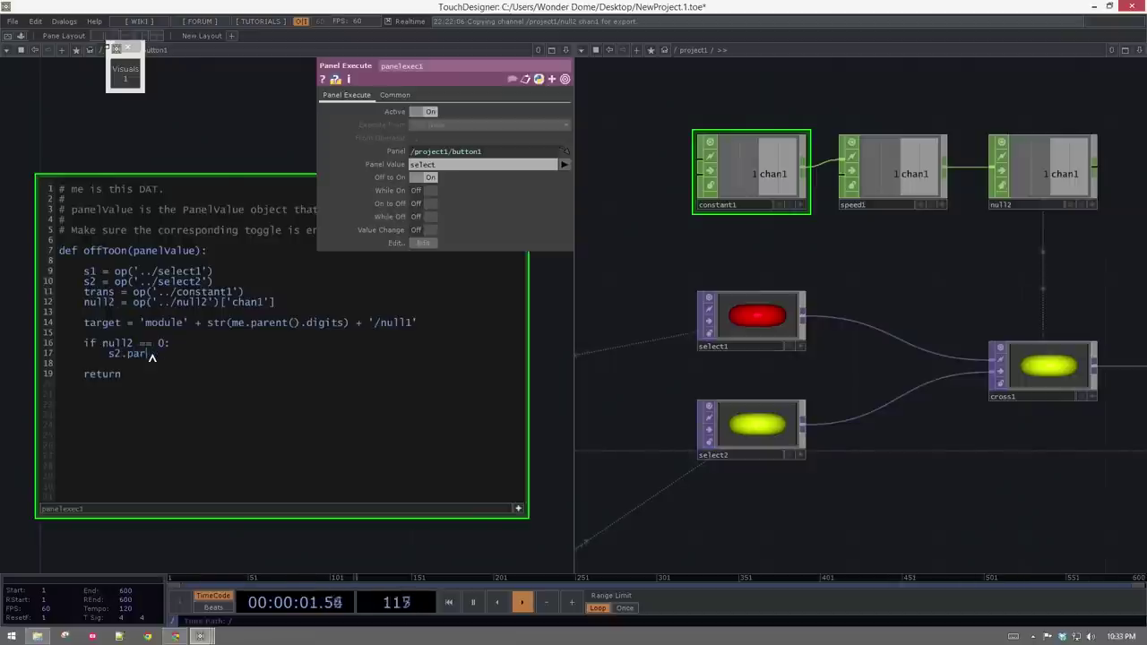
type(".top = trans")
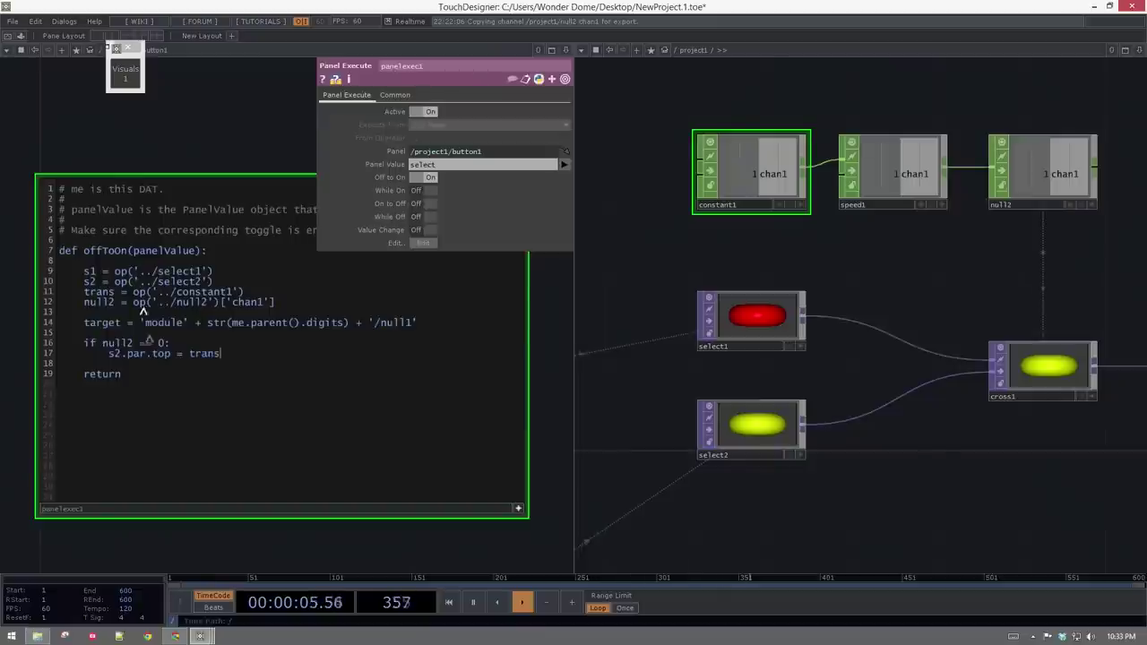
left_click_drag(83, 292, 238, 292)
left_click(239, 292)
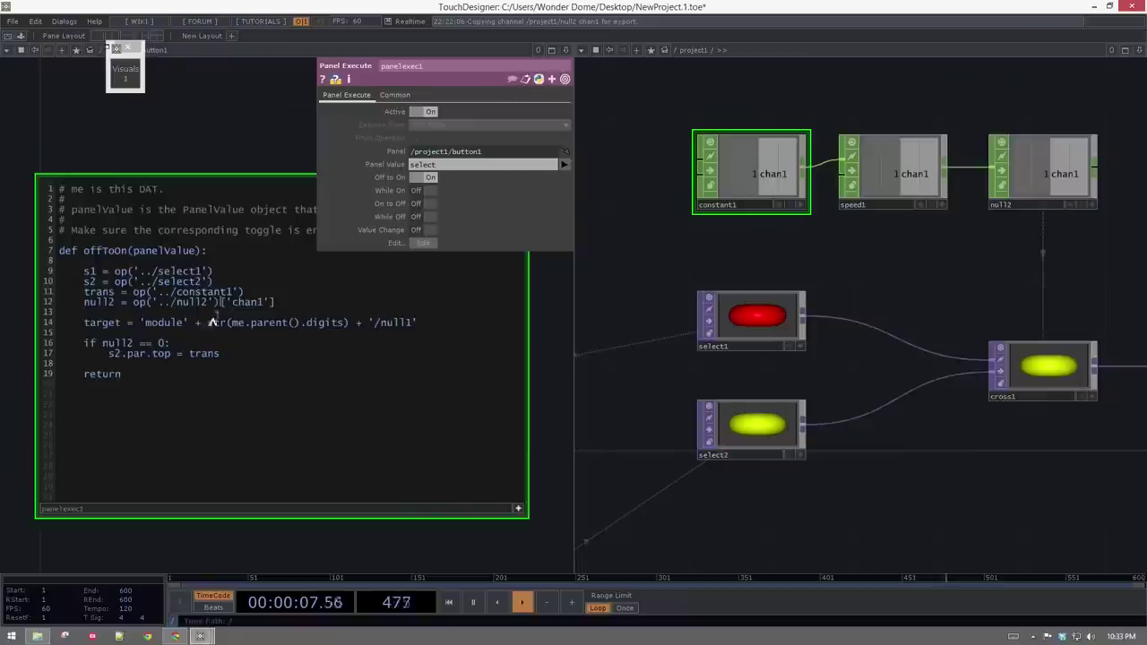
double_click(204, 354)
type("target")
left_click_drag(84, 322, 418, 324)
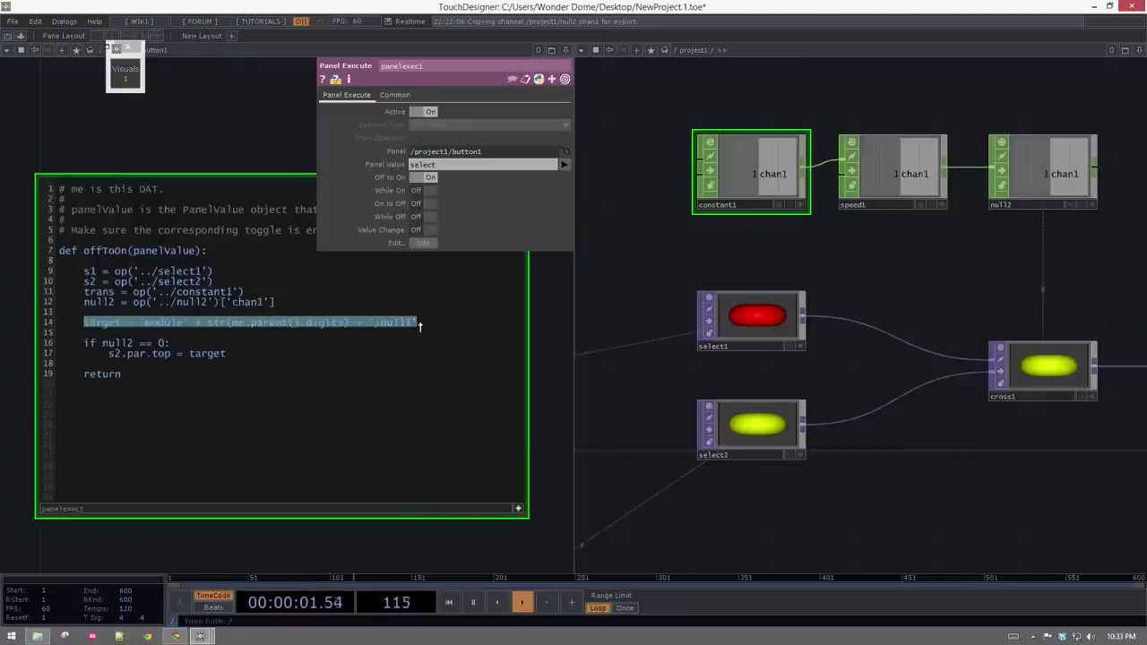
- Add an else: branch below the if block containing the indented line s1.par.top = target
left_click(341, 363)
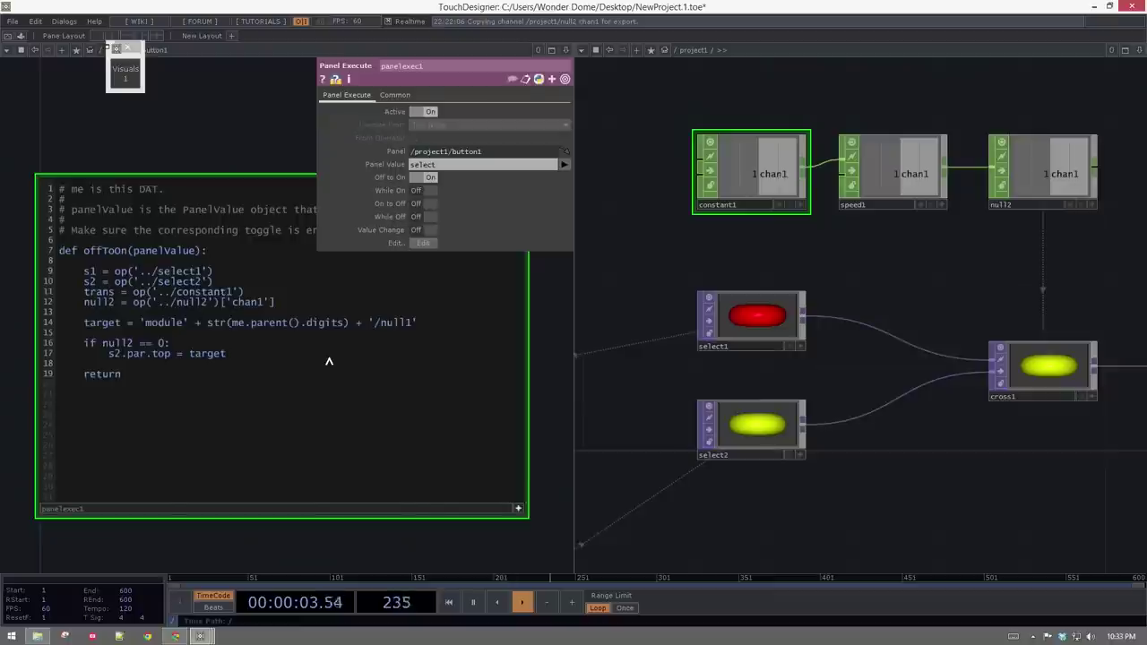
key("Return")
key("Return")
type("else:")
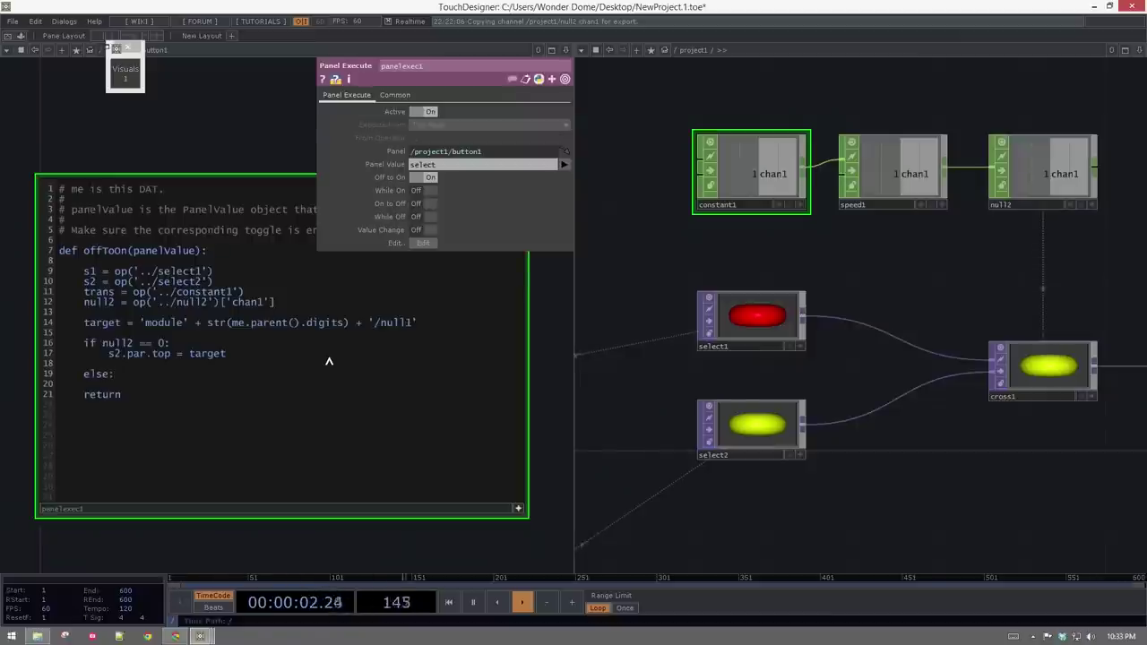
key("Return")
type("s1.par.")
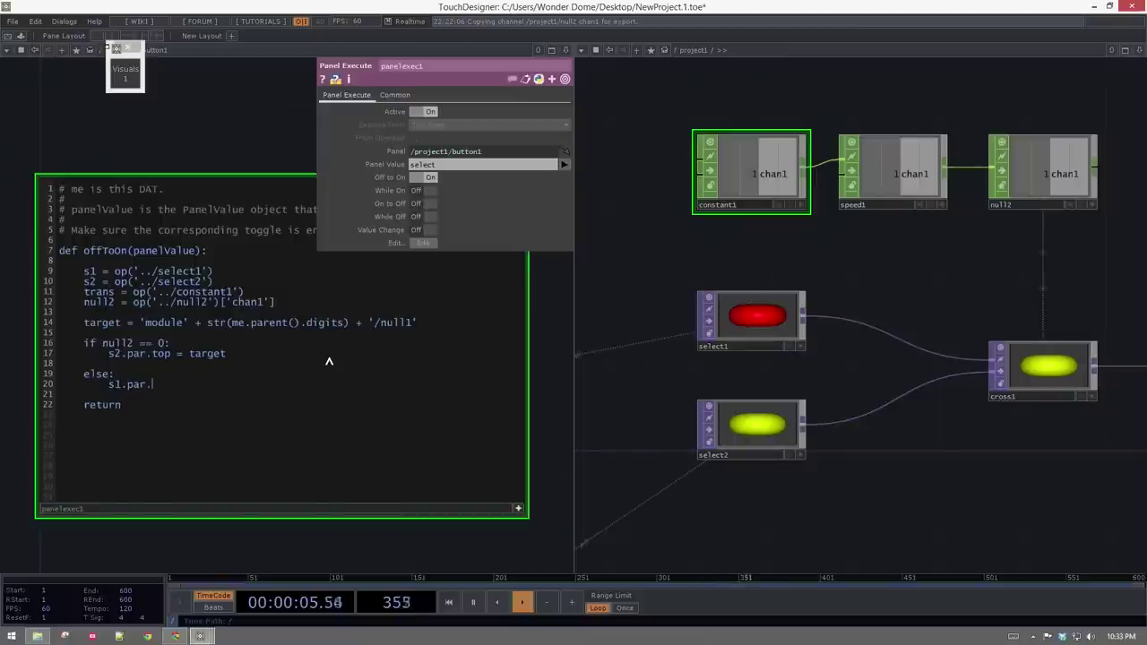
type("top = target")
- Trigger the Visuals buttons in the project1 network to test which select TOP the conditional script updates
left_click_drag(620, 498, 796, 377)
scroll(799, 423, "down", 3)
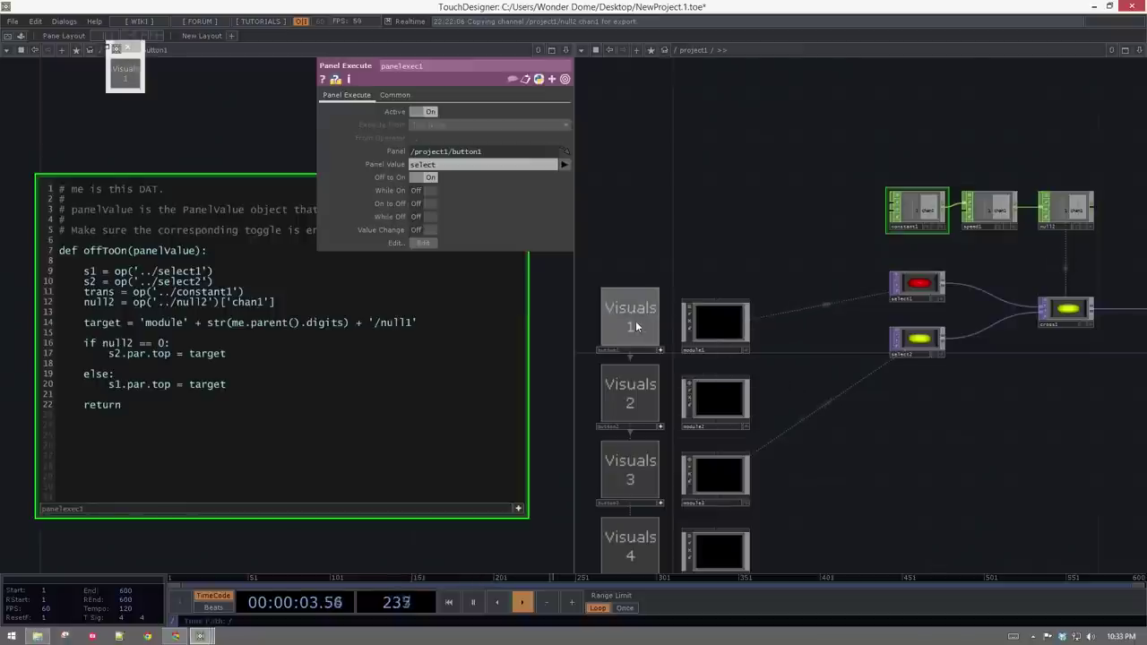
left_click(643, 393)
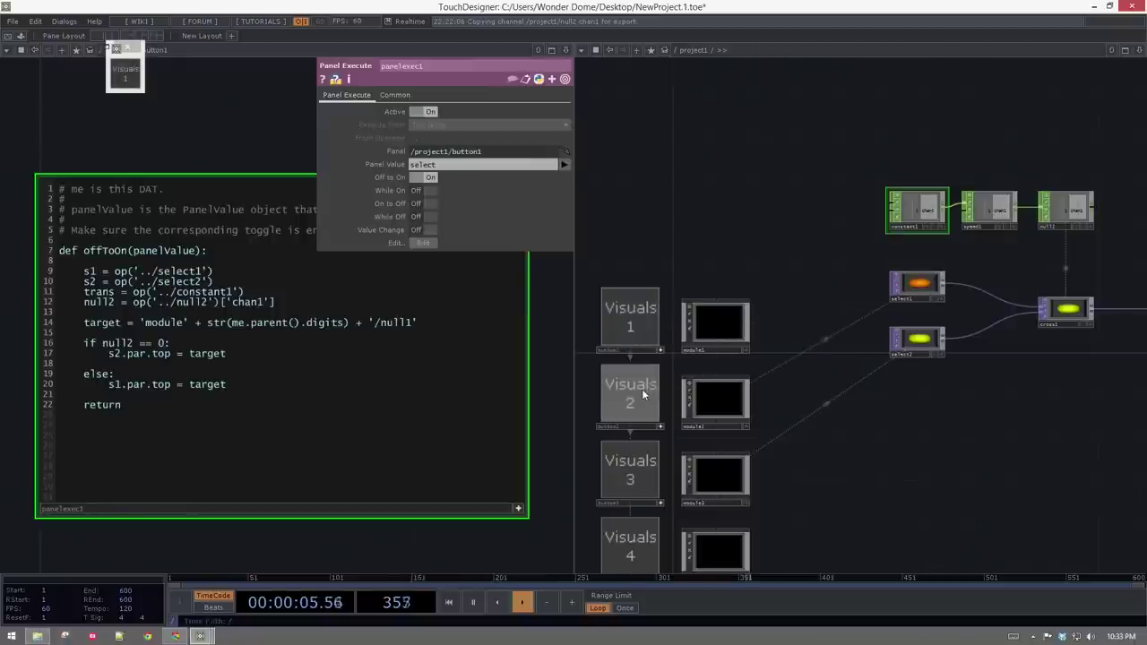
left_click(638, 482)
left_click(628, 546)
left_click(645, 333)
left_click(631, 387)
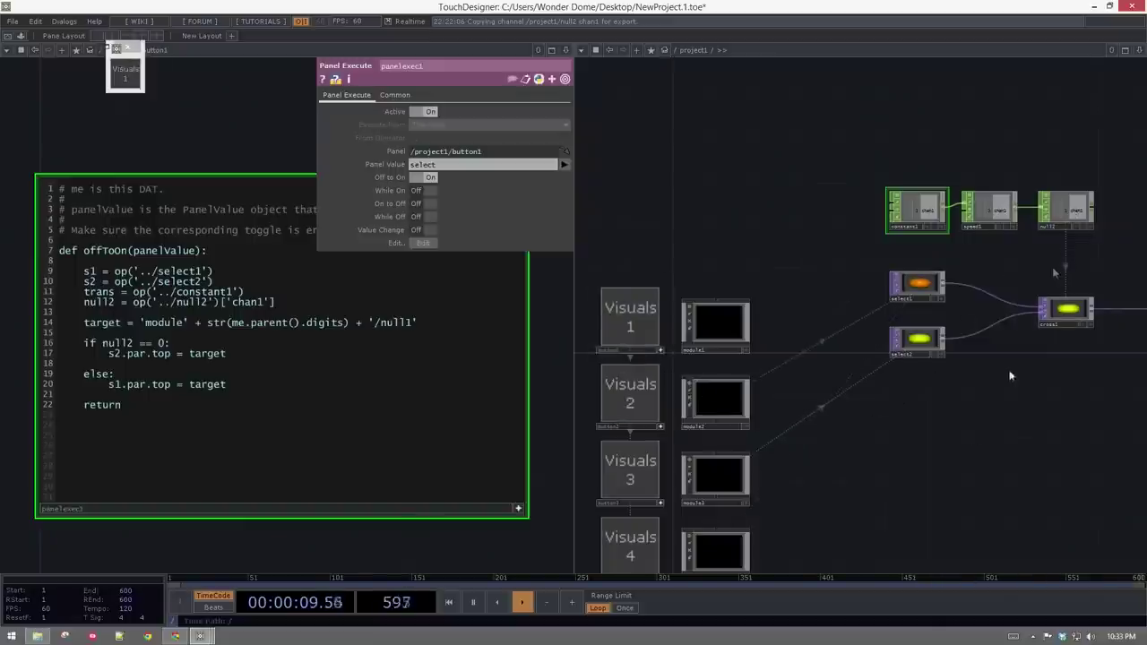
- Trigger Visuals 1 and Visuals 2 repeatedly to check that only select1 changes its source module
left_click_drag(964, 417, 981, 381)
left_click(644, 297)
left_click(646, 362)
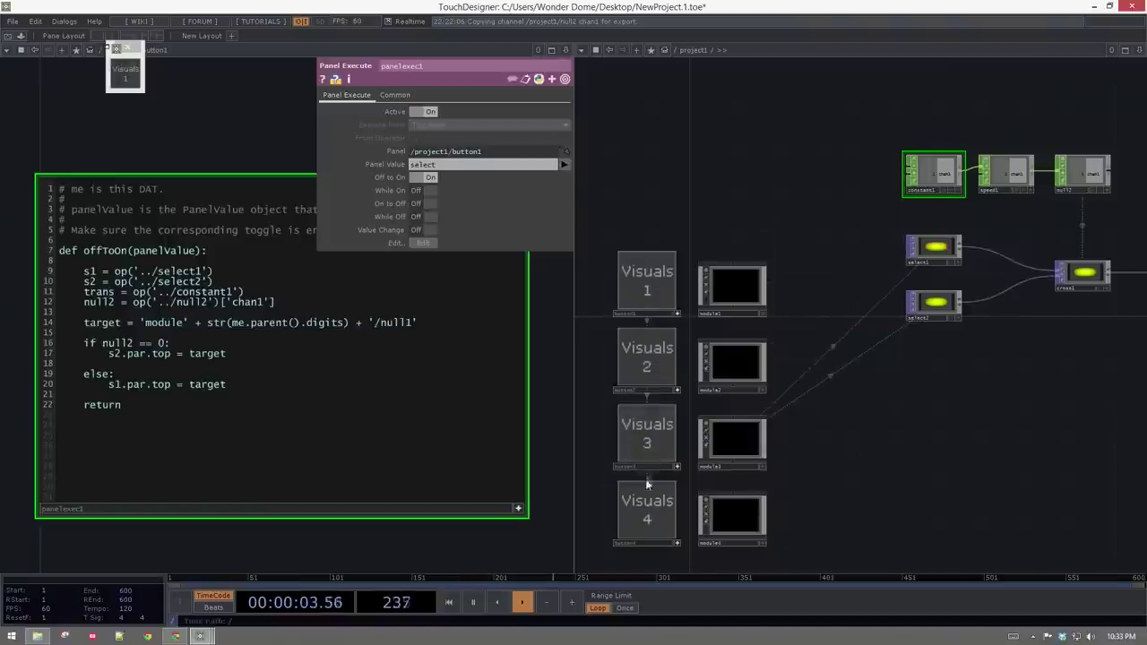
left_click(646, 282)
left_click(646, 358)
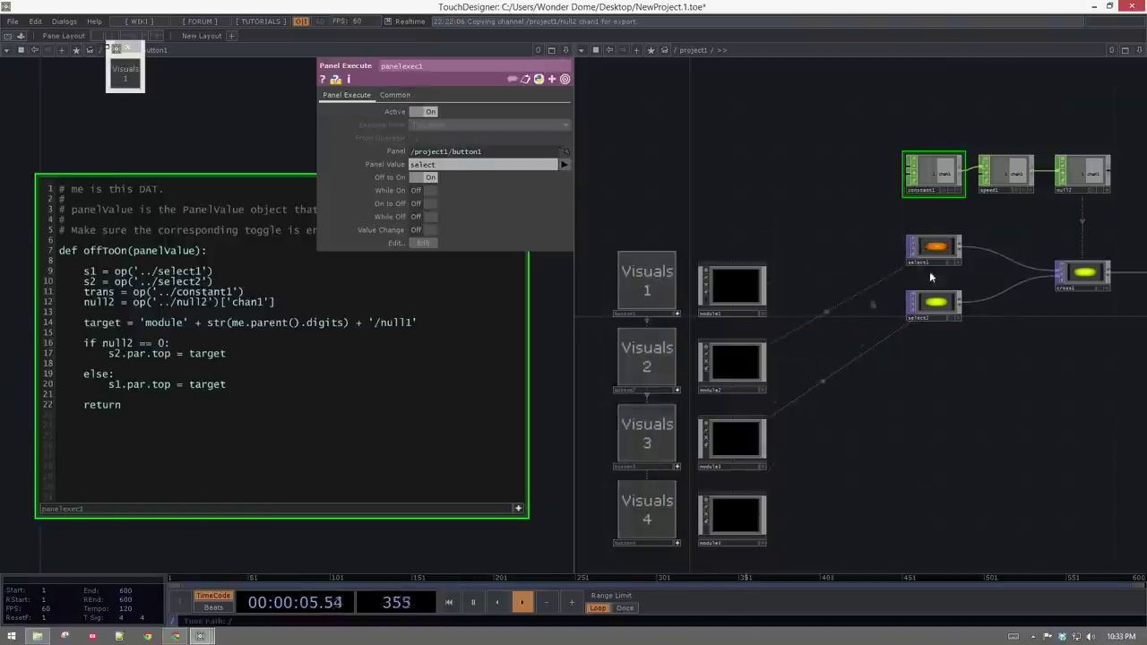
- Examine select1, select2 and the constant1, speed1 and null2 chain against the script's null2 condition
scroll(973, 251, "up", 2)
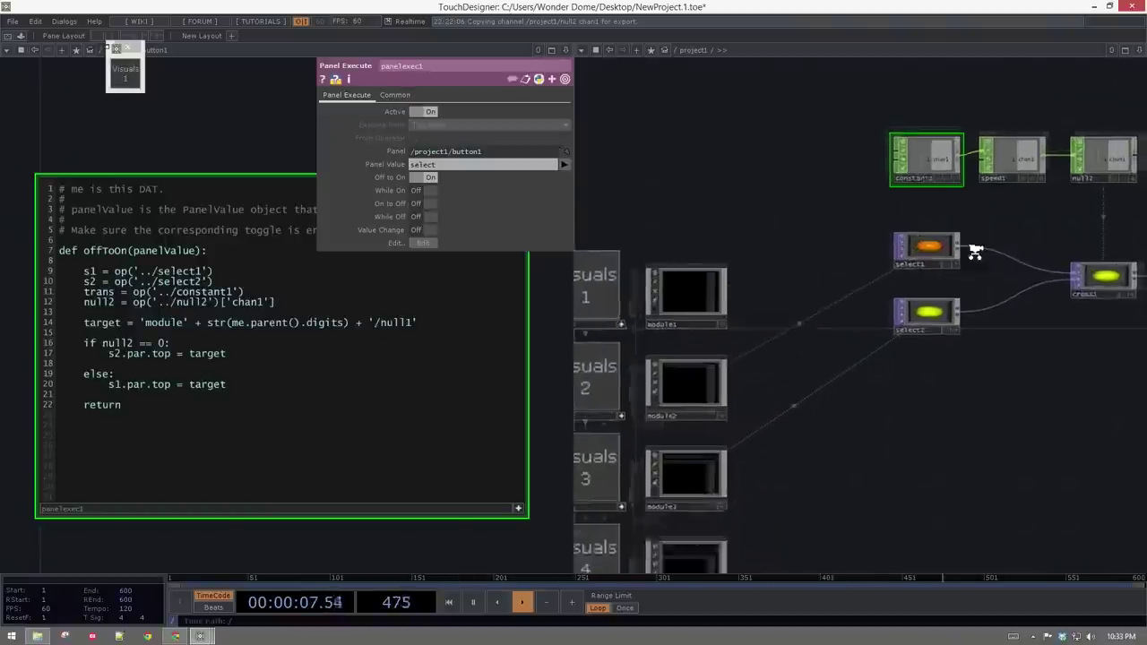
left_click_drag(732, 197, 803, 246)
left_click_drag(1052, 251, 946, 290)
scroll(947, 290, "up", 2)
left_click_drag(667, 345, 652, 272)
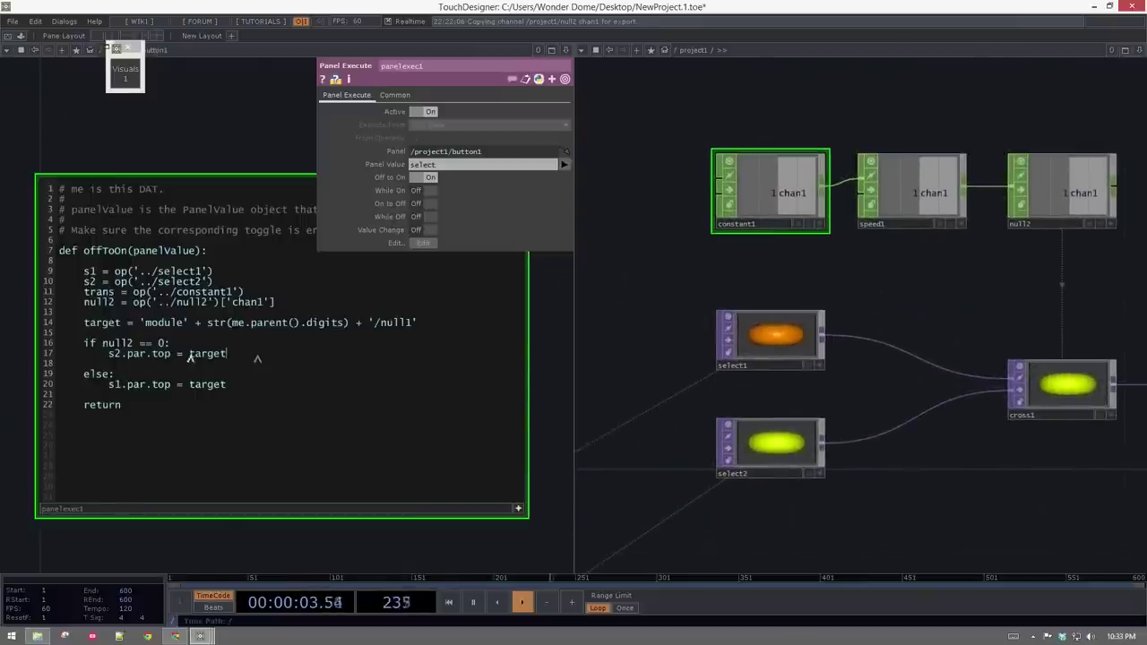
left_click(771, 339)
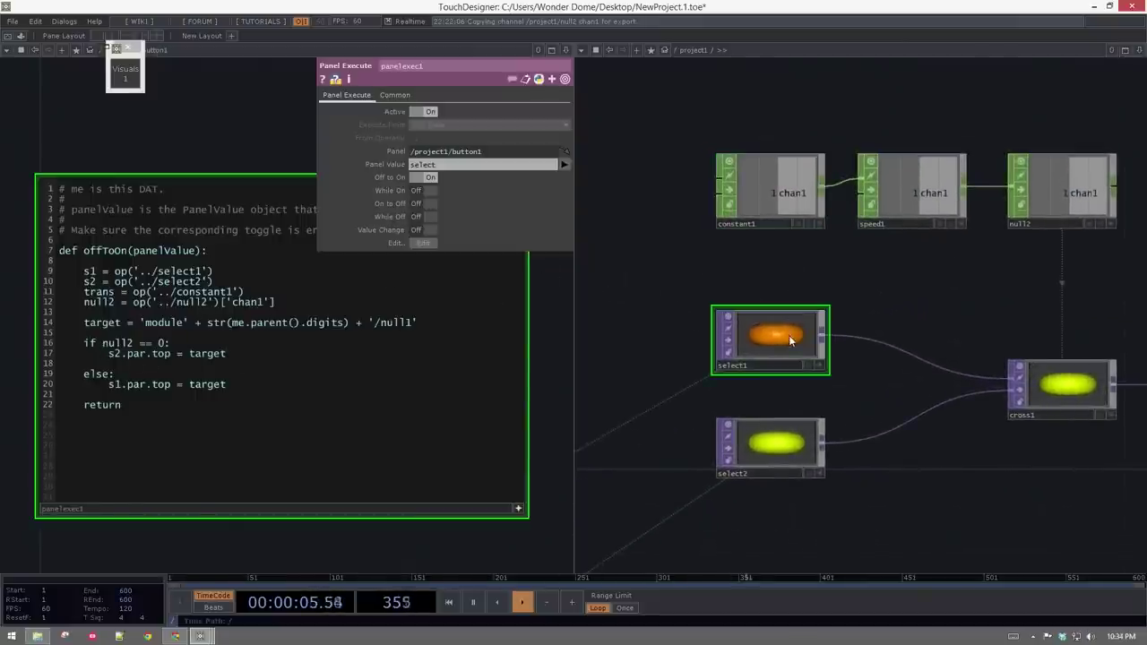
key("p")
left_click(762, 183)
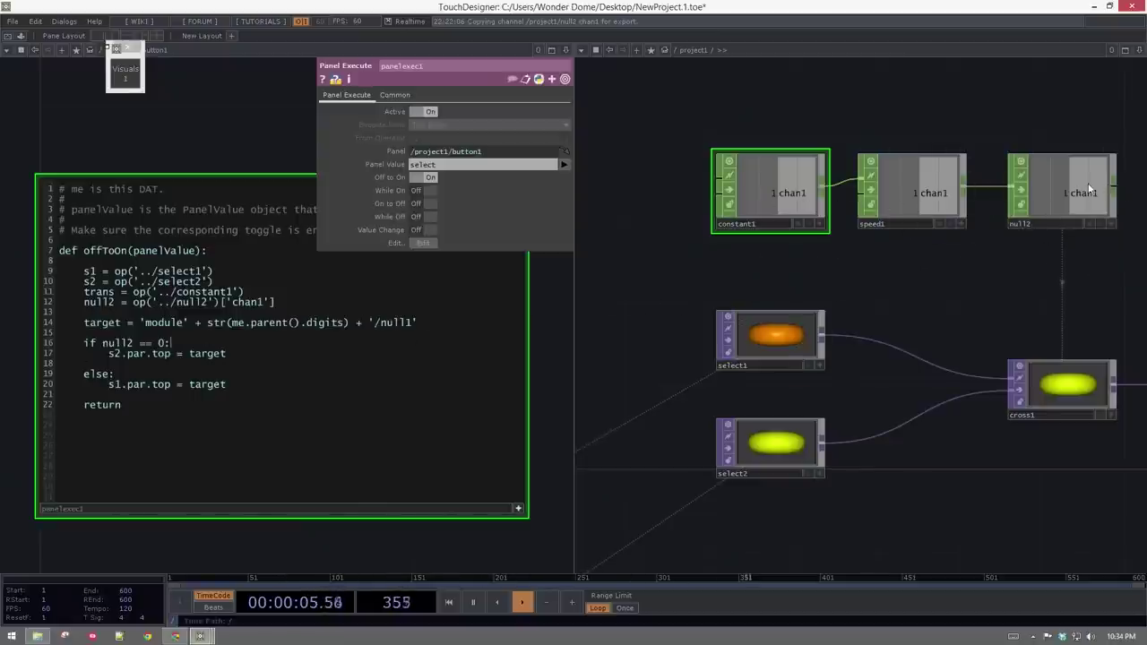
- Set constant1's value0 to 0 and then to -1 to crossfade back to select1, and hide its parameters
middle_click(771, 208)
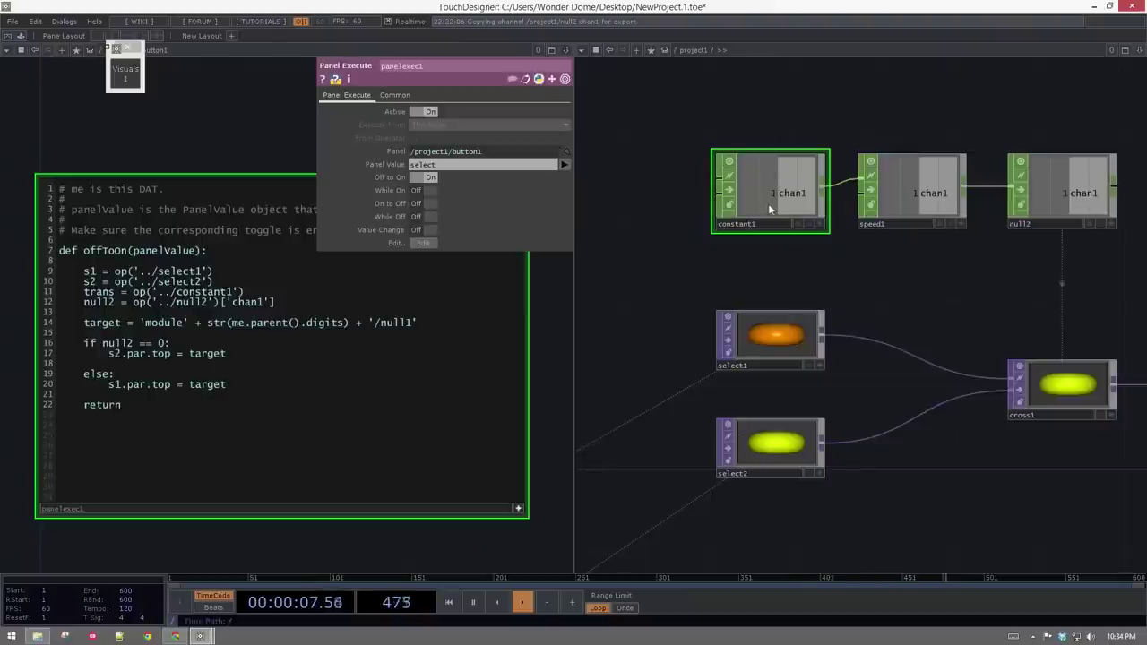
key("p")
left_click(1045, 112)
type("0")
key("Return")
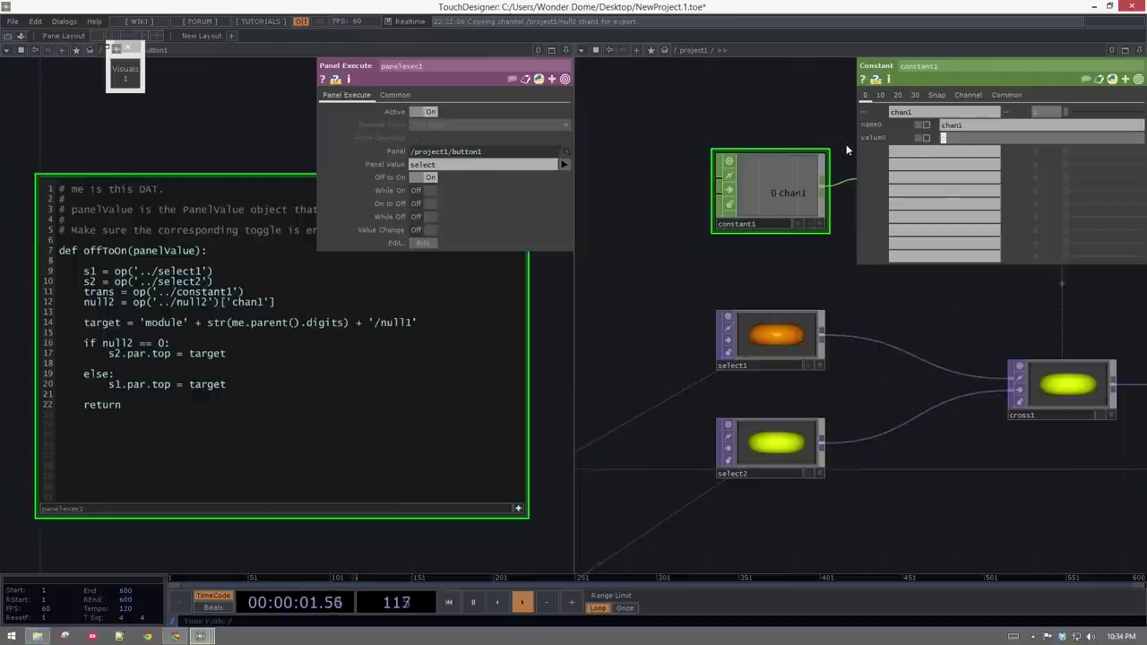
type("-1")
key("Return")
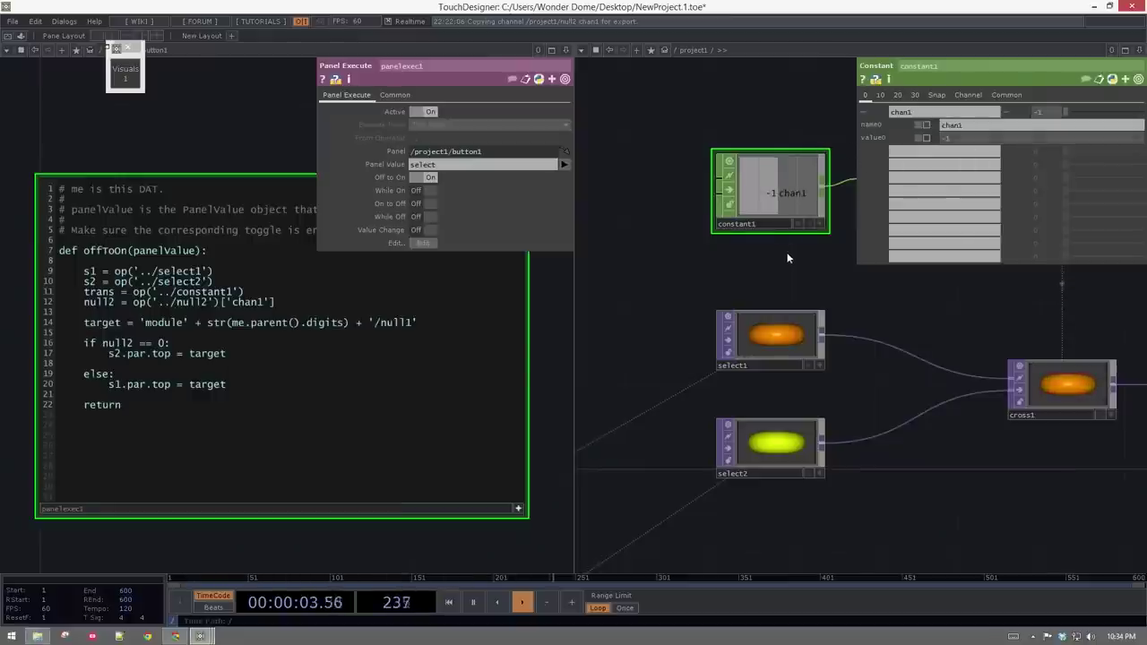
key("p")
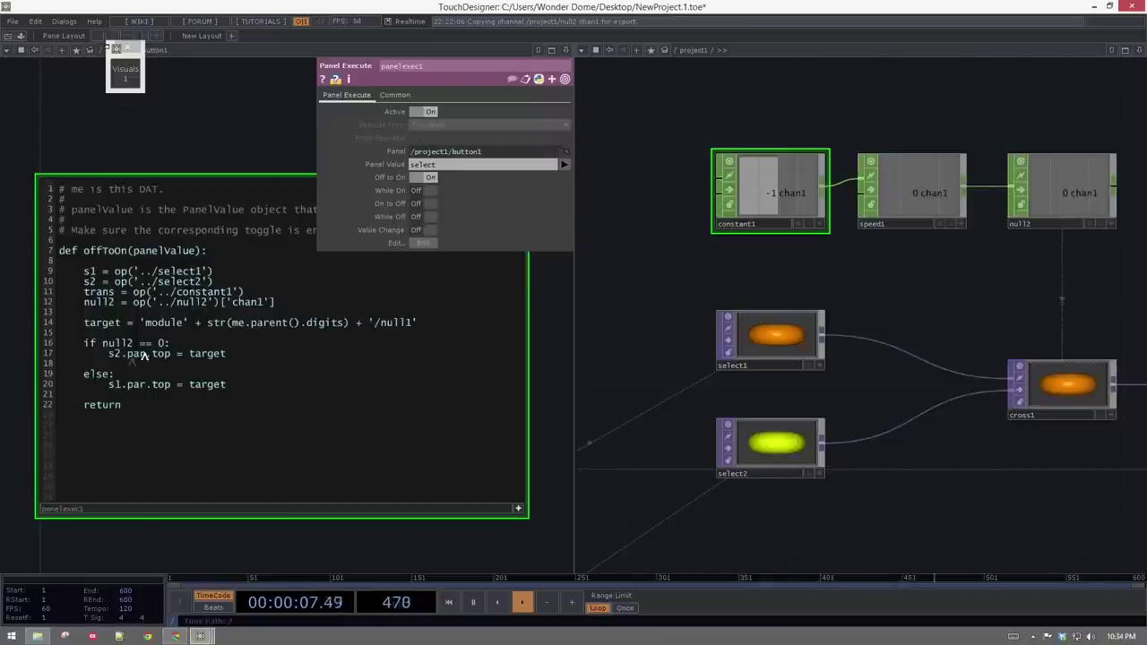
- Add trans.par.value0 = 1 below s2.par.top = target in the if block, checking constant1's parameter name
left_click(231, 355)
key("Return")
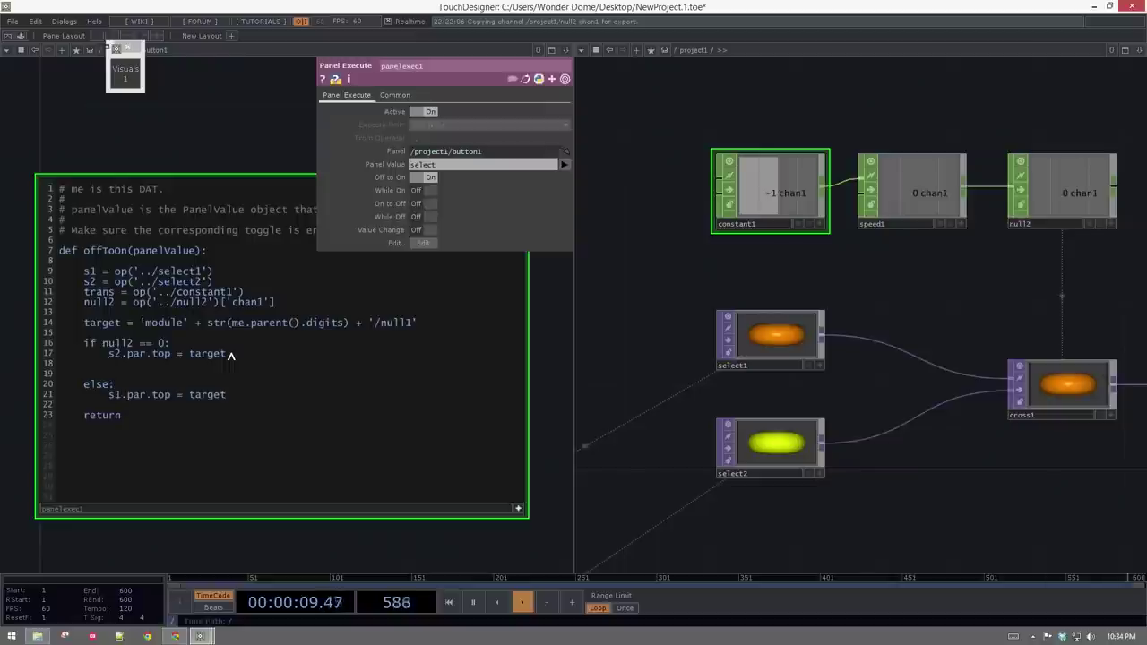
type("trans.par")
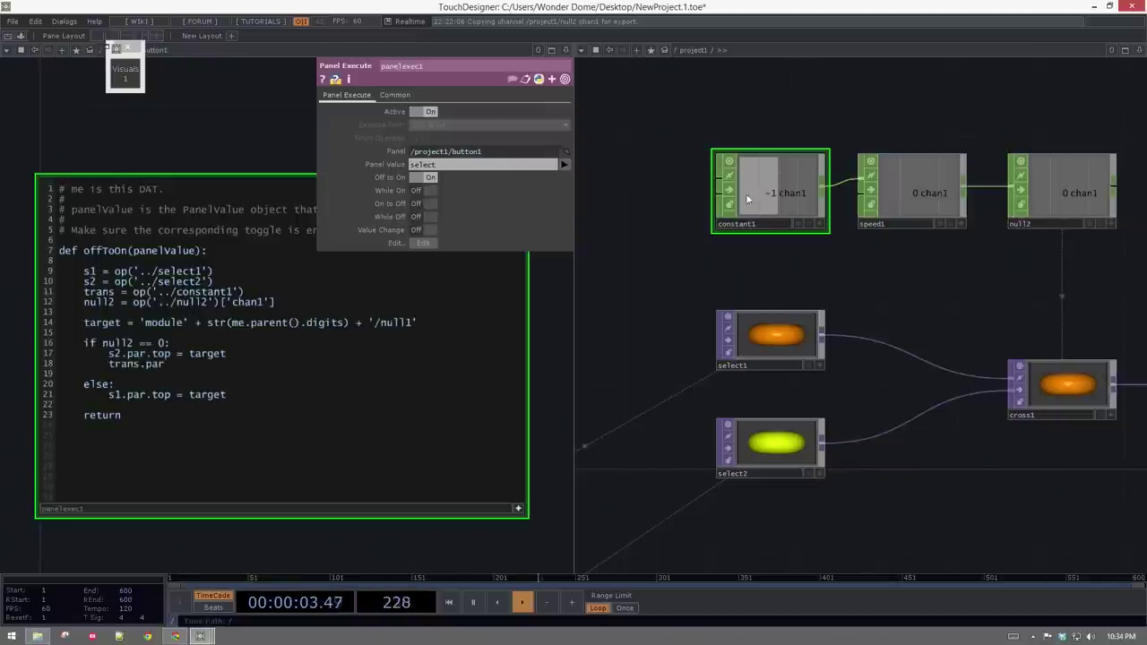
type("p")
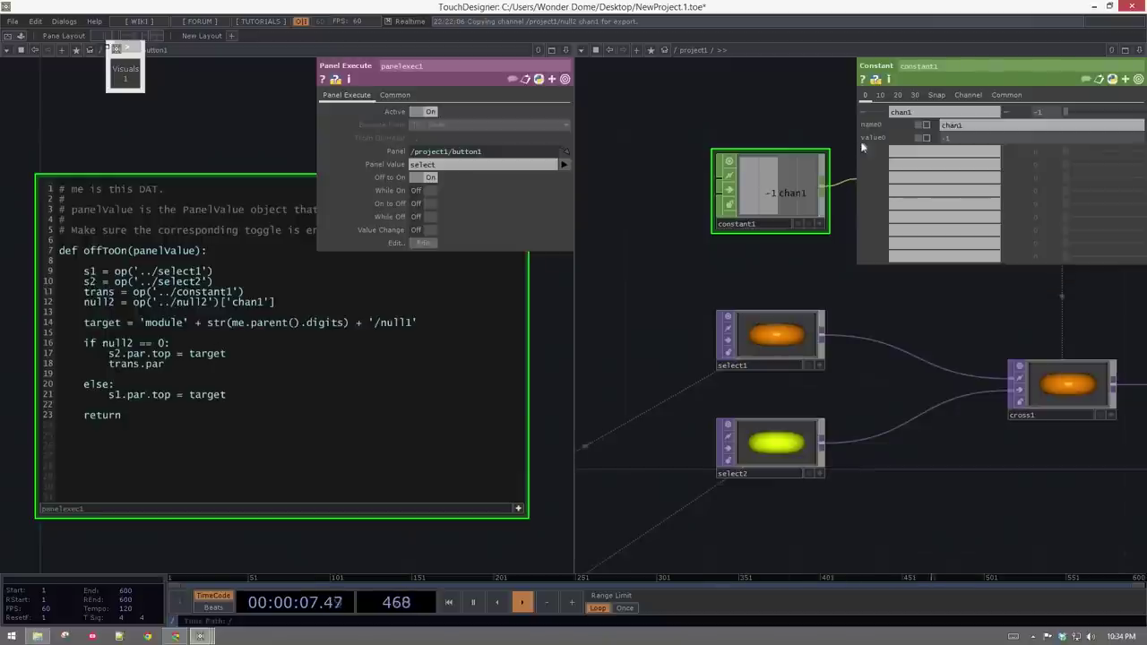
type(".valu")
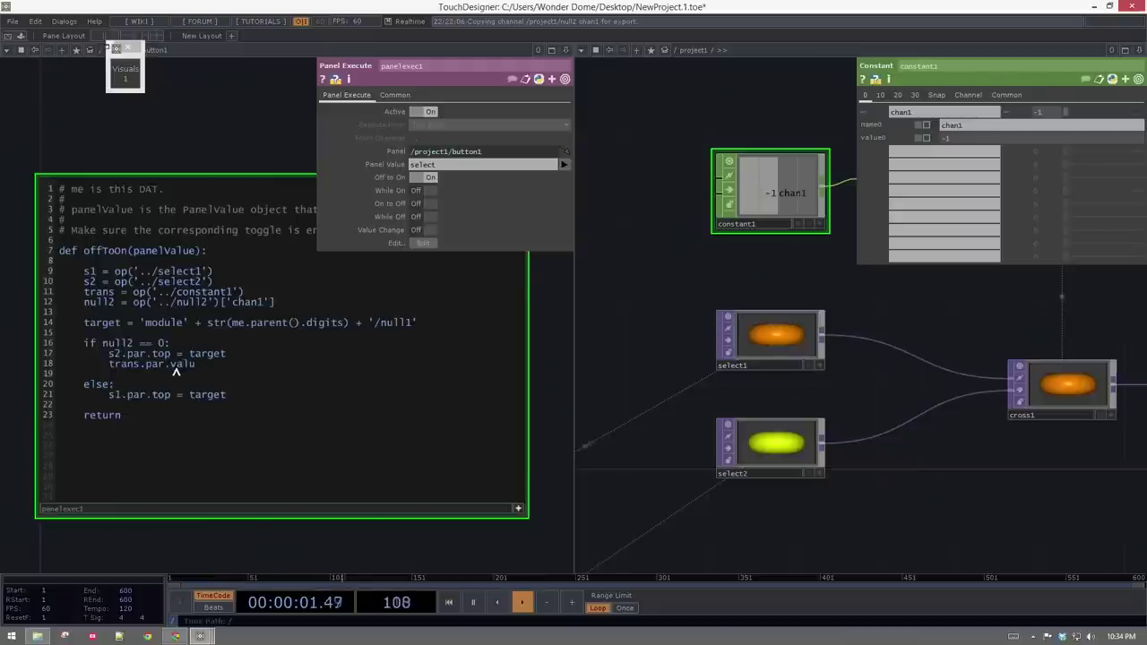
type("2e0 = 1")
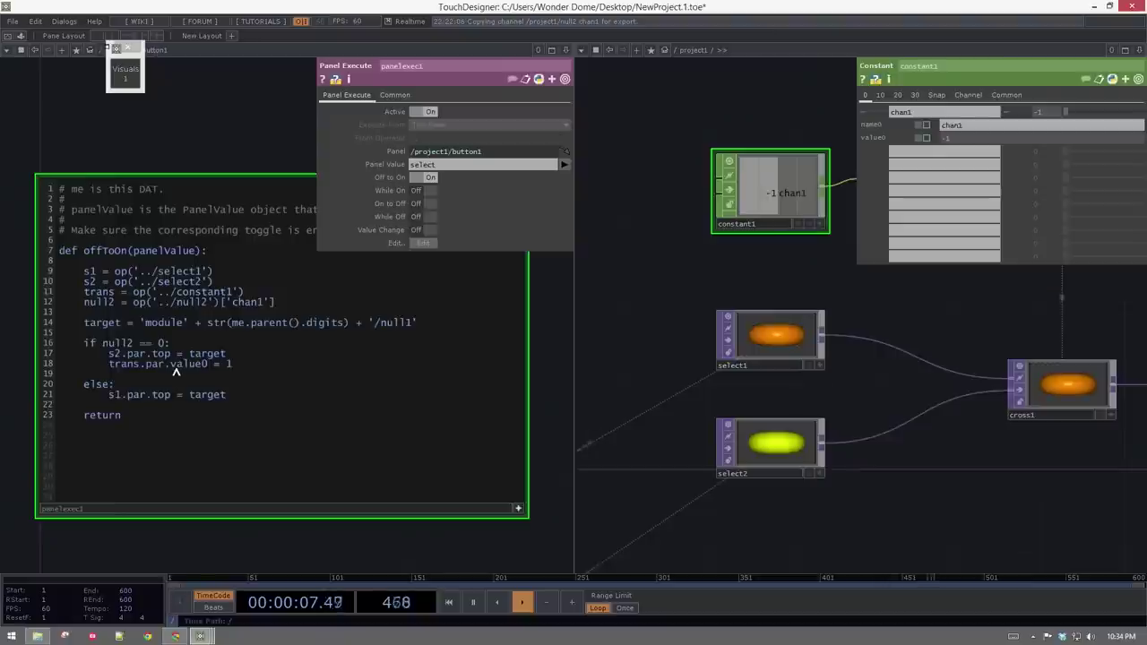
- Add trans.par.value0 = -1 below s1.par.top = target in the else block
key("Return")
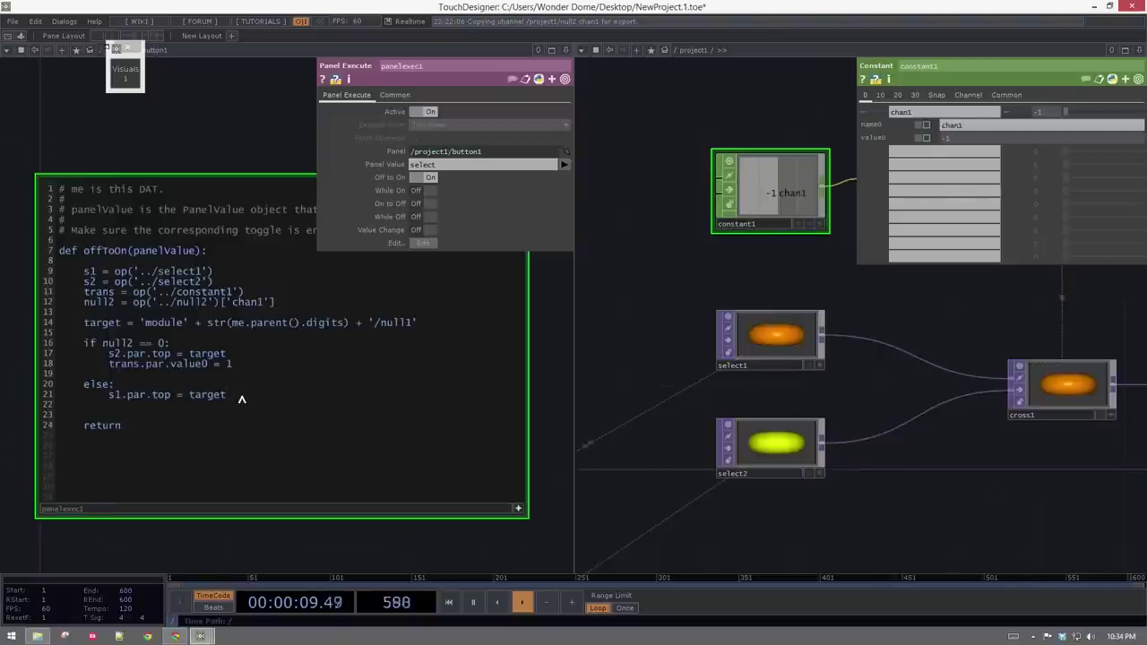
type("trans.par.valu")
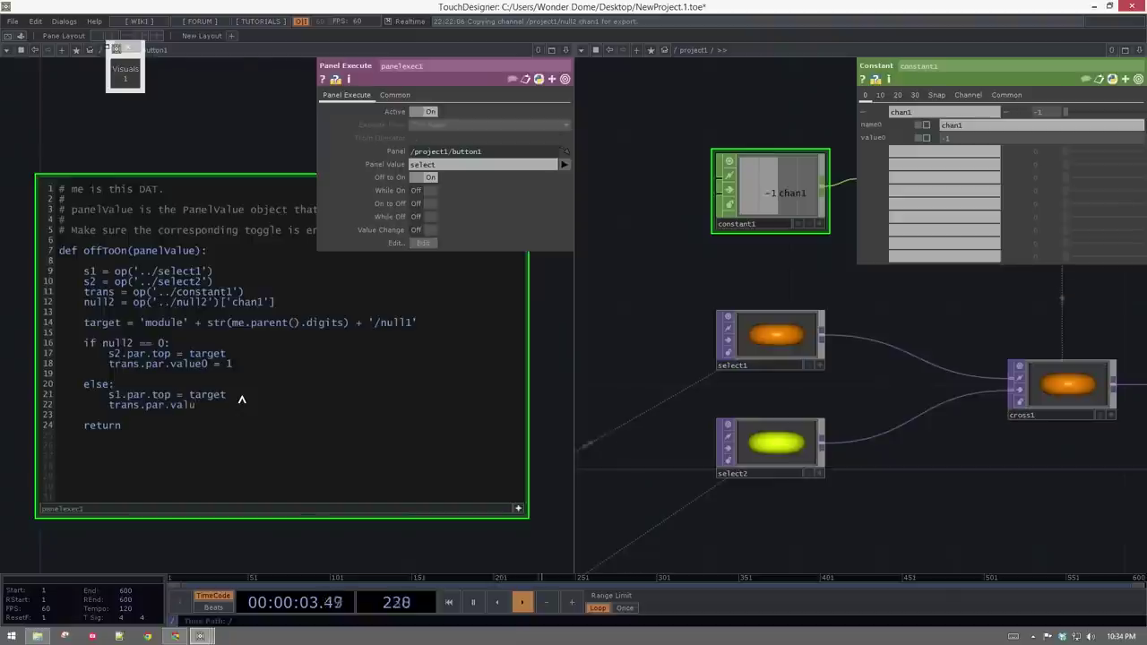
type("e0 = -1")
- Hide constant1's parameters and trigger Visuals 1 through 4 in order to test the scripted crossfade at cross1
scroll(708, 285, "down", 3)
left_click_drag(844, 414, 892, 395)
scroll(727, 271, "down", 3)
left_click_drag(722, 274, 718, 284)
key("p")
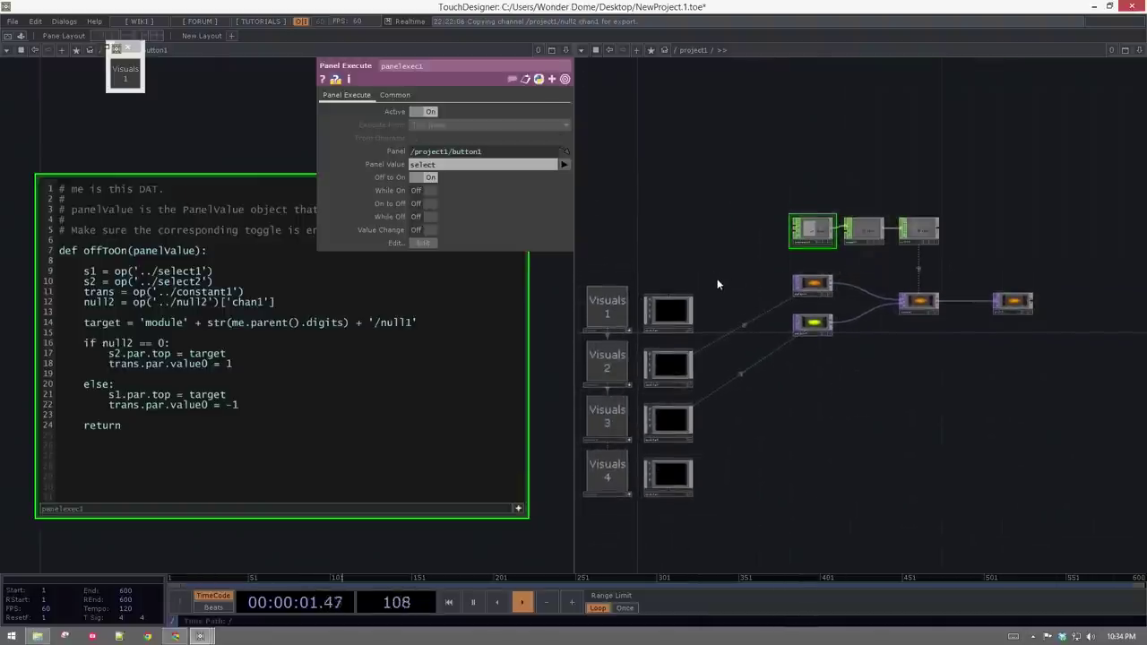
scroll(730, 282, "up", 3)
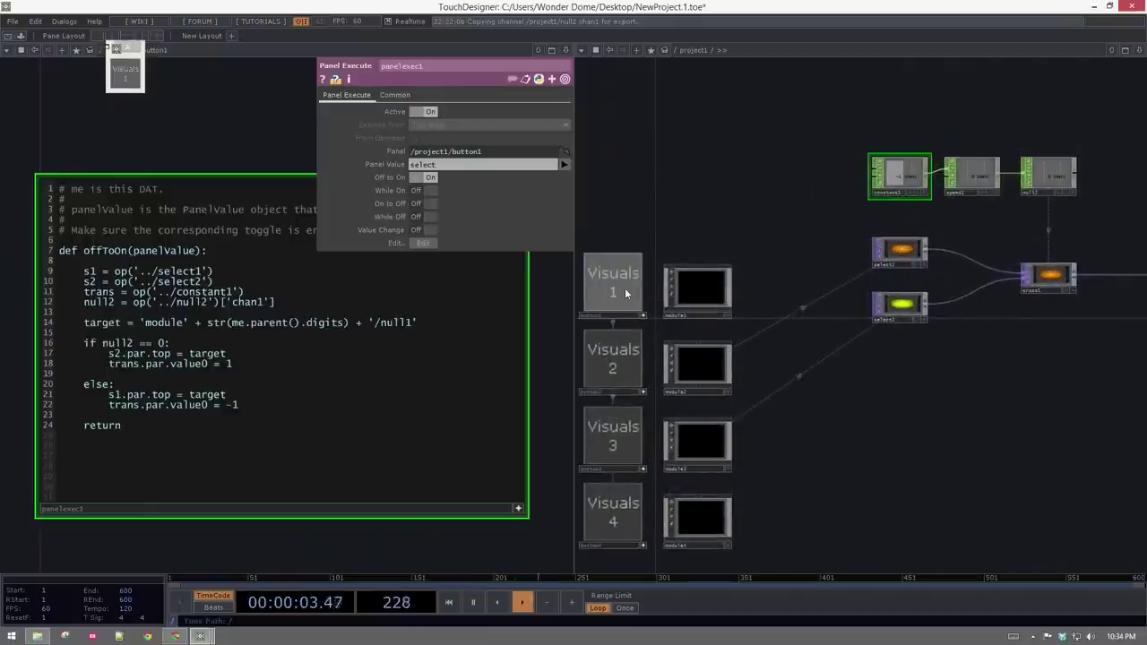
left_click(617, 293)
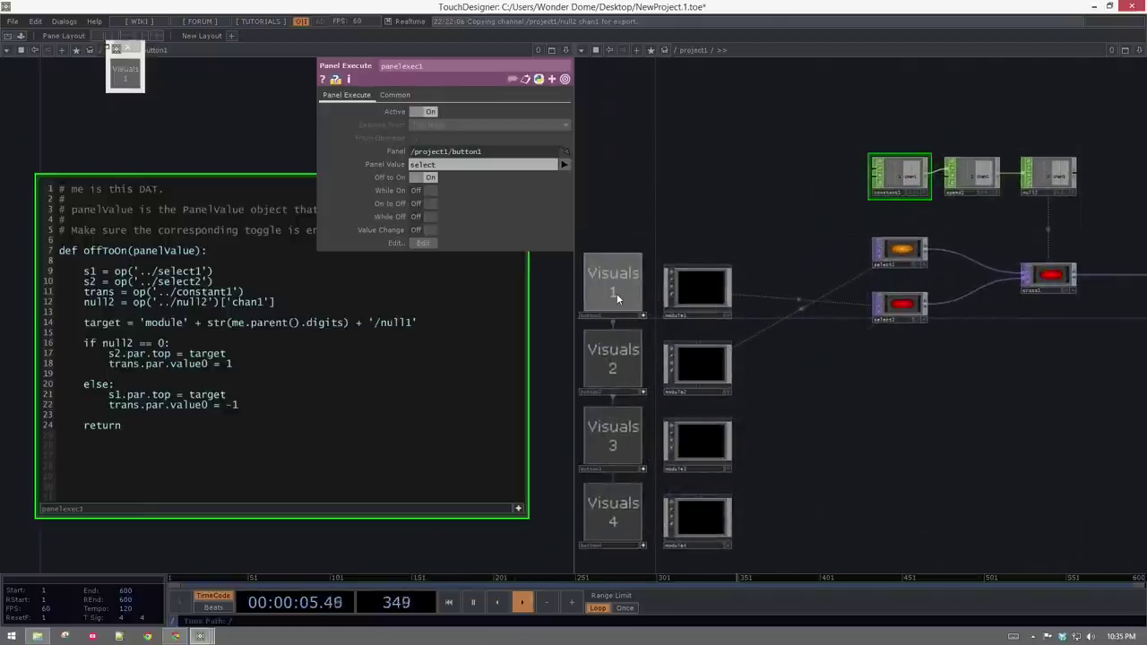
left_click(604, 353)
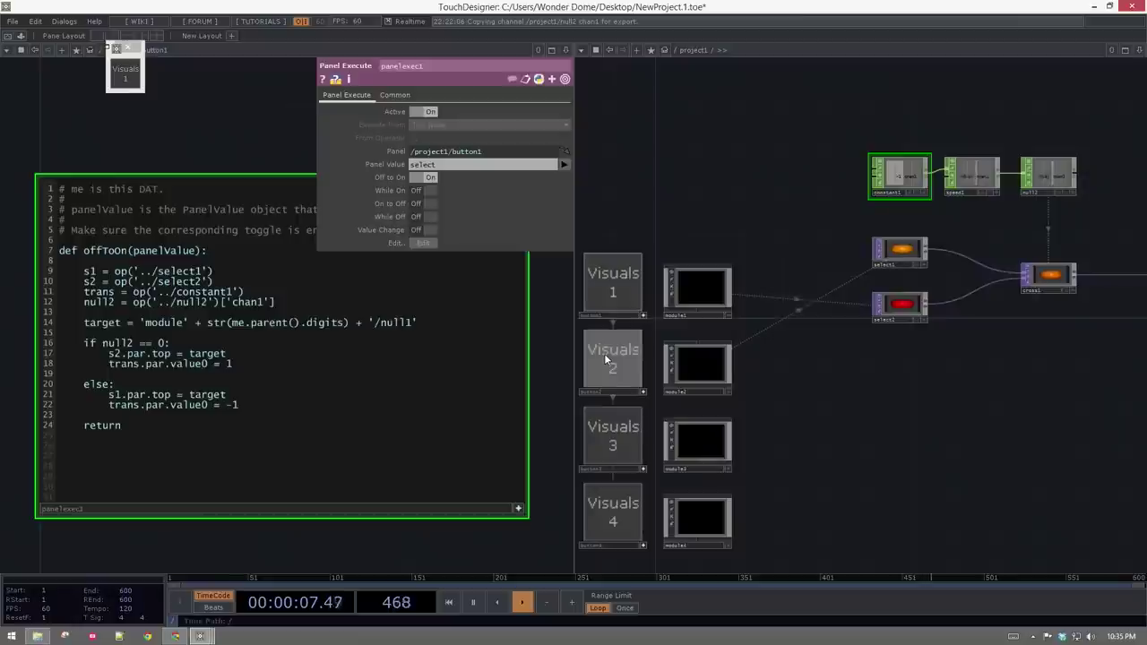
left_click(611, 433)
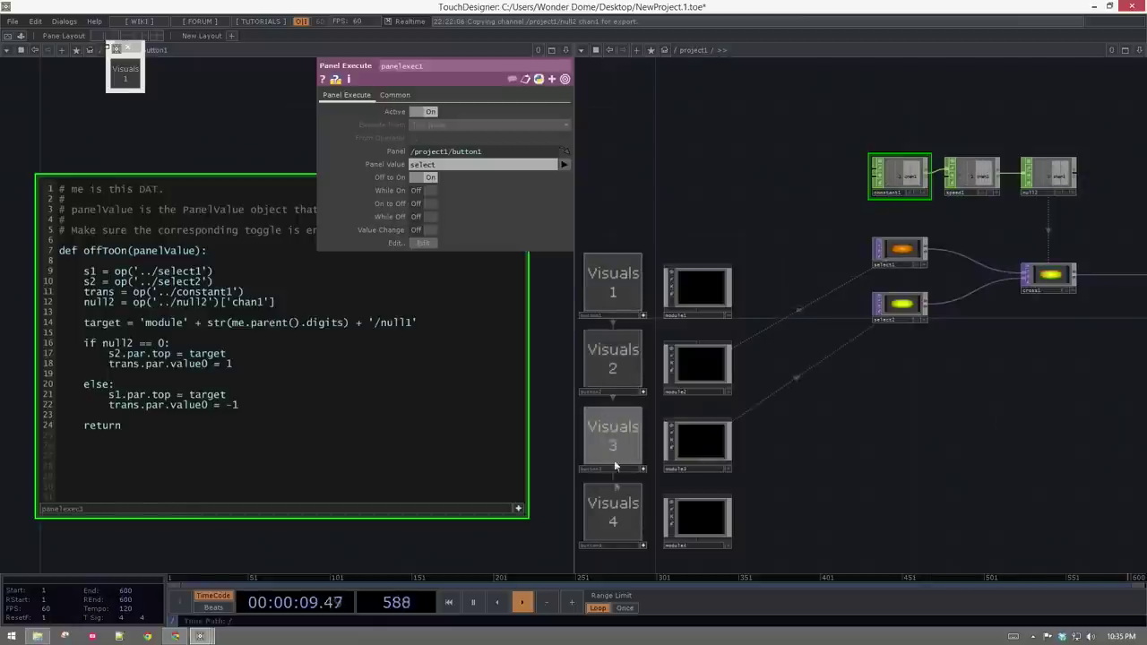
left_click(616, 503)
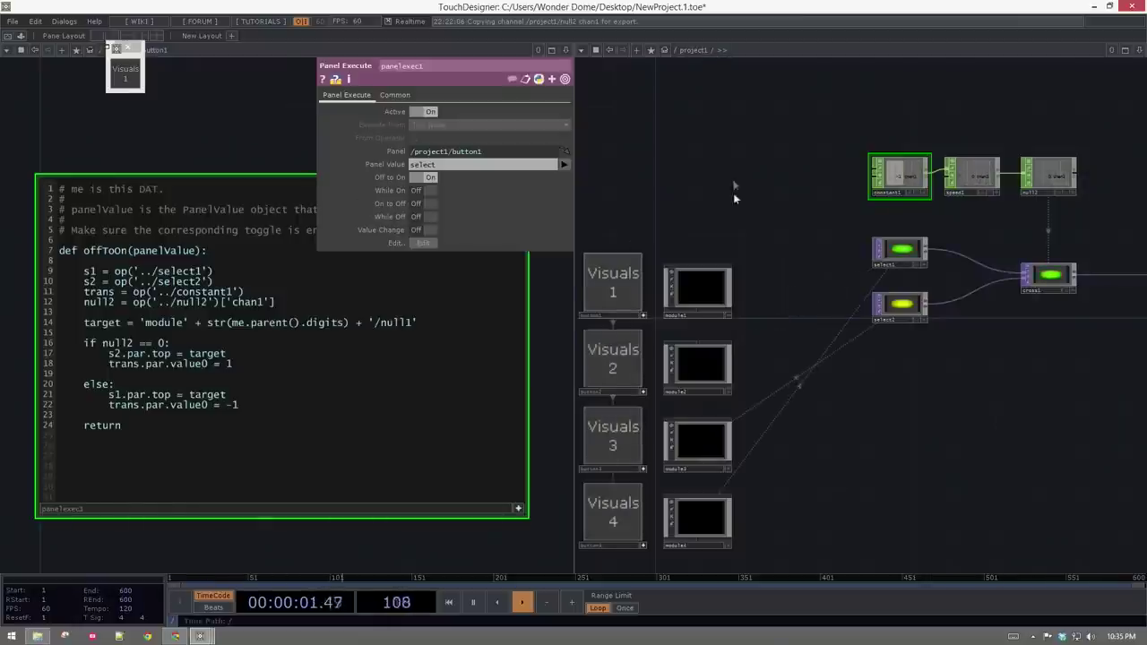
- Close the floating Visuals 1 button viewer and go up from the button1 network to project1
left_click(128, 48)
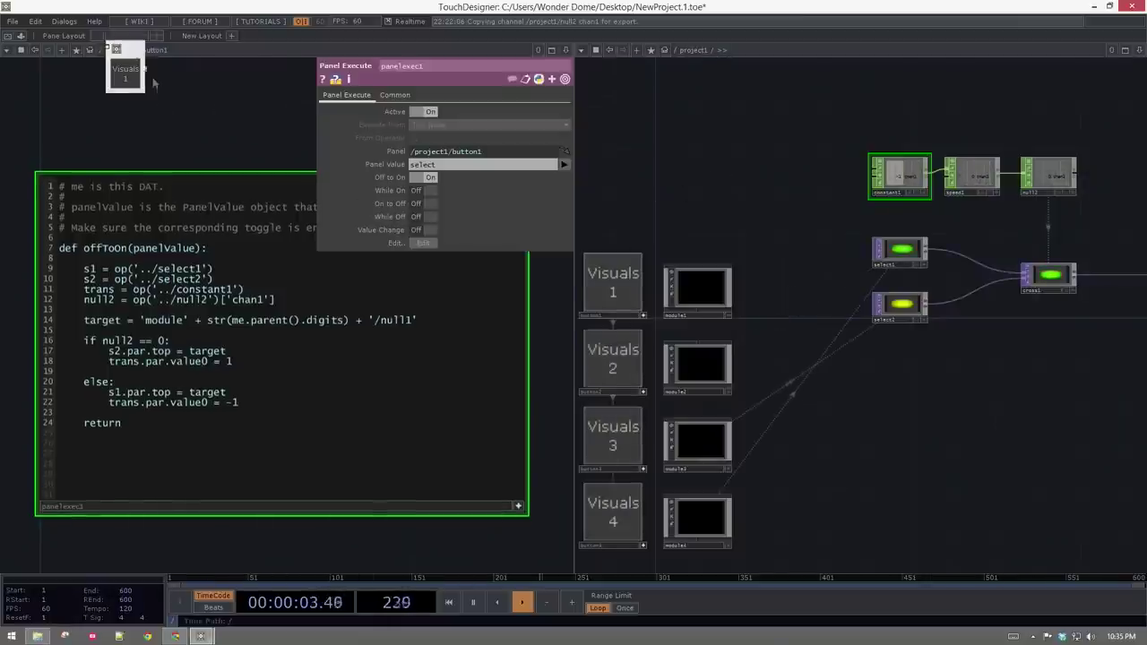
left_click_drag(206, 139, 221, 347)
right_click_drag(460, 308, 539, 395)
left_click_drag(155, 281, 145, 200)
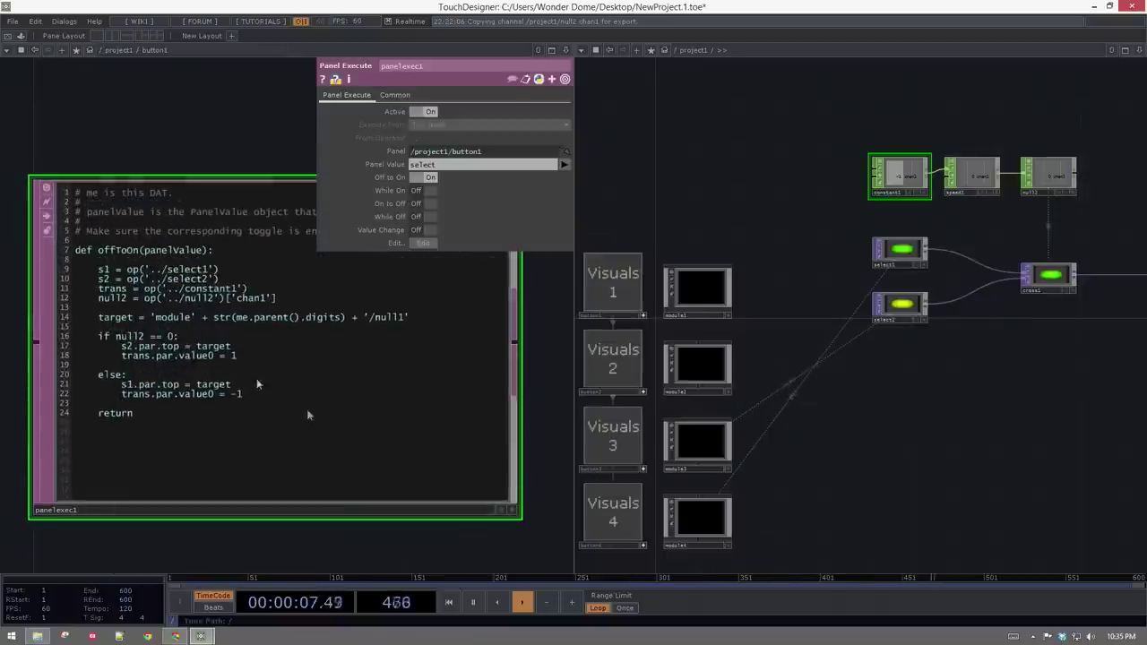
scroll(104, 301, "down", 10)
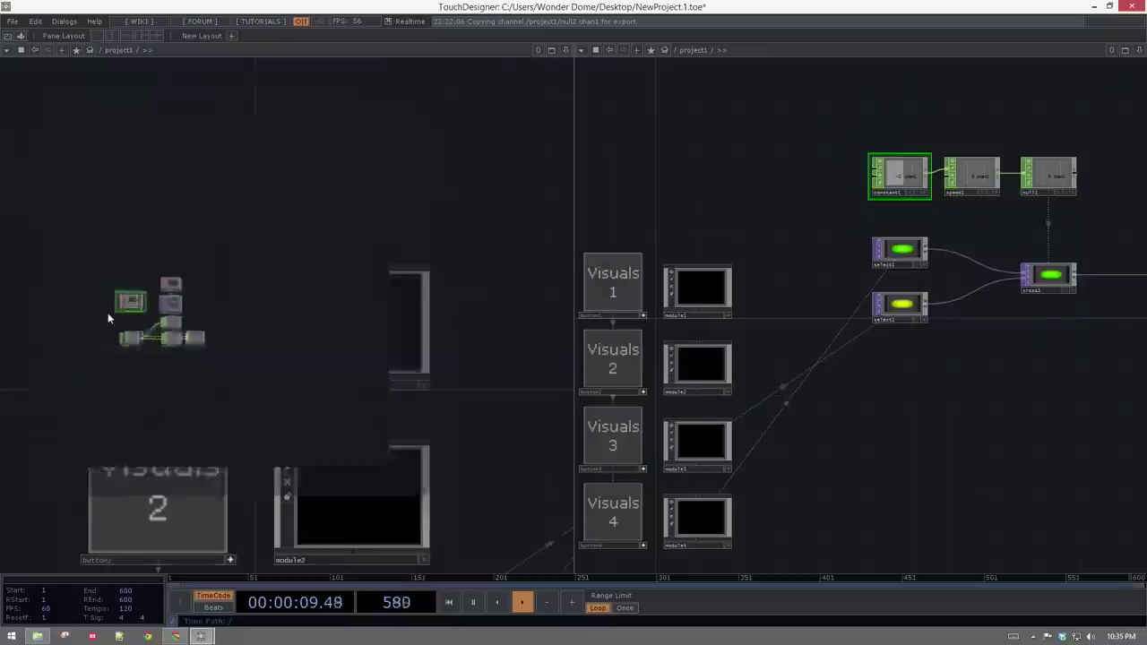
- Undo the accidental node resize, then narrow the pane showing the Visuals buttons and hide its parameters
mouse_move(83, 439)
left_mouse_down()
mouse_move(54, 246)
mouse_move(62, 437)
left_mouse_up()
key("ctrl+z")
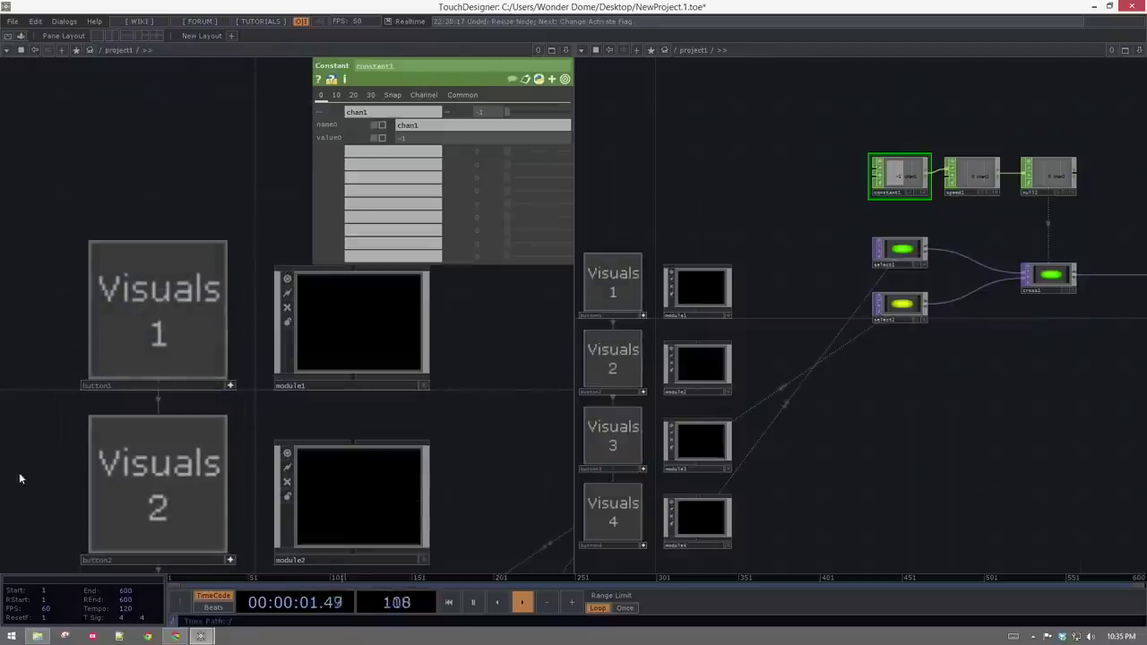
left_click_drag(20, 476, 25, 242)
scroll(25, 235, "down", 3)
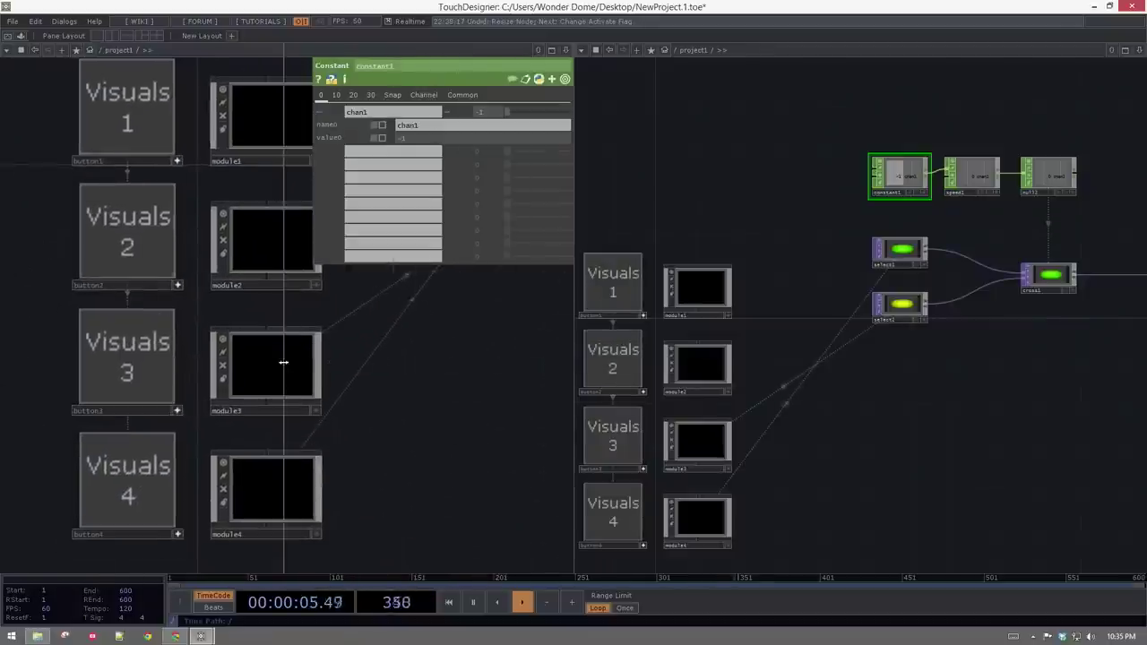
left_click_drag(573, 365, 267, 363)
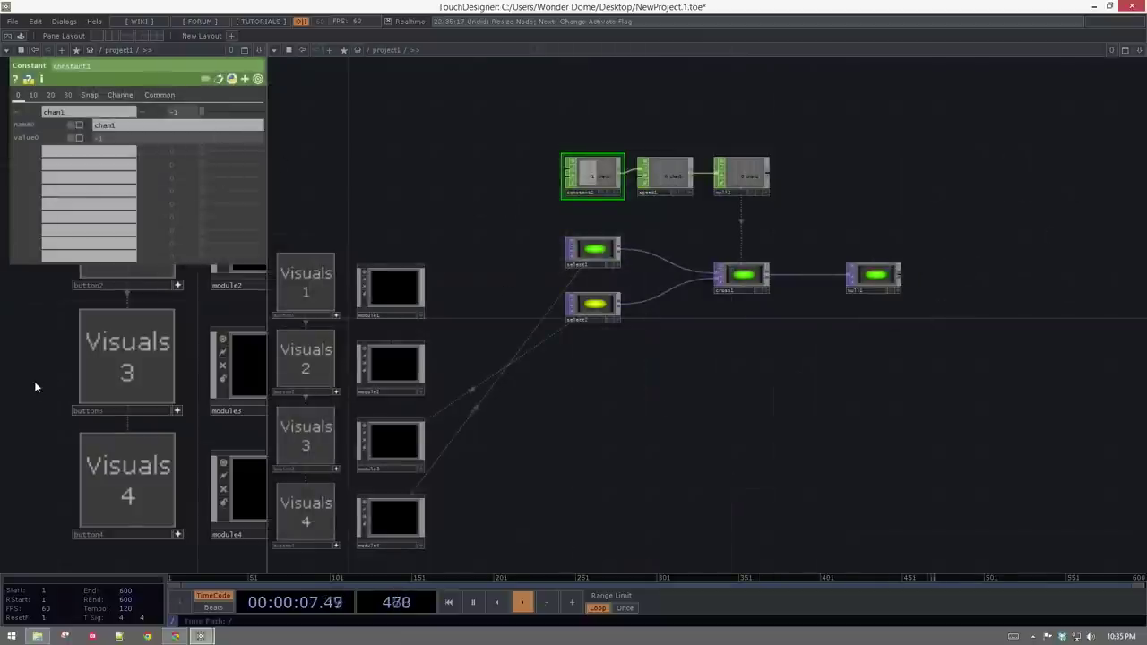
key("p")
- Trigger Visuals 1, 3 and 2 while watching the channel values of constant1, speed1 and null2
left_click_drag(463, 272, 468, 350)
left_click_drag(39, 250, 22, 278)
scroll(672, 250, "up", 3)
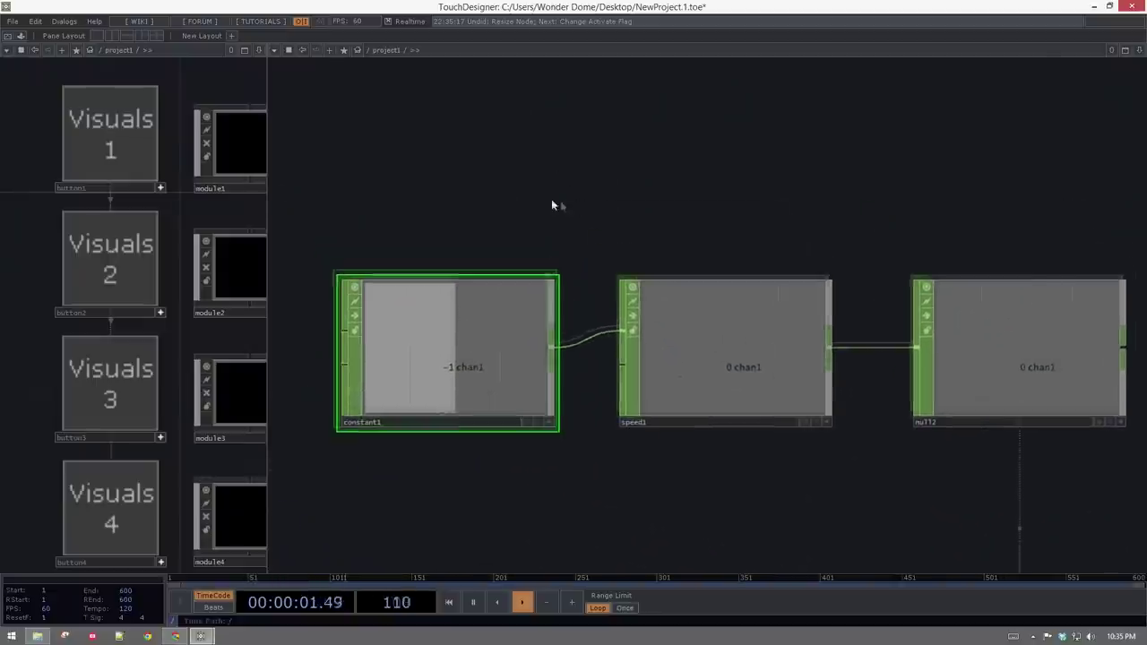
left_click(105, 149)
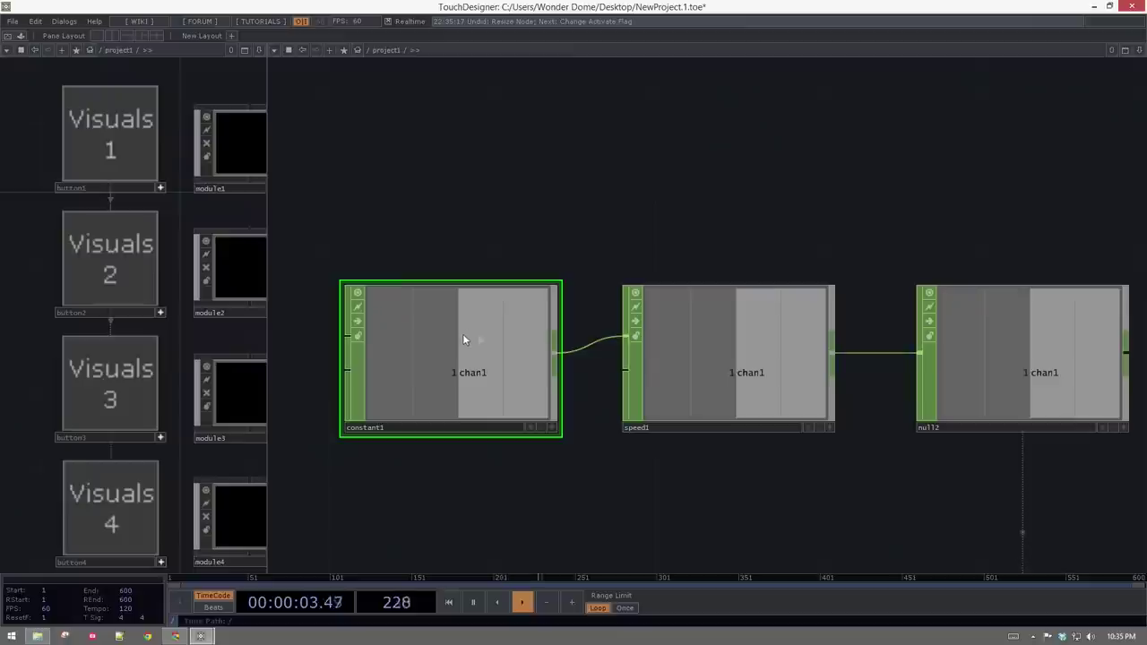
left_click(120, 364)
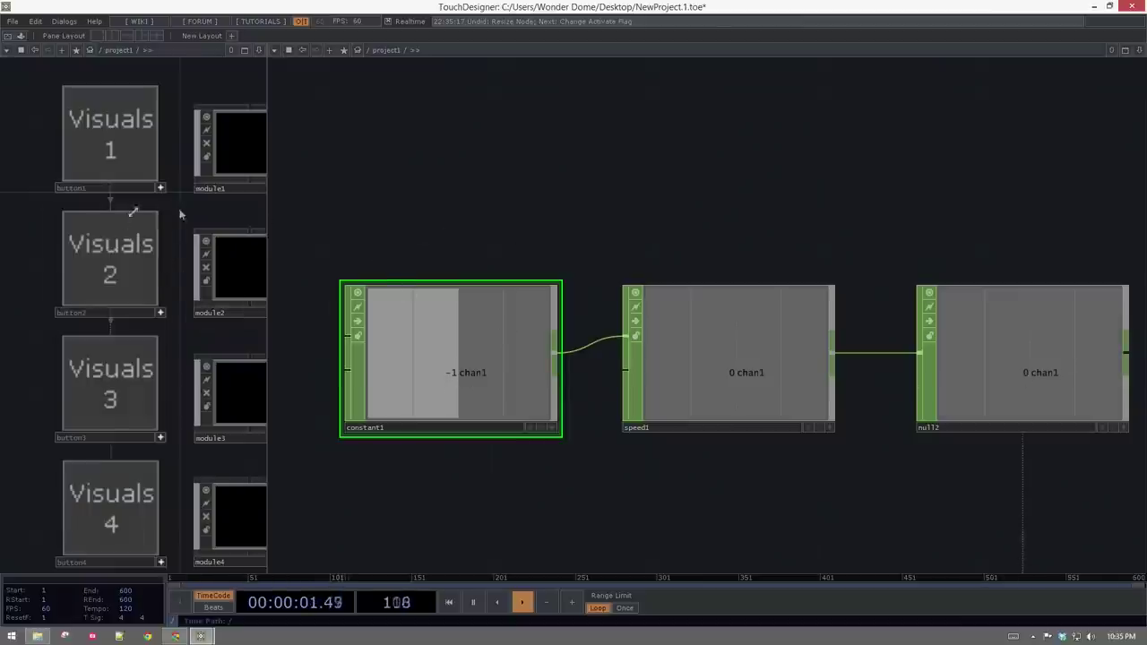
left_click(116, 256)
- Trigger Visuals 1 while watching select1, select2 and the crossfade at cross1
left_click_drag(669, 437, 598, 196)
scroll(622, 303, "down", 3)
scroll(658, 408, "up", 2)
left_click_drag(691, 417, 699, 417)
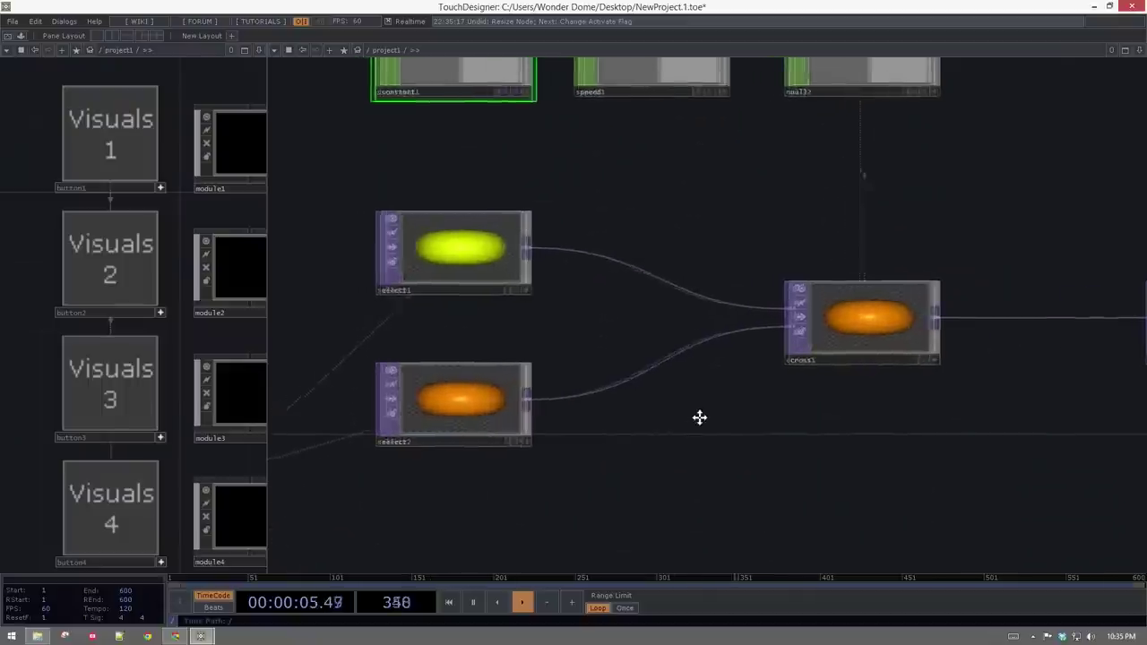
left_click(113, 130)
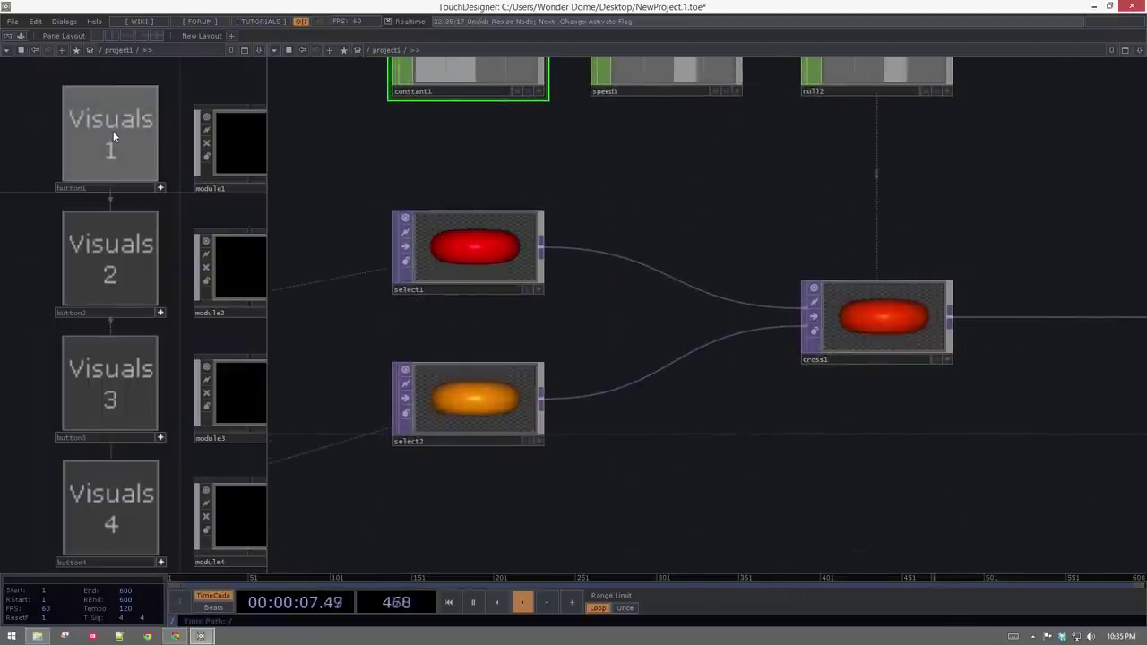
left_click_drag(680, 208, 652, 268)
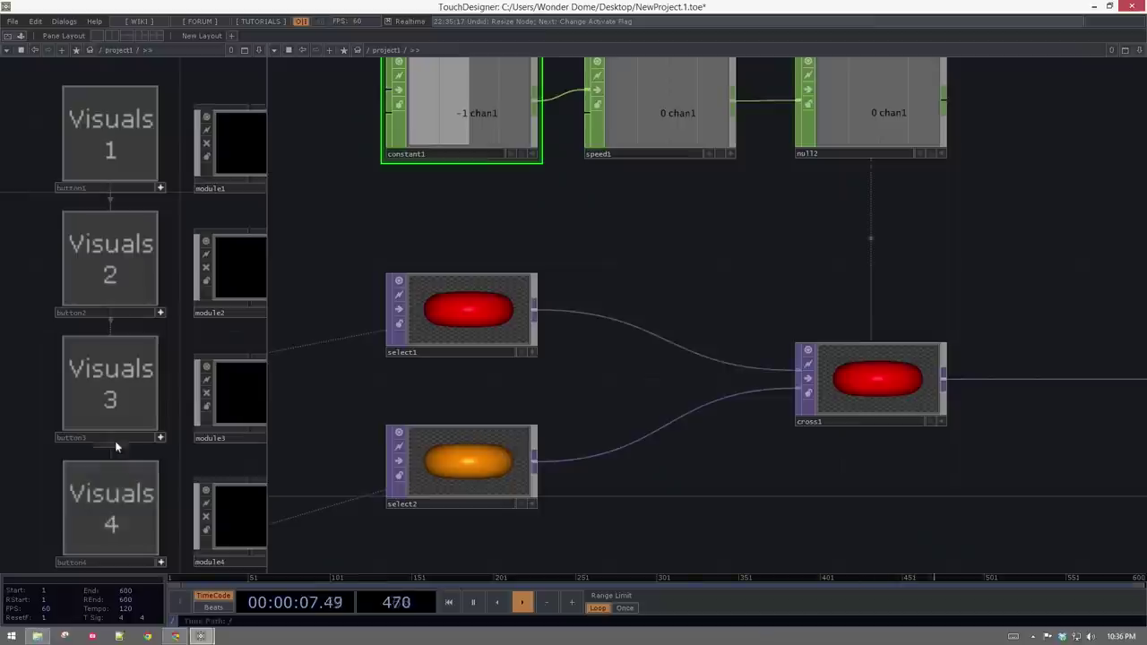
- Trigger Visuals 3 and 2 while watching the select TOPs, the channel values and the crossfade at cross1
left_click(121, 393)
left_click(137, 403)
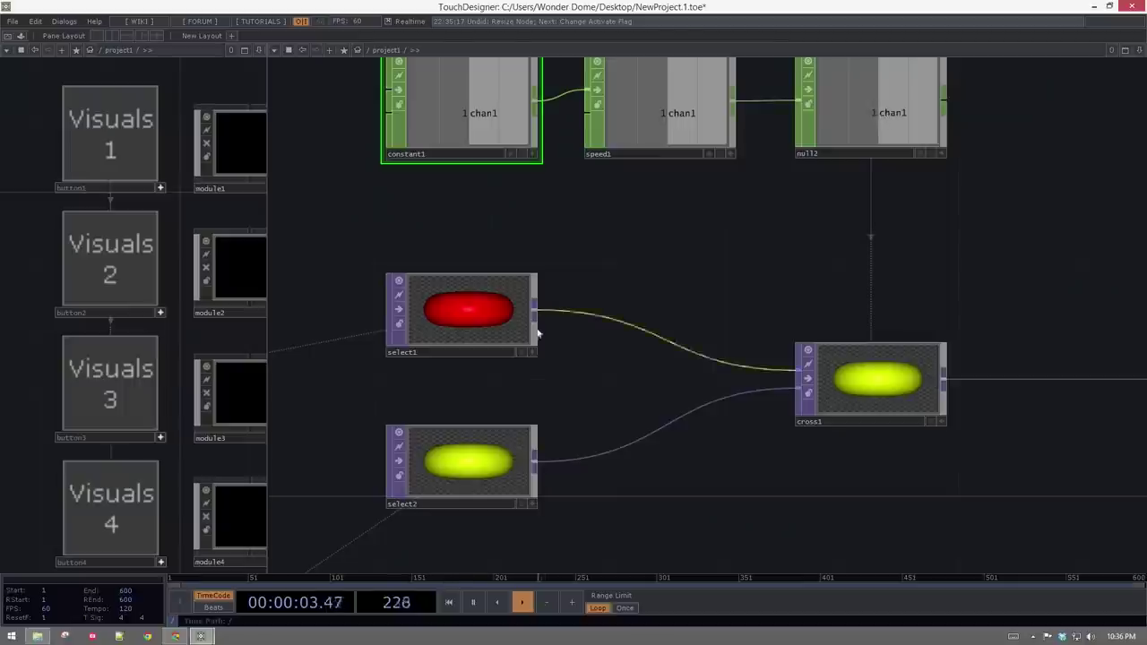
left_click(116, 265)
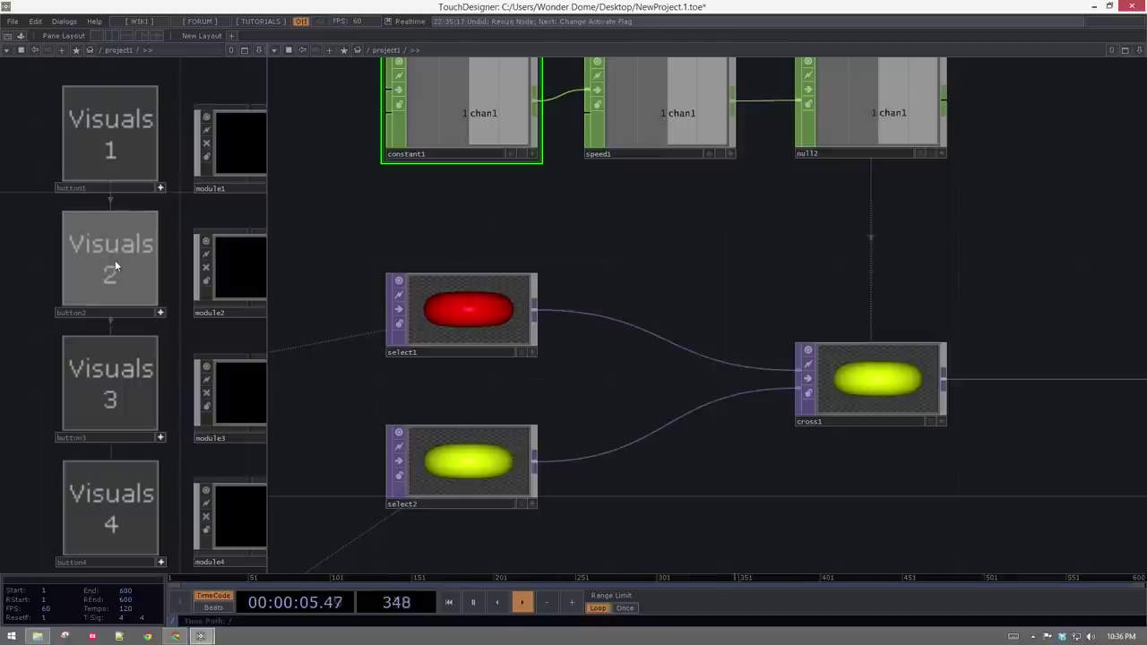
scroll(788, 274, "down", 5)
left_click_drag(564, 193, 486, 245)
left_click_drag(631, 305, 490, 267)
scroll(489, 267, "up", 5)
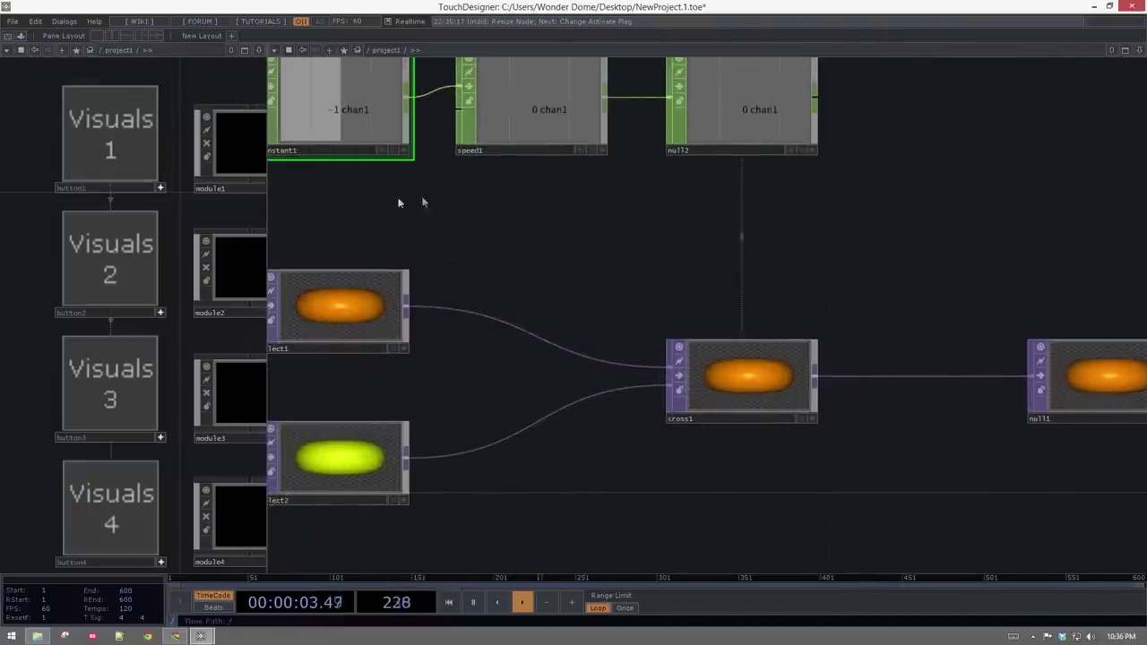
- Close the extra pane so a single pane shows the whole project1 network
scroll(735, 300, "down", 6)
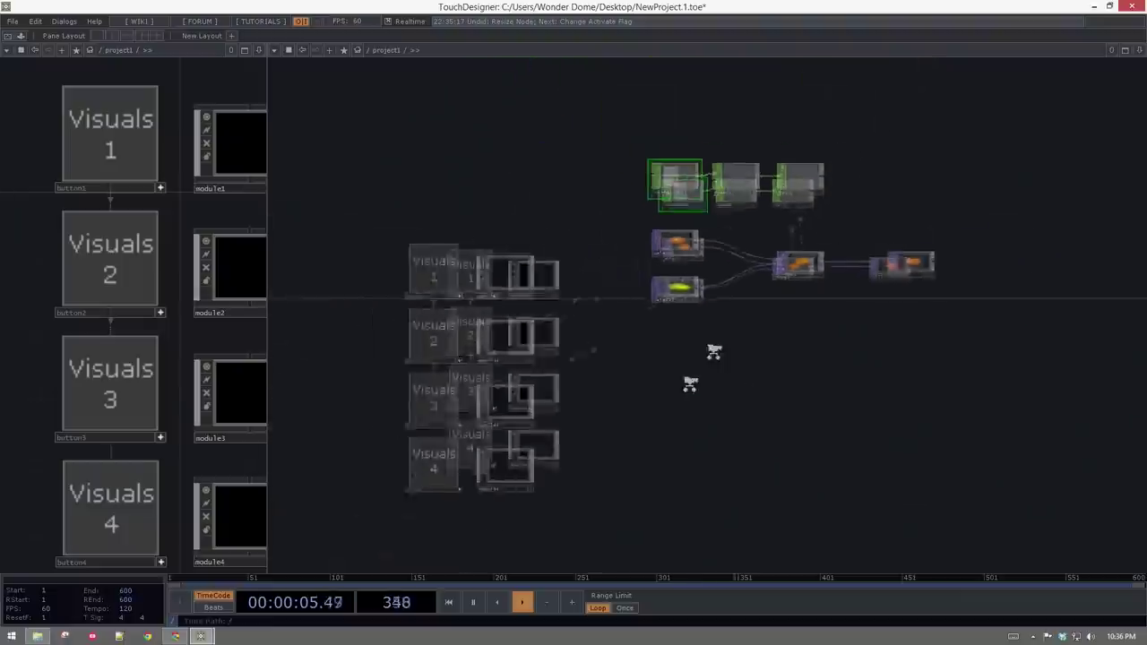
scroll(658, 309, "up", 3)
left_click_drag(650, 172, 638, 203)
left_click(259, 52)
left_click(189, 134)
left_click_drag(189, 134, 274, 130)
scroll(276, 225, "up", 2)
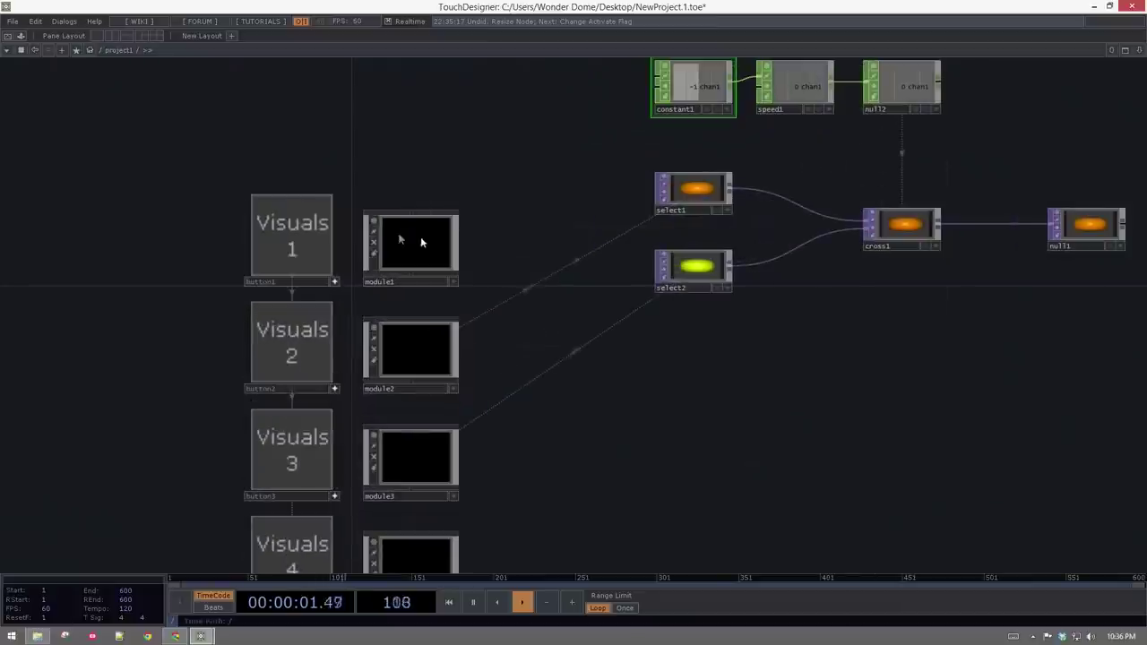
- Go into geo1 of module1 and replace its torus1 with a Sphere SOP
scroll(400, 239, "up", 3)
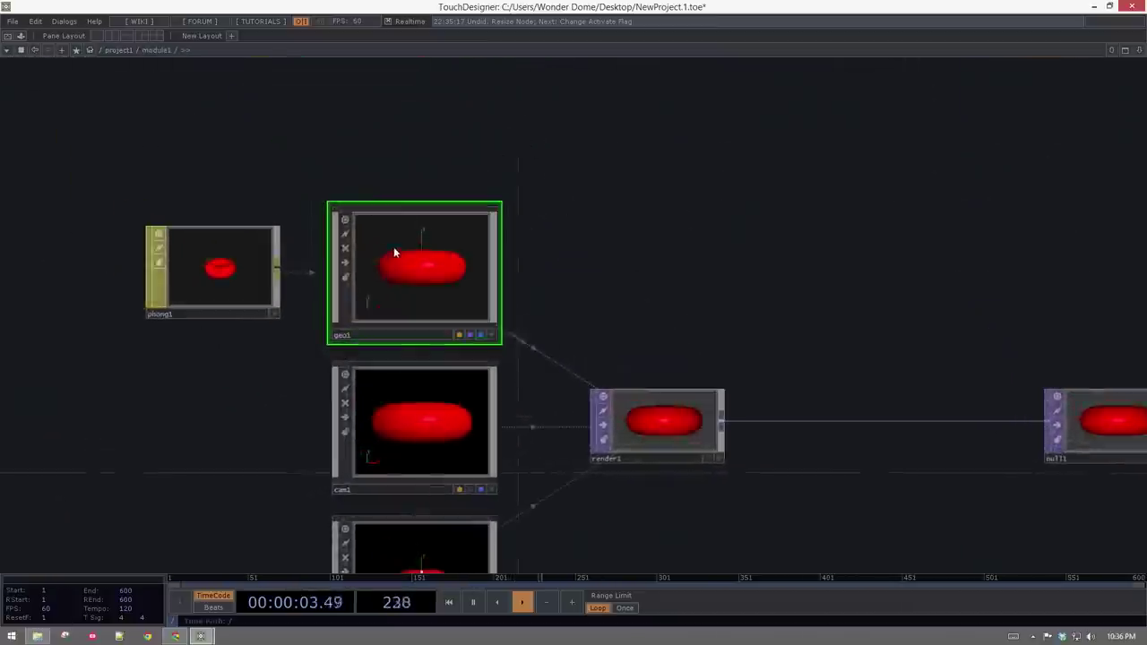
scroll(394, 253, "up", 3)
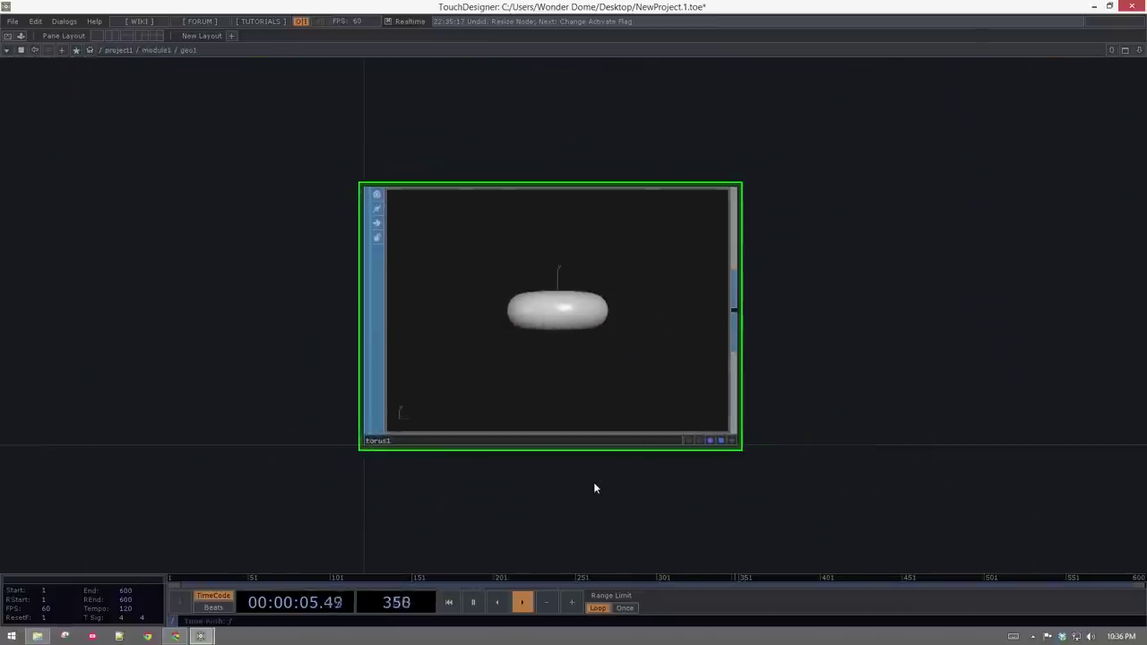
key("Delete")
key("Tab")
type("sphere")
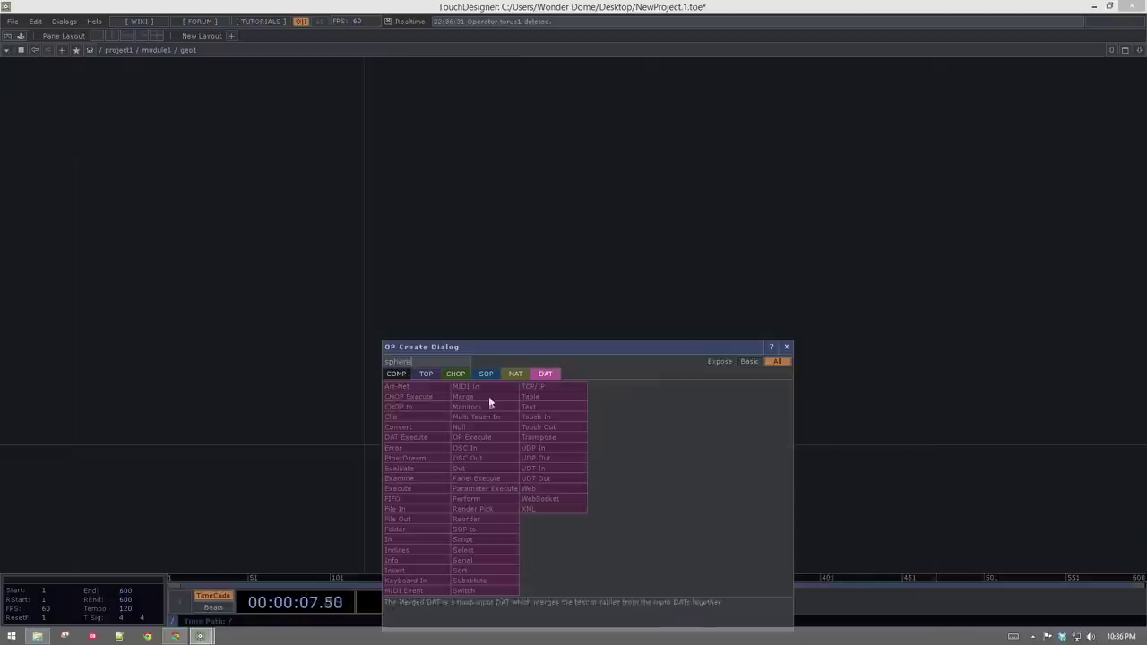
left_click(485, 374)
left_click(609, 568)
left_click(529, 429)
left_click_drag(524, 427, 512, 261)
right_click(735, 283)
type("noise")
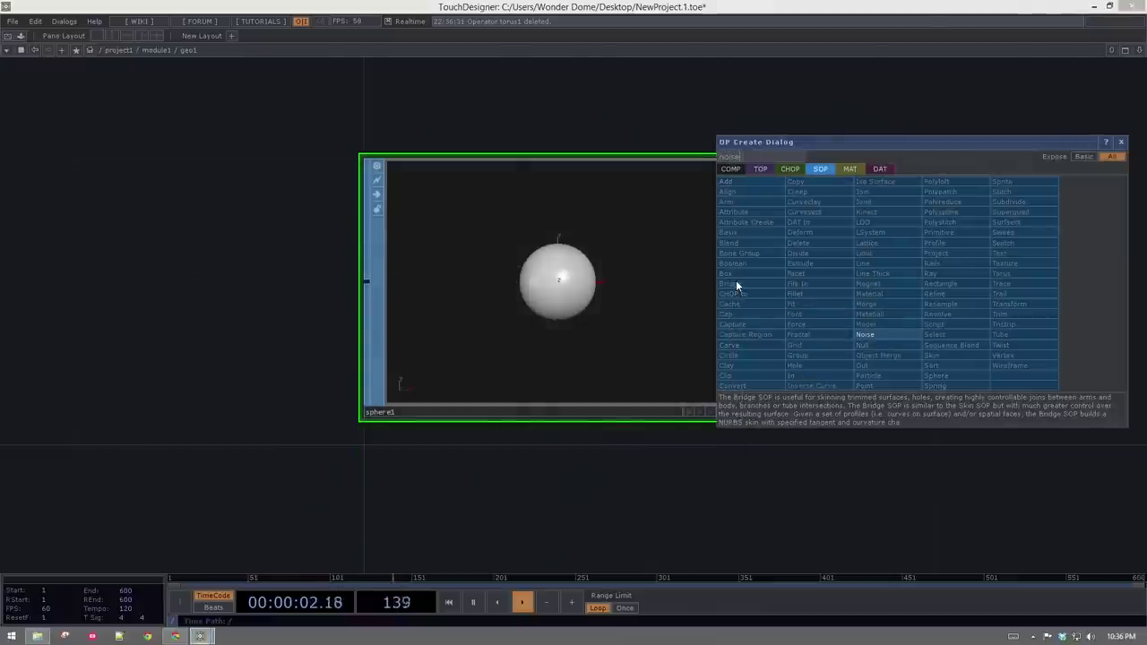
left_click(933, 325)
left_click(967, 256)
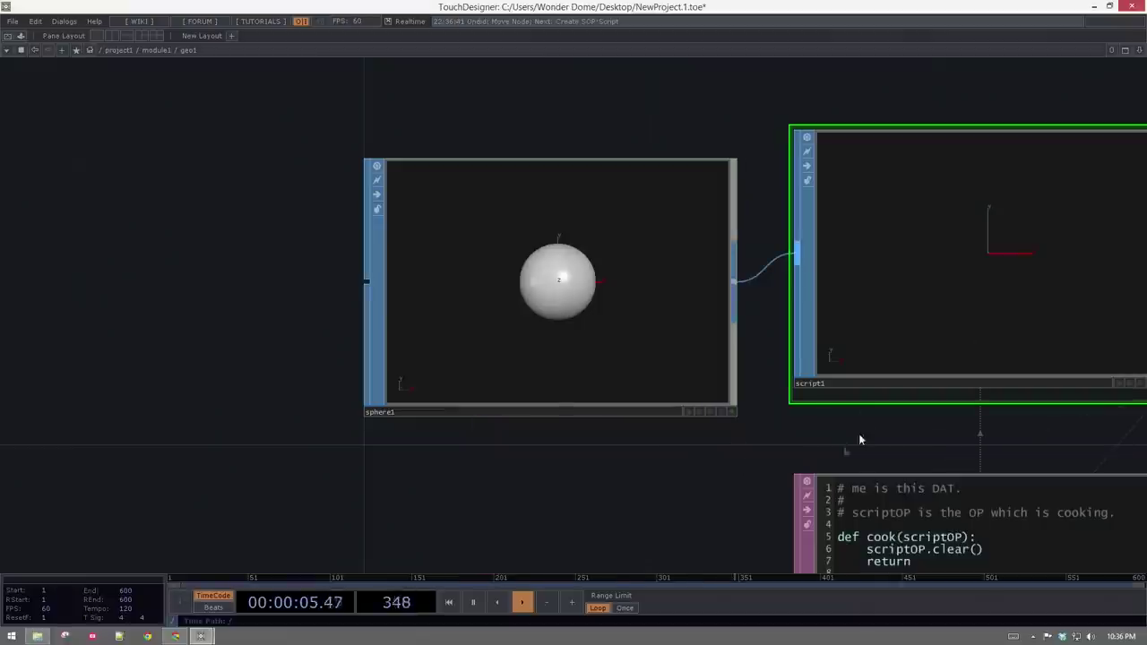
key("ctrl+z")
- Append a Noise SOP to the output of sphere1
scroll(430, 324, "down", 4)
right_click(425, 317)
type("noise")
left_click(569, 369)
left_click(558, 323)
- Animate noise1 by setting its transform's Z translate to the expression me.time.absSeconds
key("p")
left_click(923, 96)
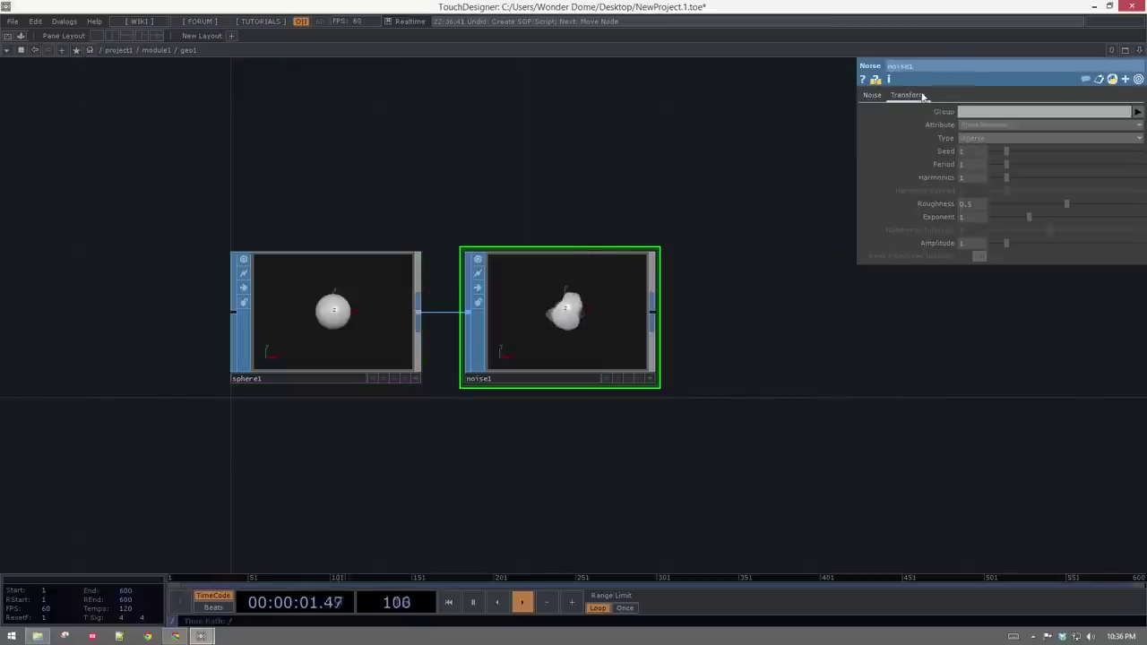
left_click(951, 140)
left_click_drag(1051, 176, 807, 176)
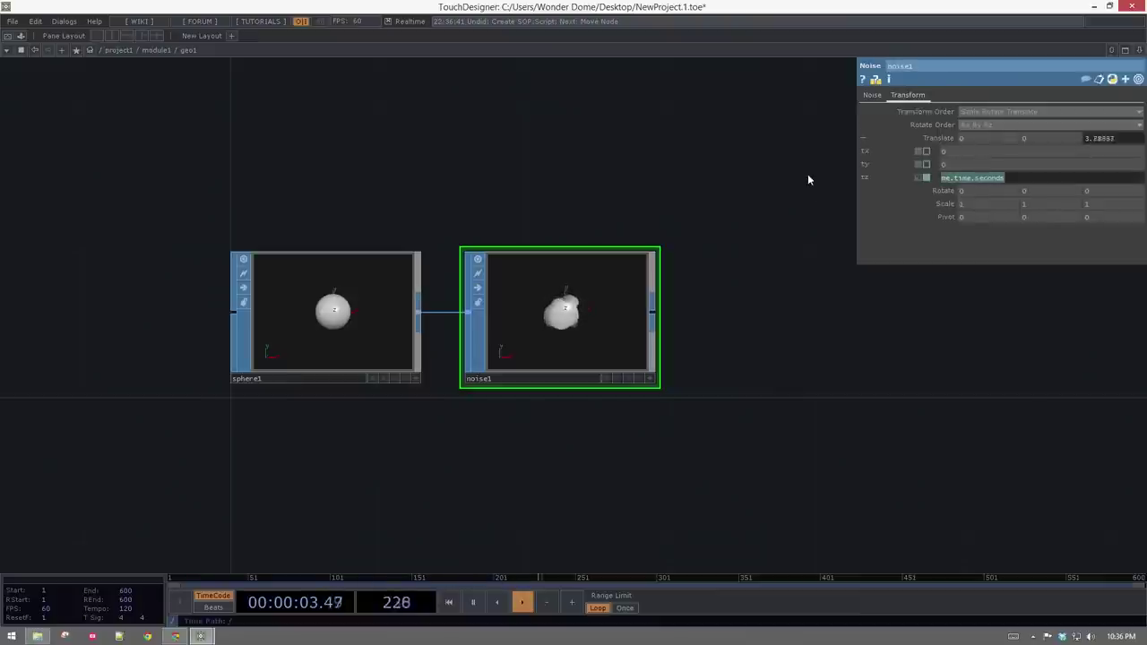
type("me.time.absseconds")
key("Return")
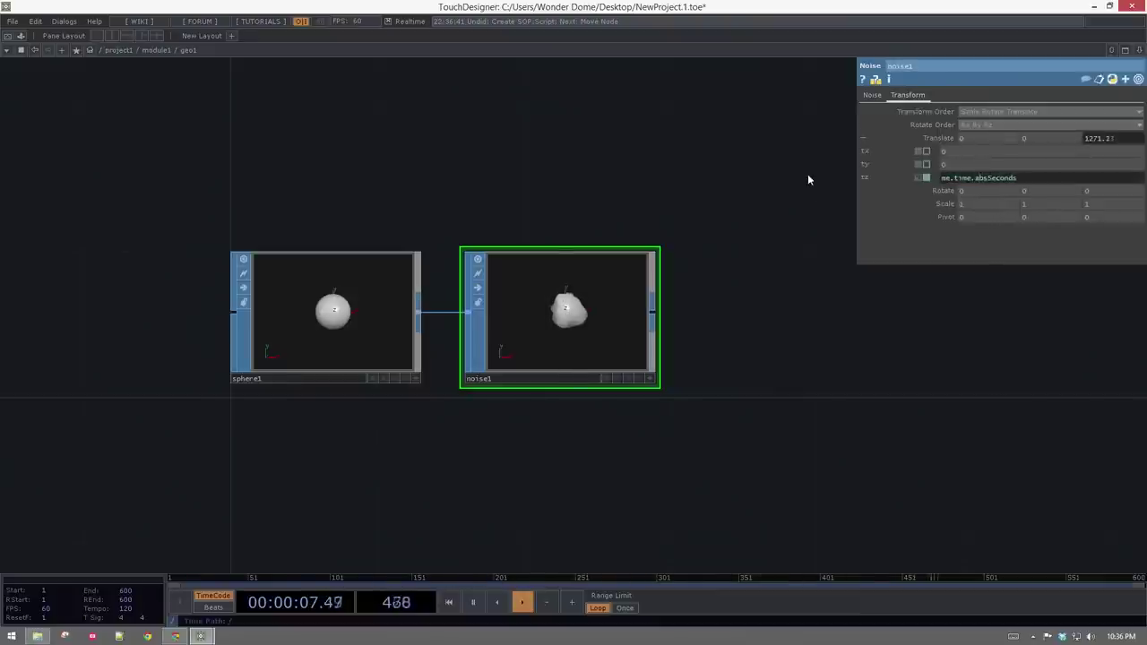
- Append a Null SOP to noise1 and turn on its render and display flags
left_click(653, 318)
type("nul")
left_click(824, 377)
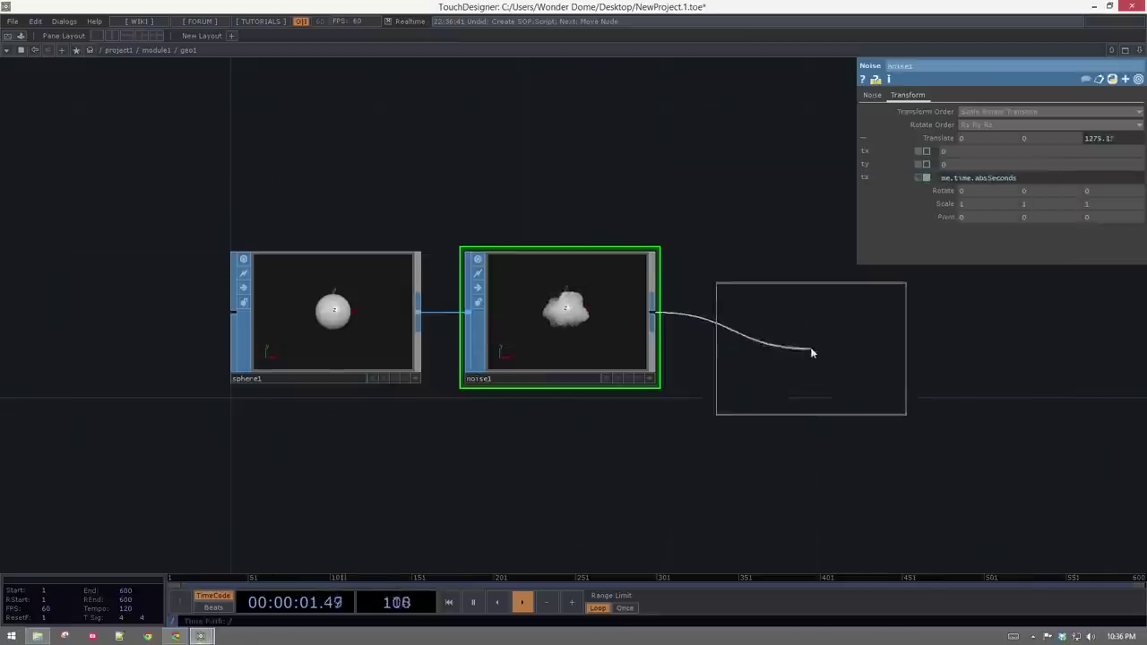
left_click(808, 317)
left_click(898, 378)
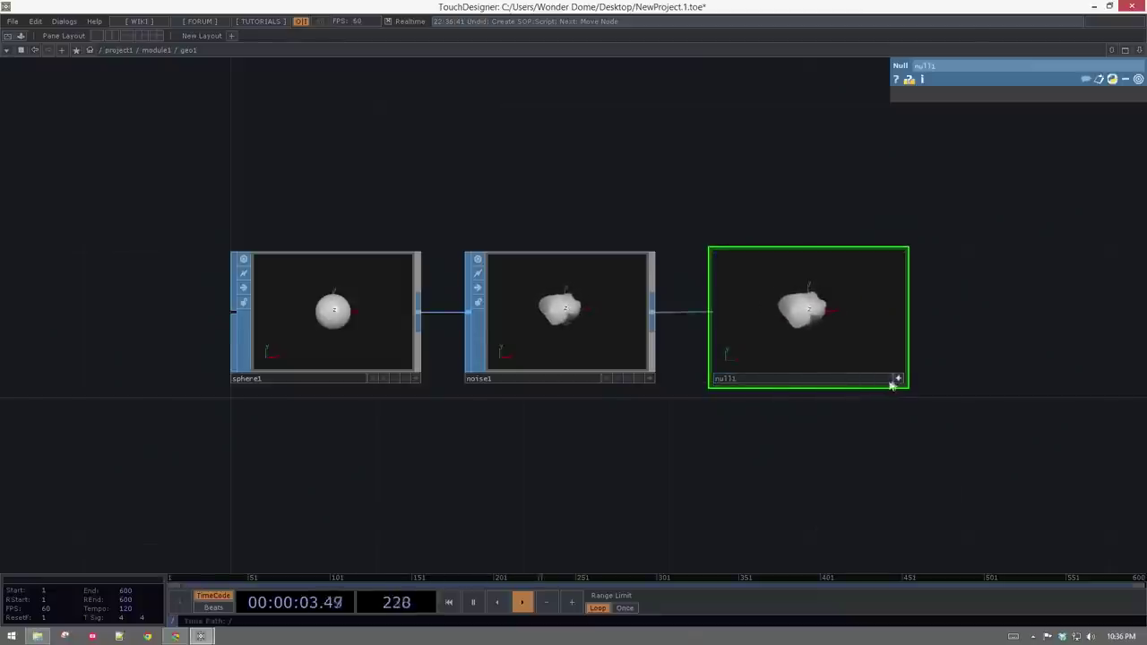
left_click(899, 379)
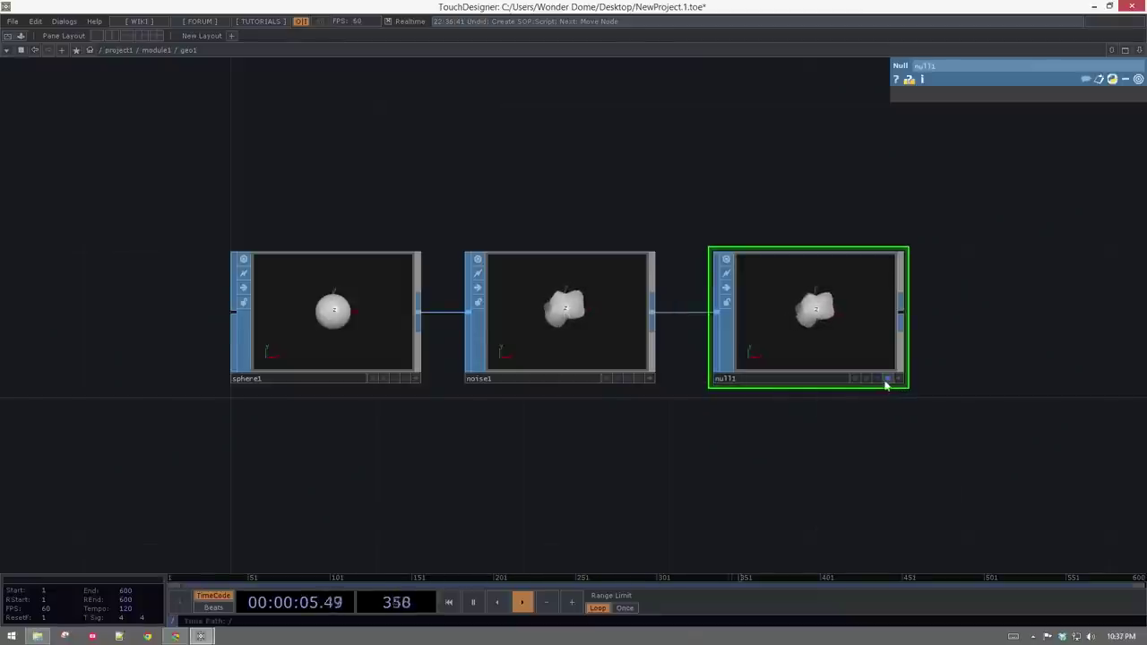
- Leave module1 for project1, enter module2, look inside its geo1 and return to the module2 network
scroll(864, 420, "down", 5)
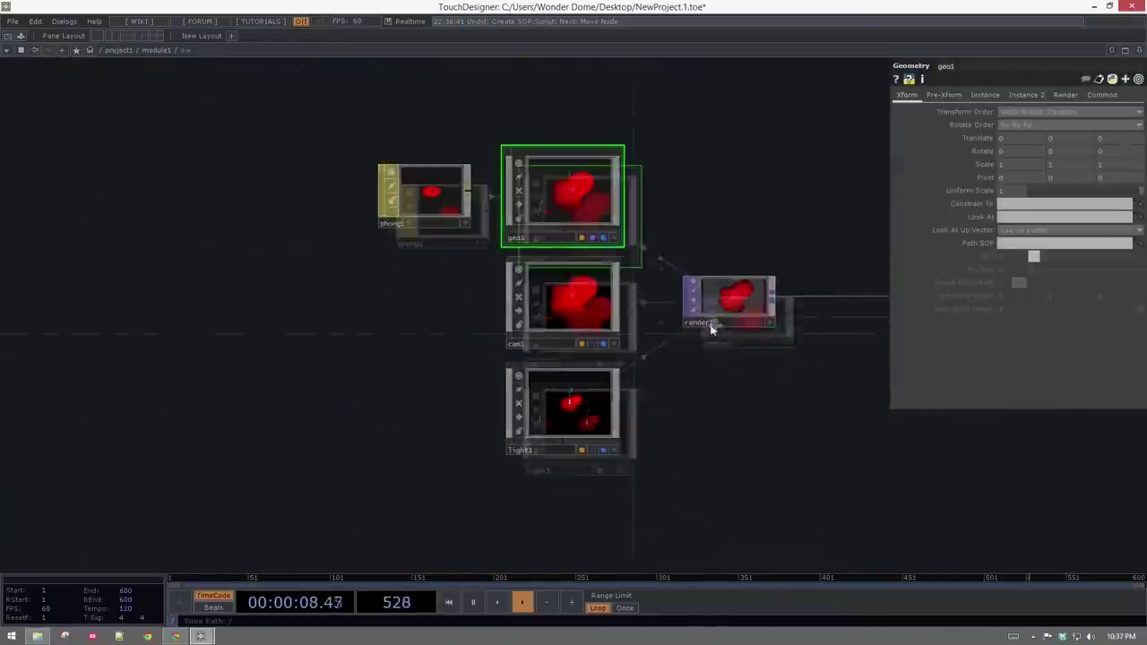
left_click_drag(712, 329, 637, 245)
scroll(668, 361, "up", 5)
left_click_drag(655, 410, 633, 437)
scroll(603, 459, "down", 8)
scroll(526, 473, "down", 3)
left_click_drag(596, 484, 582, 202)
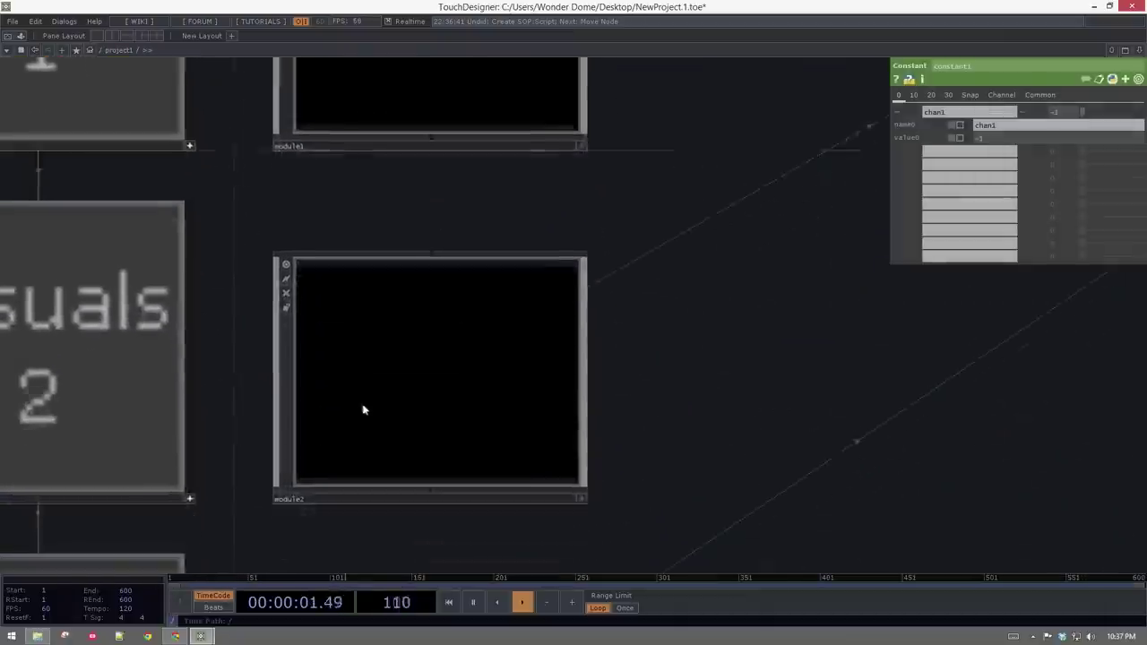
scroll(363, 409, "up", 6)
left_click_drag(497, 307, 573, 277)
scroll(448, 256, "up", 10)
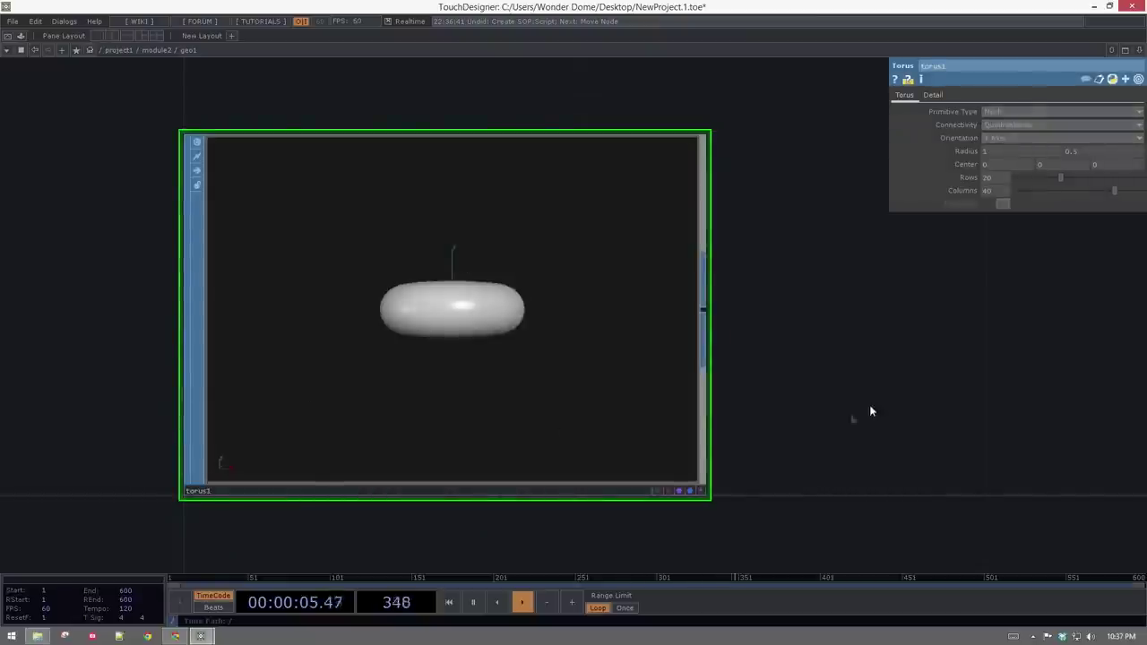
scroll(869, 411, "down", 10)
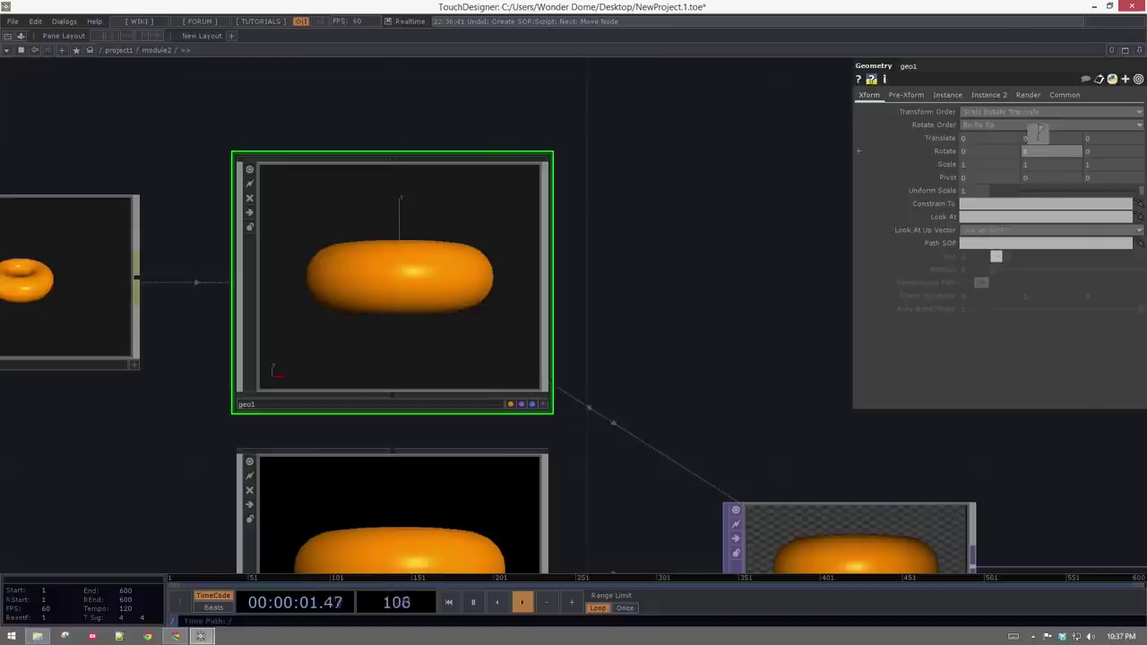
- Undo a trial Z rotation of module2's geo1 and drive its X rotation with the expression me.time.absFrame
middle_click_drag(1109, 121, 1091, 158)
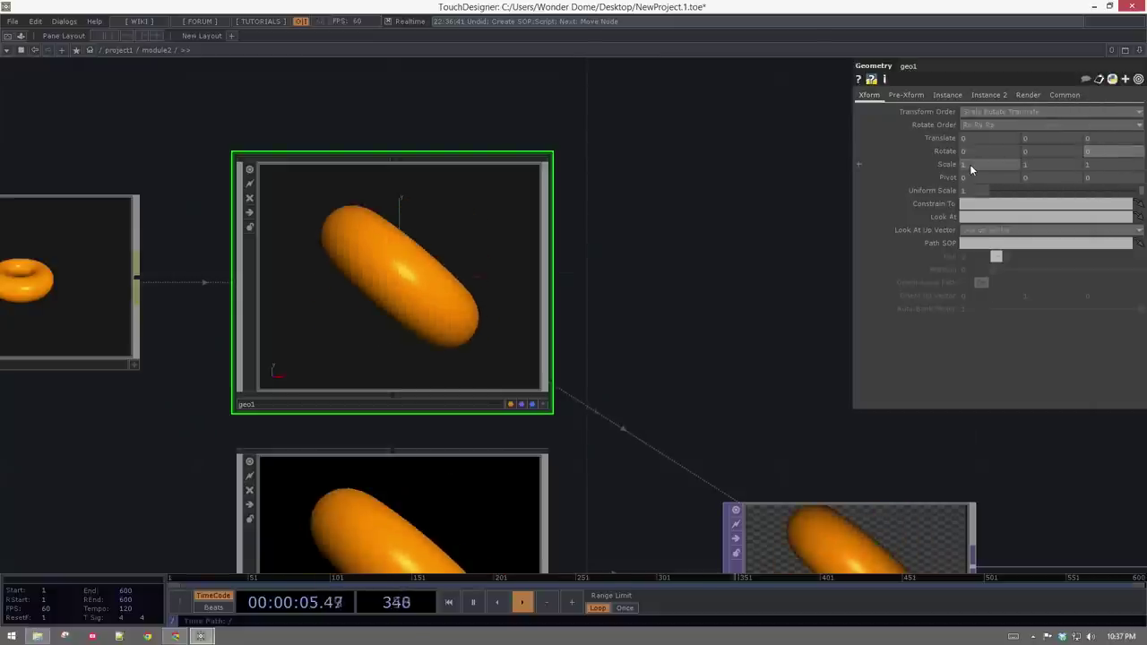
key("ctrl+z")
mouse_move(988, 150)
middle_mouse_down()
mouse_move(988, 137)
mouse_move(986, 154)
middle_mouse_up()
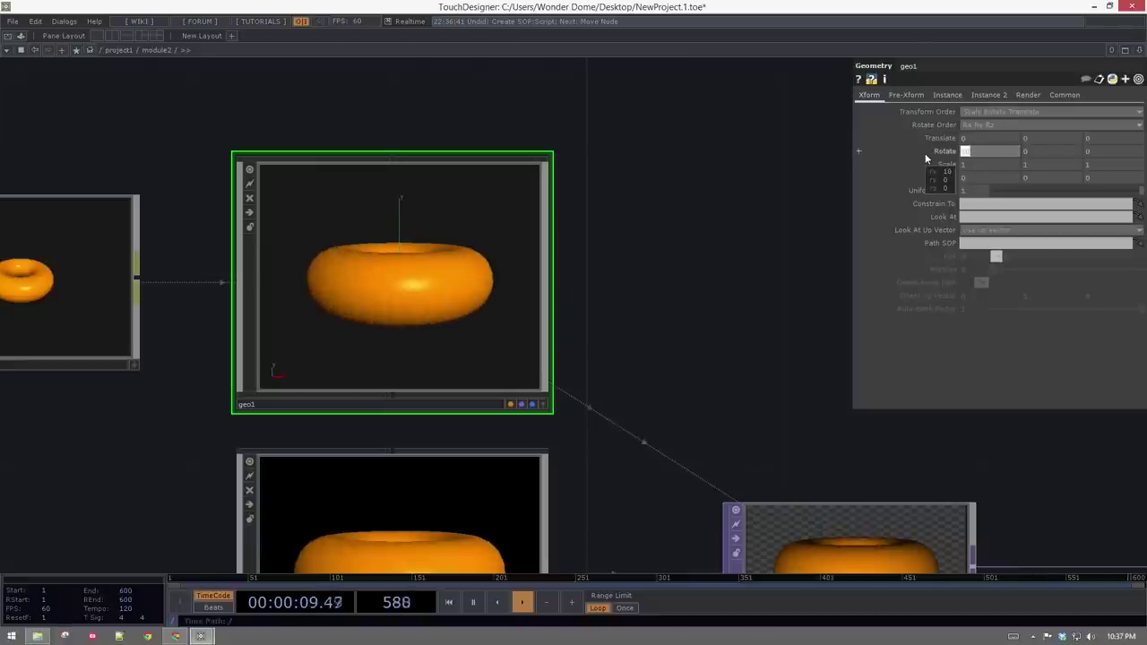
type("me.time.frame")
key("Return")
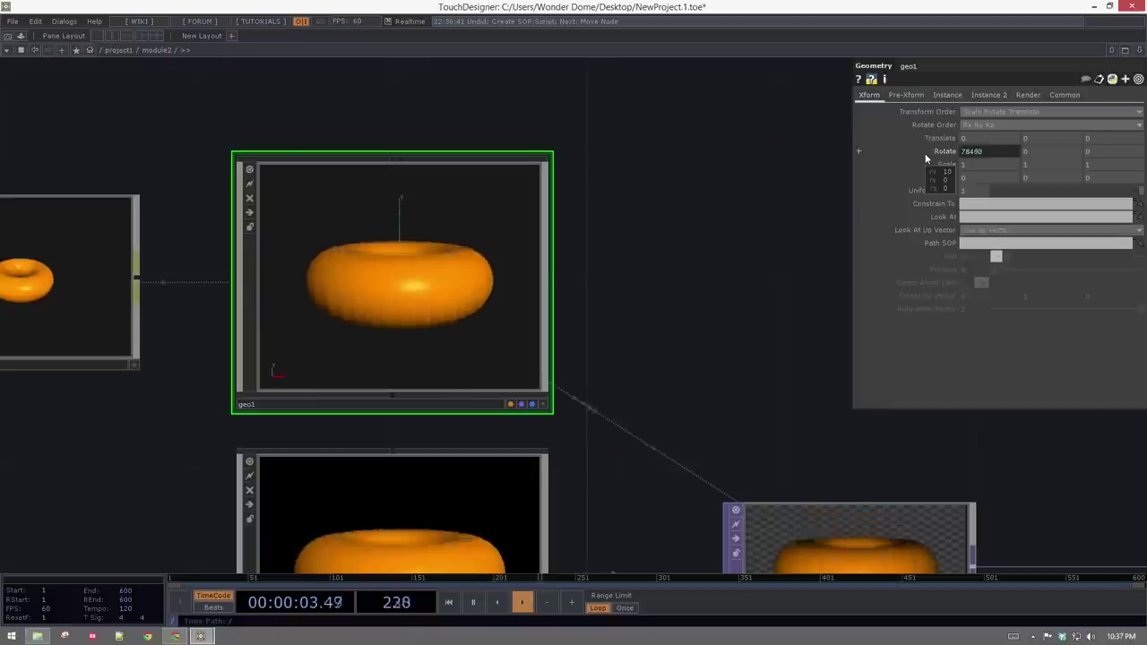
- Return from module2 to project1 and trigger Visuals 1 to watch the crossfade to module1's animated sphere
scroll(640, 317, "down", 5)
scroll(672, 463, "down", 10)
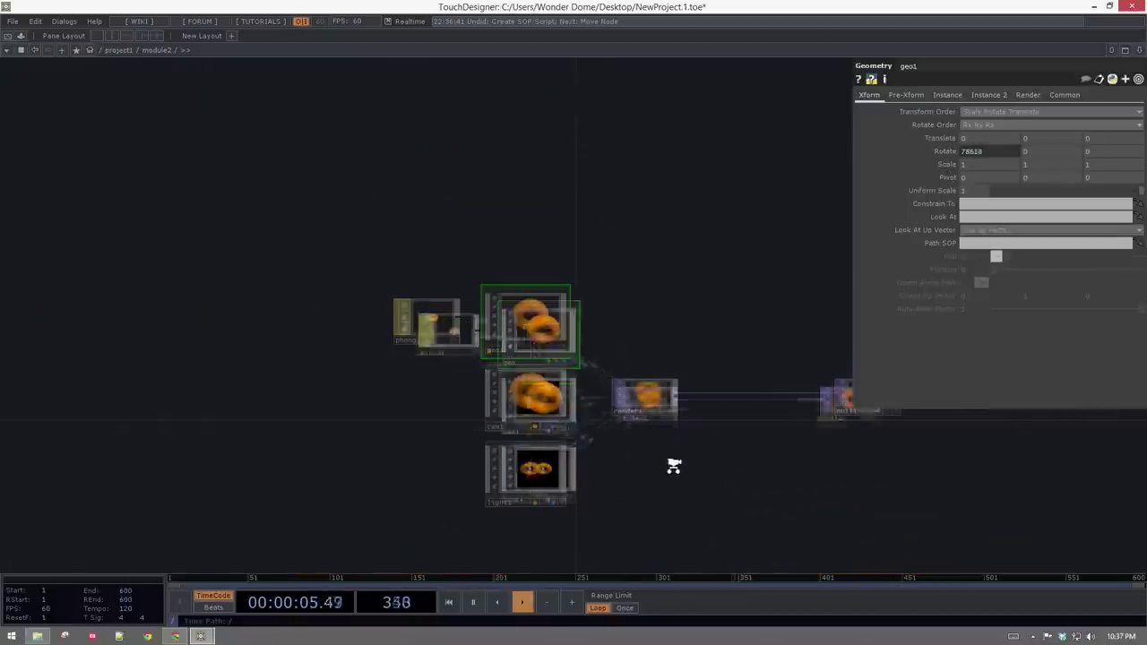
scroll(541, 392, "up", 6)
scroll(540, 392, "down", 5)
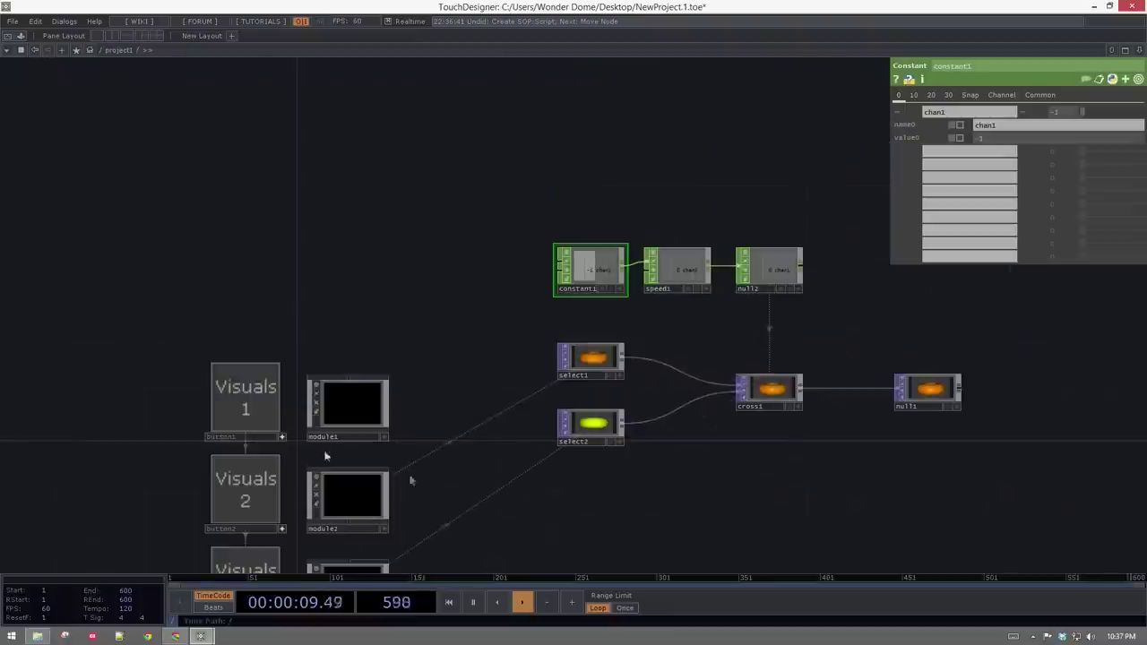
left_click_drag(430, 491, 480, 358)
left_click_drag(555, 392, 492, 324)
left_click(246, 201)
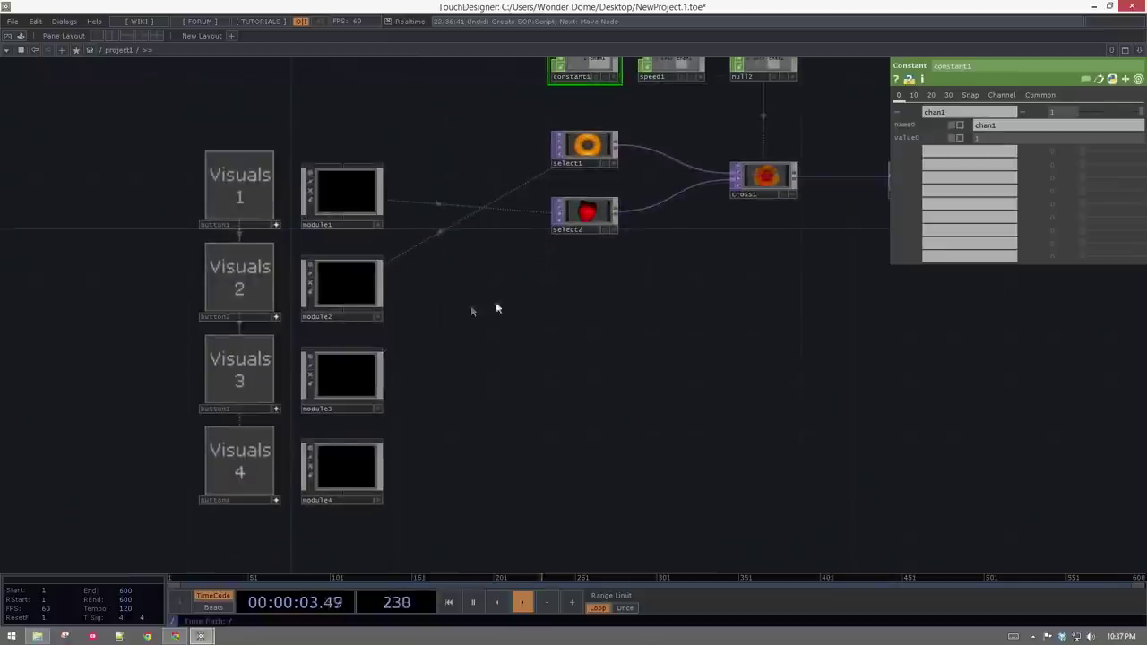
left_click_drag(729, 275, 779, 375)
left_click_drag(944, 314, 802, 284)
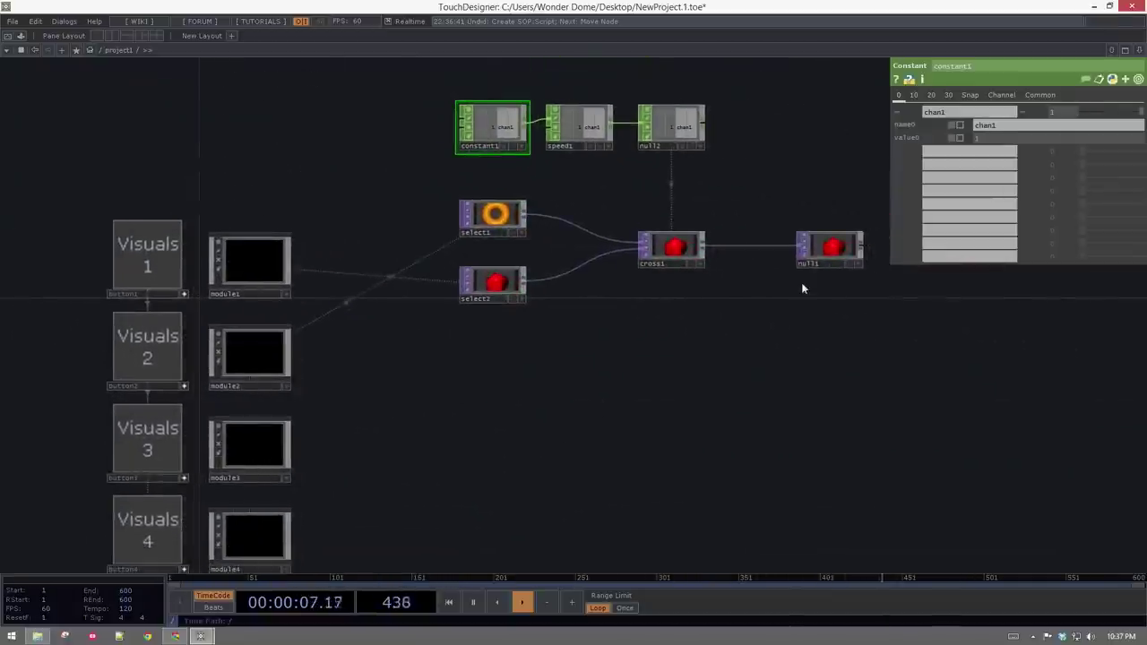
- Display null1 in the network background and trigger Visuals 2, 3 and 4 to watch the output
left_click(857, 264)
left_click_drag(529, 424, 646, 385)
left_click(263, 319)
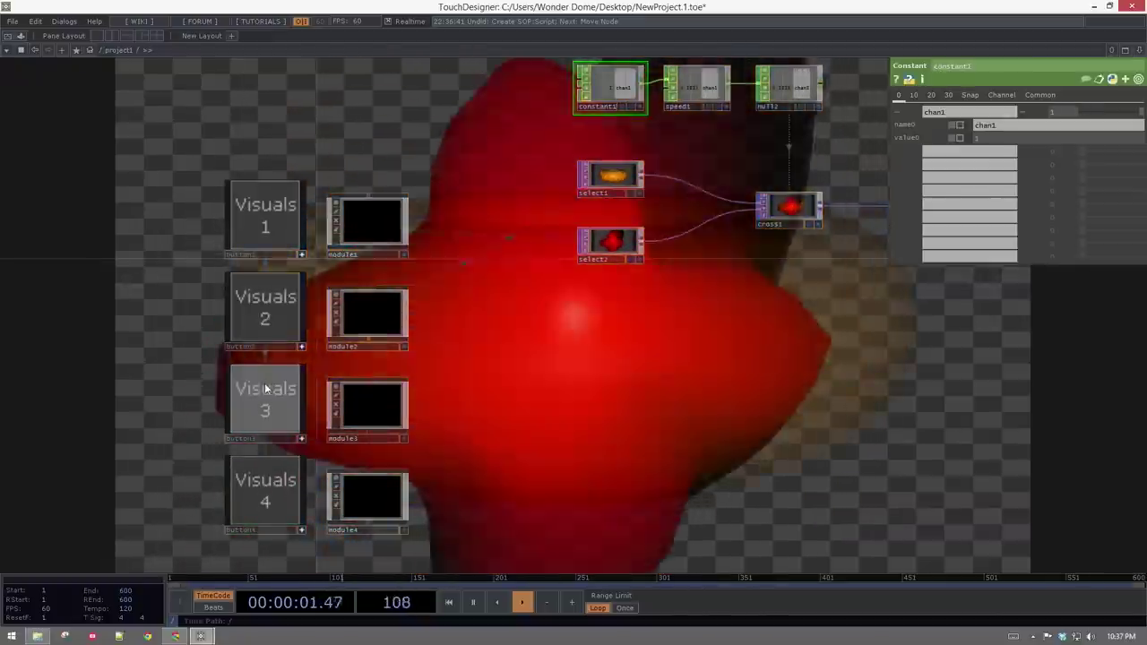
left_click(266, 389)
left_click(245, 497)
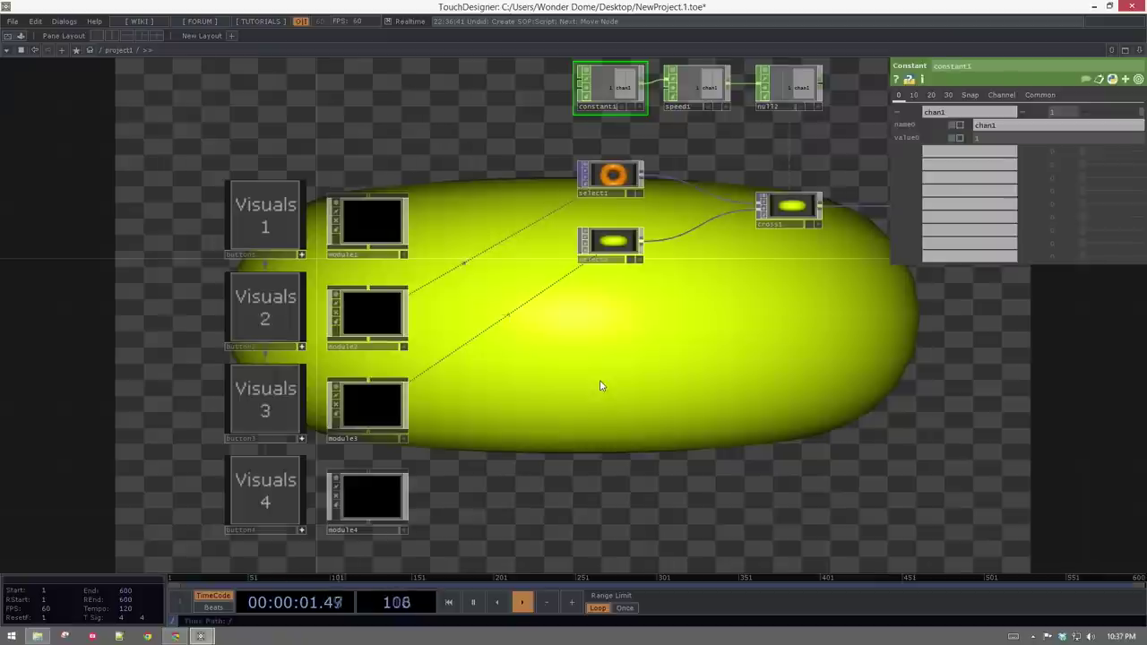
- Trigger Visuals 1, 2, 3 and 4, and Visuals 3 again, watching the crossfades in the background
left_click_drag(446, 294, 444, 244)
left_click(260, 177)
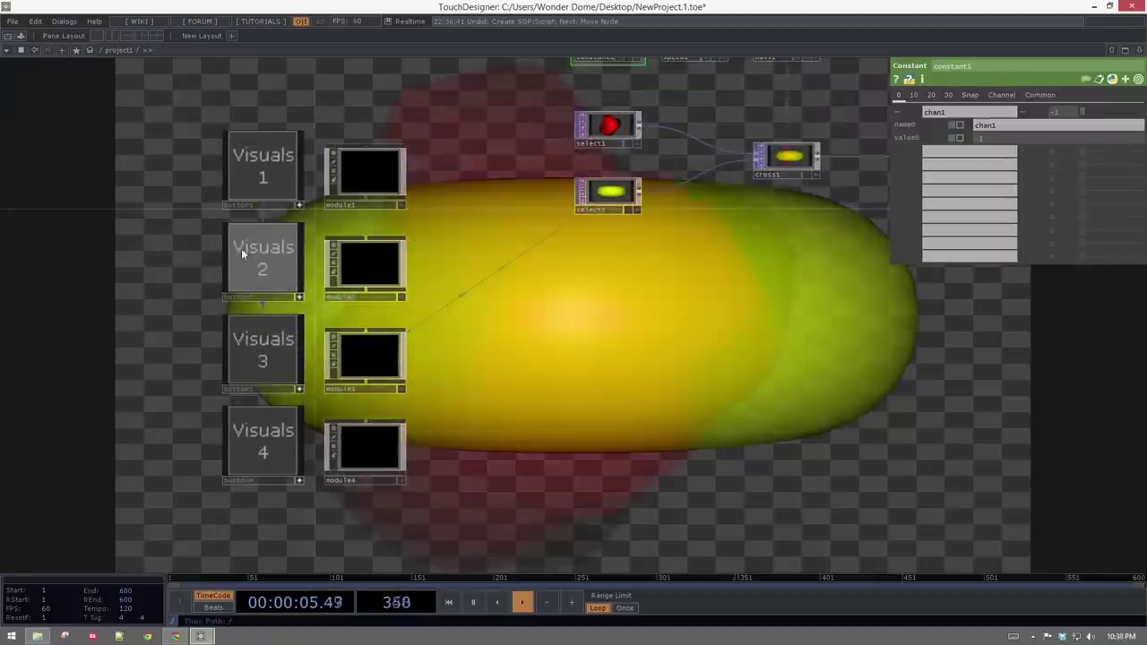
left_click(243, 252)
left_click(254, 353)
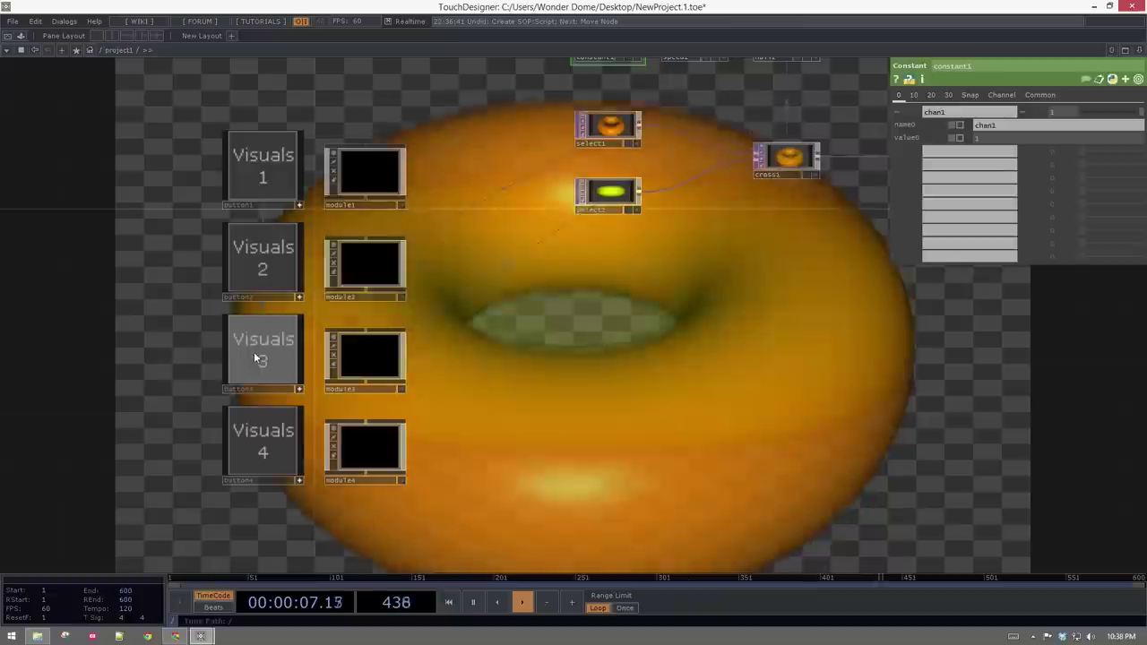
left_click(258, 414)
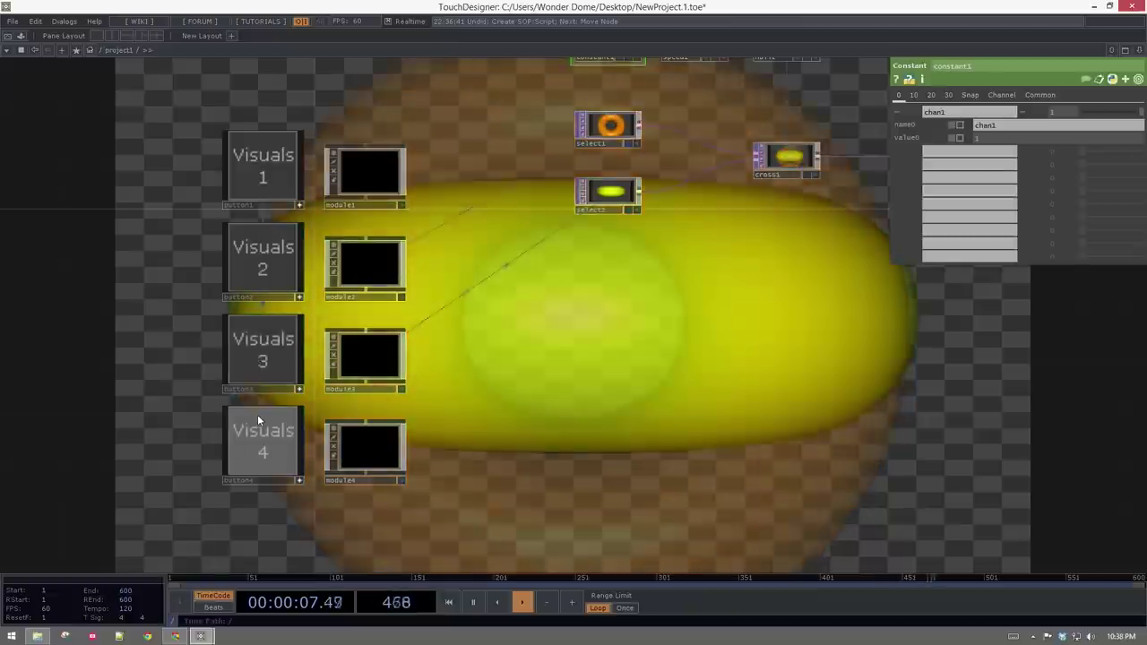
left_click(278, 361)
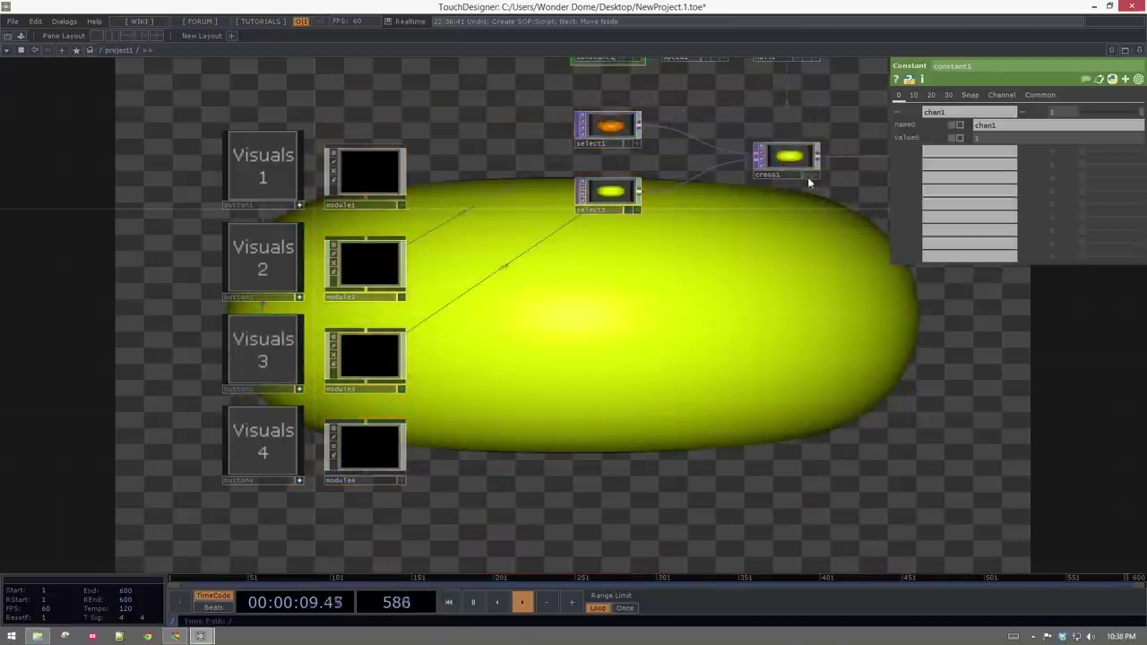
- Turn off null1's background display and move to module4
left_click_drag(831, 222, 676, 267)
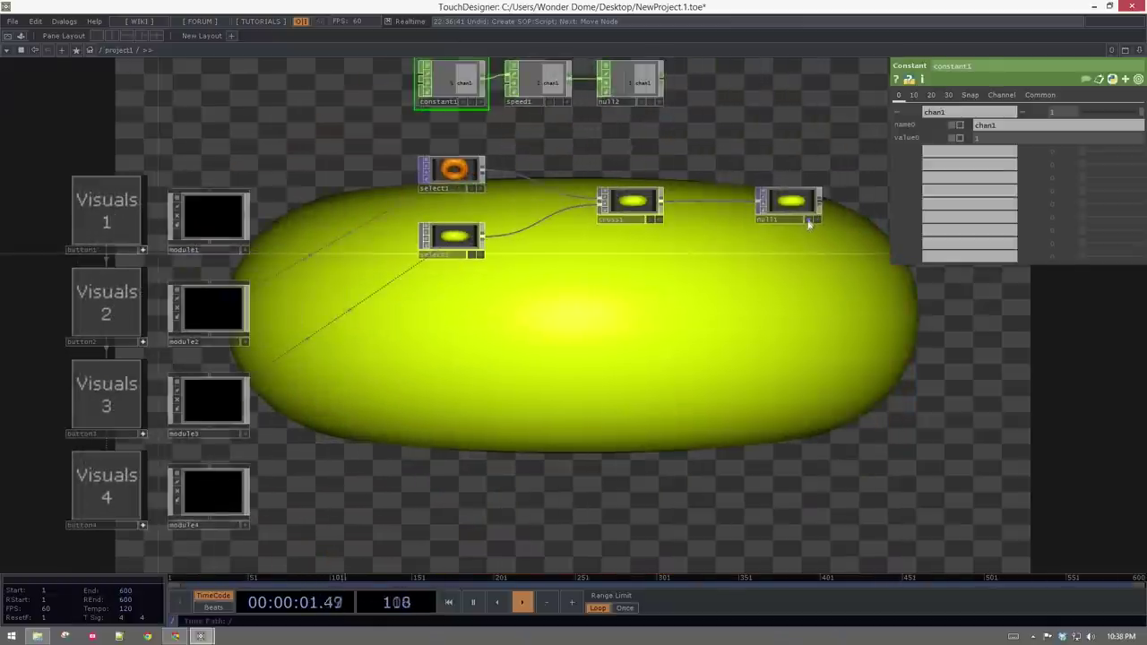
left_click(808, 221)
left_click_drag(258, 484, 408, 354)
scroll(408, 354, "up", 3)
left_click_drag(500, 330, 581, 295)
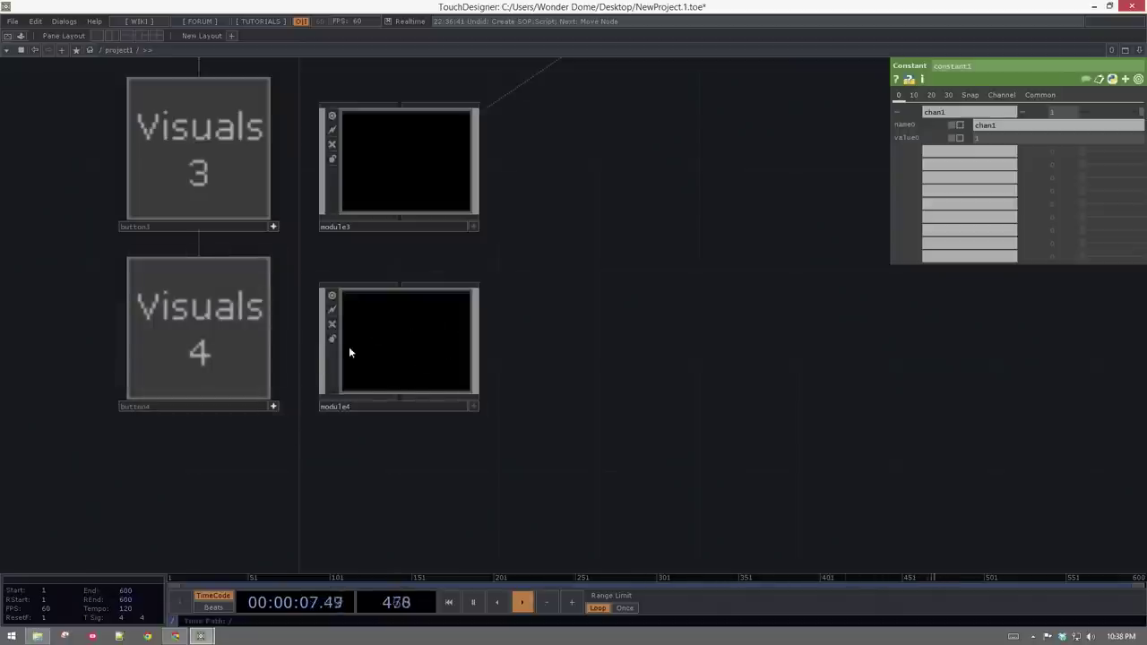
- Duplicate module4 and place the copy directly below it in project1
scroll(350, 352, "down", 3)
left_click(385, 351)
key("ctrl+c")
key("ctrl+v")
scroll(378, 423, "up", 3)
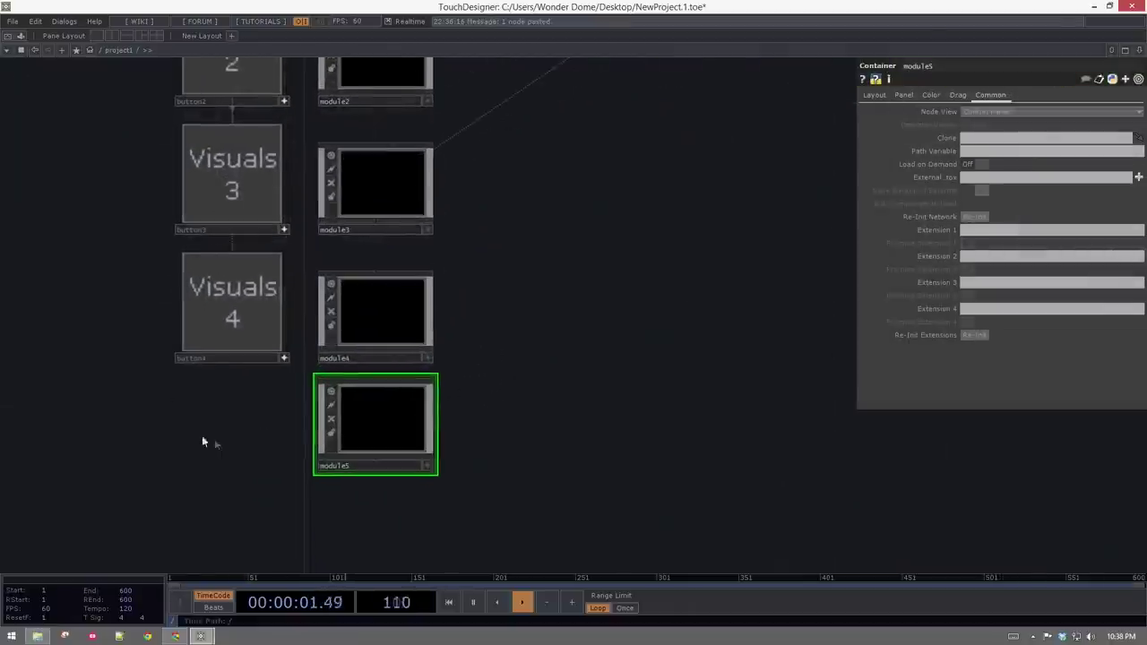
- Duplicate the Visuals 4 button below the button column and align module5 beside the copy
left_click_drag(215, 443, 157, 368)
key("ctrl+c")
key("ctrl+v")
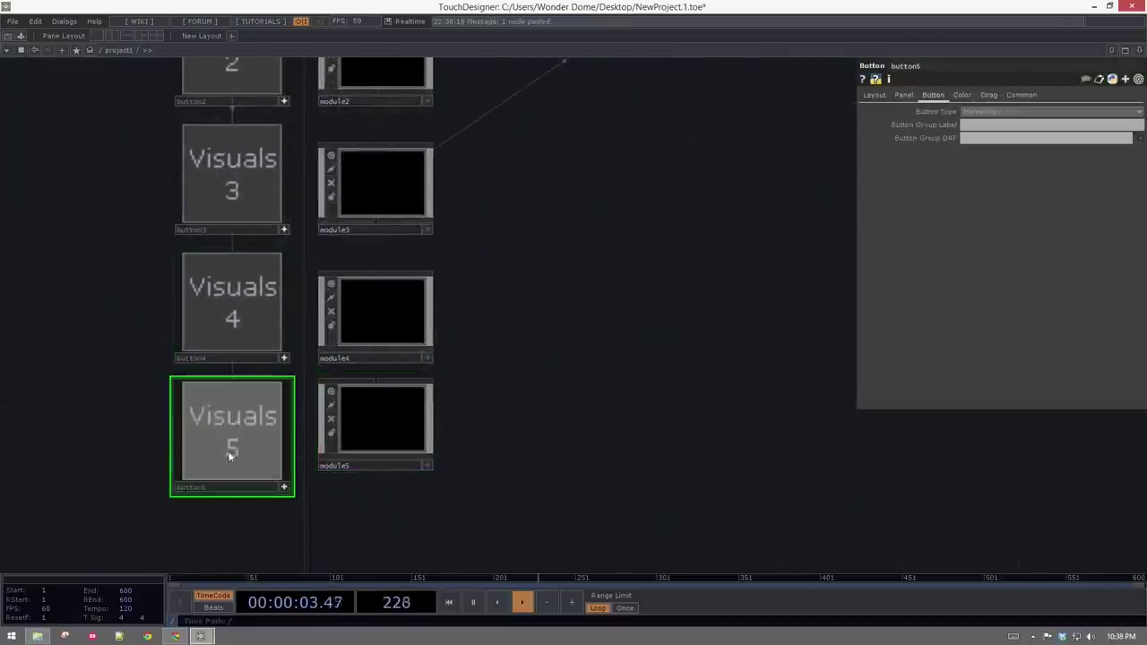
left_click_drag(358, 428, 359, 455)
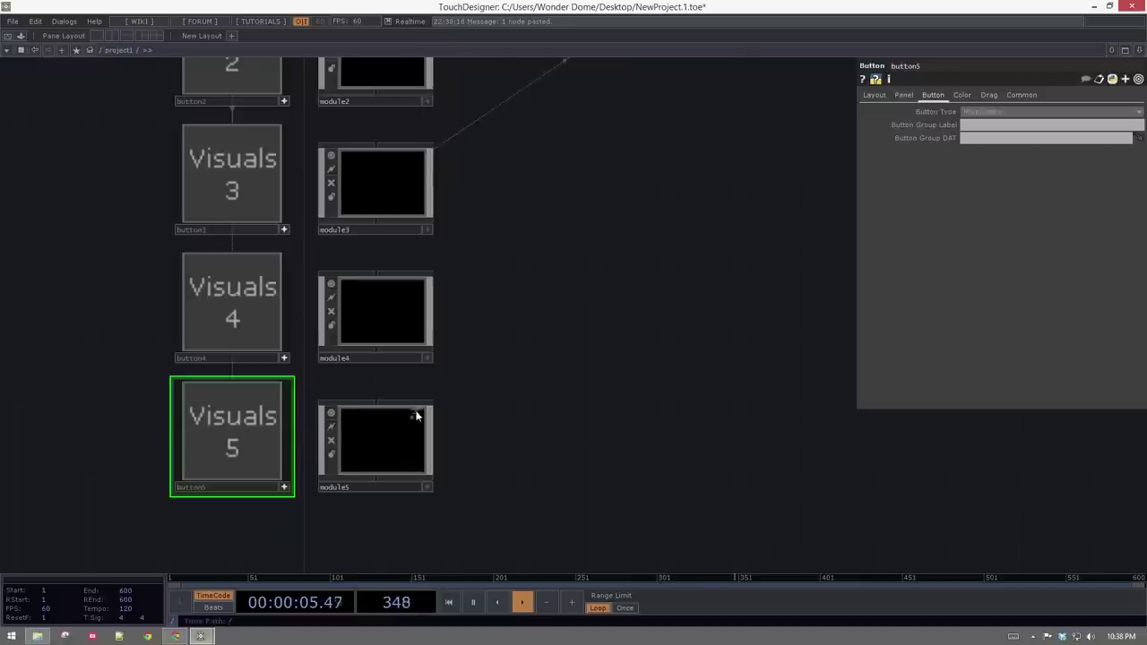
- Make the Visuals 5 button's viewer inactive and move it with module5 farther down the network
scroll(416, 415, "down", 3)
left_click_drag(550, 409, 544, 339)
right_click_drag(584, 321, 218, 438)
left_click(317, 395)
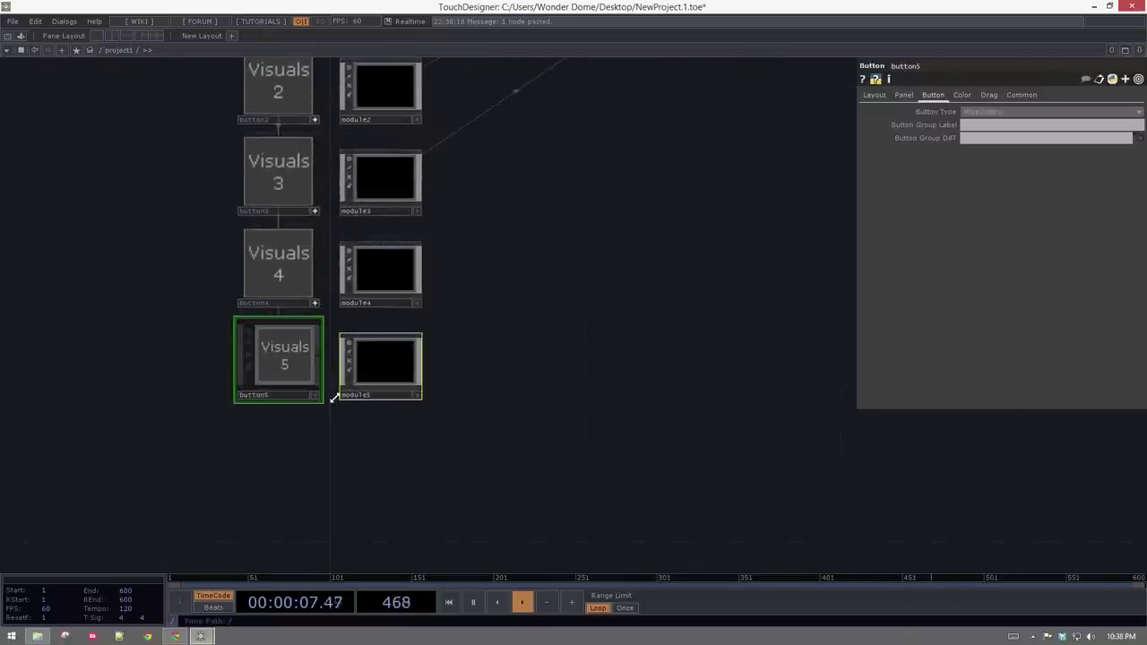
left_click_drag(292, 368, 297, 395)
scroll(304, 395, "up", 2)
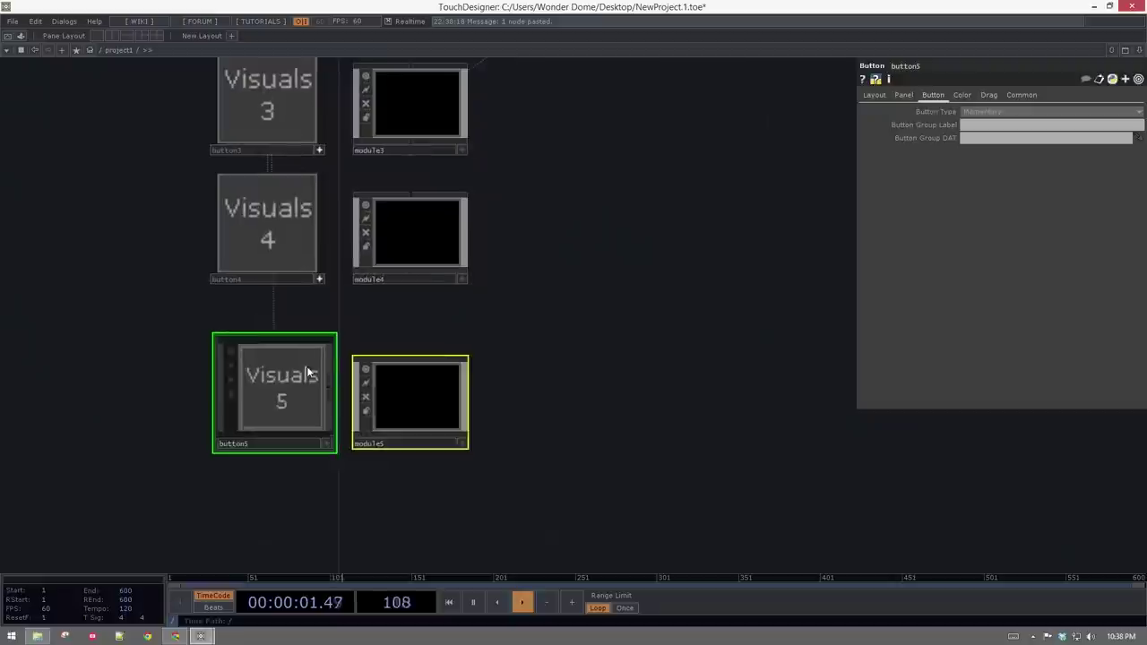
left_click_drag(488, 309, 493, 354)
- Make the viewers of the Visuals 1 to 4 buttons inactive so their nodes can be moved
right_click_drag(541, 276, 199, 348)
scroll(286, 343, "down", 2)
left_click_drag(158, 194, 170, 311)
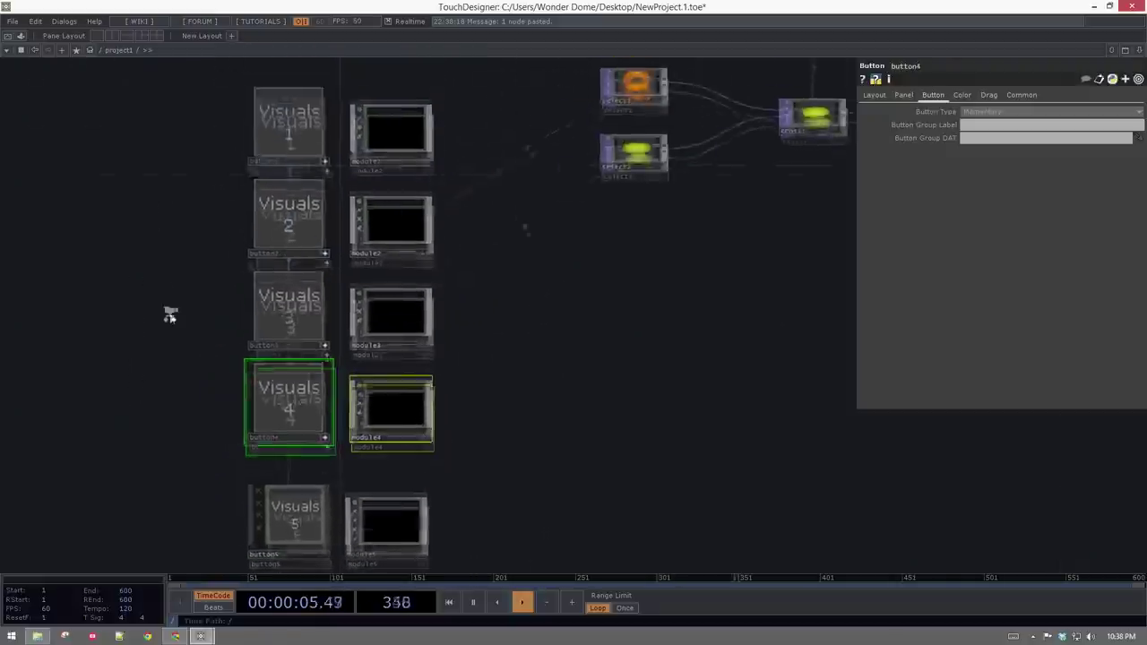
scroll(172, 319, "down", 3)
right_click_drag(158, 192, 216, 310)
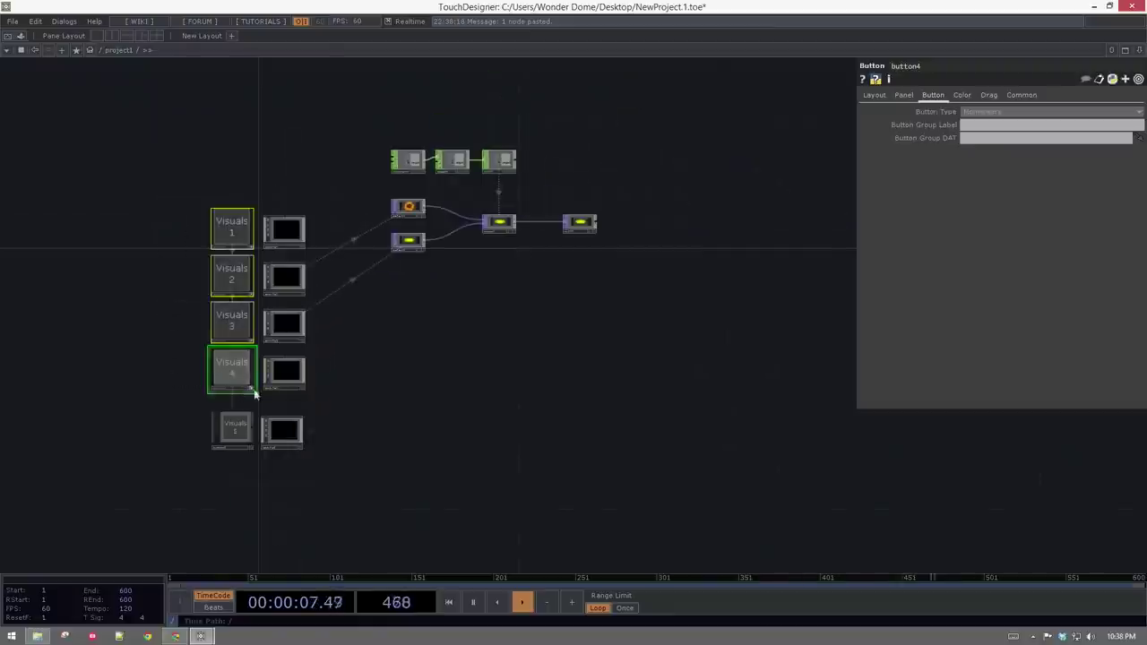
scroll(171, 340, "up", 3)
- Move the Visuals 1 and module1 pair upward, adjust the spacing below it, and undo the accidental node resize
left_click_drag(175, 159, 343, 274)
left_click_drag(327, 259, 334, 211)
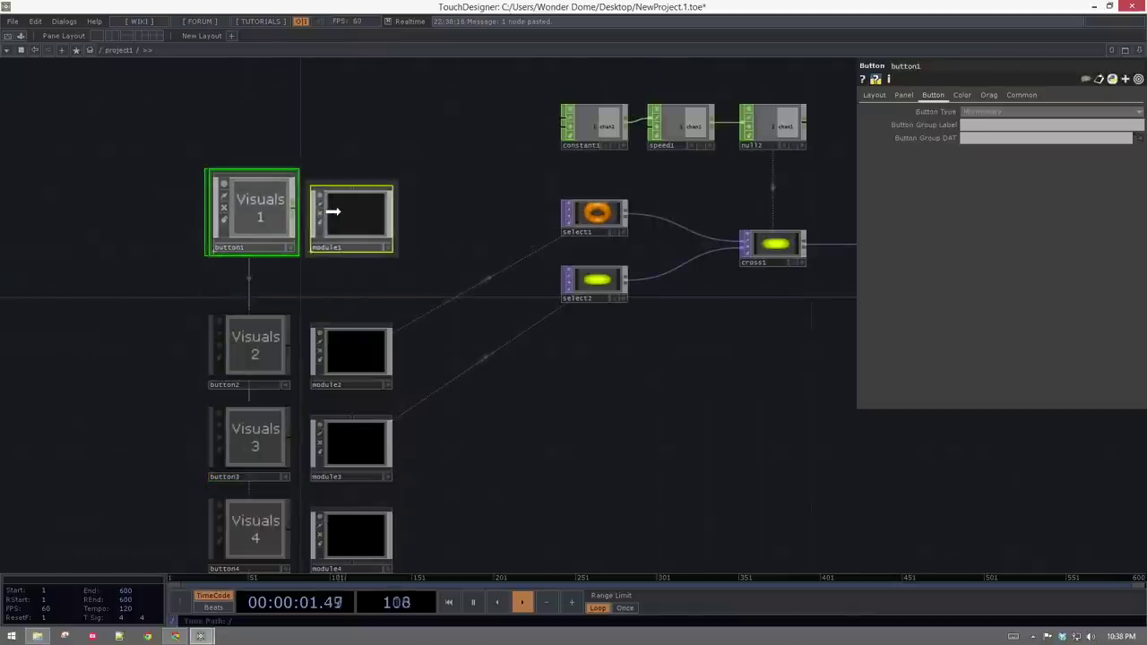
scroll(338, 273, "up", 2)
left_click_drag(345, 305, 342, 267)
left_click_drag(358, 171, 343, 169)
left_click_drag(236, 332, 234, 265)
left_click_drag(71, 225, 357, 240)
left_click_drag(428, 291, 432, 209)
right_click_drag(87, 224, 424, 302)
key("ctrl+z")
- Reposition the remaining button and module pairs to leave clear vertical gaps between the five rows
left_click_drag(357, 319, 359, 297)
left_click_drag(541, 343, 542, 327)
right_click_drag(475, 372, 103, 450)
left_click_drag(201, 416, 198, 431)
left_click(627, 362)
scroll(627, 362, "down", 4)
left_click_drag(626, 359, 468, 385)
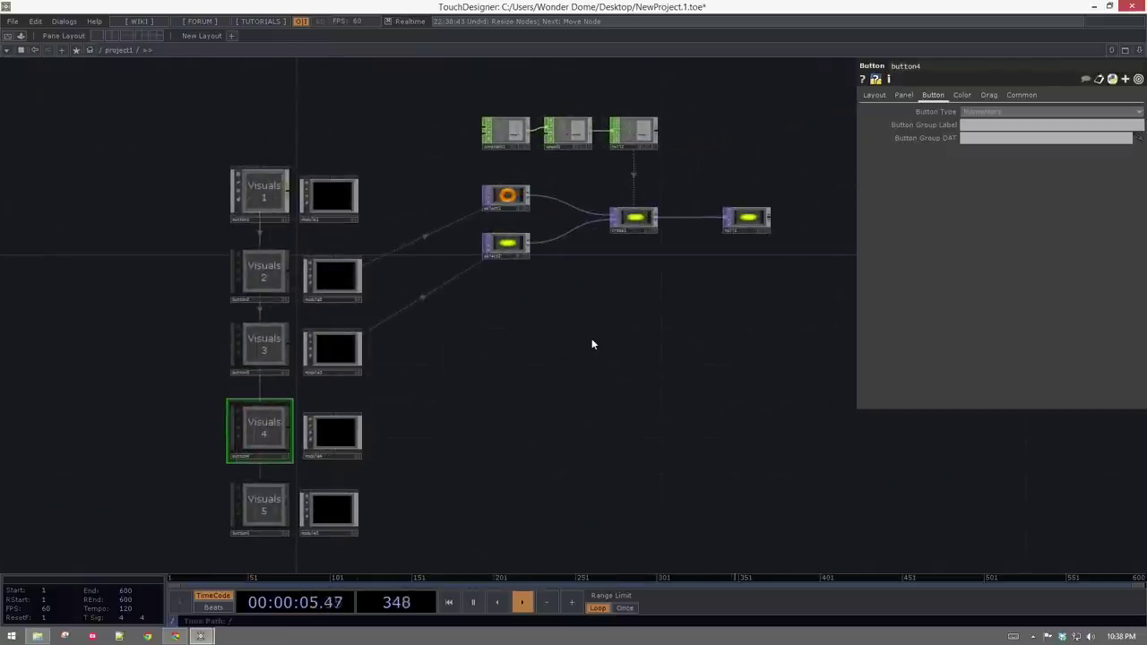
left_click_drag(526, 308, 474, 337)
- Select all five Visuals buttons and make their viewers active again
left_click_drag(59, 226, 57, 141)
right_click_drag(47, 121, 173, 453)
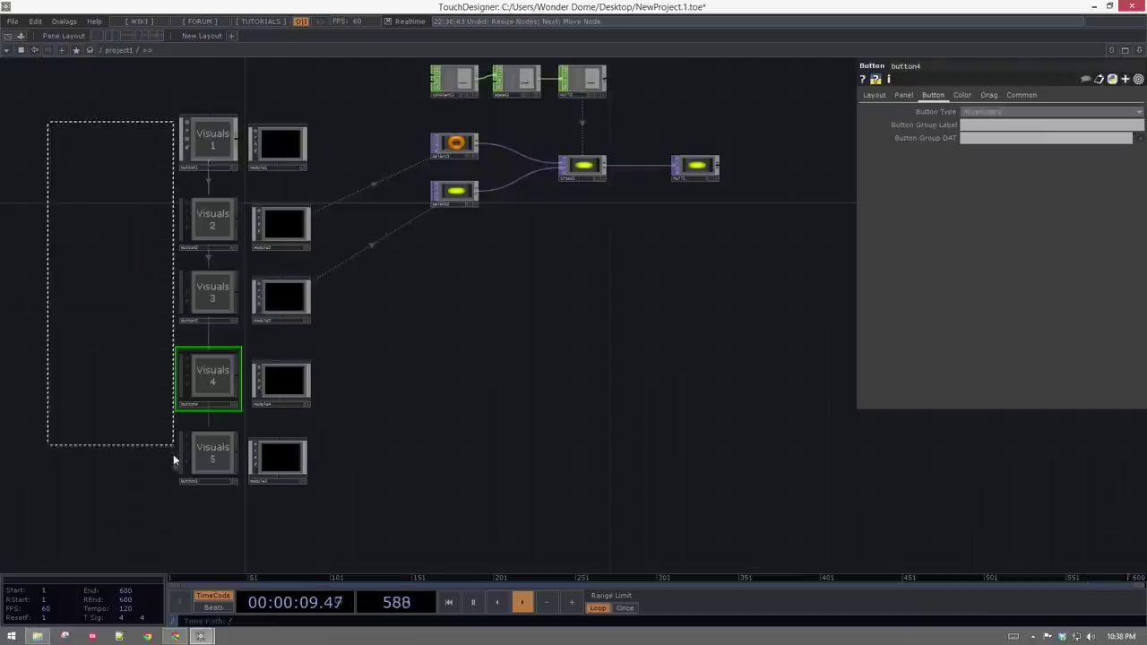
left_click_drag(203, 499, 223, 492)
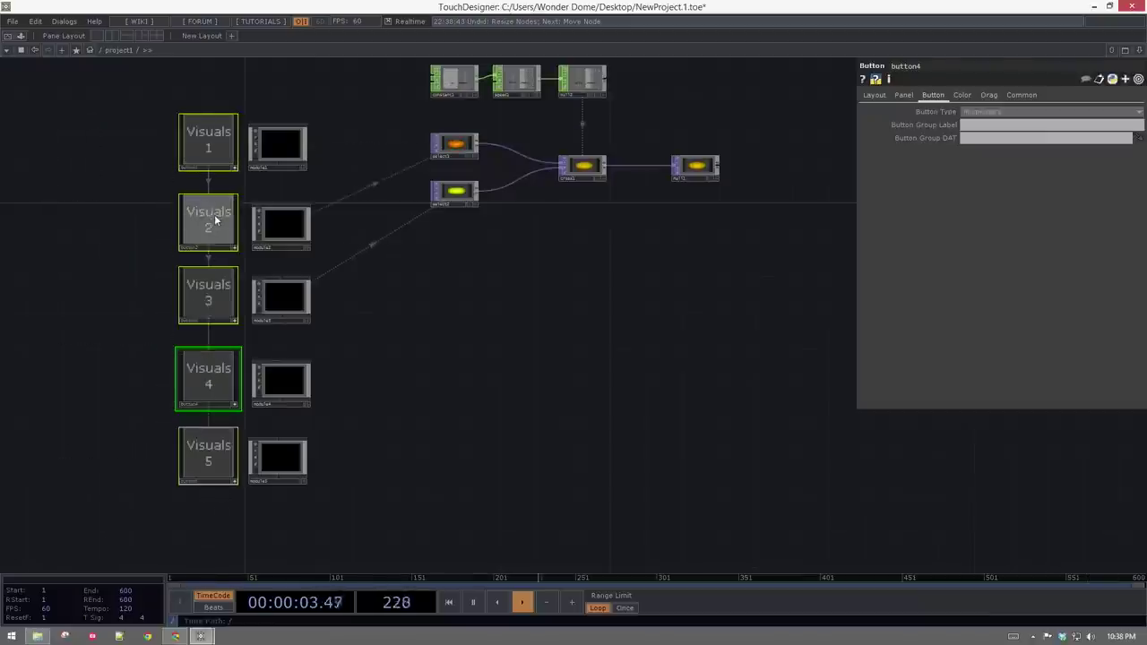
left_click_drag(201, 348, 207, 289)
left_click_drag(34, 270, 38, 270)
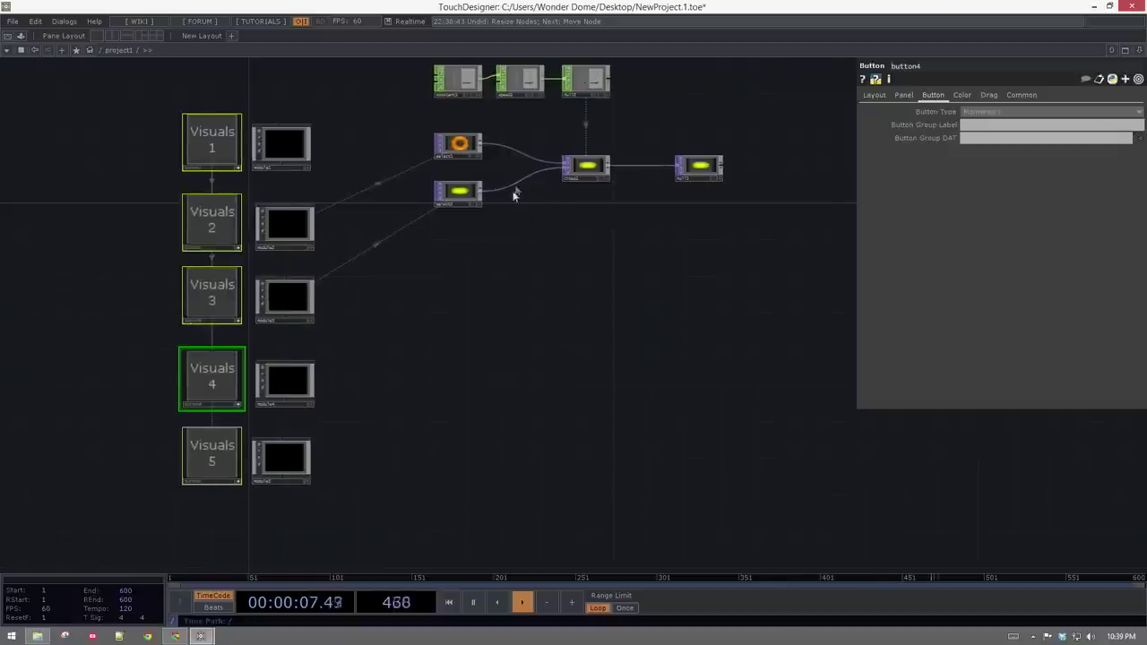
- Trigger Visuals 5, 4, 3, 1 and 2 and watch the select TOPs crossfade between modules
left_click(213, 456)
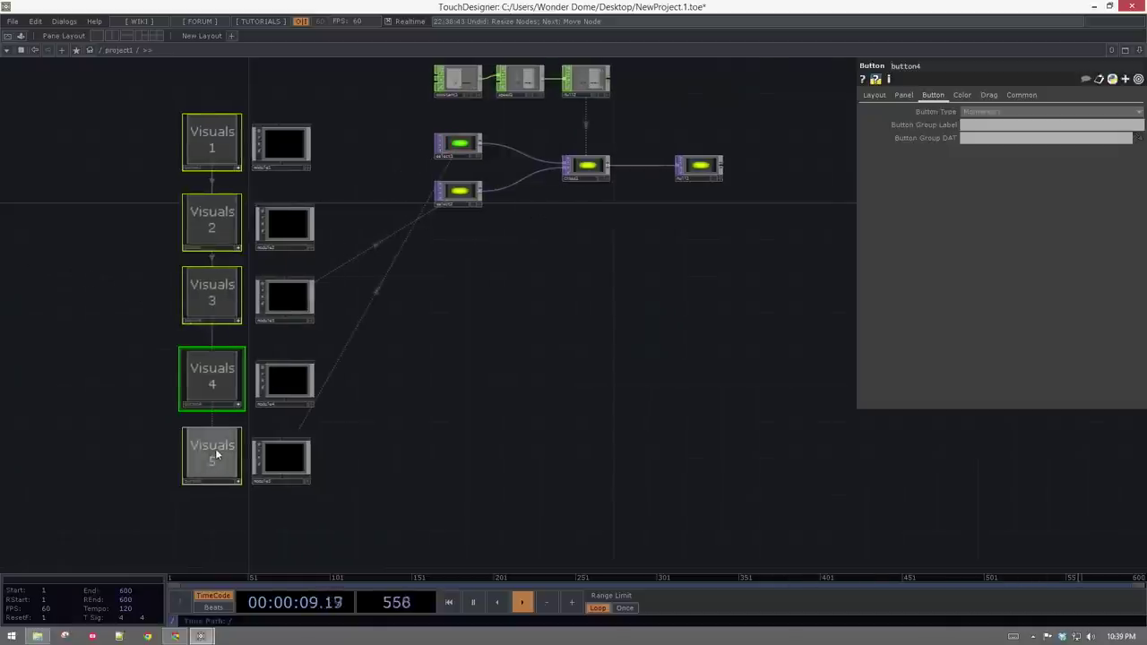
left_click(210, 385)
left_click(215, 300)
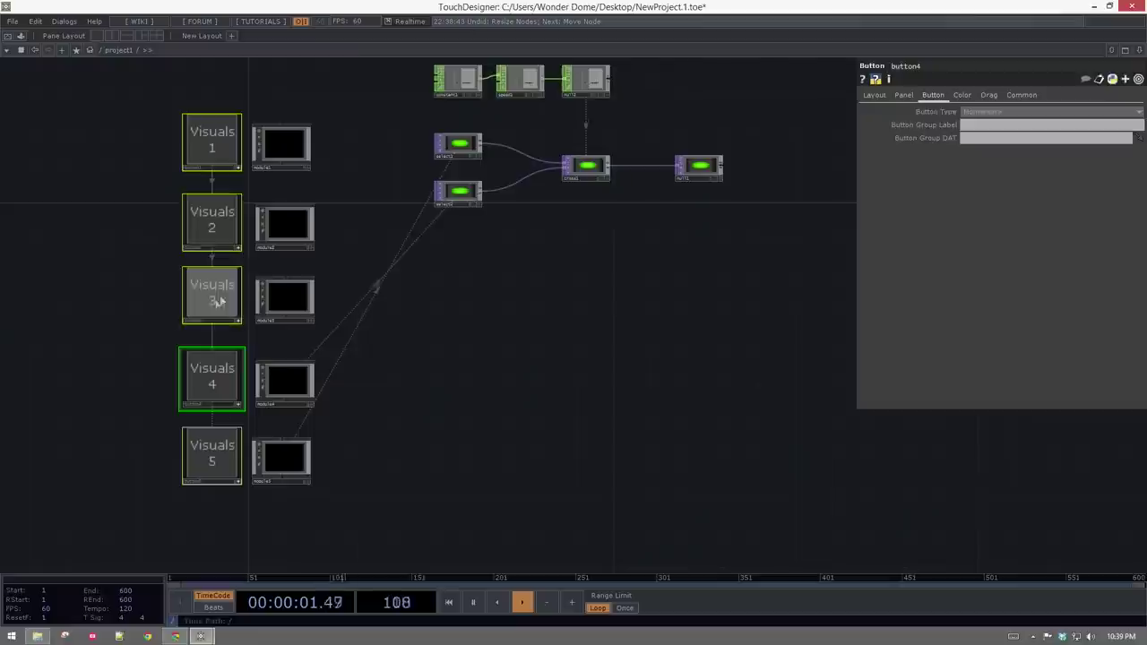
left_click(219, 151)
scroll(515, 287, "up", 5)
scroll(504, 296, "down", 5)
left_click_drag(414, 225, 575, 284)
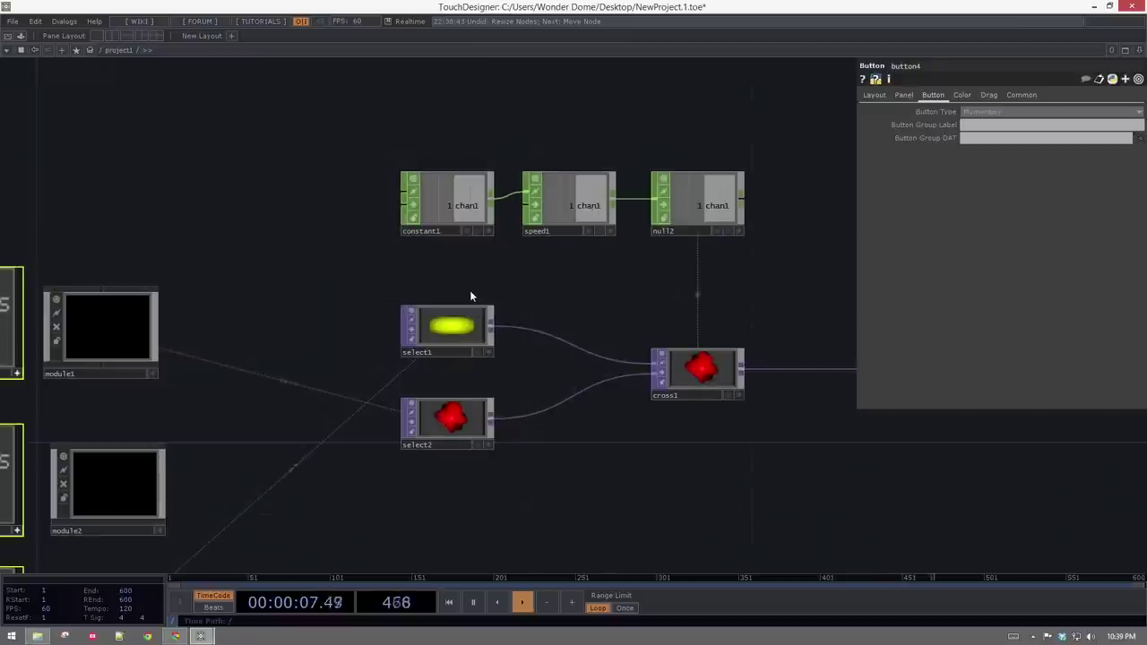
left_click_drag(346, 236, 532, 236)
left_click(232, 461)
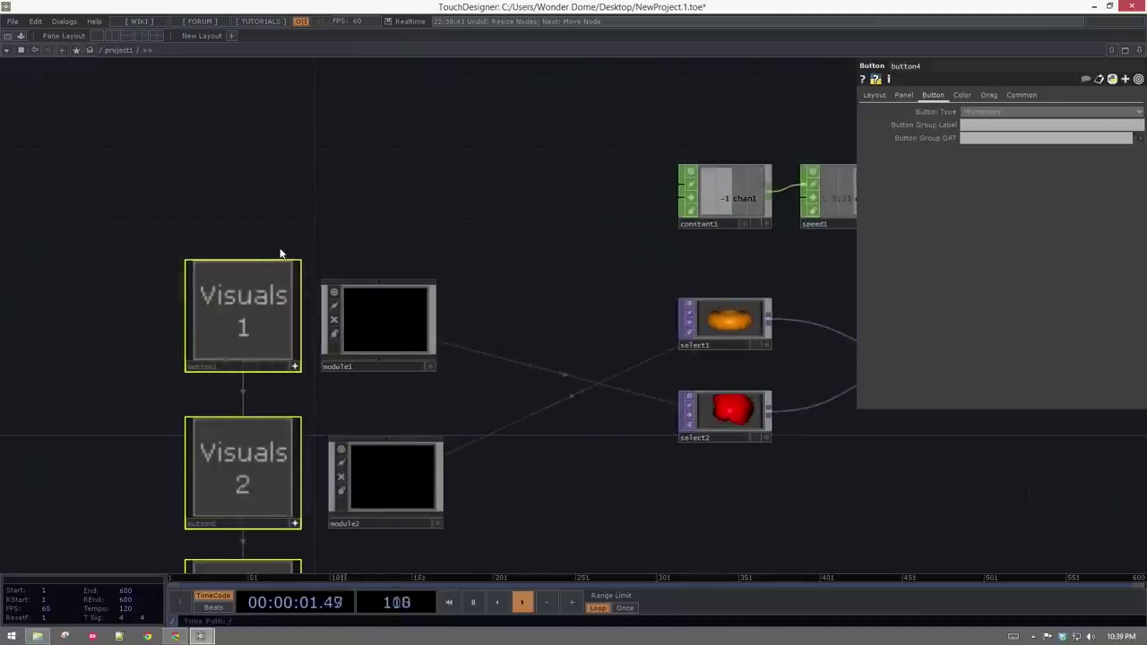
- In button1's panelexec1 script, set trans.par.value0 to 2 in the if branch and -2 in the else branch
left_click(357, 288)
left_click(221, 313)
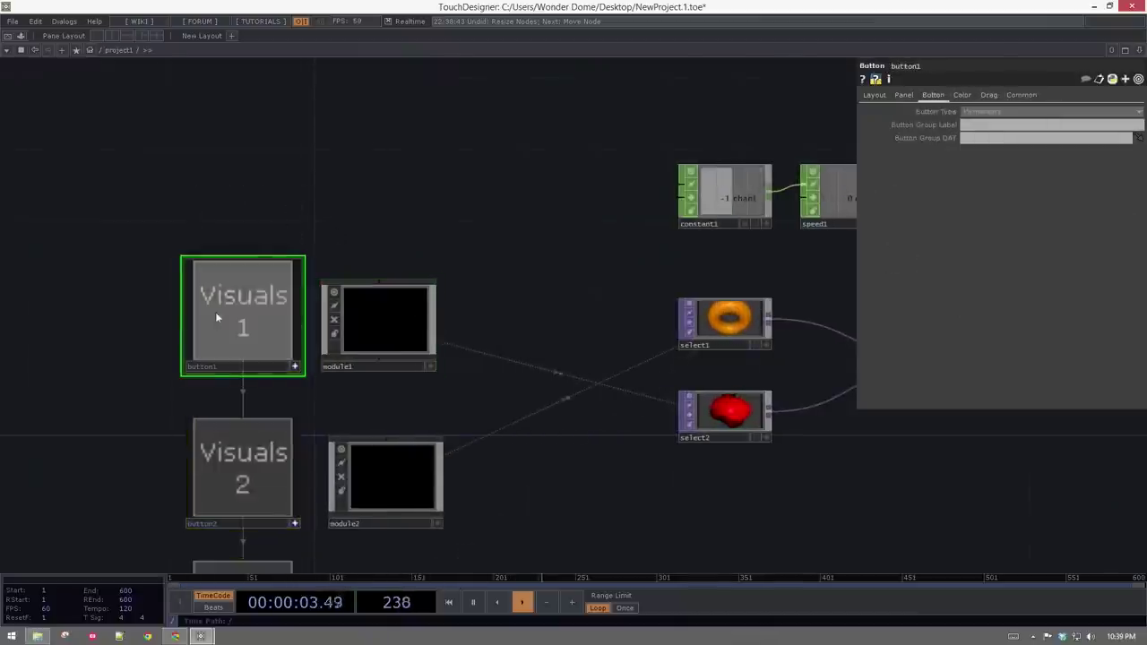
scroll(236, 307, "up", 10)
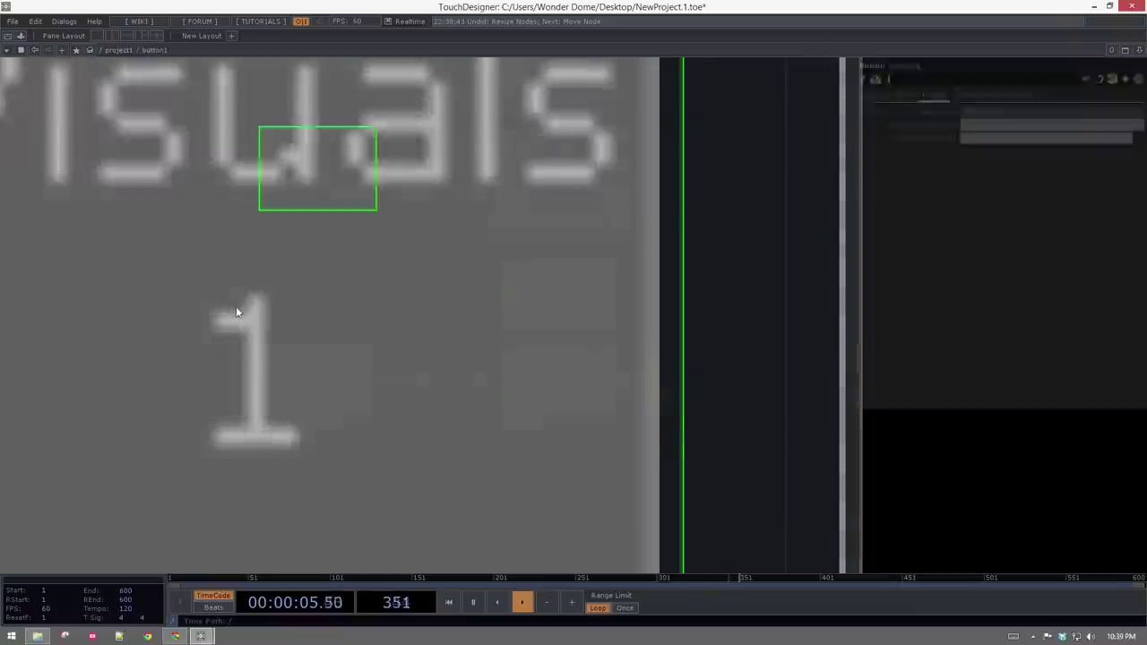
left_click_drag(199, 156, 266, 284)
scroll(293, 305, "up", 5)
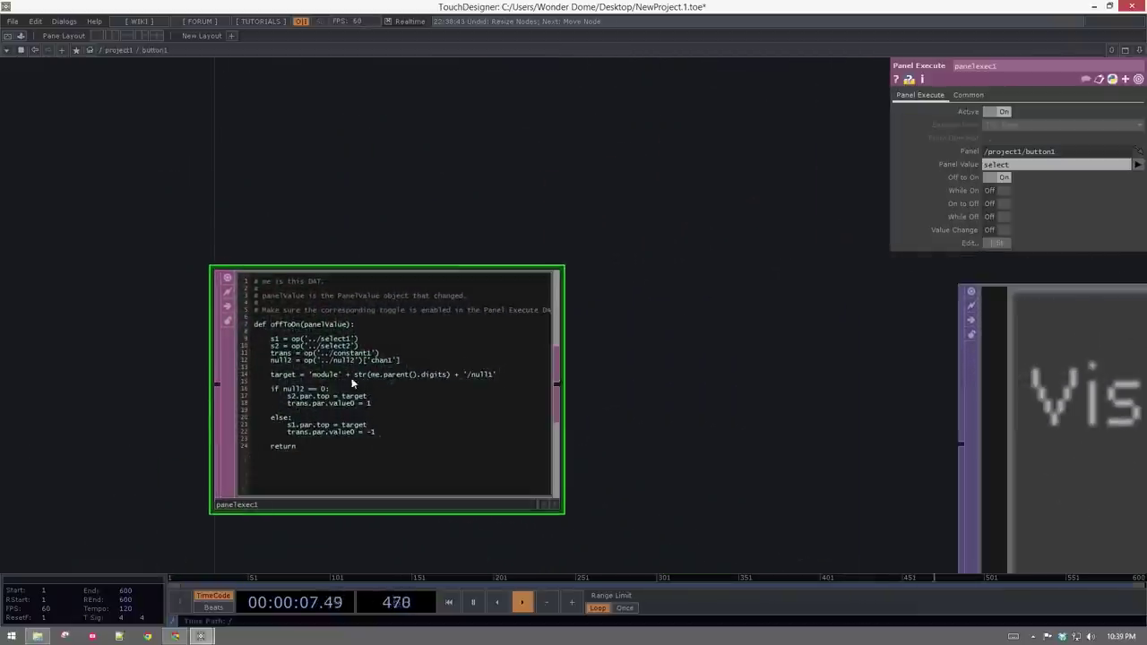
scroll(338, 405, "up", 2)
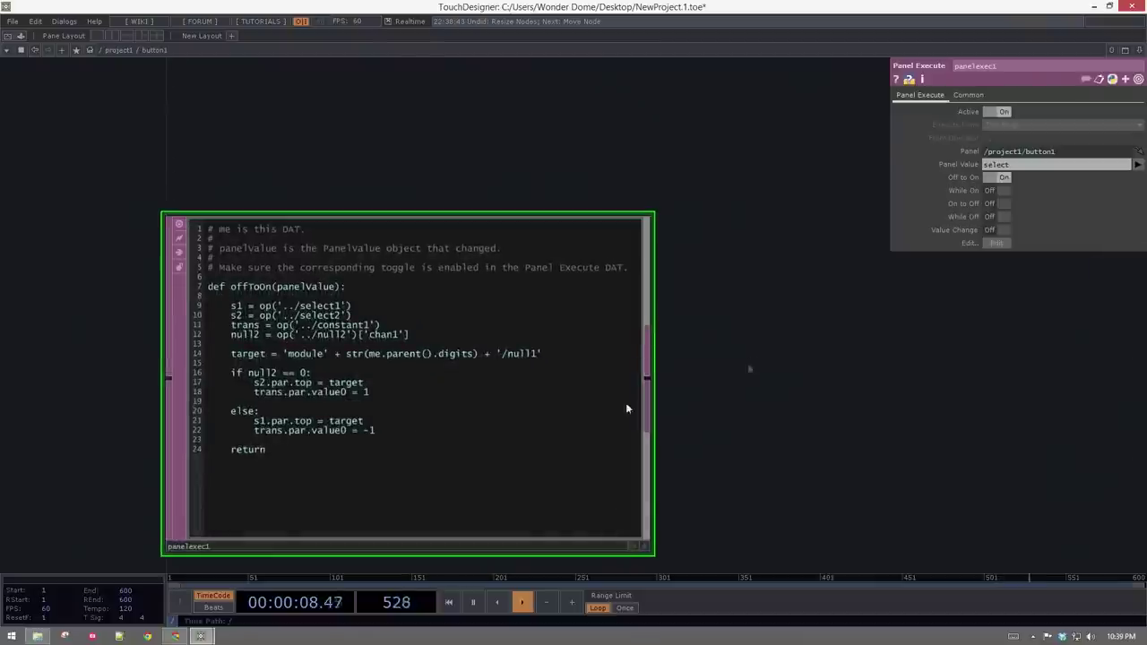
left_click(368, 396)
key("BackSpace")
type("2")
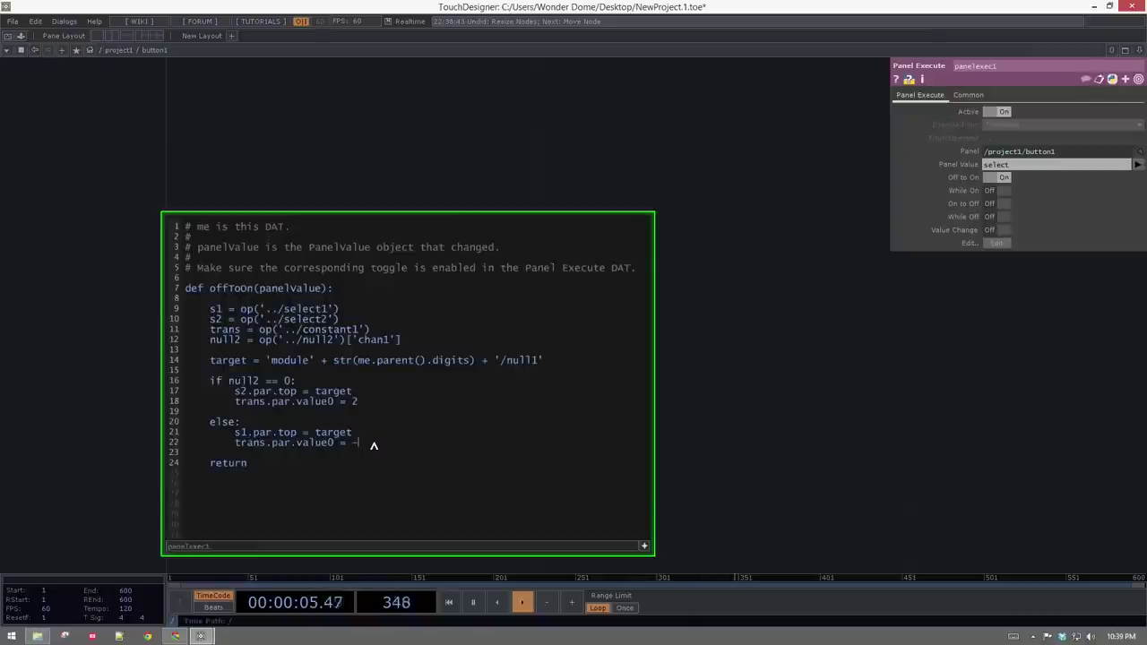
- Return to project1 and trigger Visuals 3, 4 and 2 to test the faster crossfade
scroll(801, 451, "down", 8)
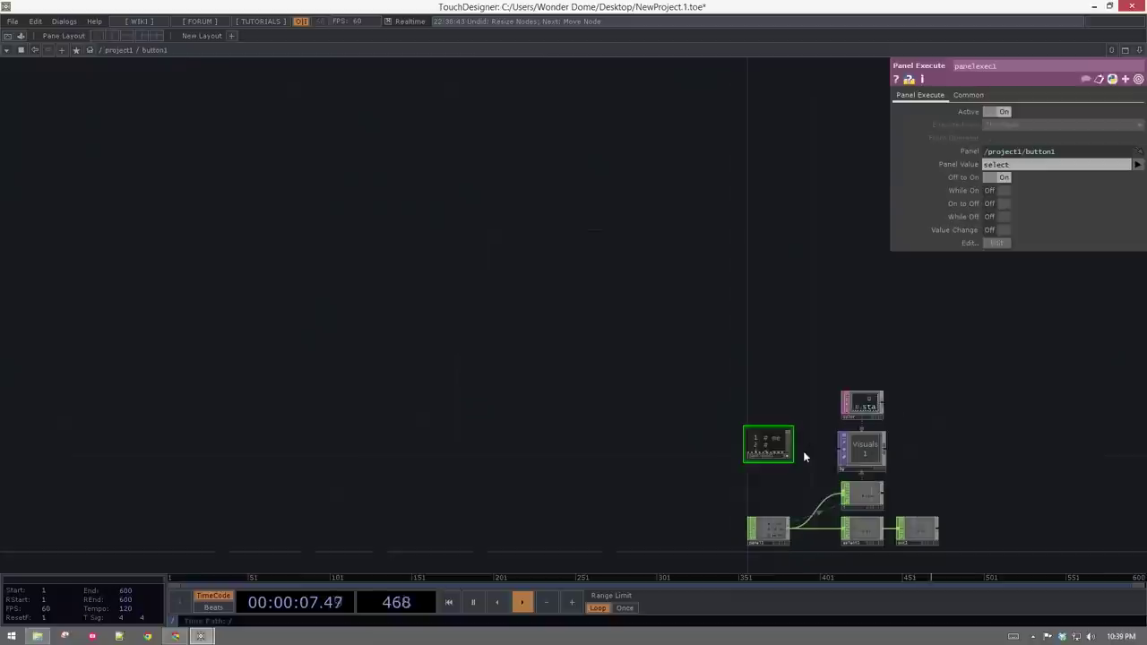
key("u")
left_click_drag(716, 448, 519, 313)
scroll(502, 303, "down", 5)
left_click_drag(469, 346, 302, 333)
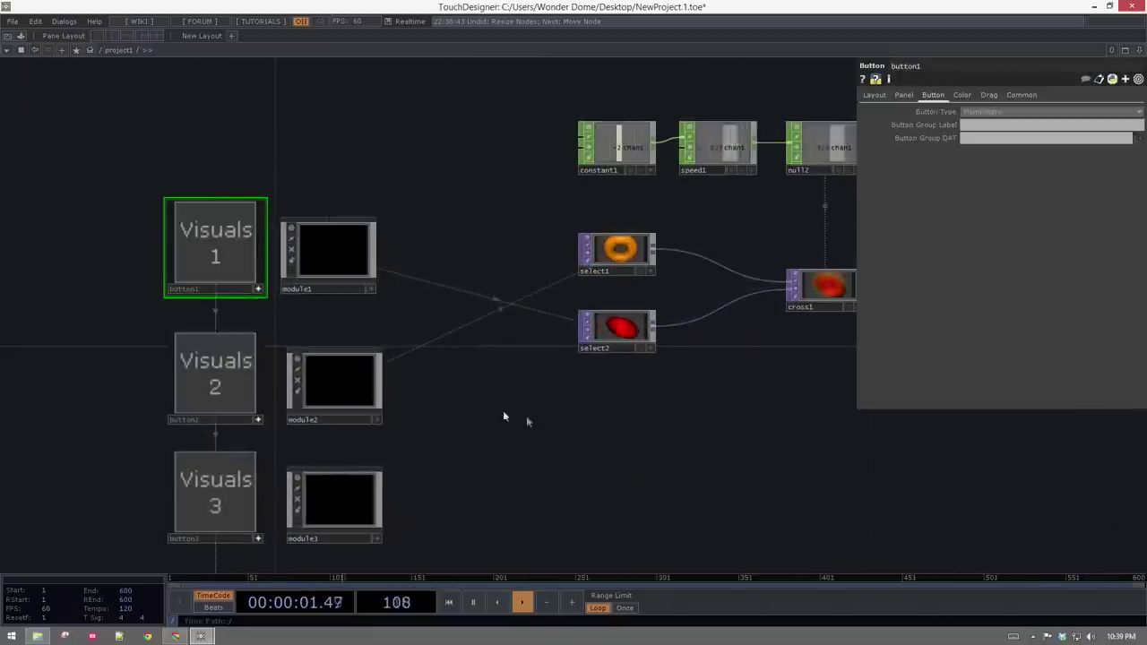
left_click_drag(453, 449, 355, 379)
left_click(129, 412)
left_click(141, 543)
left_click(123, 317)
- Hide the parameter window and frame the five button rows together with the crossfade chain
left_click_drag(447, 455, 489, 578)
left_click_drag(430, 391, 447, 345)
left_click_drag(615, 403, 452, 428)
scroll(591, 276, "up", 2)
left_click_drag(548, 276, 432, 313)
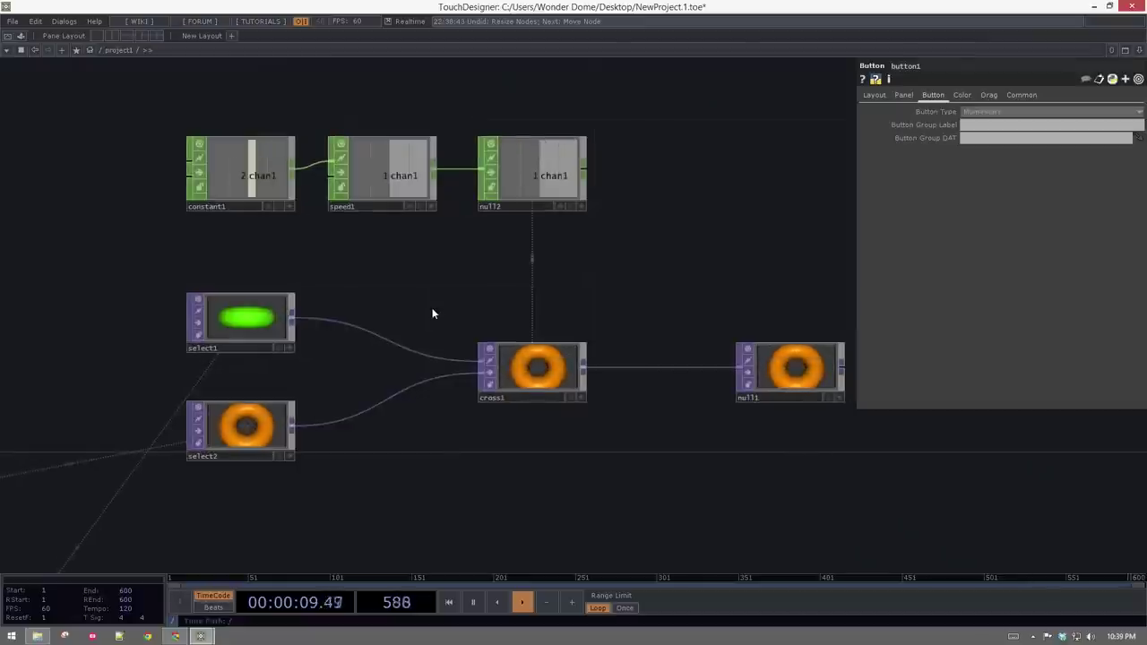
key("p")
scroll(724, 220, "down", 5)
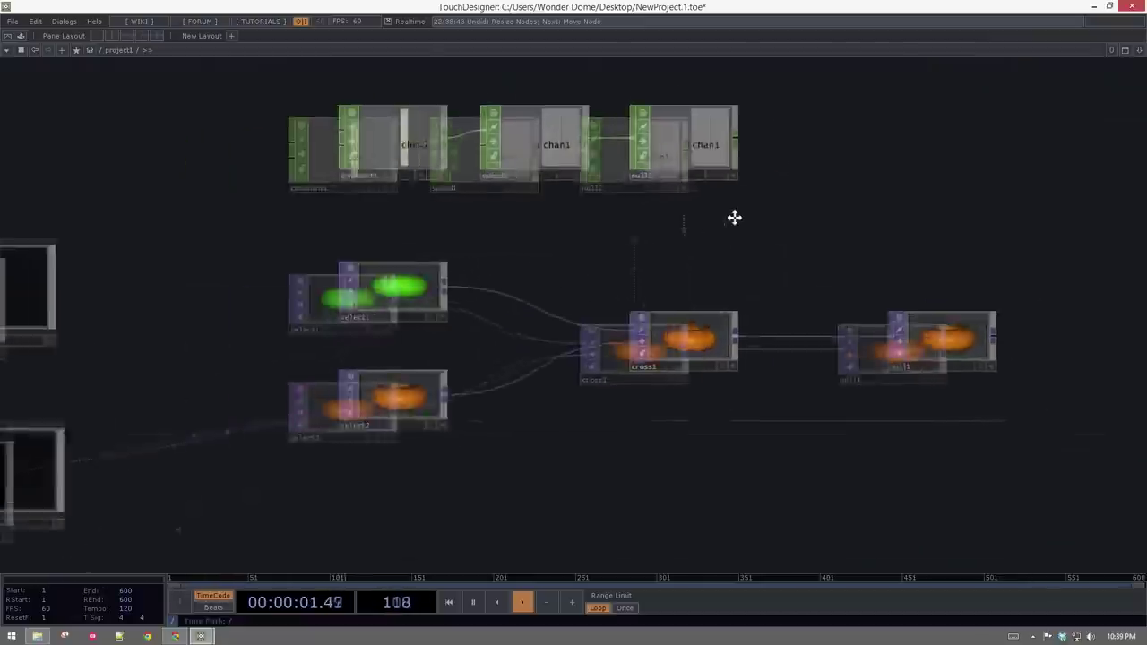
left_click_drag(699, 426, 652, 355)
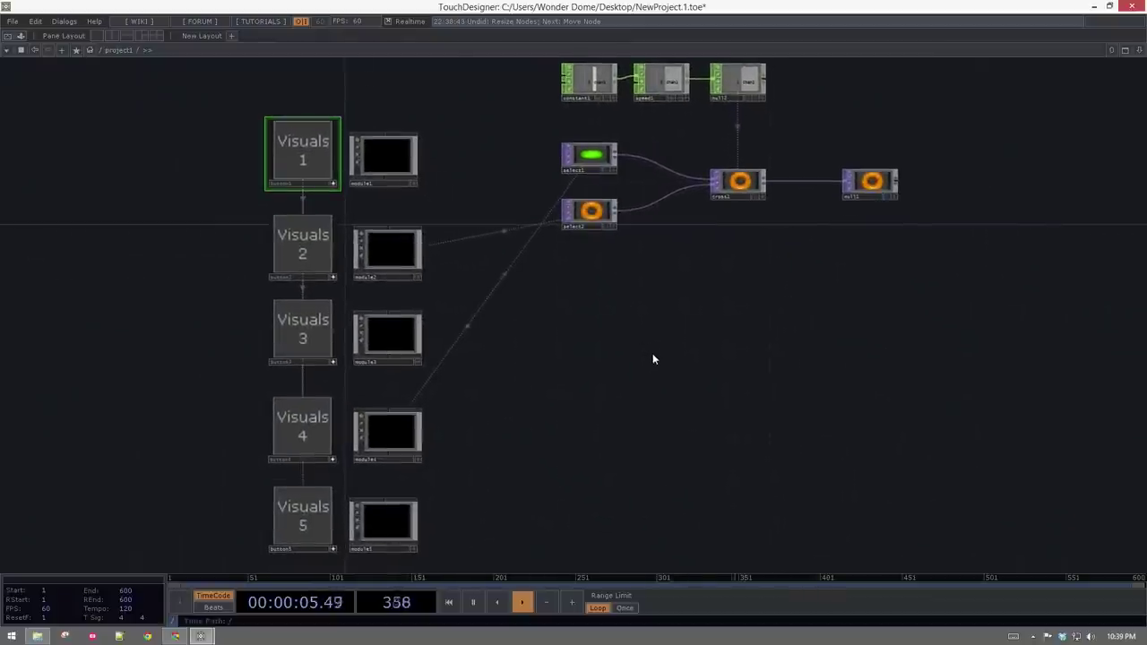